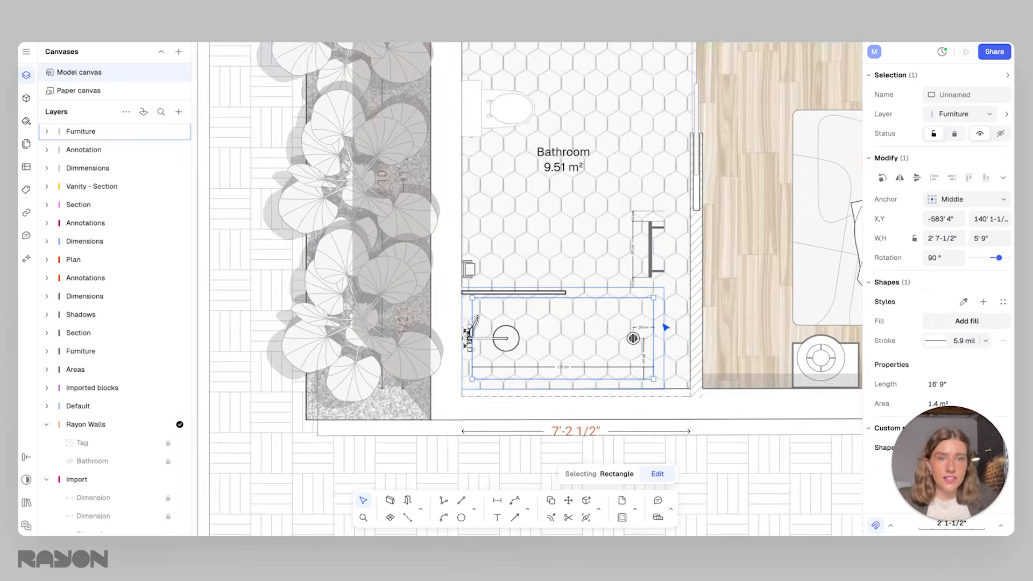
click(425, 162)
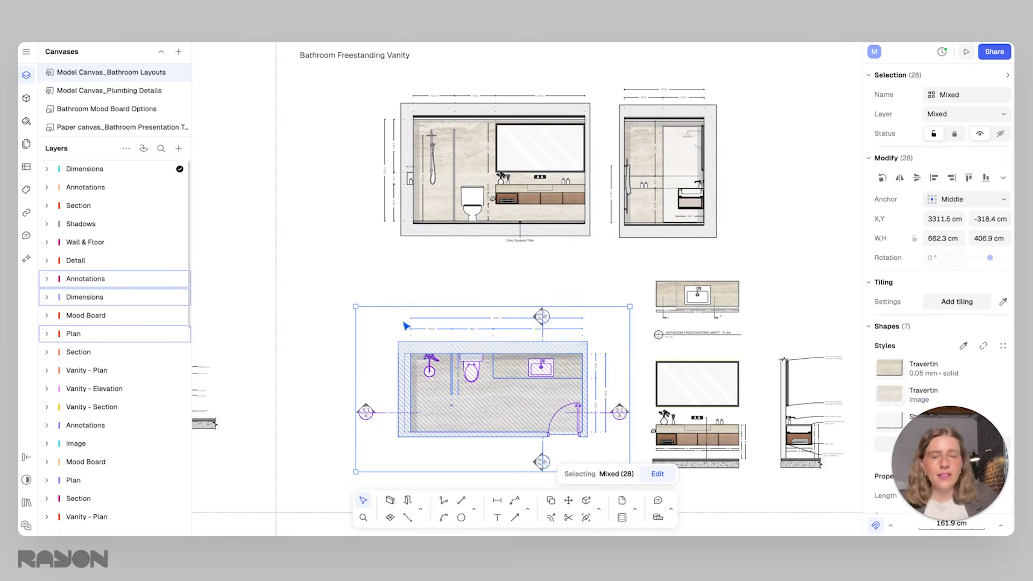
right_click(524, 376)
click(573, 270)
scroll(592, 241, right, 1)
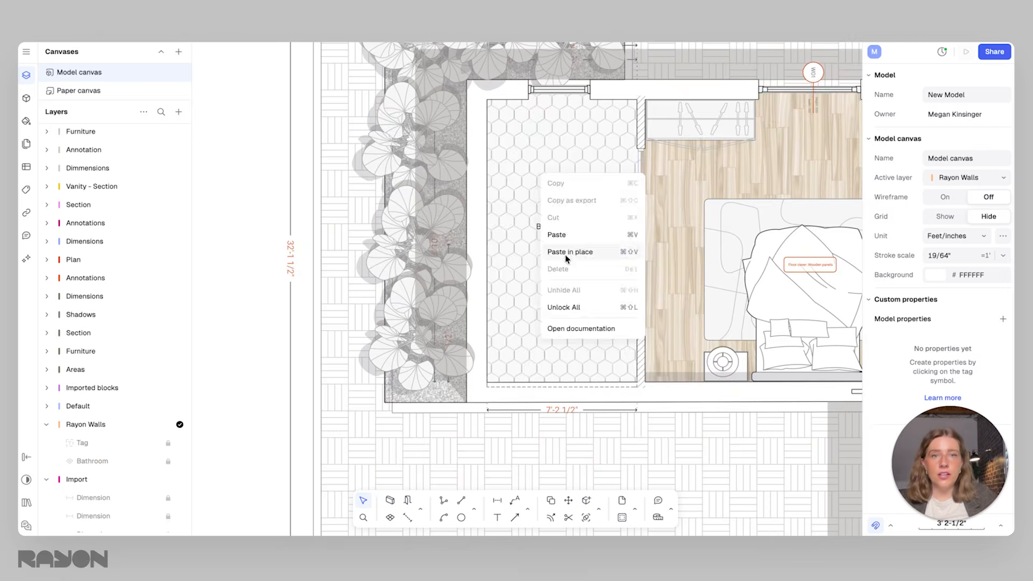
click(565, 253)
scroll(393, 159, up, 3)
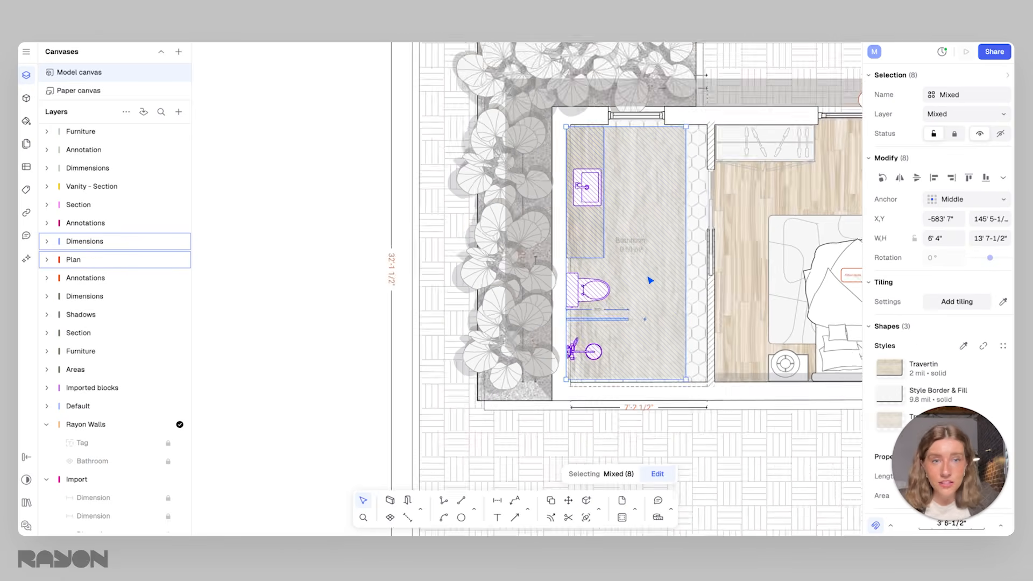
click(607, 238)
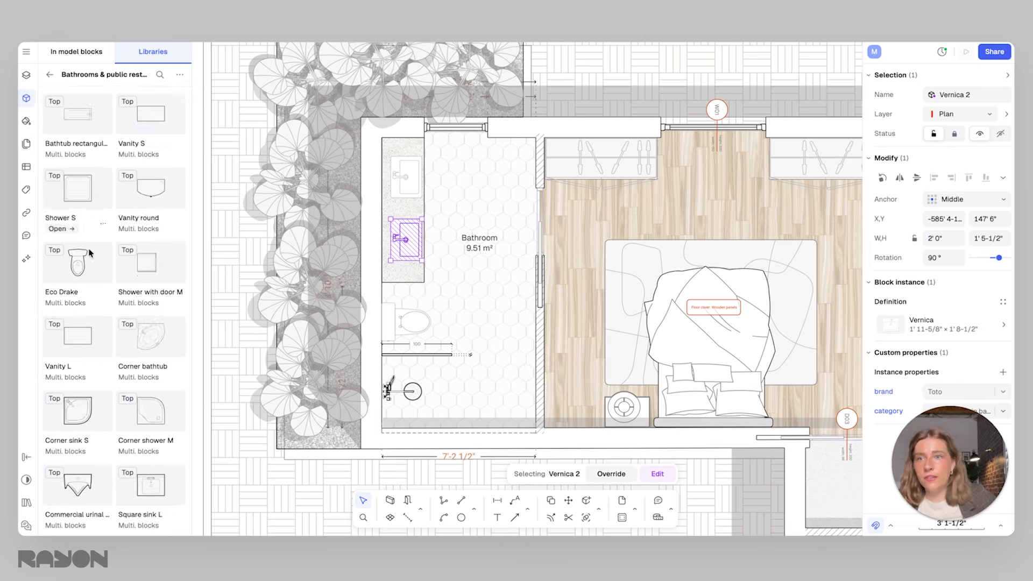
scroll(90, 253, down, 10)
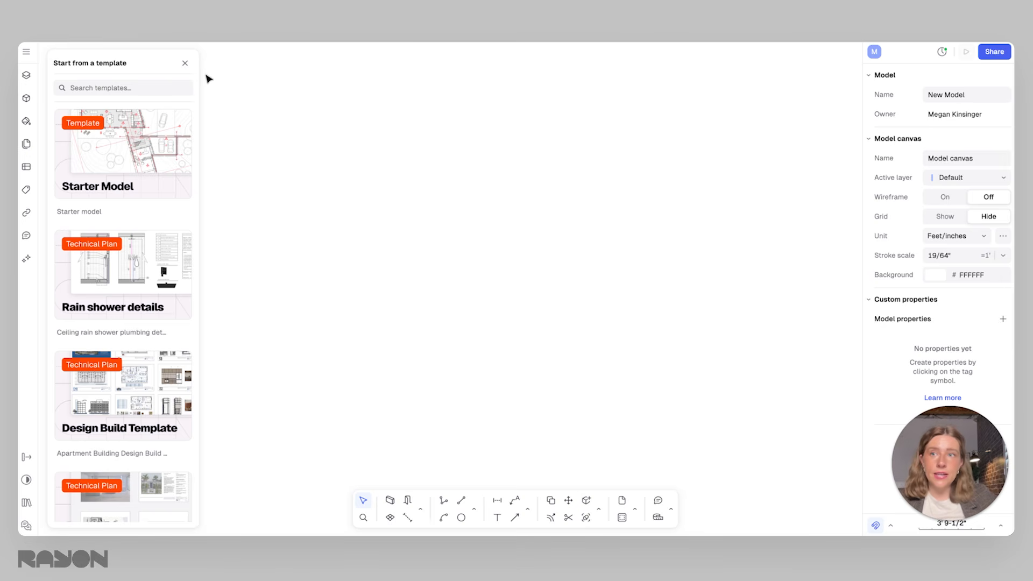
Import the file bathroom DWG.dwg with hidden layers, empty layers and blocks without instance left out
click(26, 52)
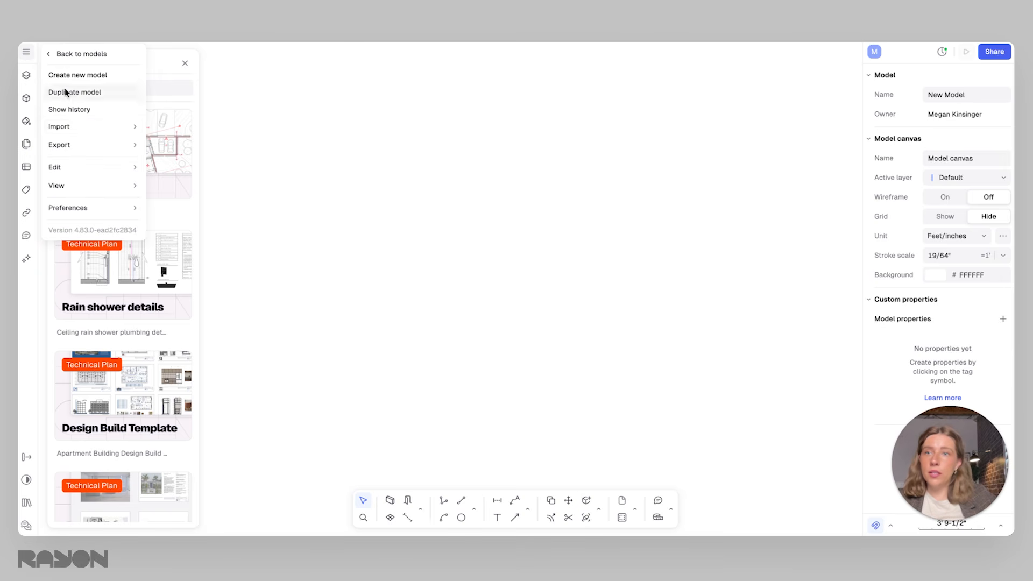
mouse_move(79, 126)
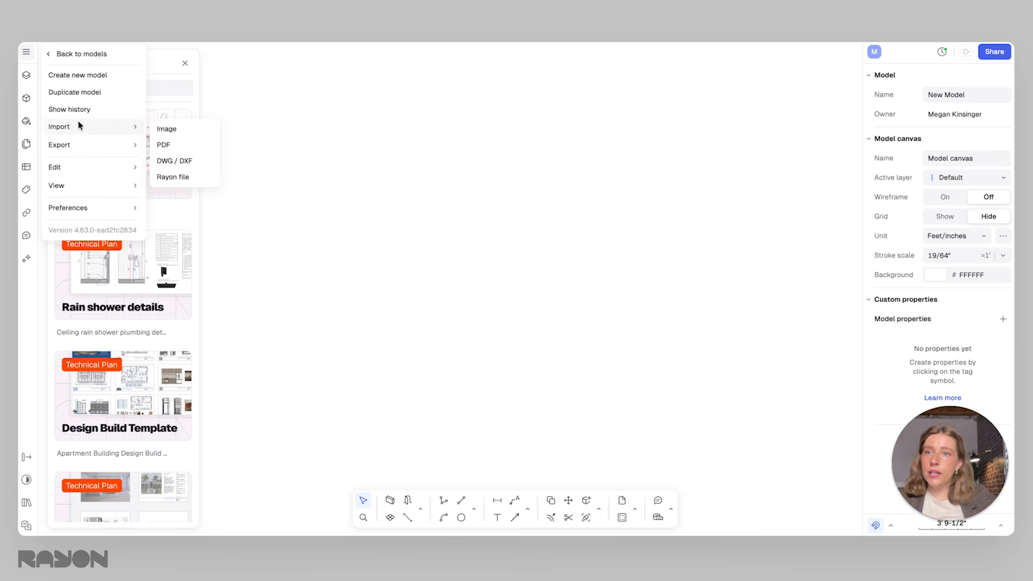
click(174, 161)
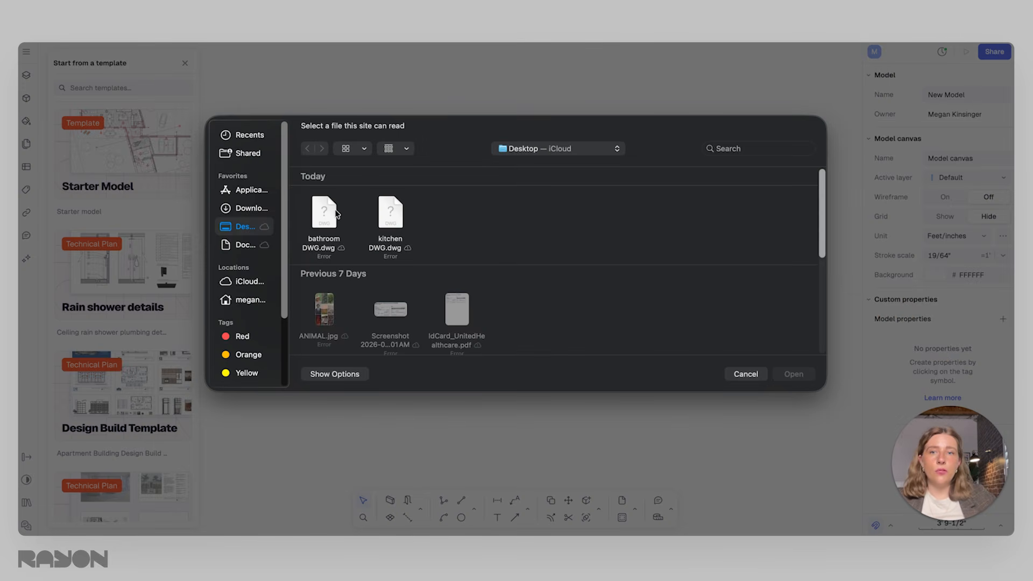
click(332, 211)
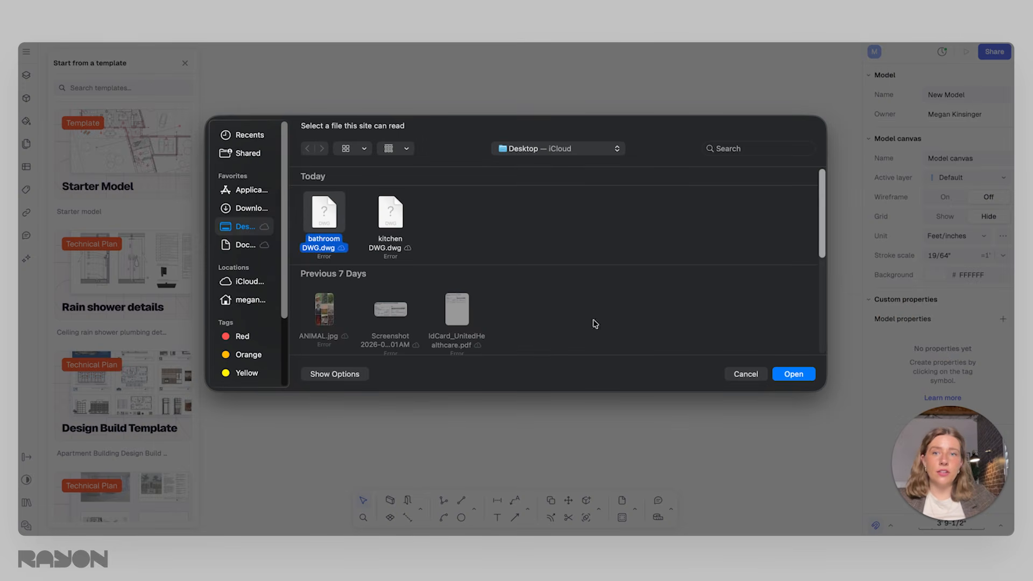
click(792, 374)
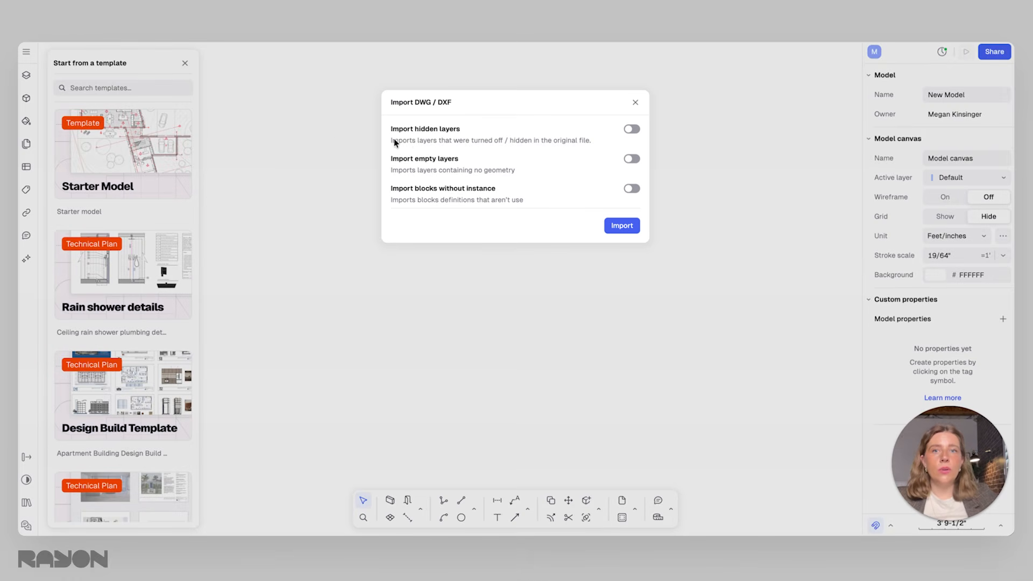
click(621, 226)
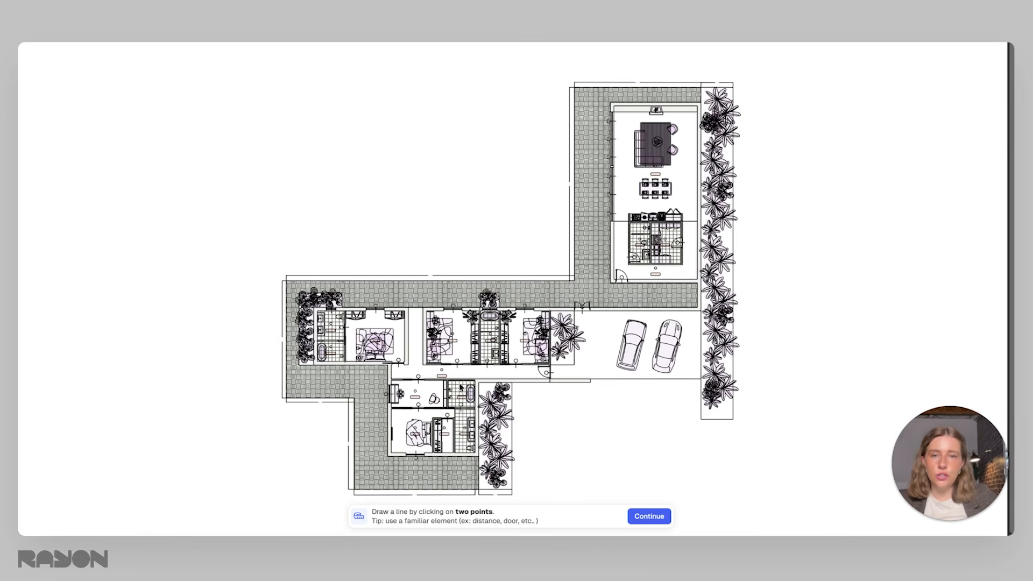
Verify the import scale with a reference line across the entrance door opening, using meters as the unit
scroll(466, 397, up, 5)
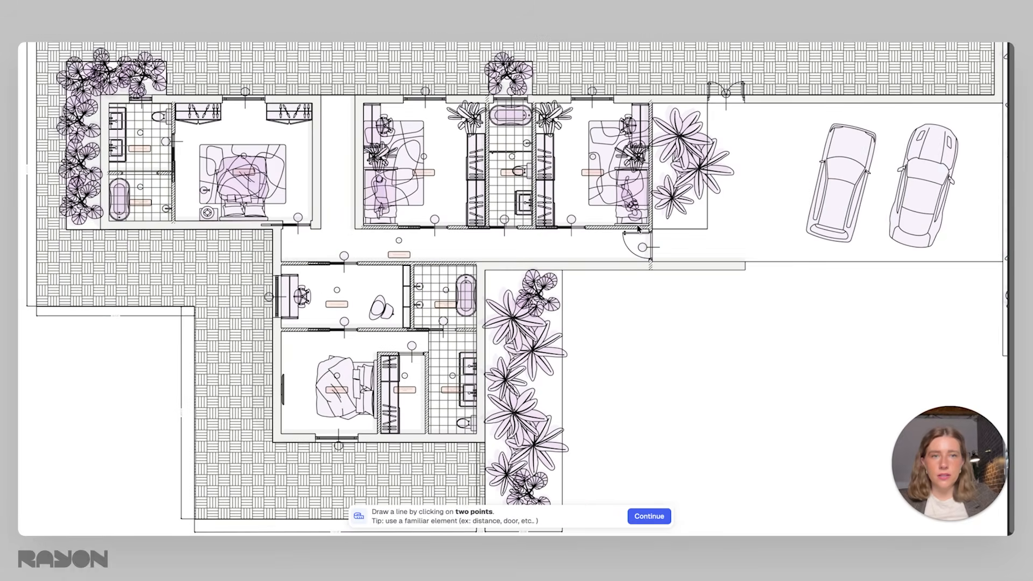
scroll(636, 229, up, 8)
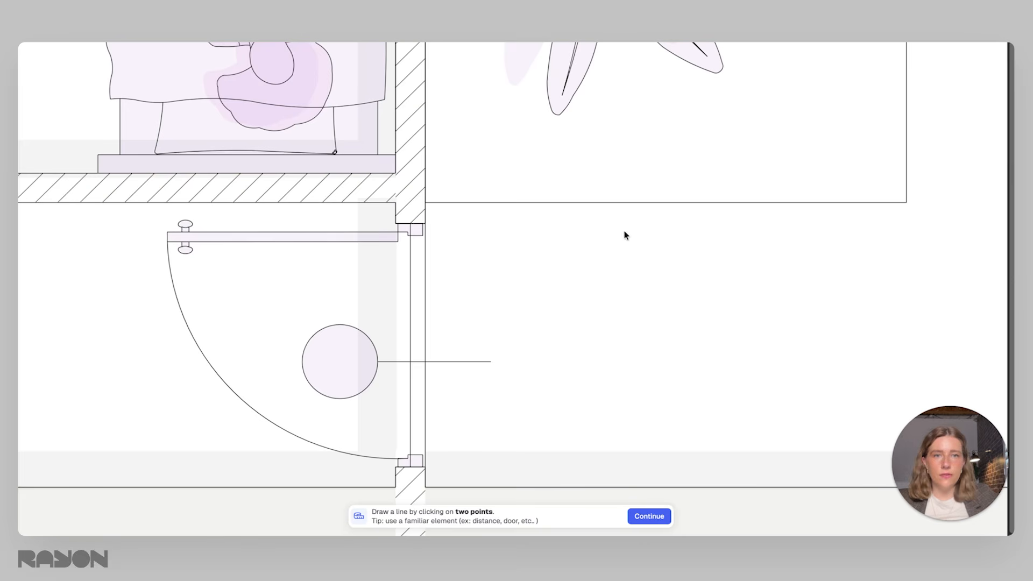
click(422, 223)
click(422, 468)
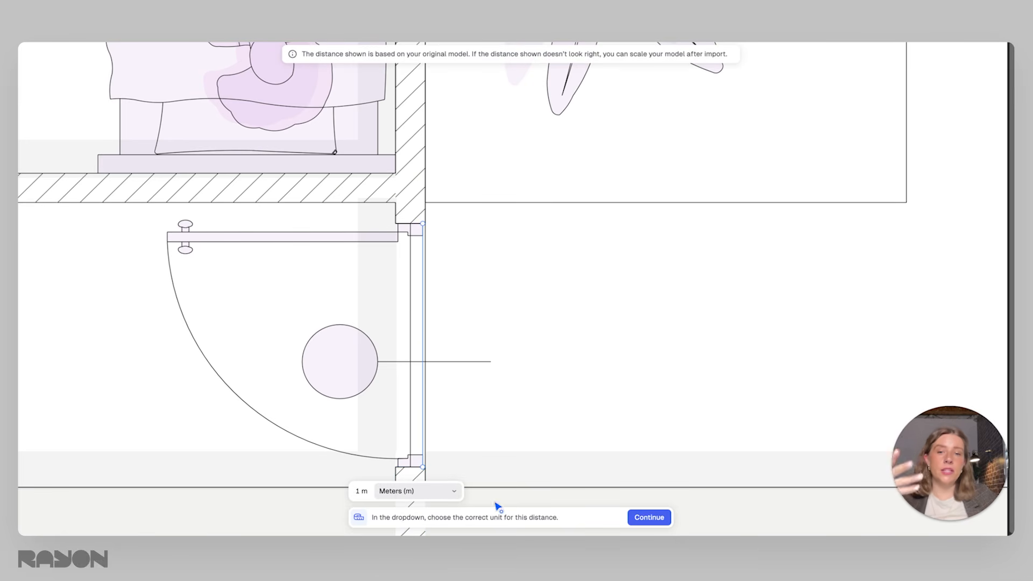
click(650, 518)
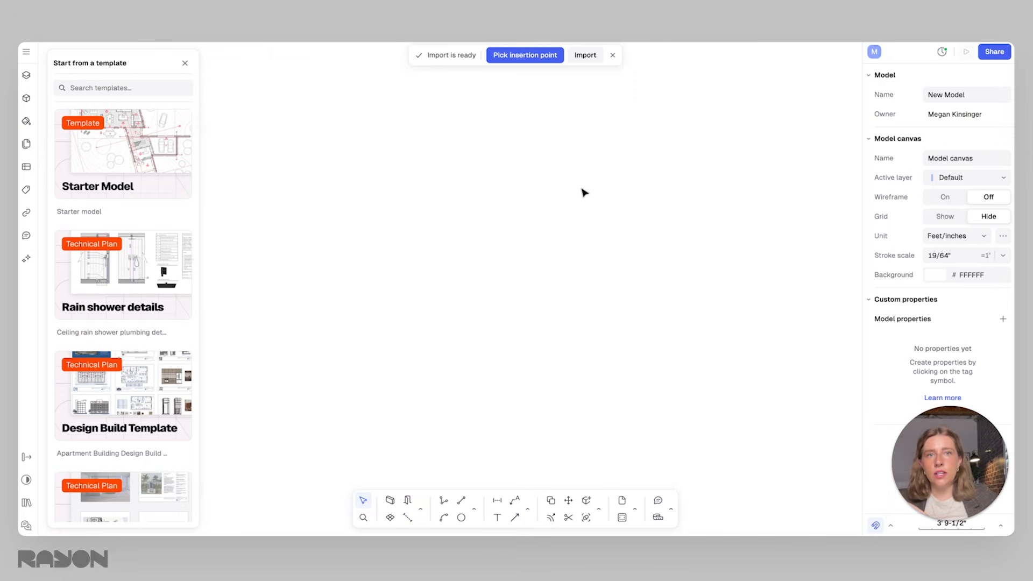
Place the imported floor plan at a picked insertion point on the empty model canvas and deselect it
click(525, 55)
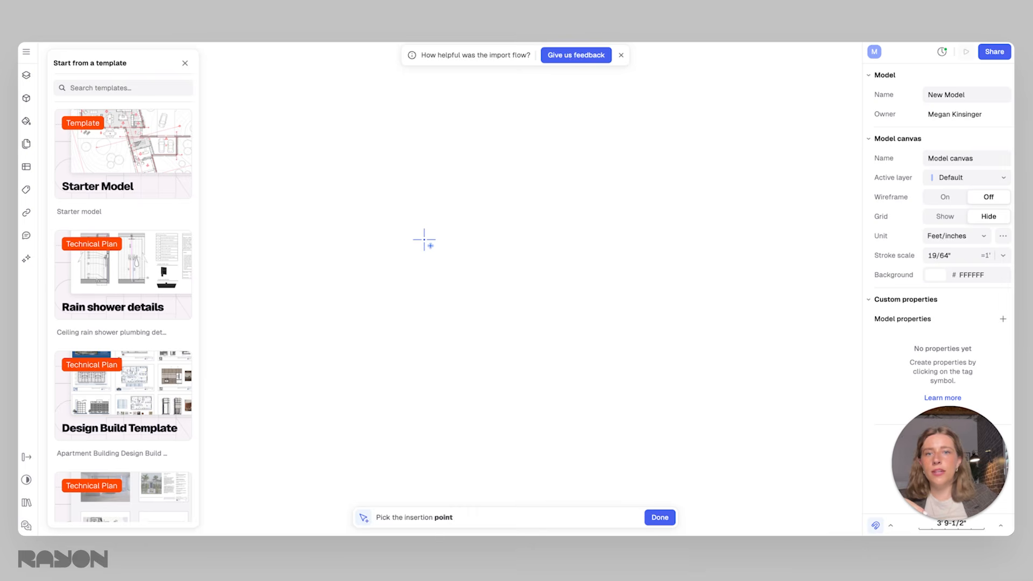
click(424, 239)
ctrl+scroll(619, 263, down, 5)
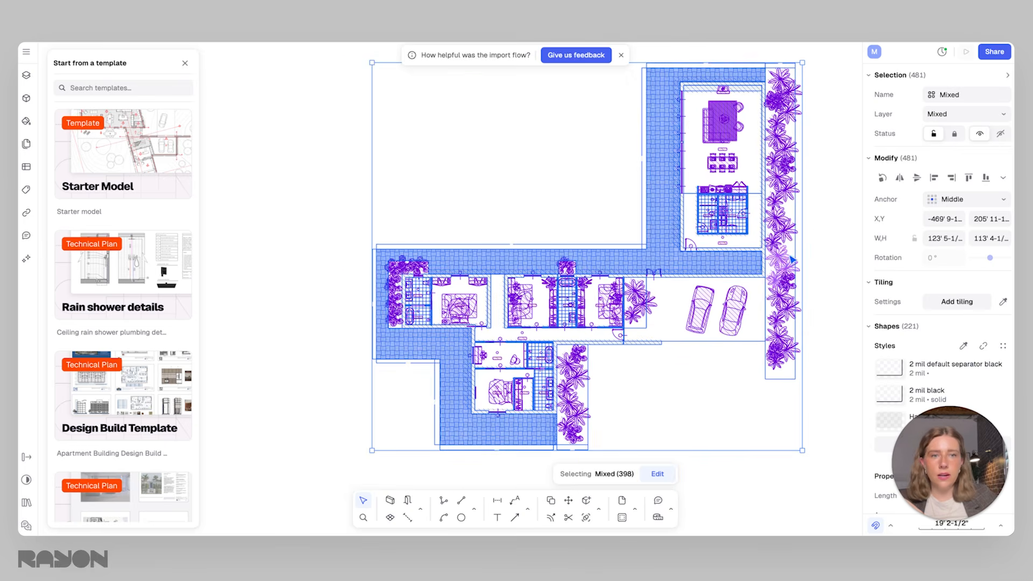
click(830, 242)
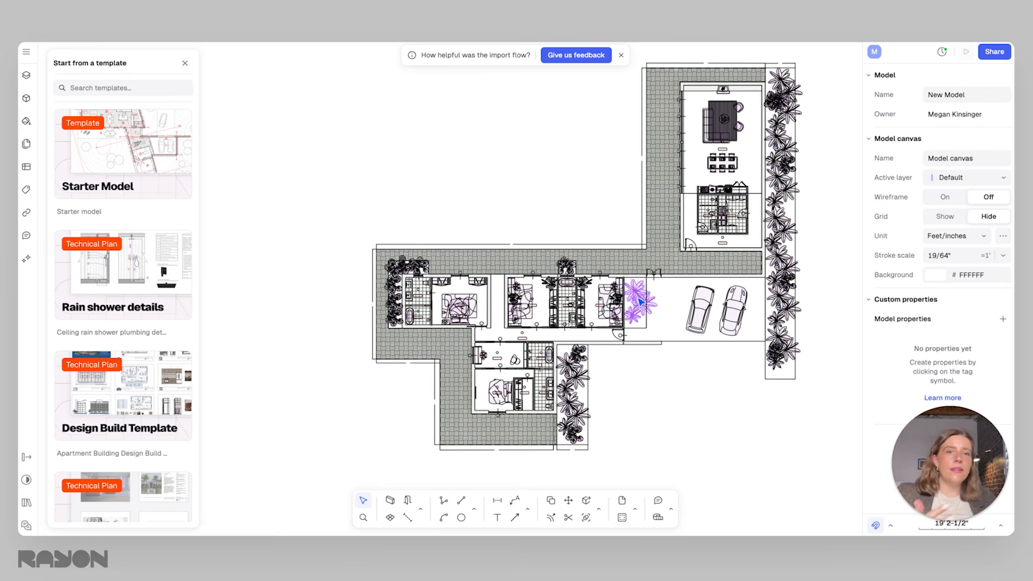
Select the abstract carpet block in the bedroom west of the central bathroom to inspect its properties
ctrl+scroll(516, 305, up, 3)
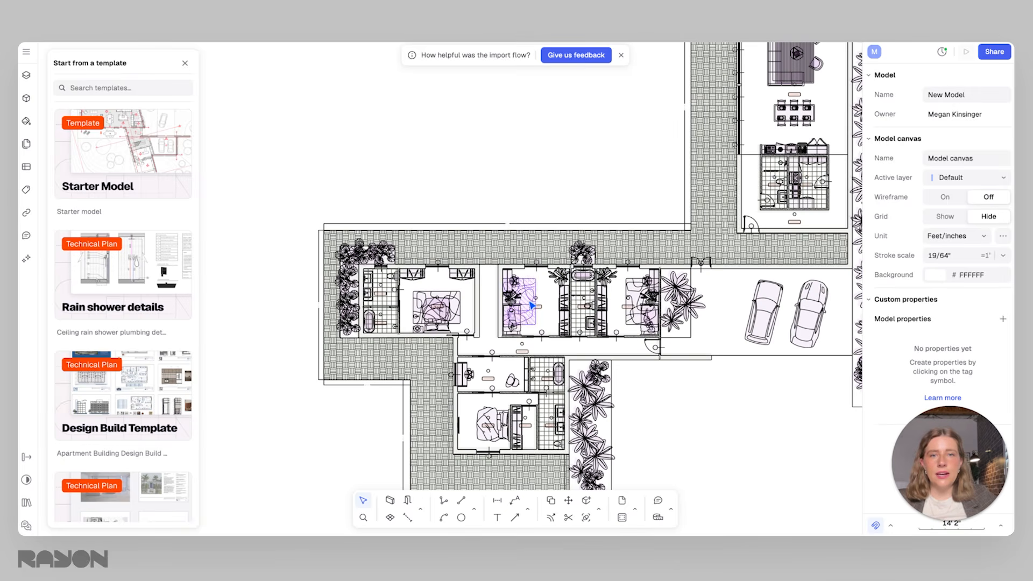
click(534, 300)
double_click(533, 298)
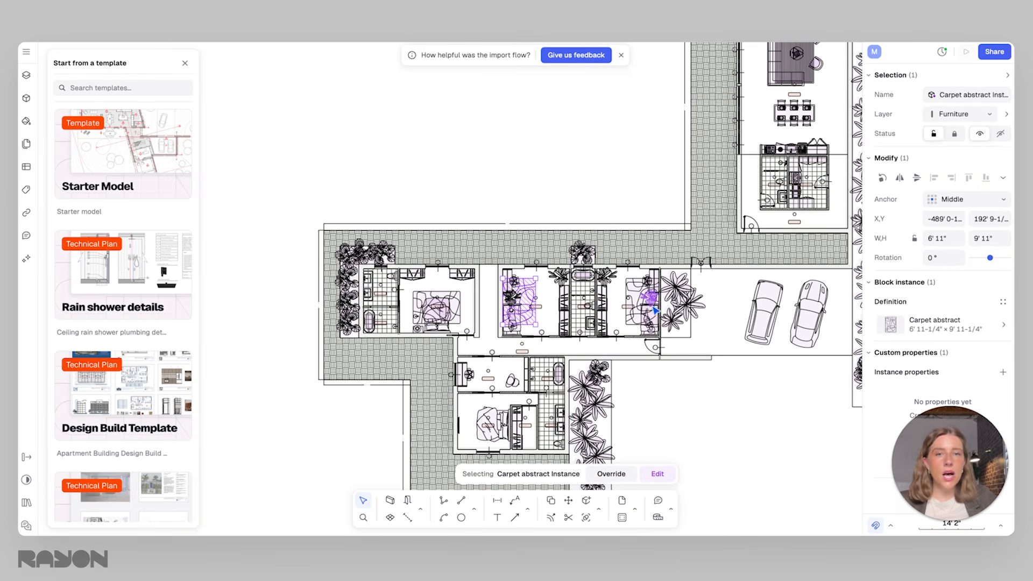
Show the model's layers and expand the Import layer to review its sublayers
click(28, 77)
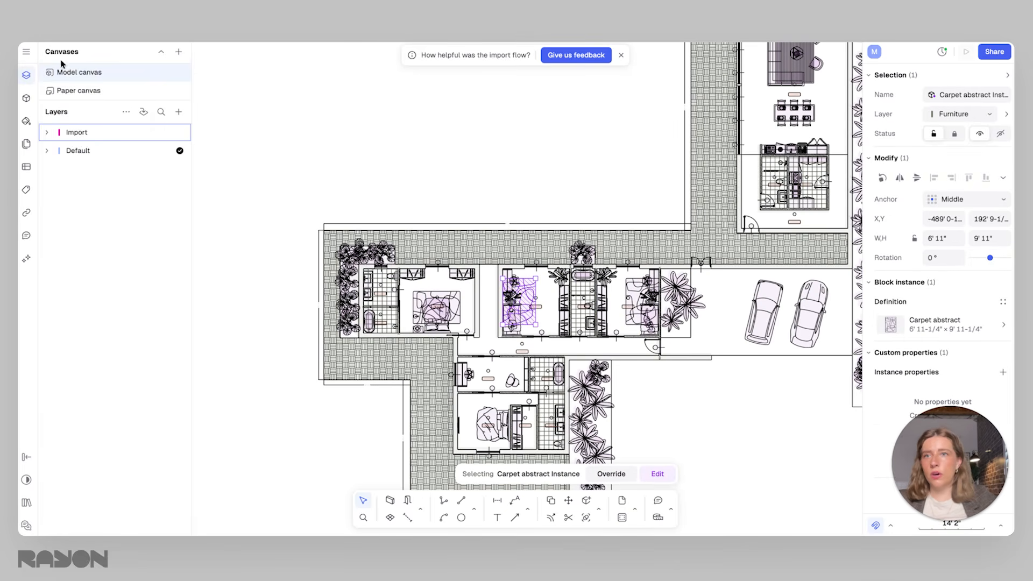
click(47, 132)
scroll(110, 278, down, 3)
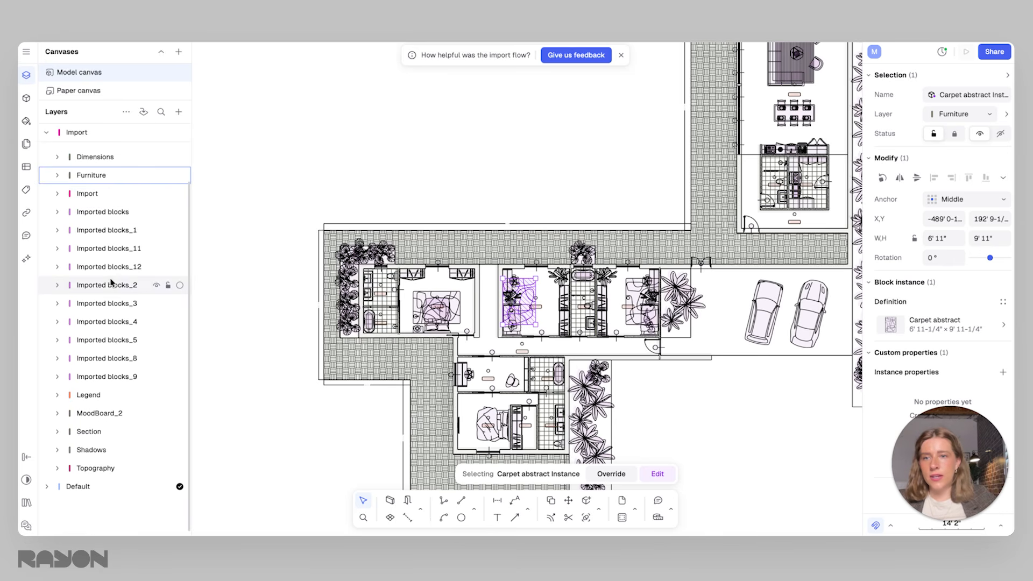
click(286, 206)
Inspect the carpet block again and the outline of the parking area with the two cars
scroll(594, 303, up, 2)
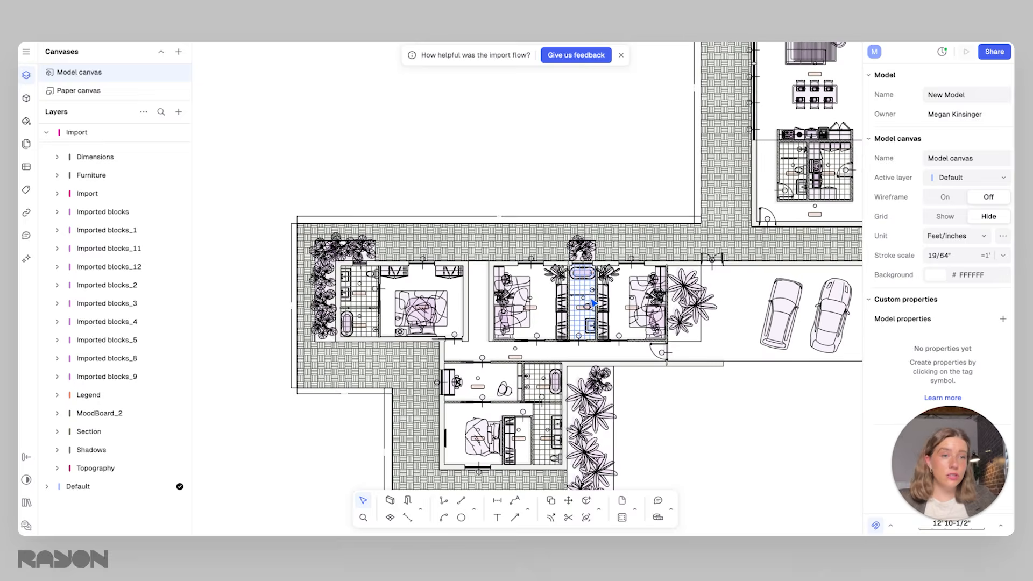
scroll(533, 311, up, 10)
click(480, 345)
scroll(481, 345, down, 10)
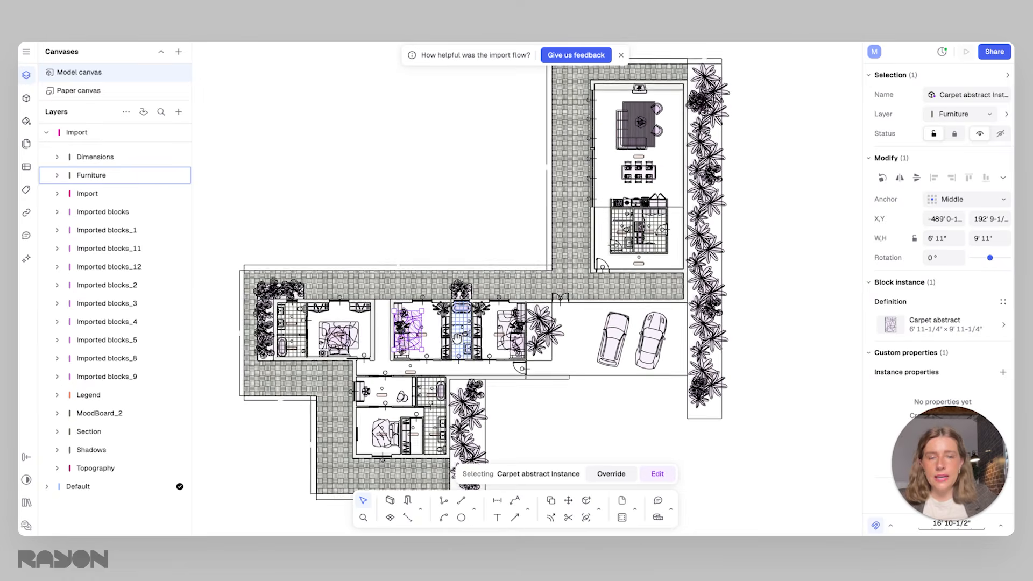
click(598, 375)
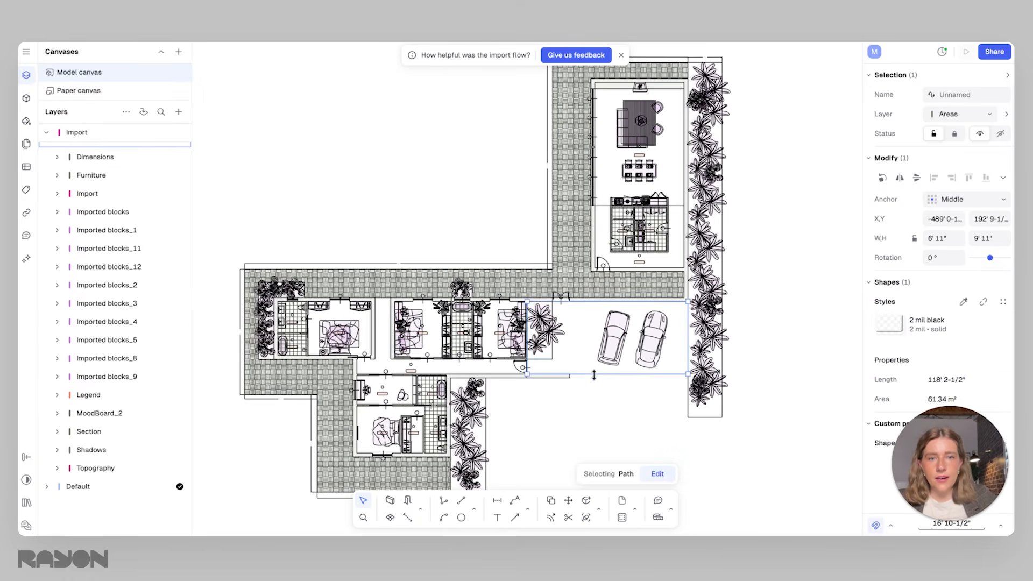
click(604, 400)
Try to move the vertical wall fill east of the first bedroom into the gap beside it
click(371, 332)
scroll(372, 326, up, 10)
click(384, 302)
click(377, 301)
click(372, 298)
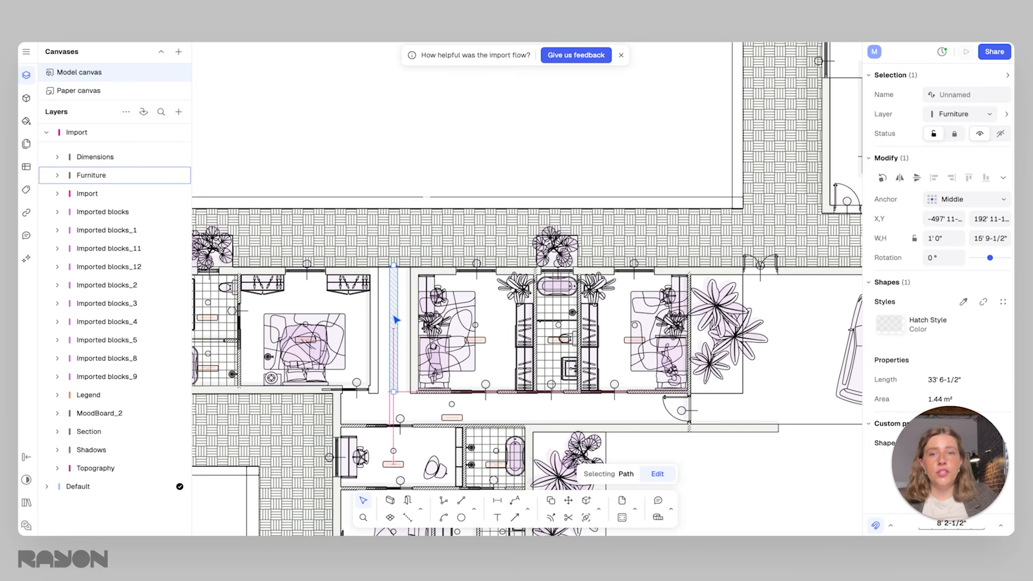
click(392, 314)
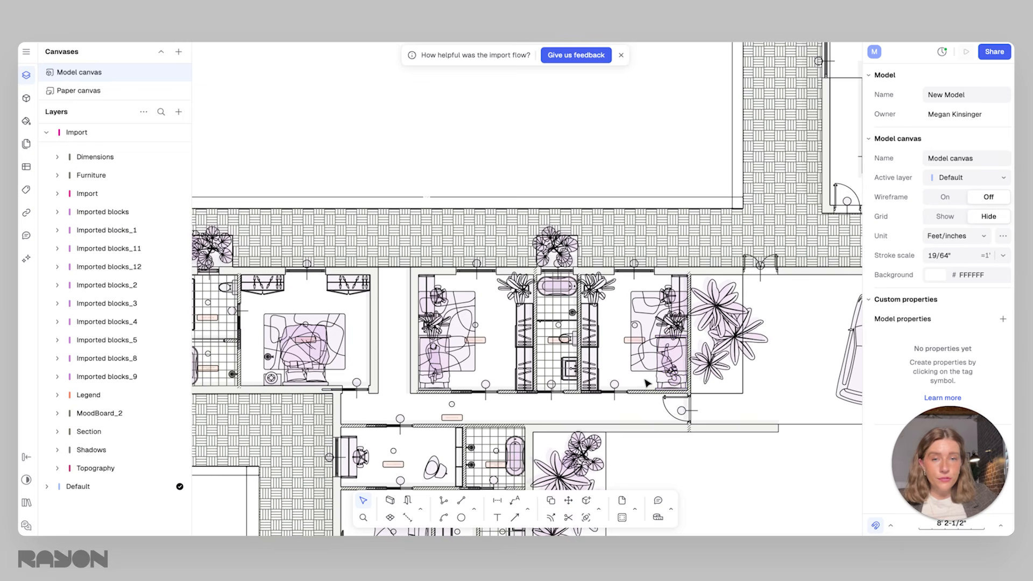
Try to move the long horizontal wall fill below the entrance hallway and undo the move
middle_drag(645, 380, 566, 288)
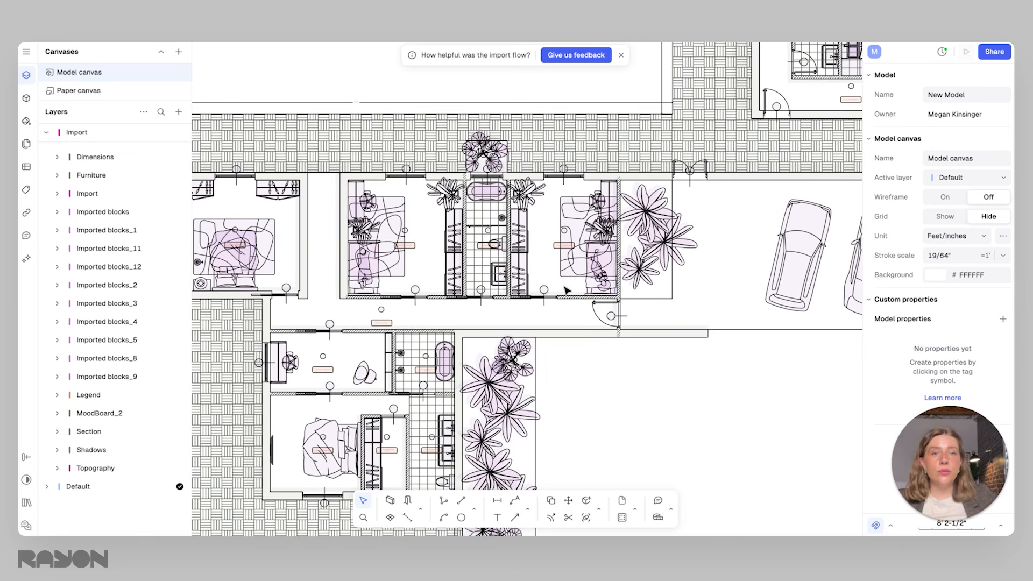
click(607, 338)
scroll(593, 338, up, 3)
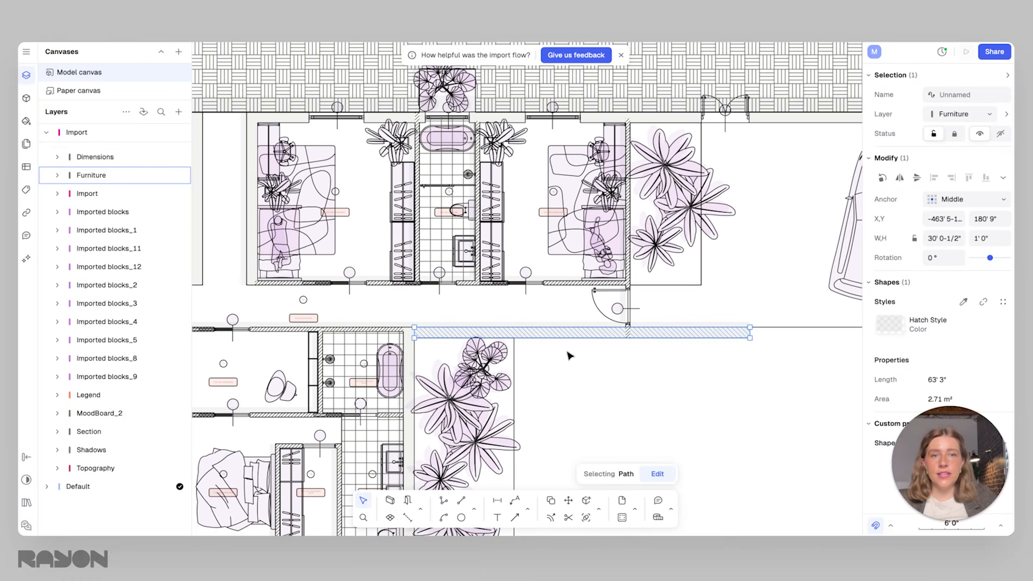
mouse_move(590, 338)
mouse_down()
mouse_move(581, 379)
mouse_move(617, 374)
mouse_move(618, 351)
mouse_move(581, 357)
mouse_move(616, 348)
mouse_up()
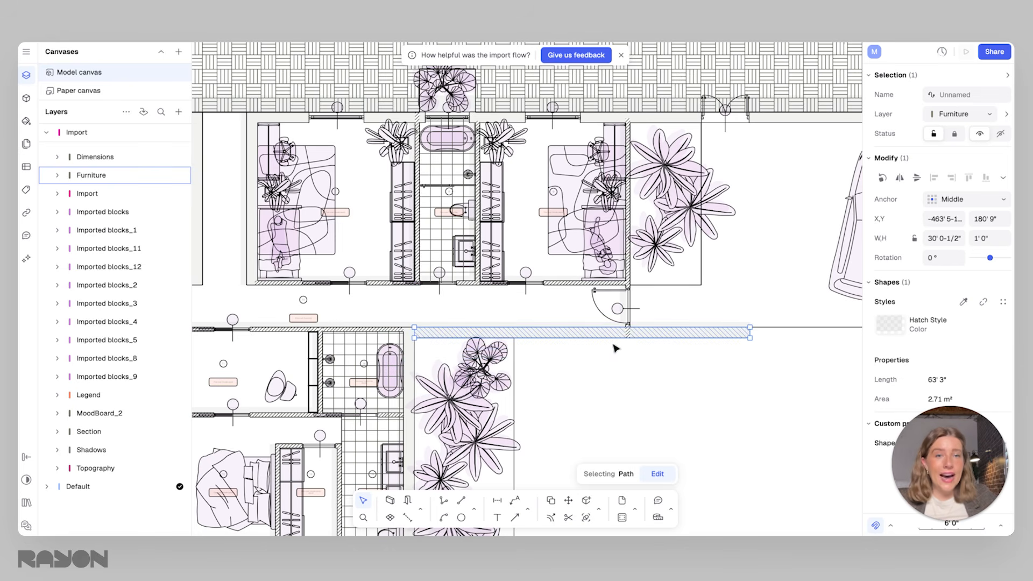
click(745, 345)
drag(714, 334, 714, 368)
key(ctrl+z)
click(690, 361)
Examine the entire imported floor plan, from the hallway walls to the surrounding paving and planting
middle_drag(693, 359, 614, 338)
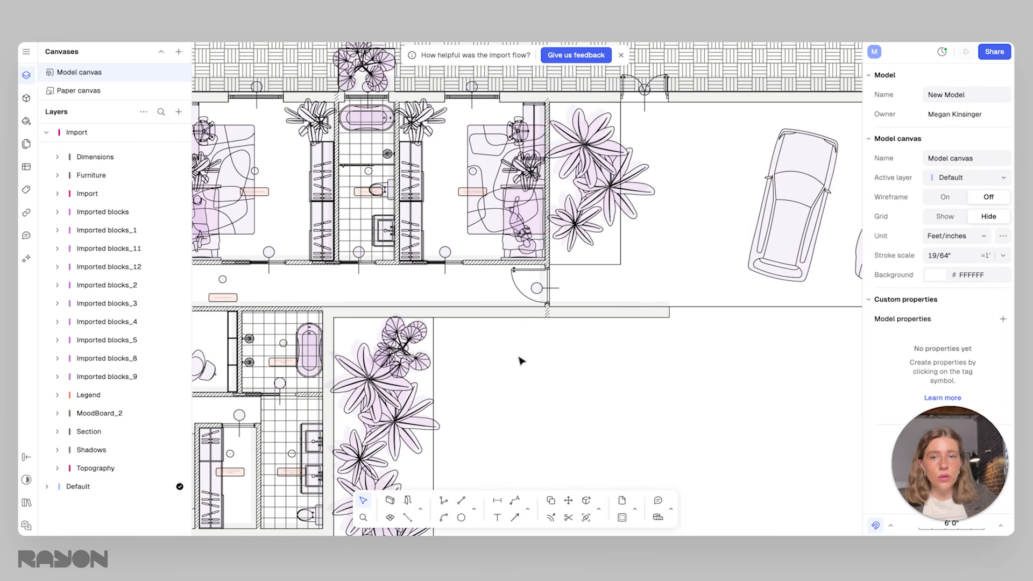
middle_drag(500, 377, 568, 307)
scroll(562, 313, down, 2)
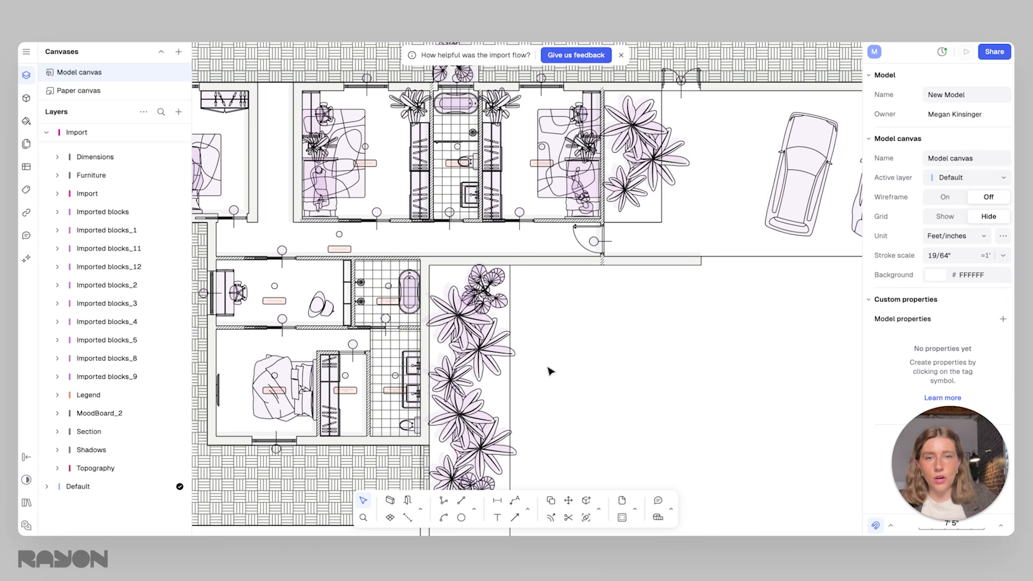
scroll(585, 329, down, 4)
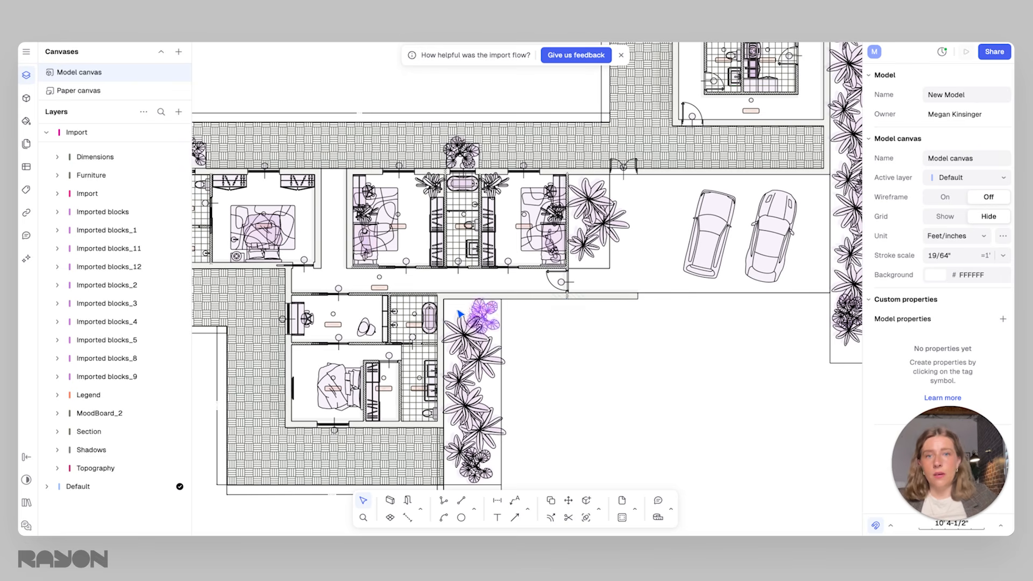
scroll(500, 320, down, 3)
scroll(557, 317, down, 6)
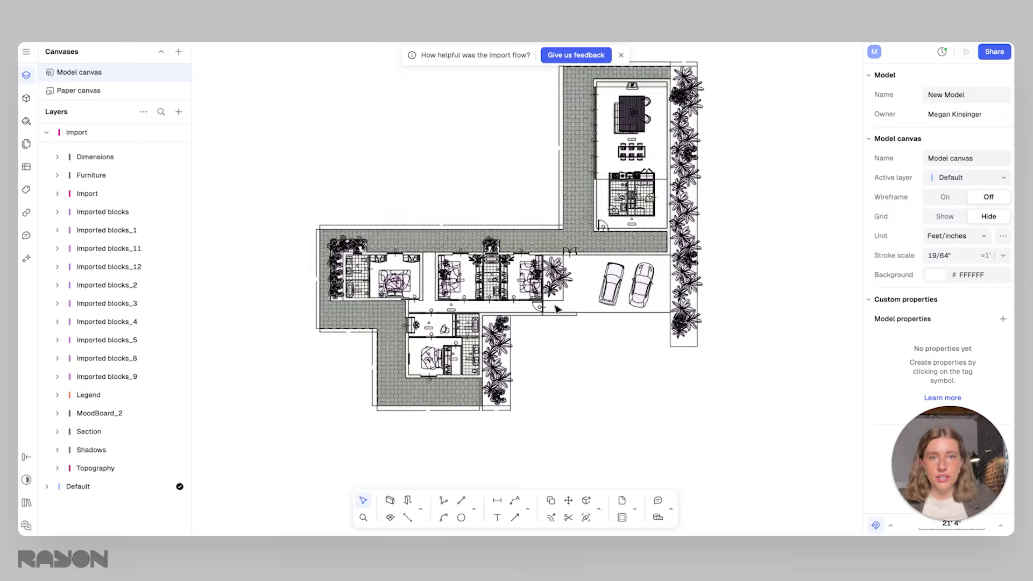
scroll(548, 334, up, 5)
scroll(547, 342, down, 2)
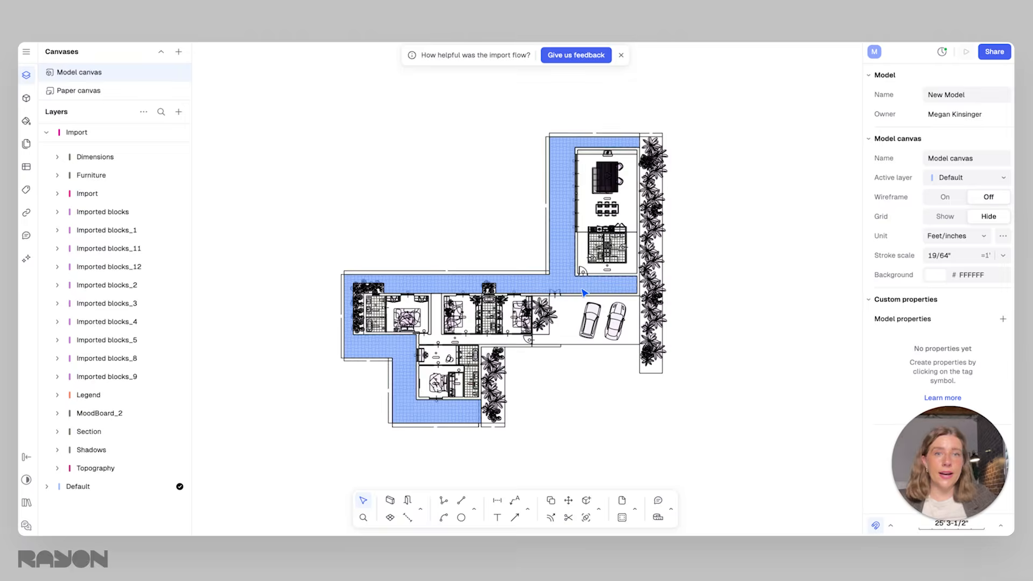
Select the entire imported floor plan and lock it
scroll(584, 293, up, 1)
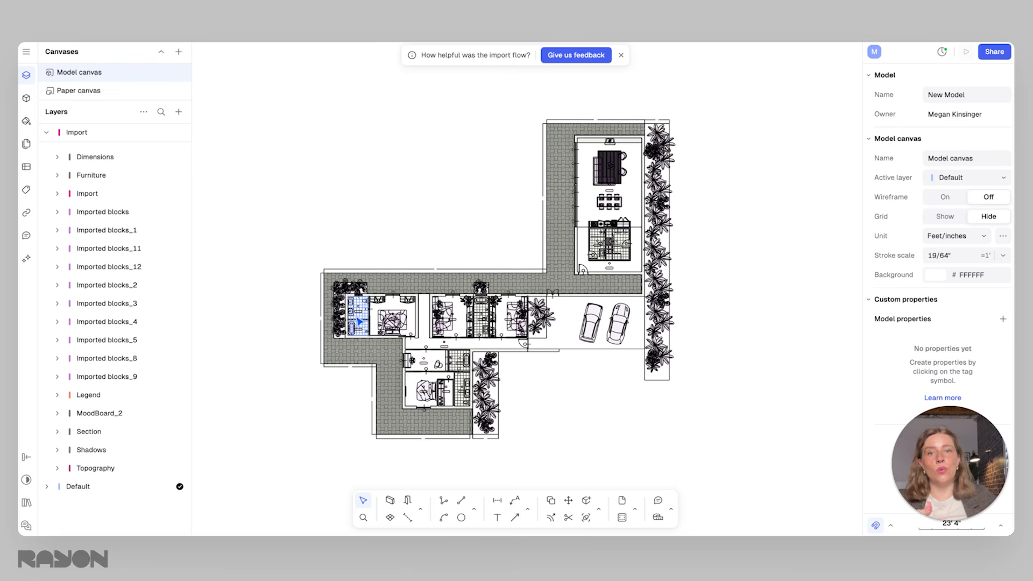
drag(732, 471, 259, 107)
right_click(570, 249)
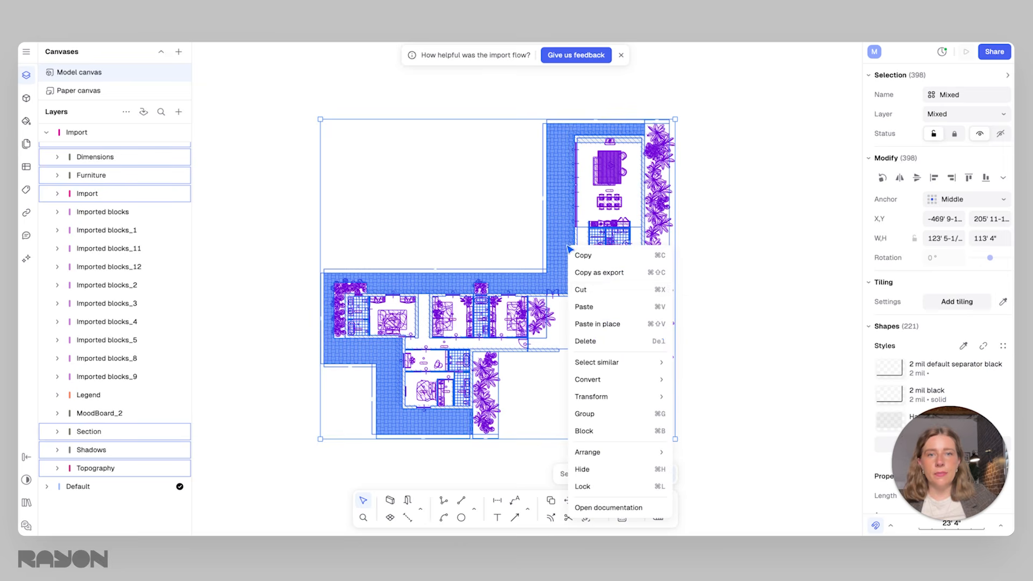
click(585, 487)
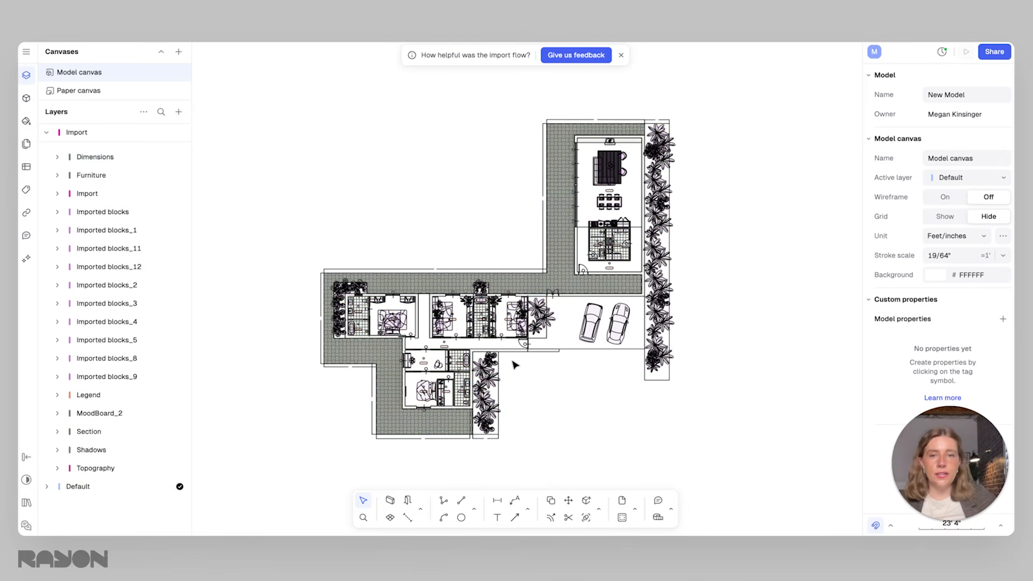
Create a new active layer named "Rayon Walls"
scroll(516, 365, up, 5)
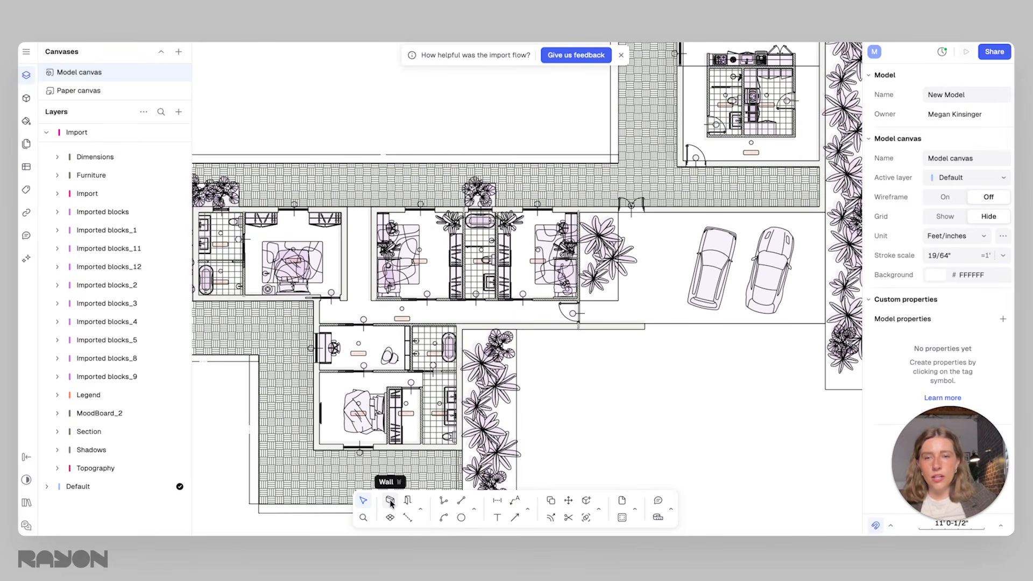
click(177, 112)
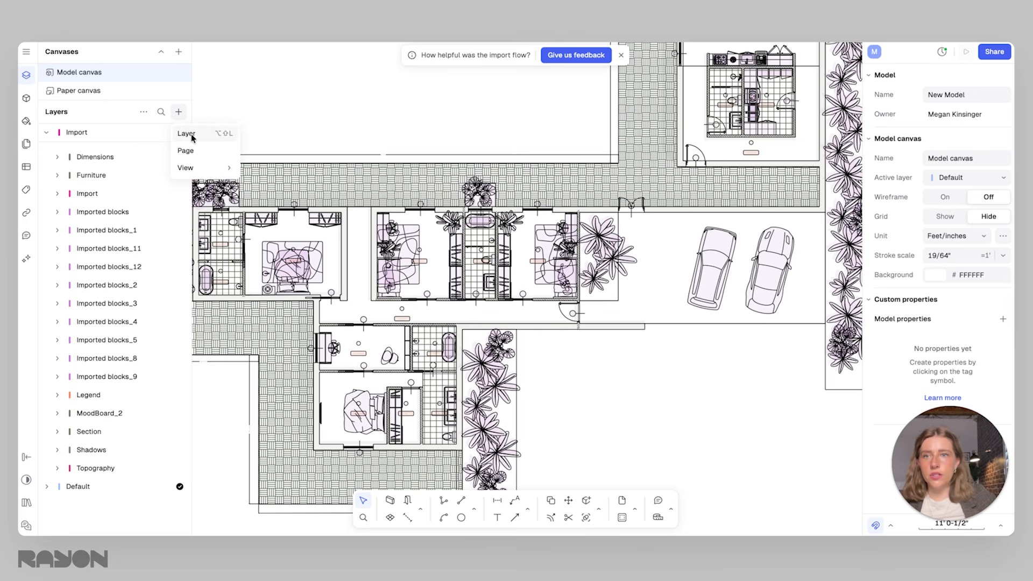
click(187, 136)
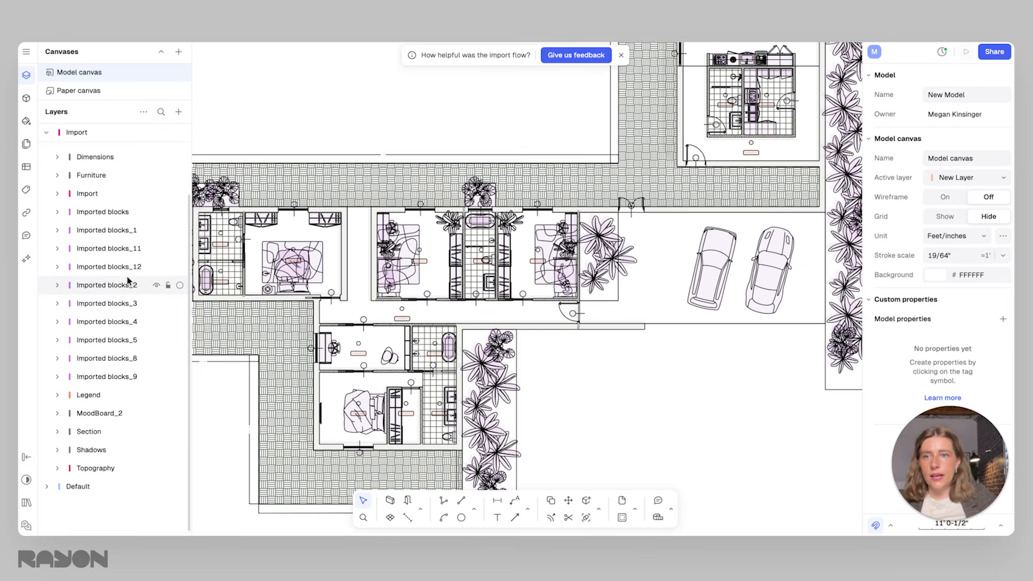
text(Ray)
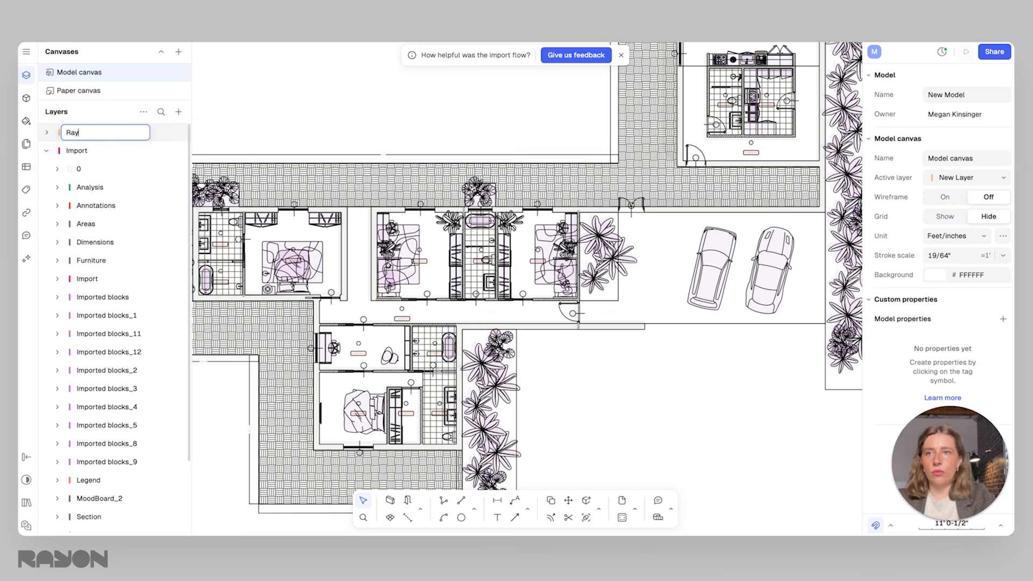
text(on Walls)
key(Return)
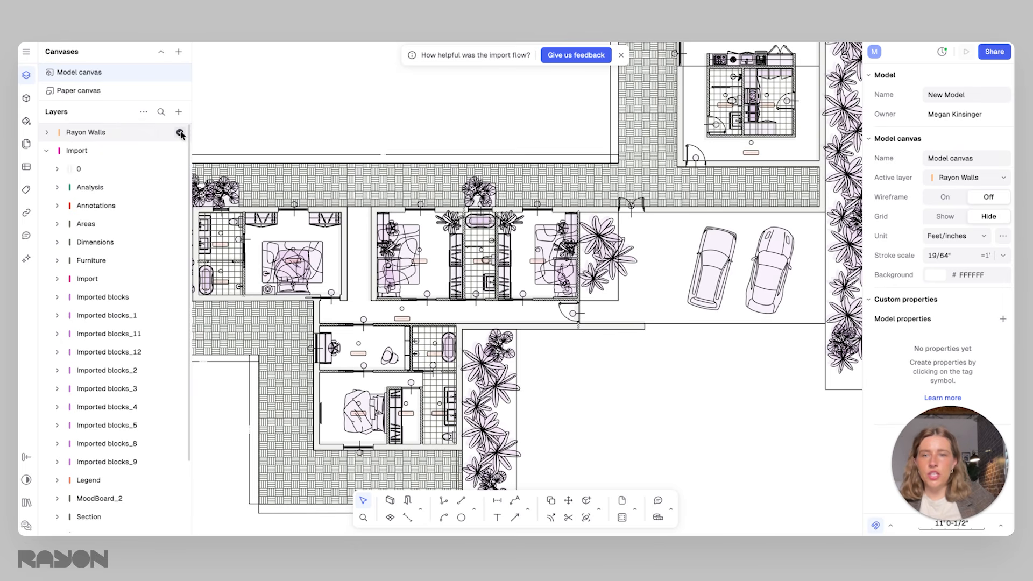
click(390, 502)
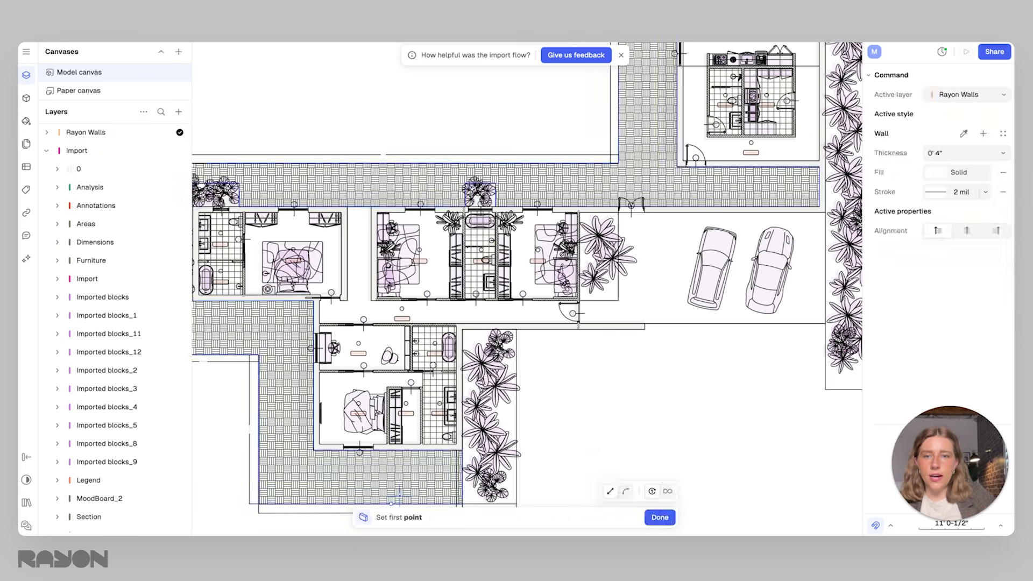
scroll(647, 324, up, 5)
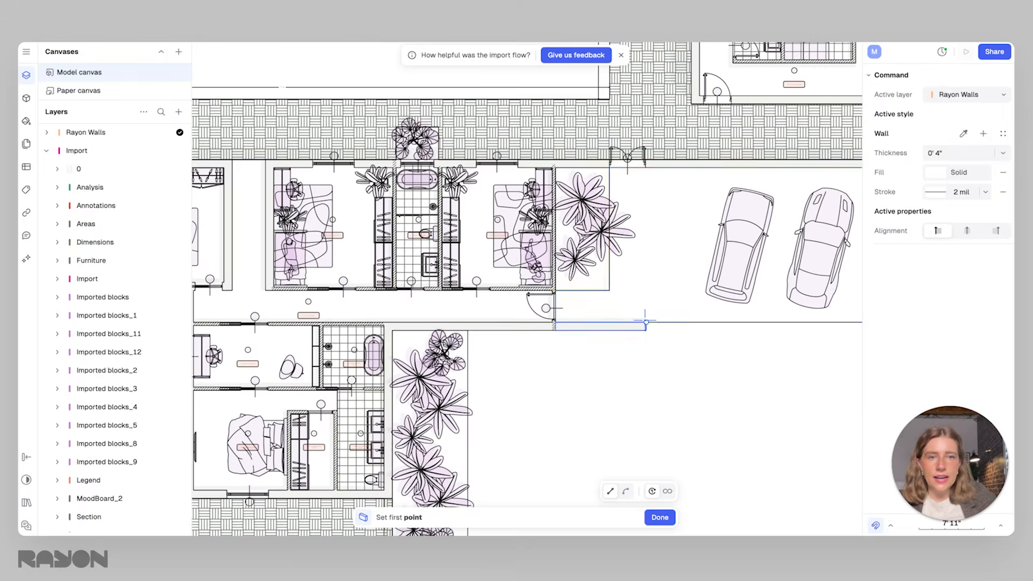
click(648, 324)
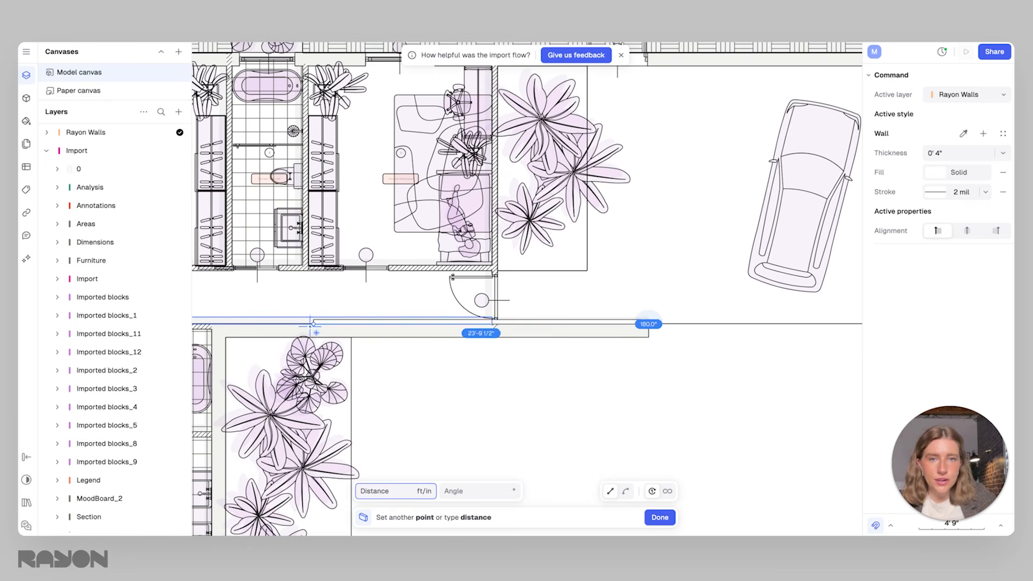
scroll(377, 314, left, 5)
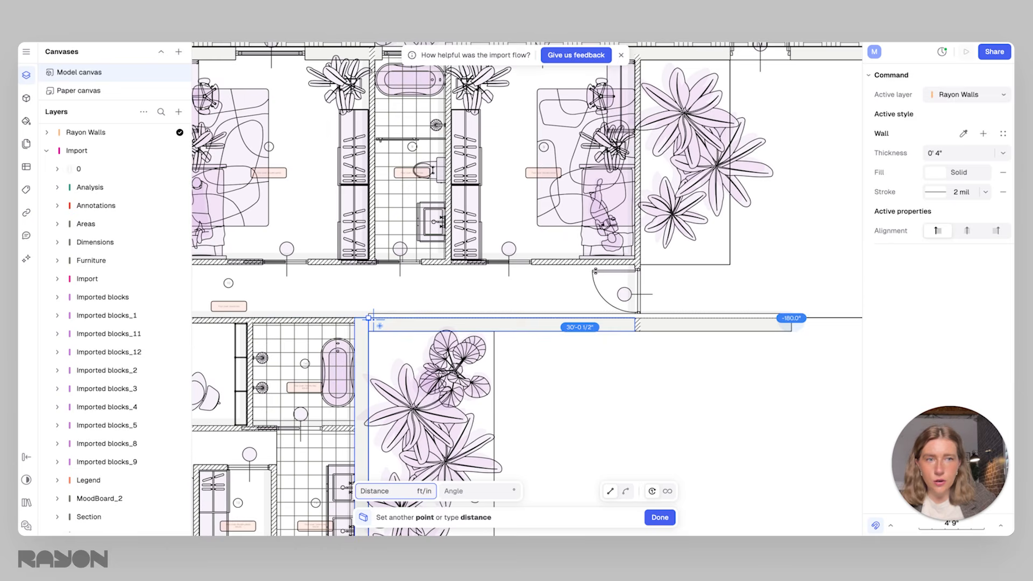
key(Escape)
middle_drag(777, 346, 753, 308)
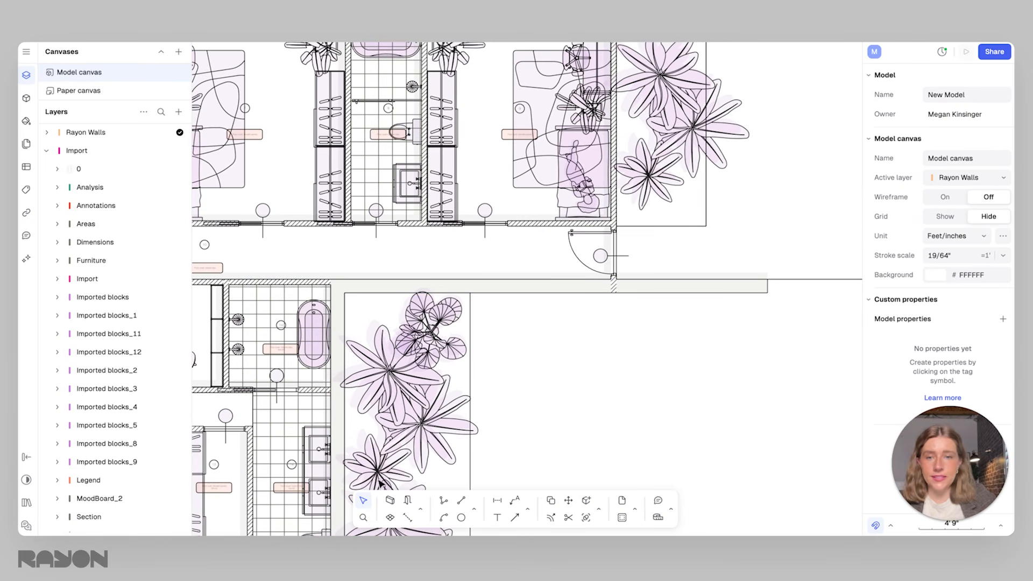
Trace the outer wall with the Wall tool from the long wall's east end below the entrance hallway, around the south bedroom and up its west side
click(390, 499)
click(766, 292)
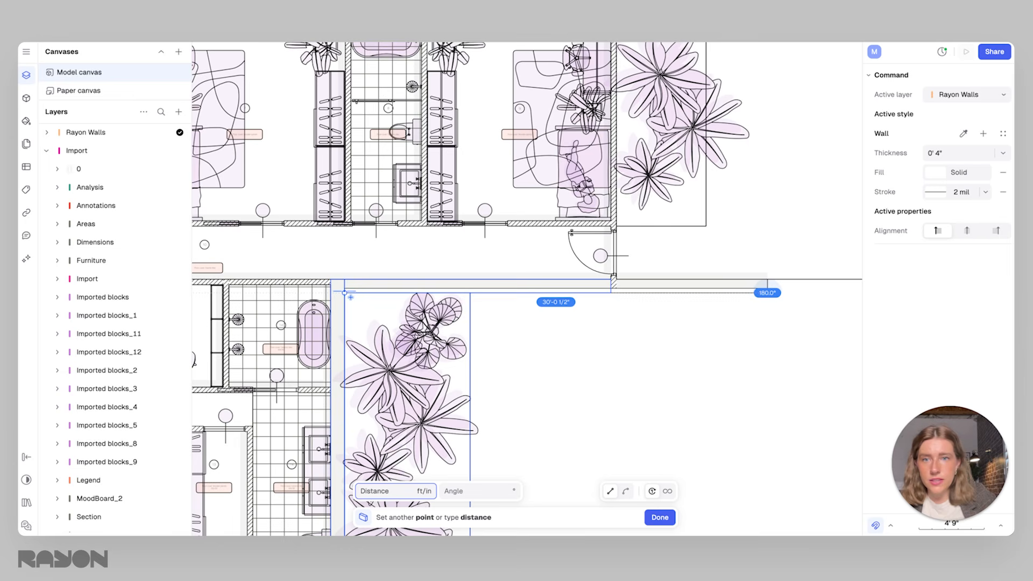
click(344, 292)
scroll(347, 323, down, 5)
click(383, 295)
scroll(358, 296, left, 5)
click(264, 322)
scroll(269, 226, up, 5)
scroll(269, 226, left, 5)
click(516, 150)
Continue the traced wall around the western bedroom and bathroom, back to the south bedroom's west wall, and finish it there
scroll(474, 226, up, 3)
scroll(473, 226, left, 5)
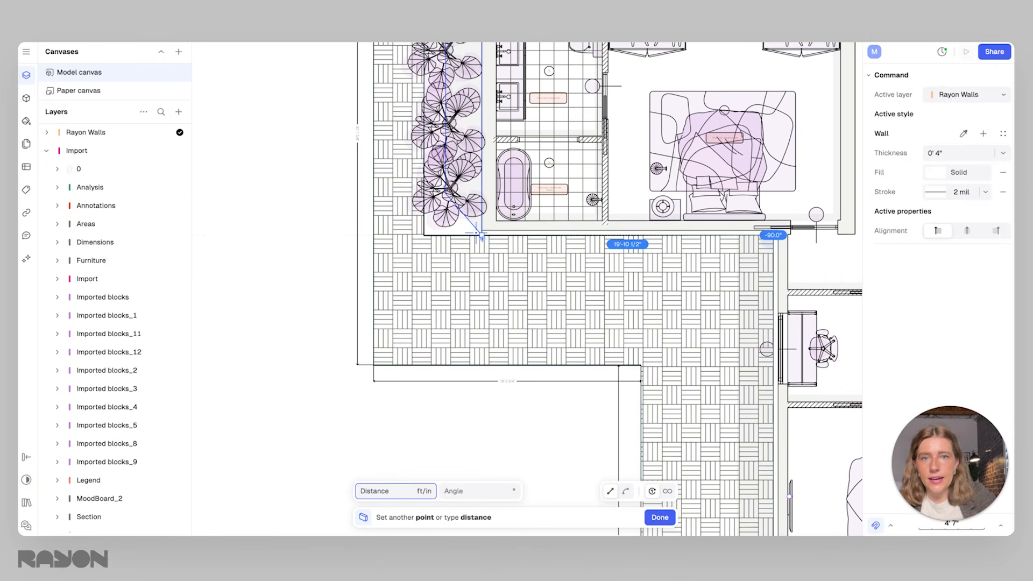
click(480, 235)
scroll(473, 236, up, 5)
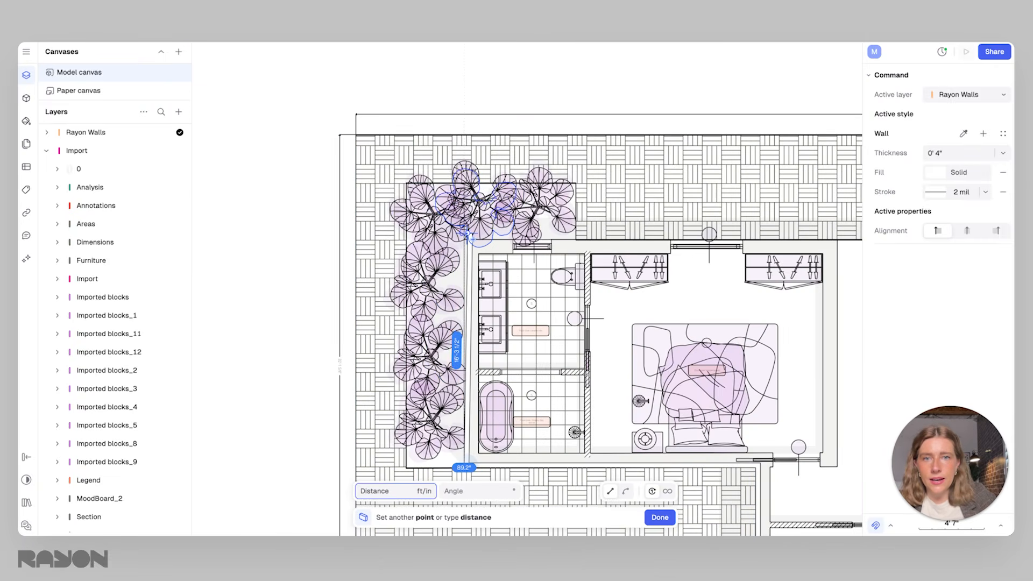
ctrl+scroll(469, 237, up, 5)
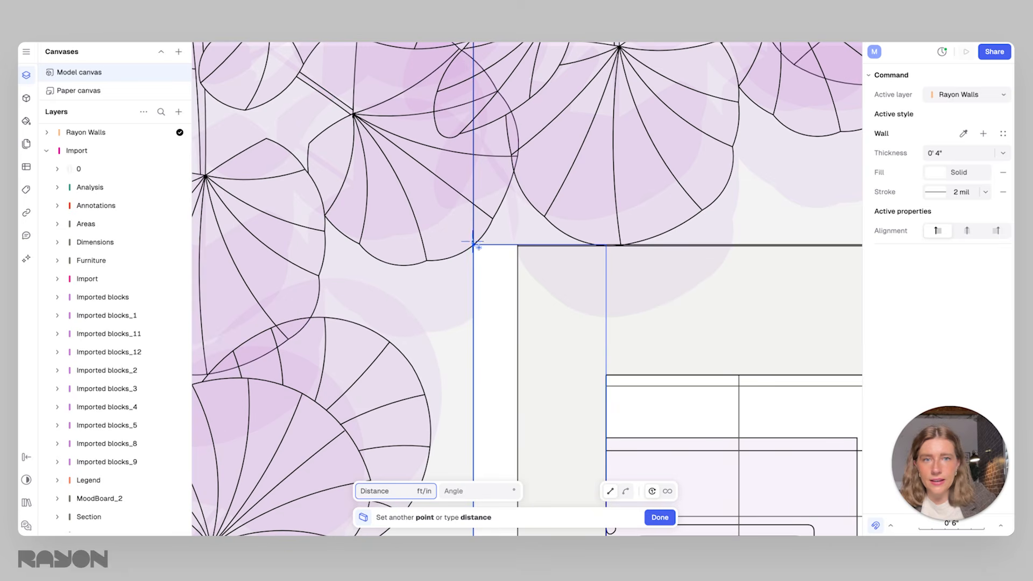
ctrl+scroll(473, 244, down, 5)
scroll(377, 237, right, 5)
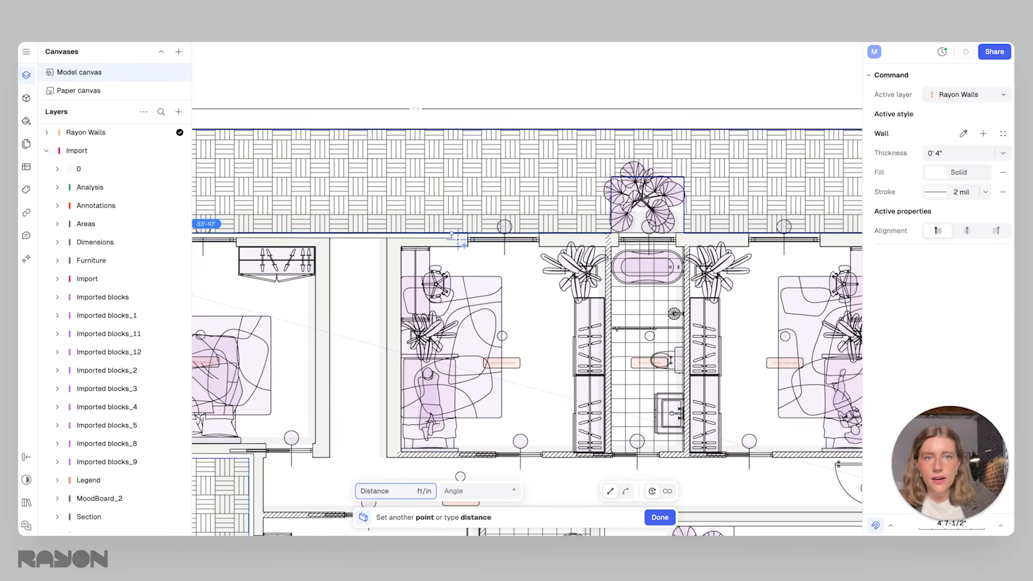
click(329, 233)
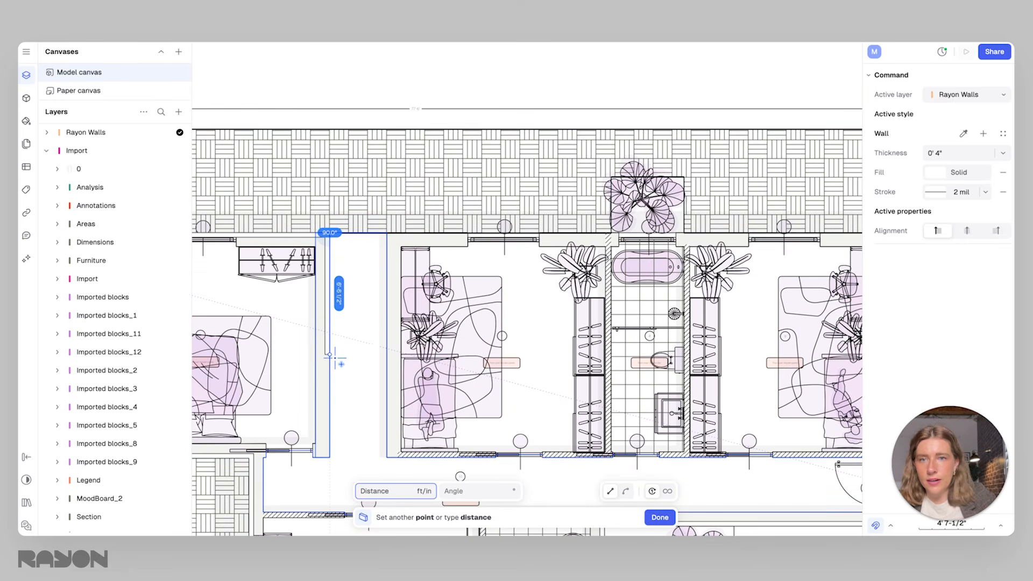
click(330, 457)
click(267, 456)
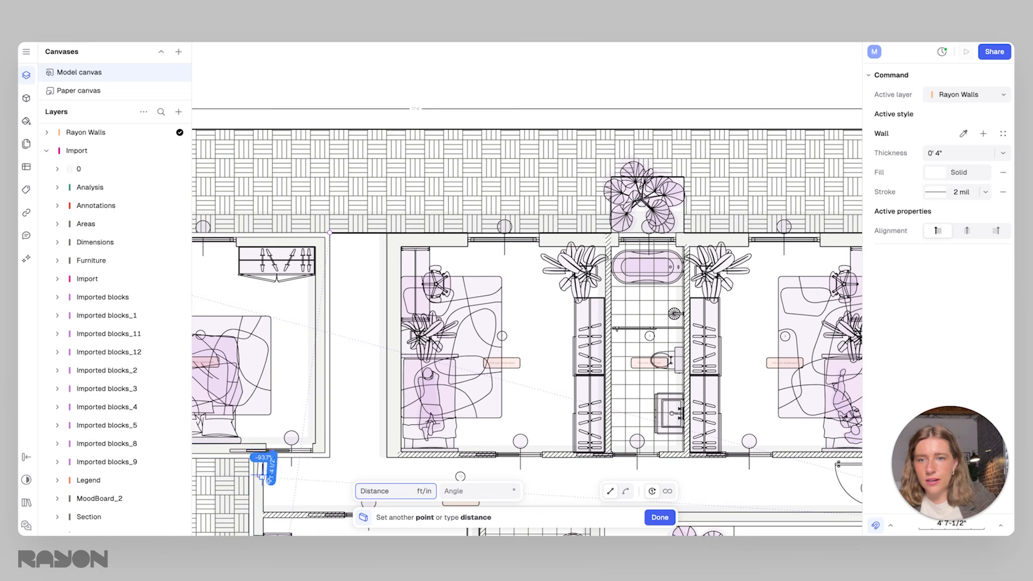
middle_drag(287, 475, 488, 333)
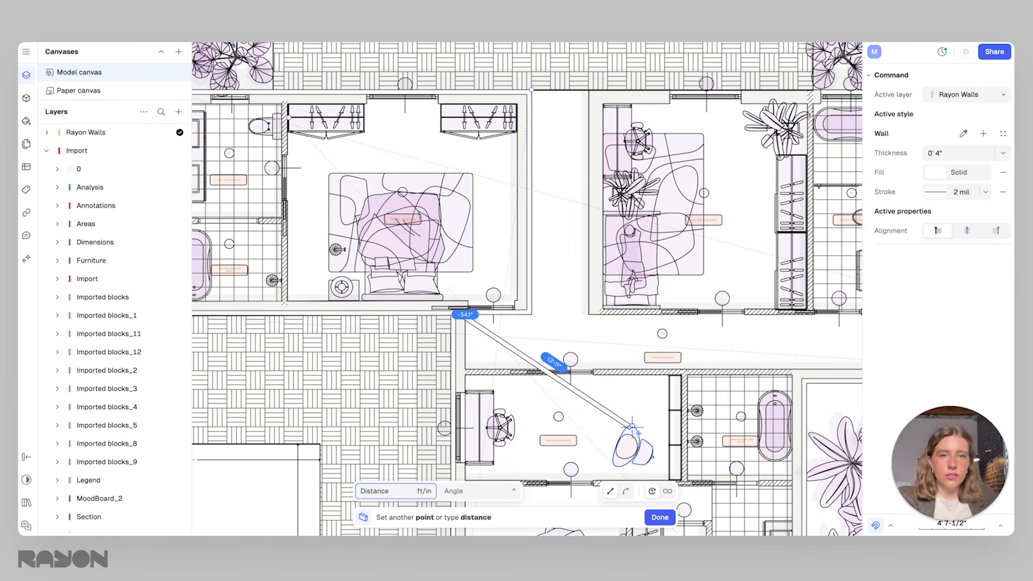
key(Return)
Examine the newly traced walls against the imported outline, especially the long wall below the entrance hallway
scroll(618, 334, down, 3)
middle_drag(617, 333, 511, 286)
scroll(528, 329, down, 3)
middle_drag(527, 330, 402, 290)
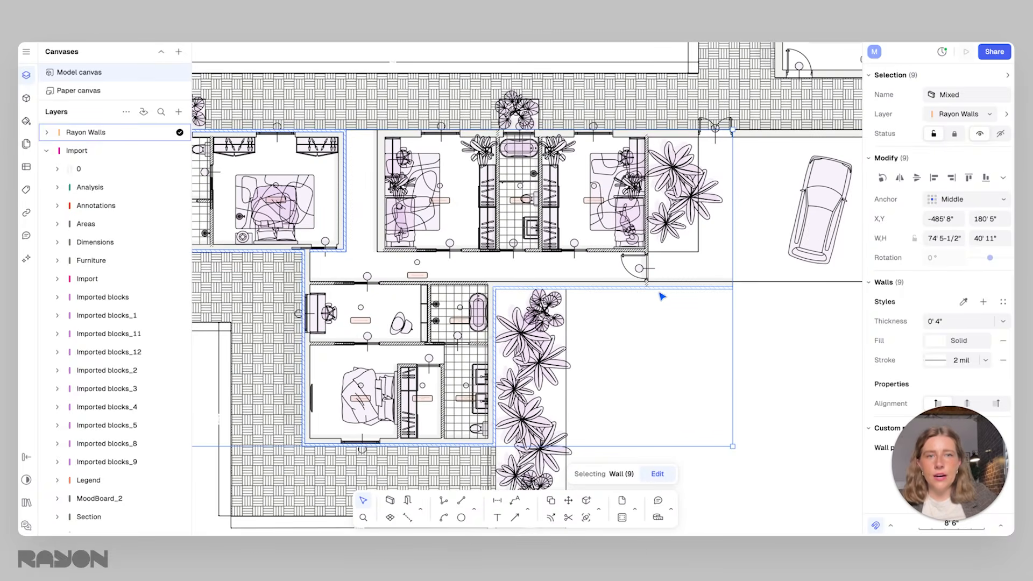
scroll(722, 291, up, 3)
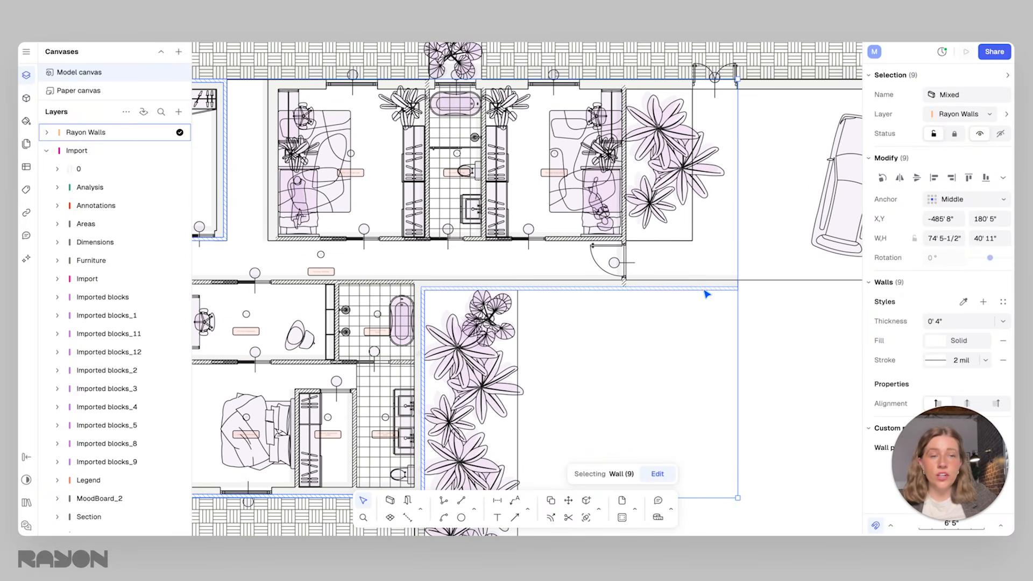
click(742, 299)
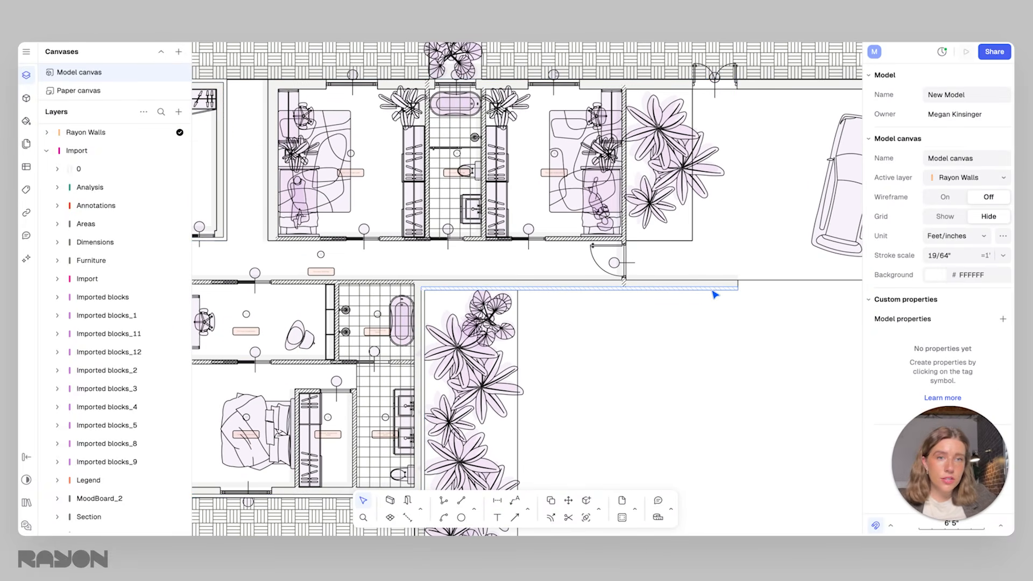
click(715, 291)
click(547, 305)
scroll(628, 302, up, 2)
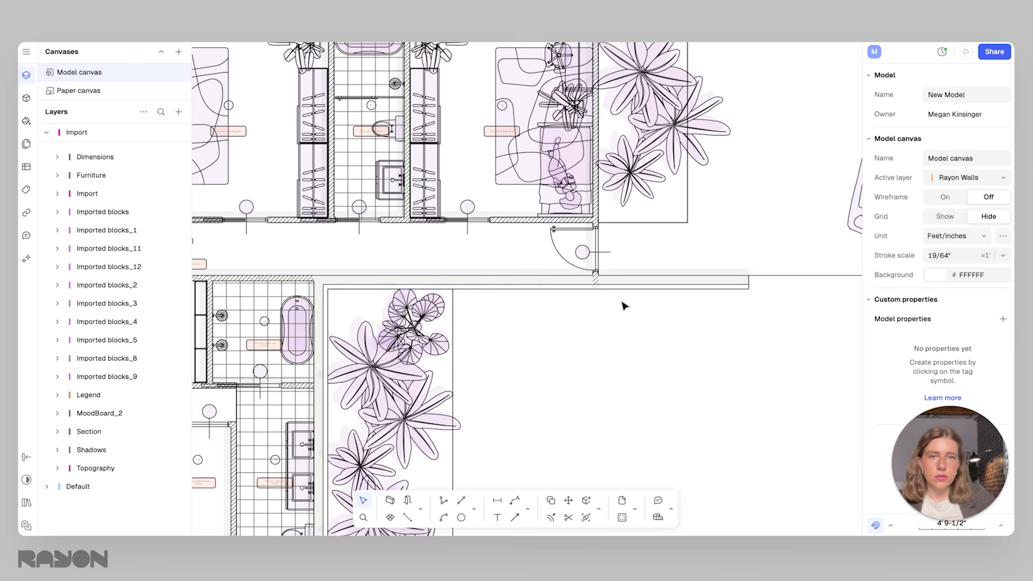
Set the thickness of the long wall below the entrance hallway to 1' 0"
click(651, 291)
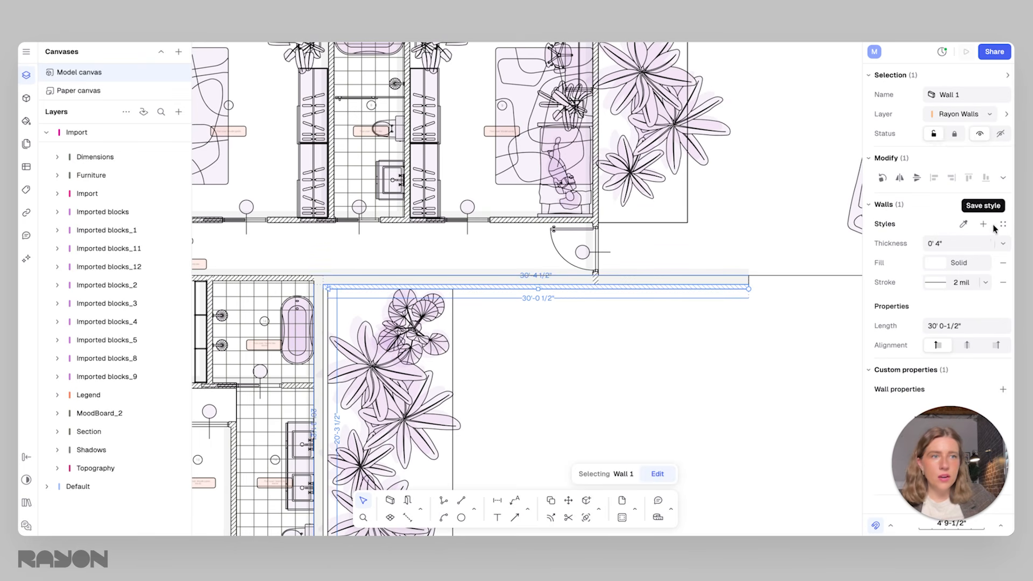
click(948, 246)
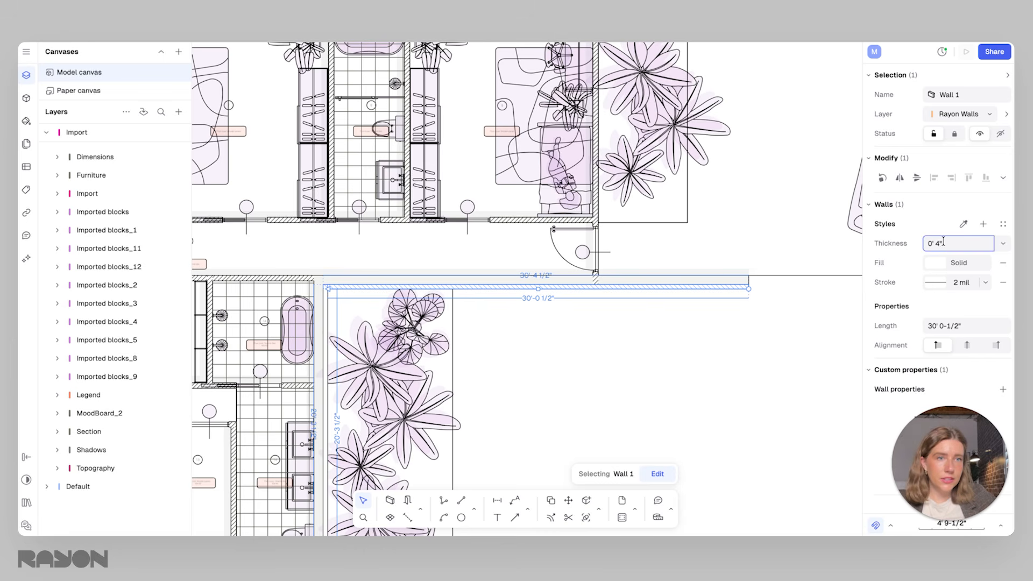
key(Return)
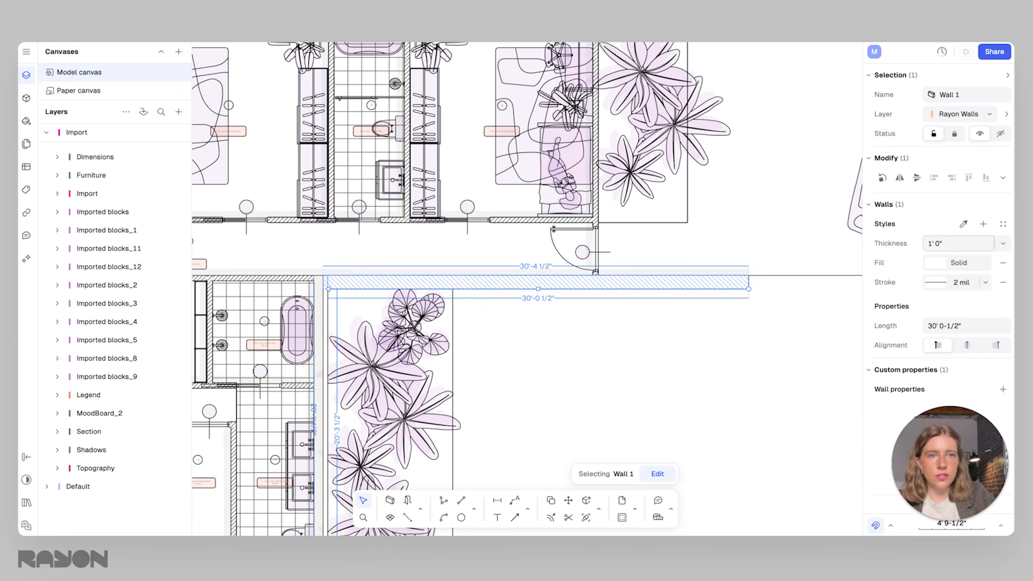
click(767, 240)
scroll(753, 283, up, 2)
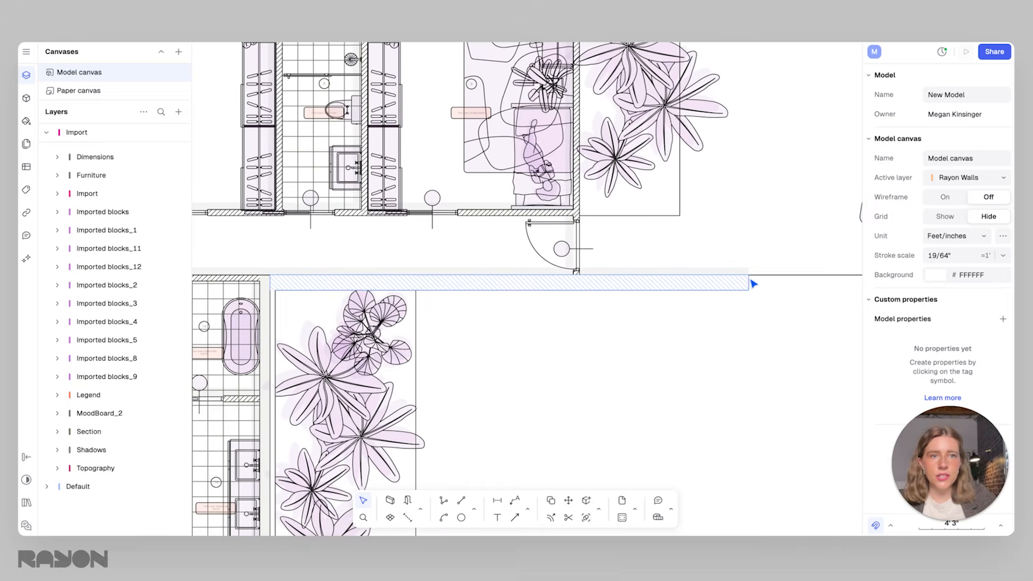
Give the long wall below the entrance hallway a solid red FF0000 fill
click(743, 291)
scroll(741, 287, up, 3)
scroll(643, 290, down, 3)
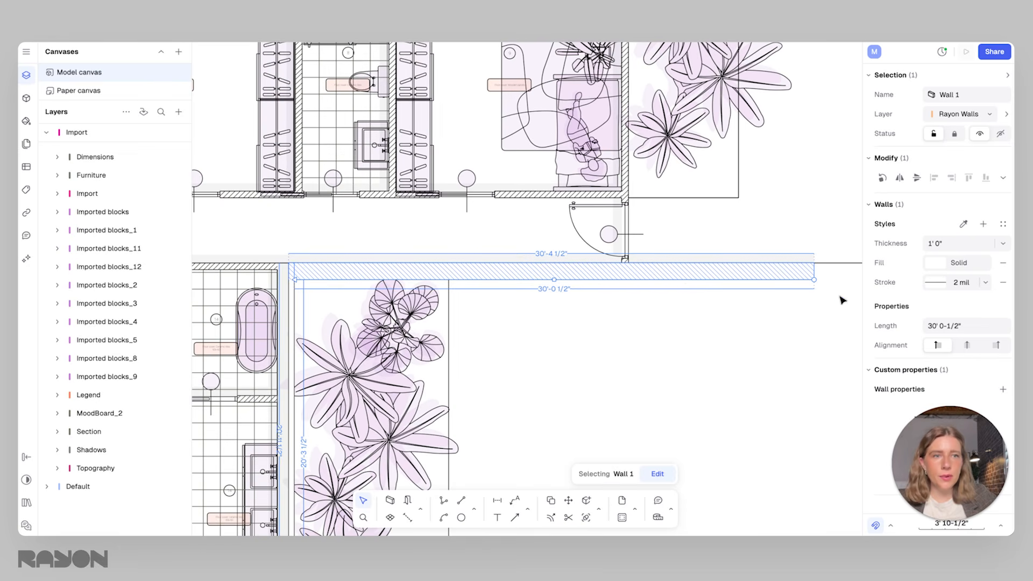
scroll(838, 285, right, 2)
scroll(837, 285, down, 1)
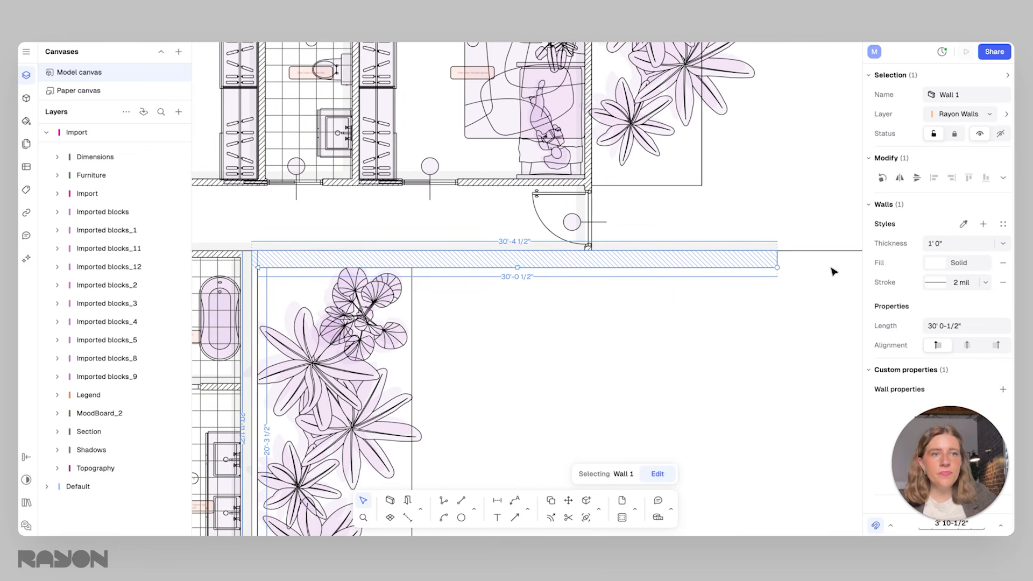
click(937, 267)
drag(834, 219, 870, 196)
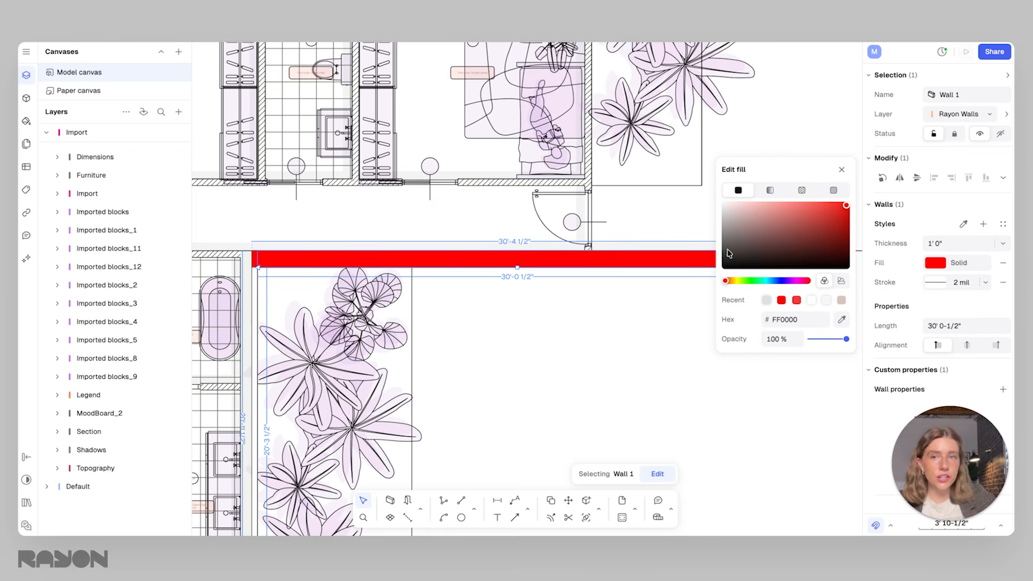
Try the other fill types on the long wall, including the Ceramic Large.png texture, and return it to a solid fill in blue 3B82F6
click(771, 191)
click(801, 188)
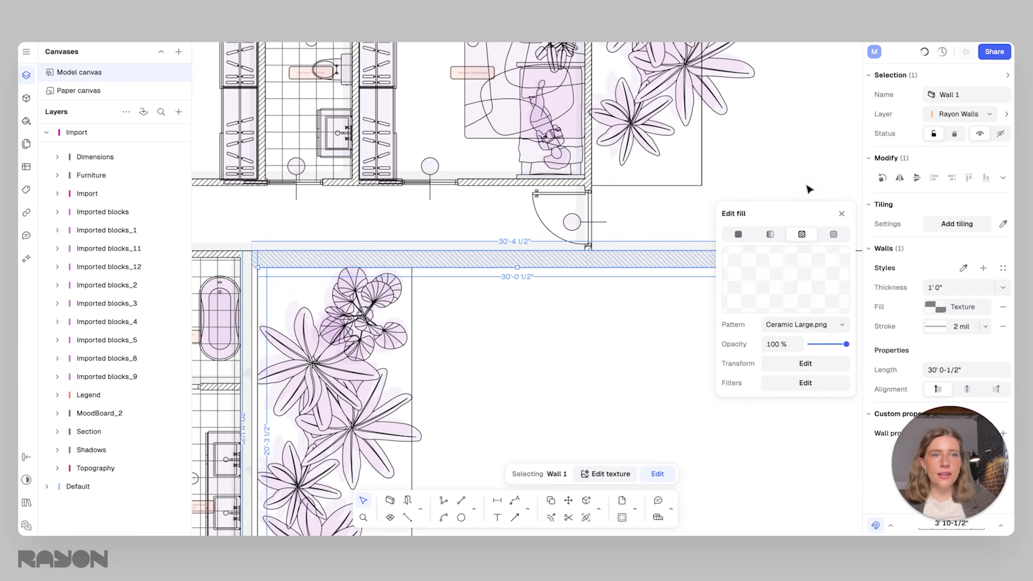
click(833, 235)
click(801, 234)
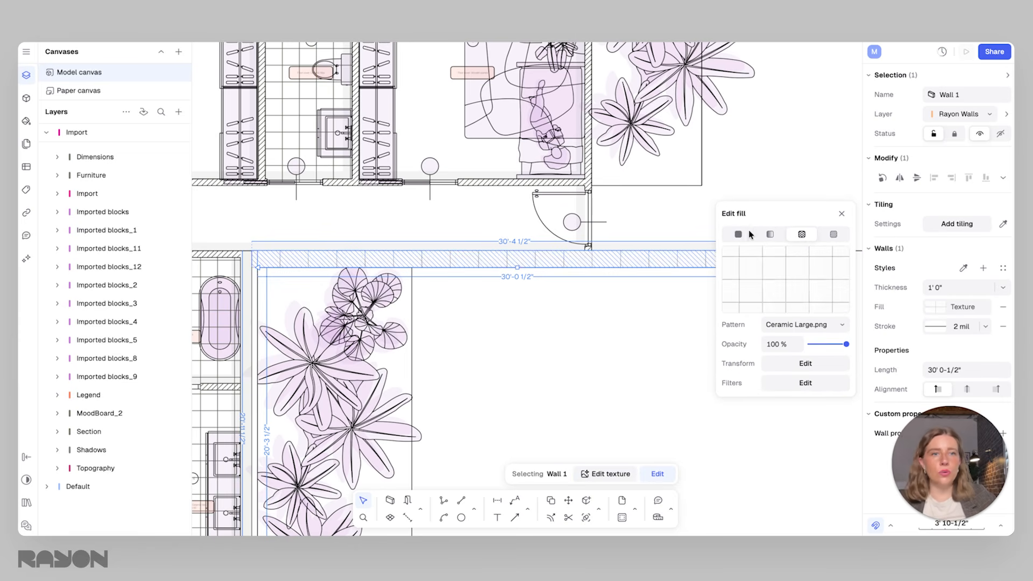
click(737, 235)
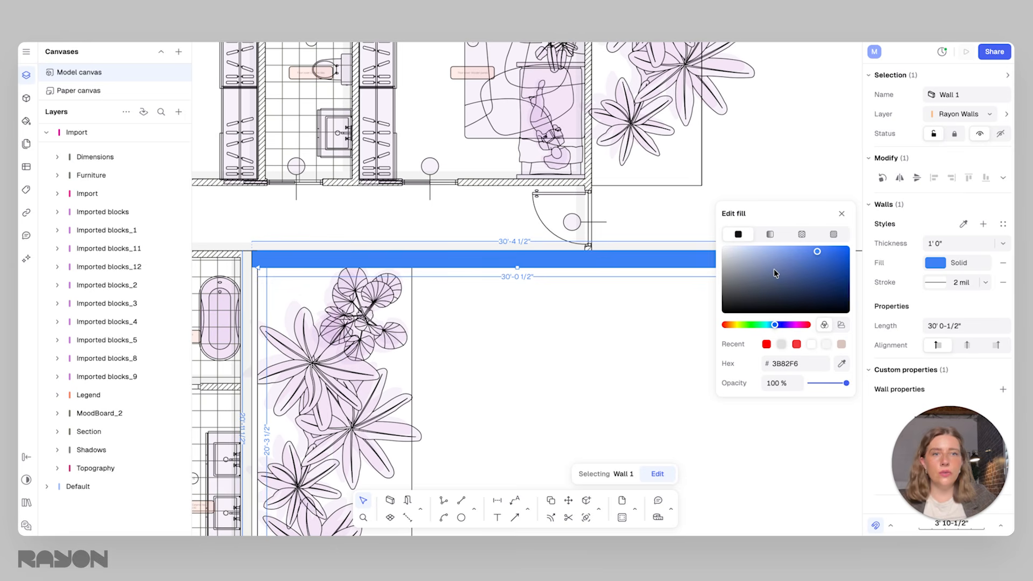
Return the long wall's solid fill to red and save its settings as a wall style named 12" Ext Wall
drag(757, 325, 604, 291)
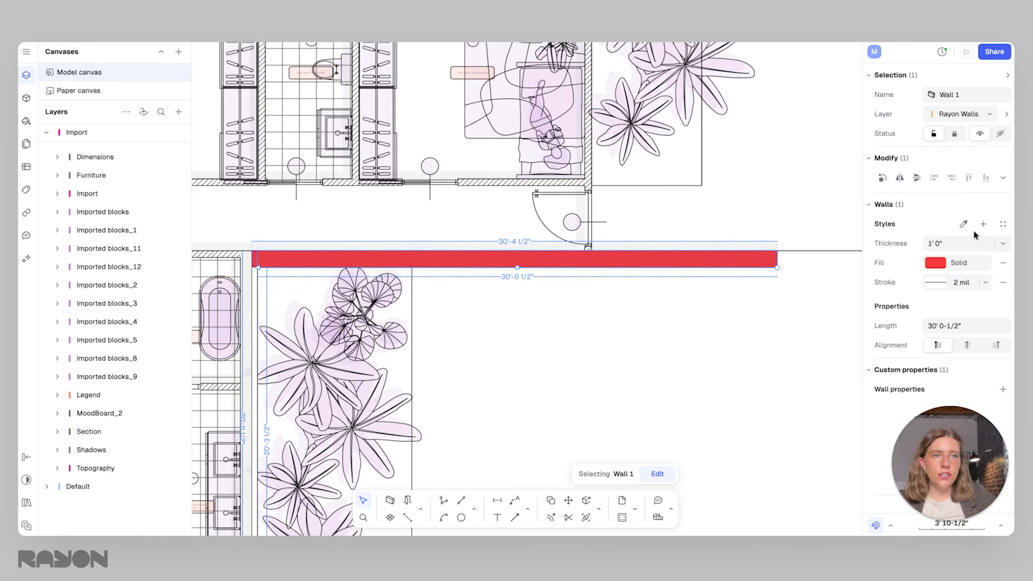
click(983, 225)
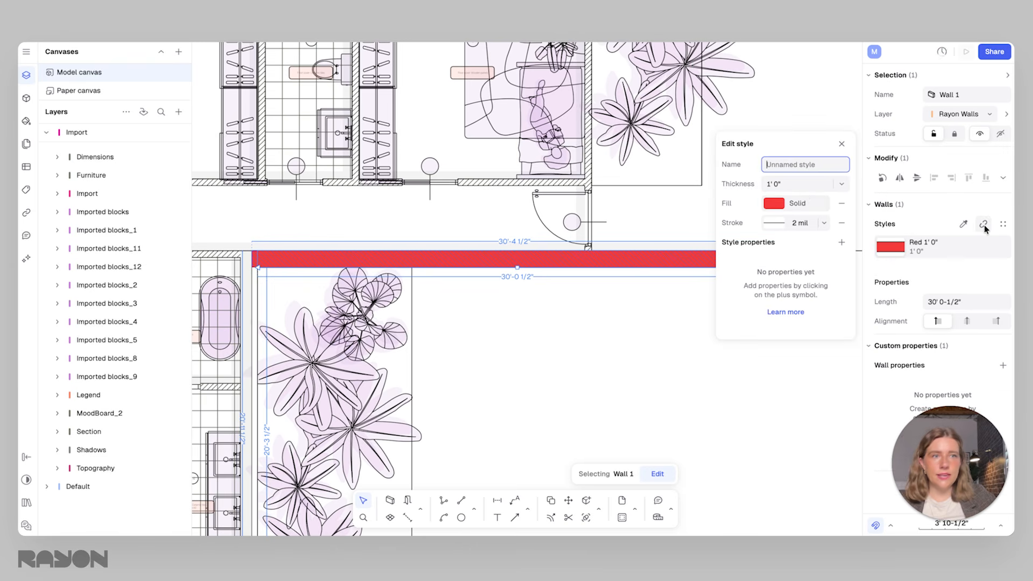
text(12" Ext Wall)
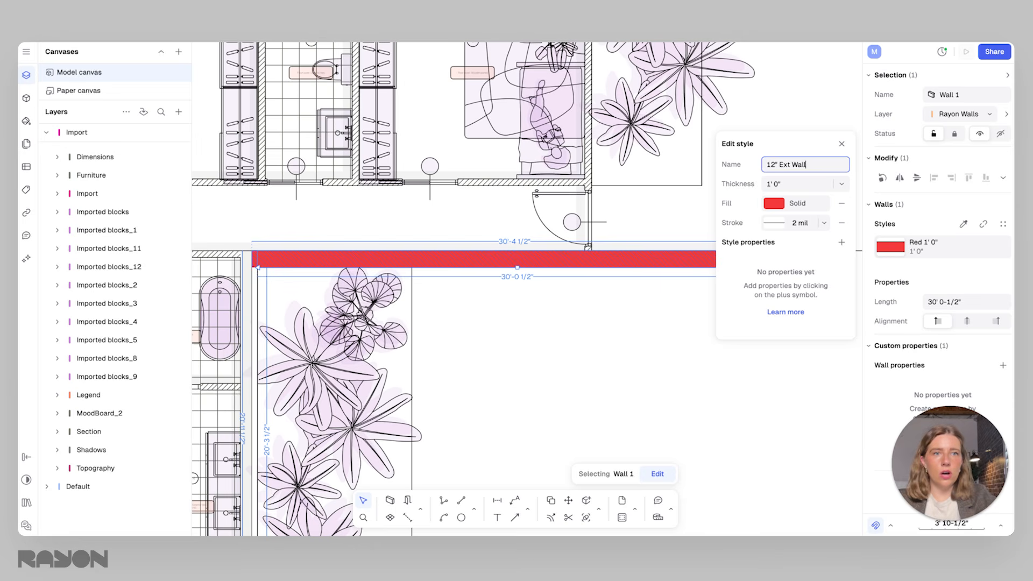
key(Return)
click(768, 92)
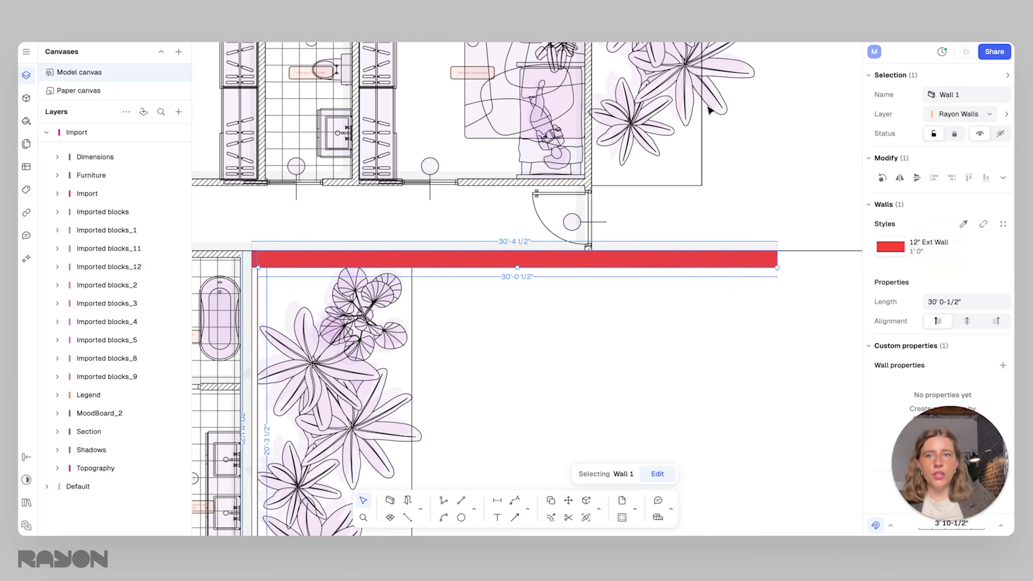
Apply the 12" Ext Wall style to the vertical outer wall beside the planting bed by sampling the long red wall
click(255, 293)
middle_drag(372, 321, 527, 249)
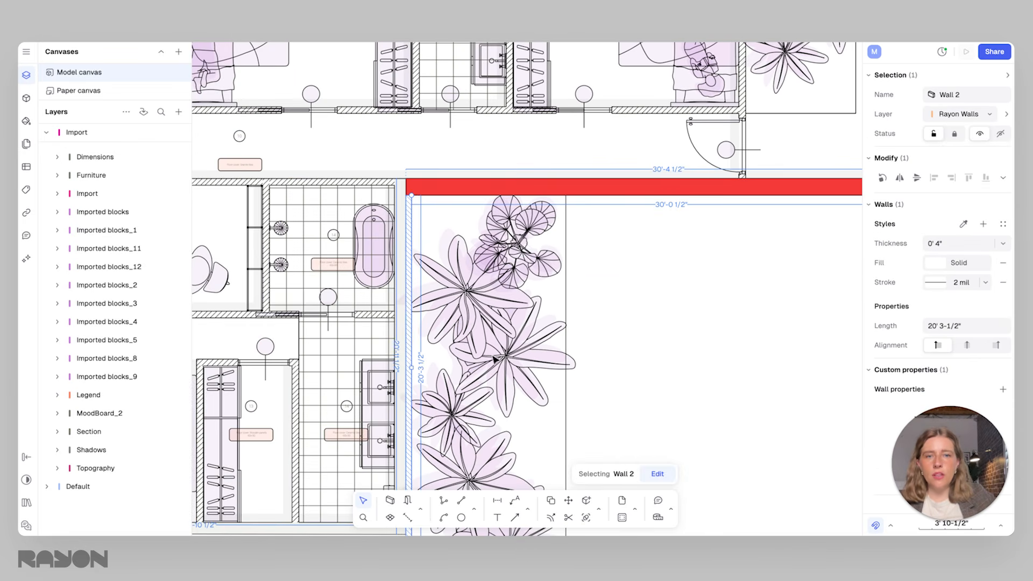
click(964, 225)
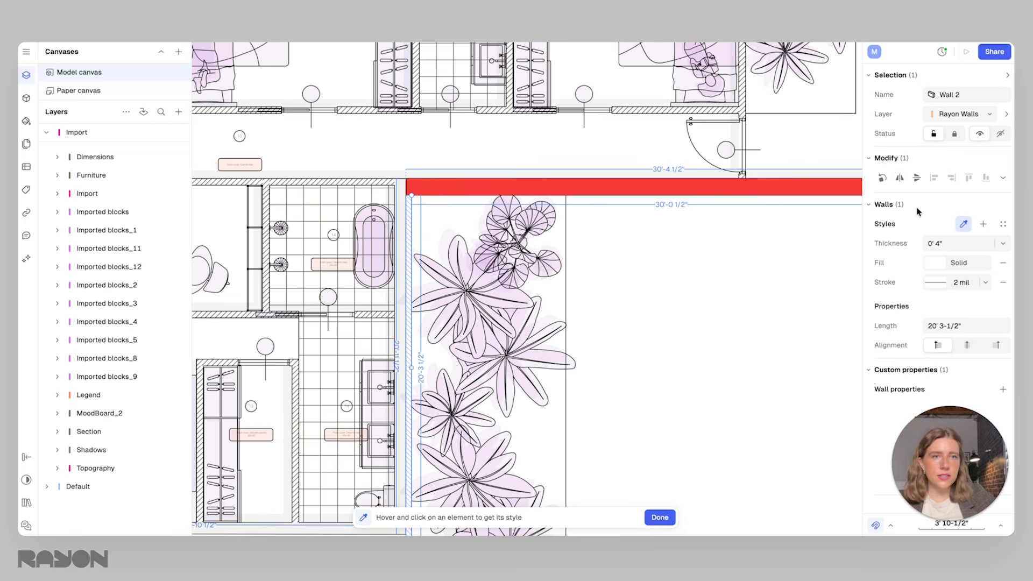
click(689, 183)
ctrl+scroll(611, 317, down, 6)
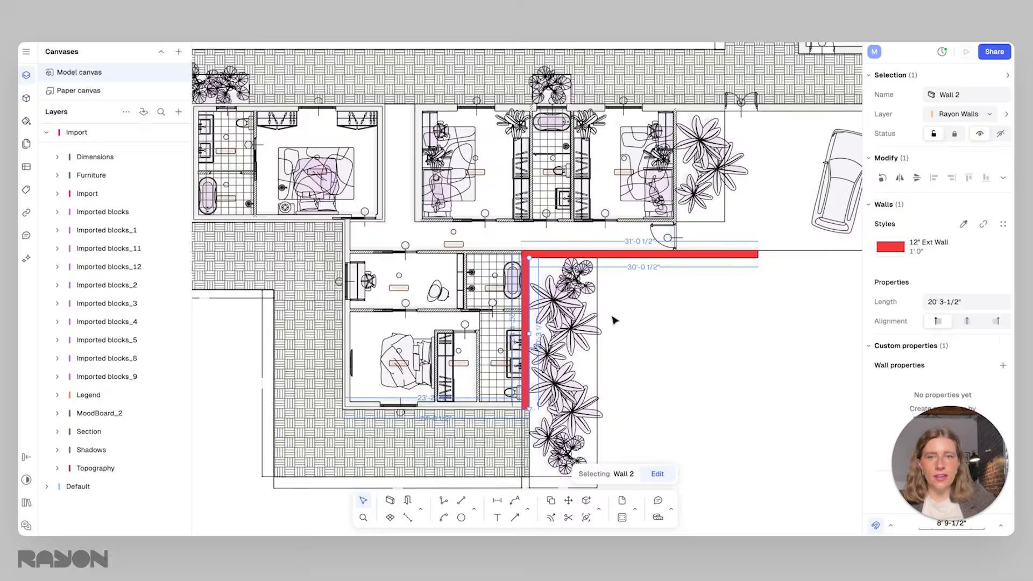
Apply the 12" Ext Wall style to the two remaining outer walls along the south and west sides of the lower bedroom wing
ctrl+scroll(619, 317, up, 5)
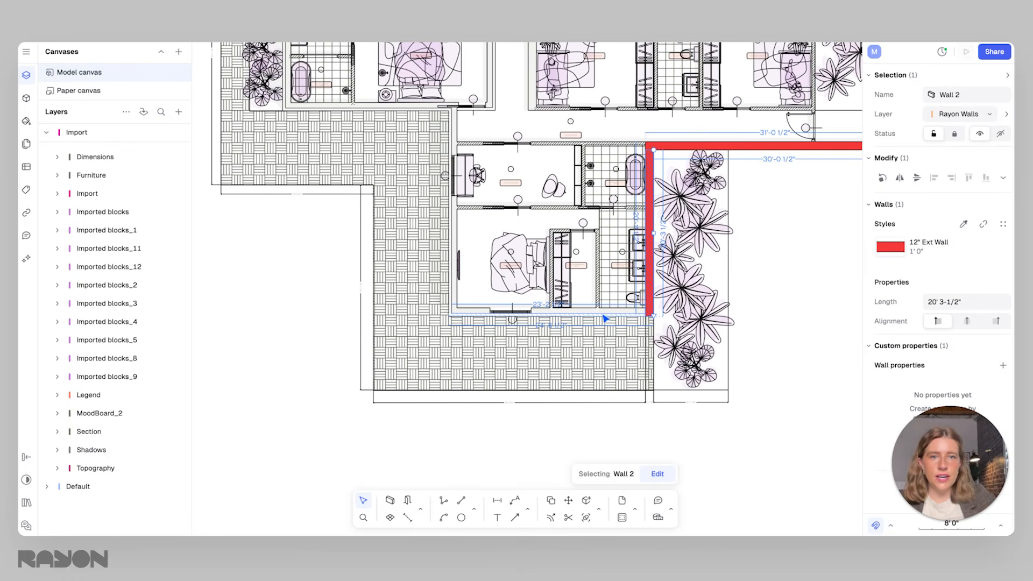
click(606, 318)
shift+click(452, 293)
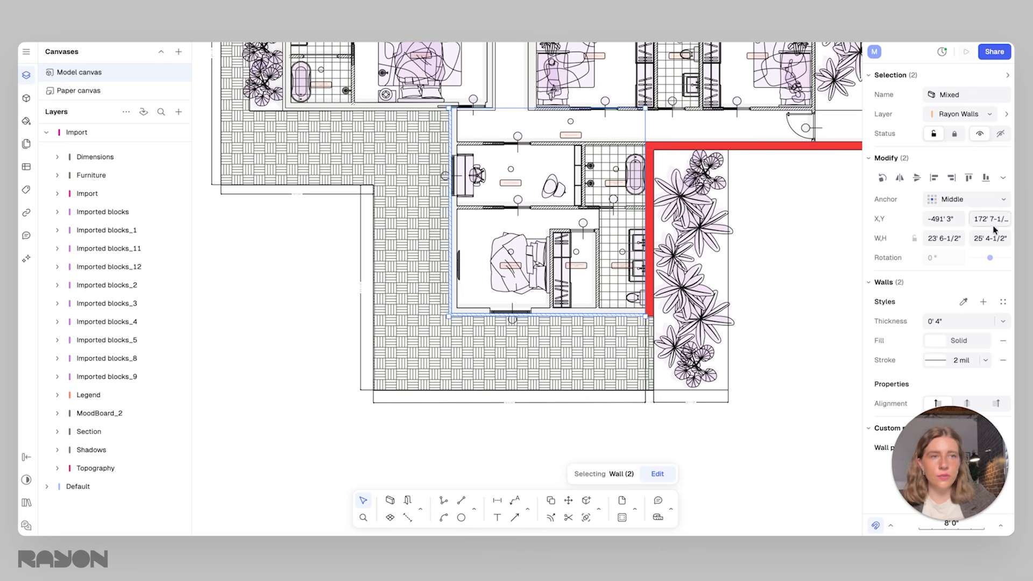
click(788, 237)
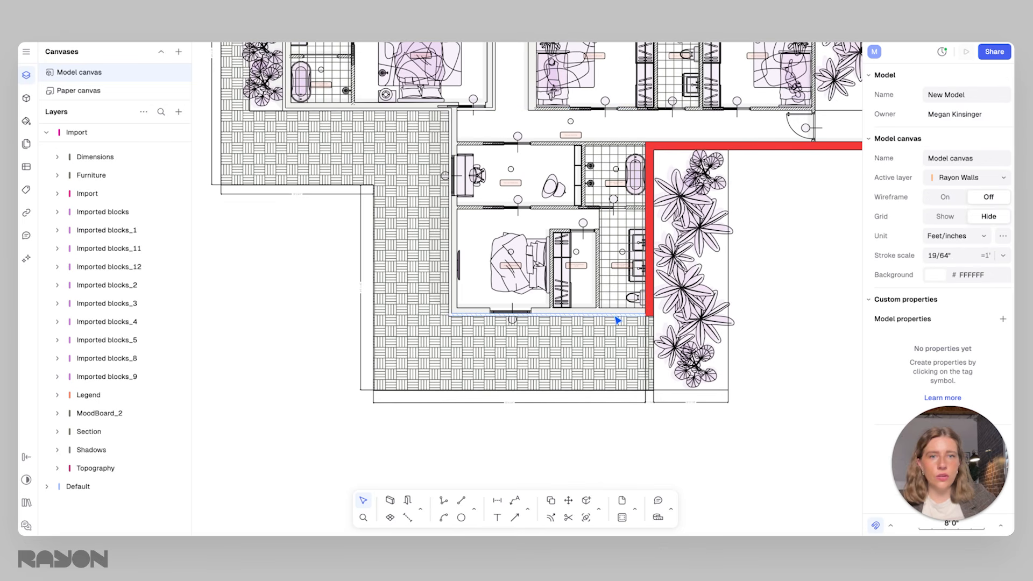
click(618, 320)
click(963, 223)
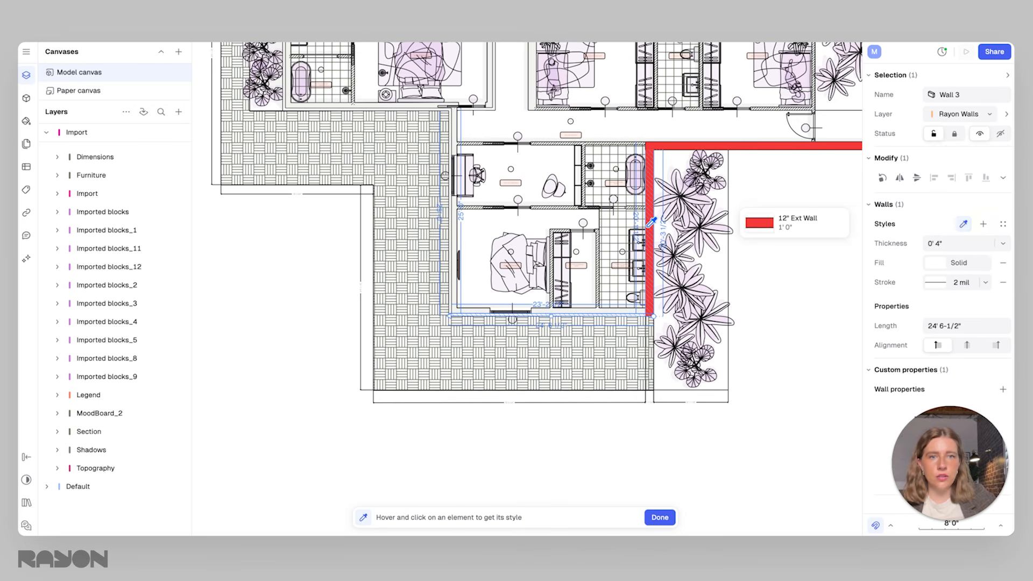
click(651, 223)
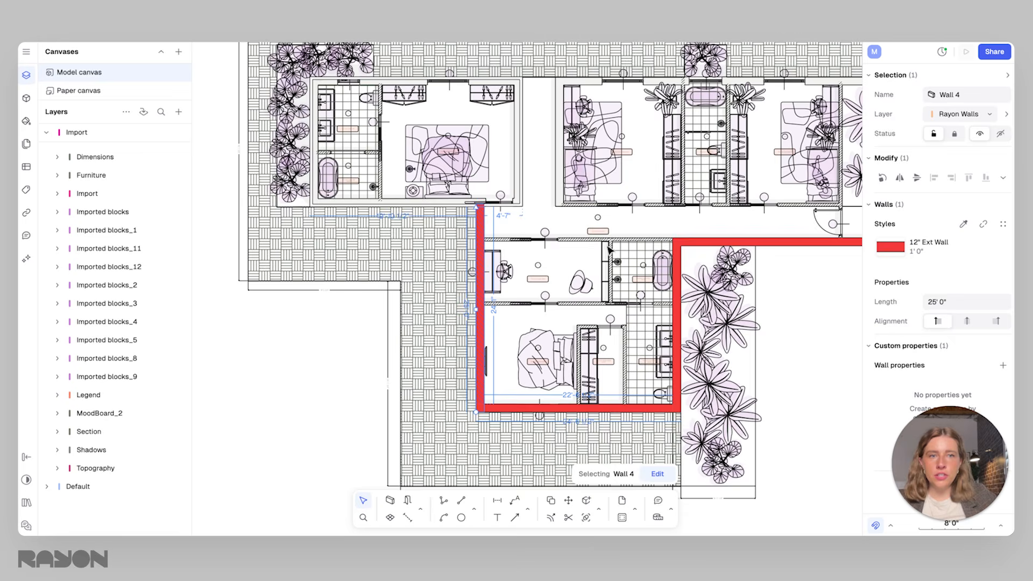
middle_drag(608, 248, 507, 240)
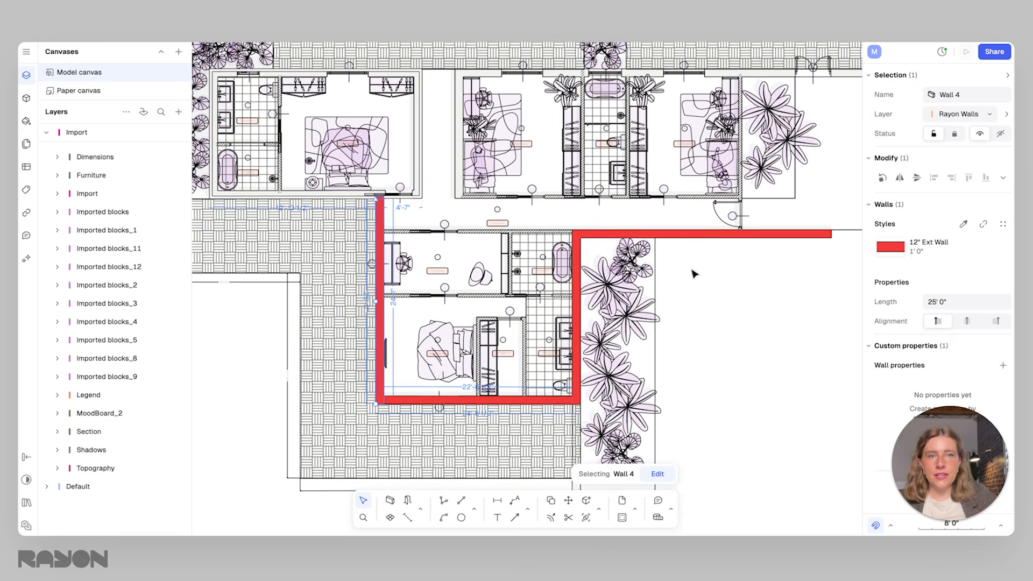
click(692, 270)
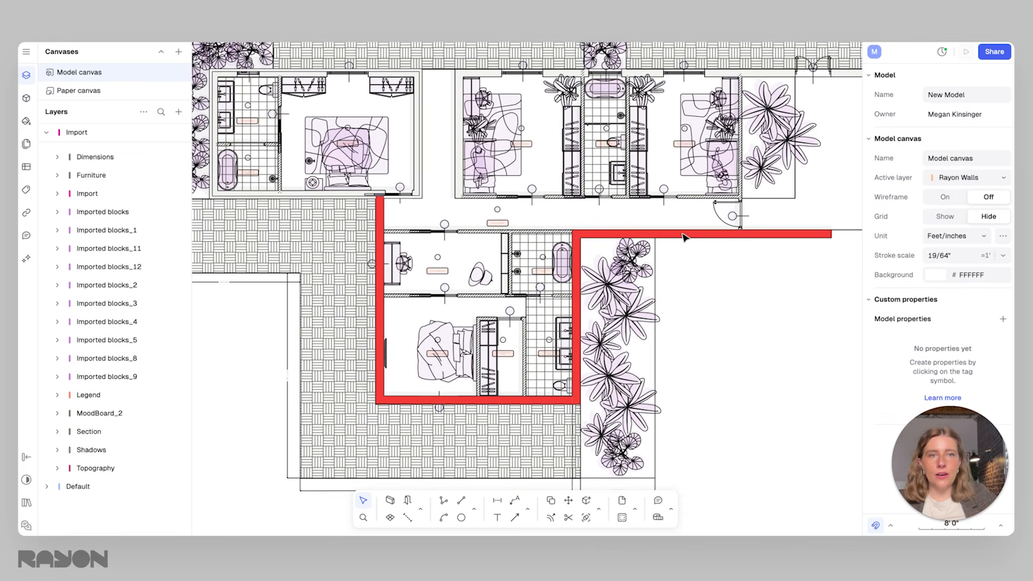
Move the vertical wall beside the planting bed inward to the closet, bringing the joined south wall to about 16' 10-1/2" long
click(575, 308)
mouse_move(576, 294)
mouse_down()
mouse_move(689, 306)
mouse_move(594, 295)
mouse_move(481, 301)
mouse_move(575, 299)
mouse_up()
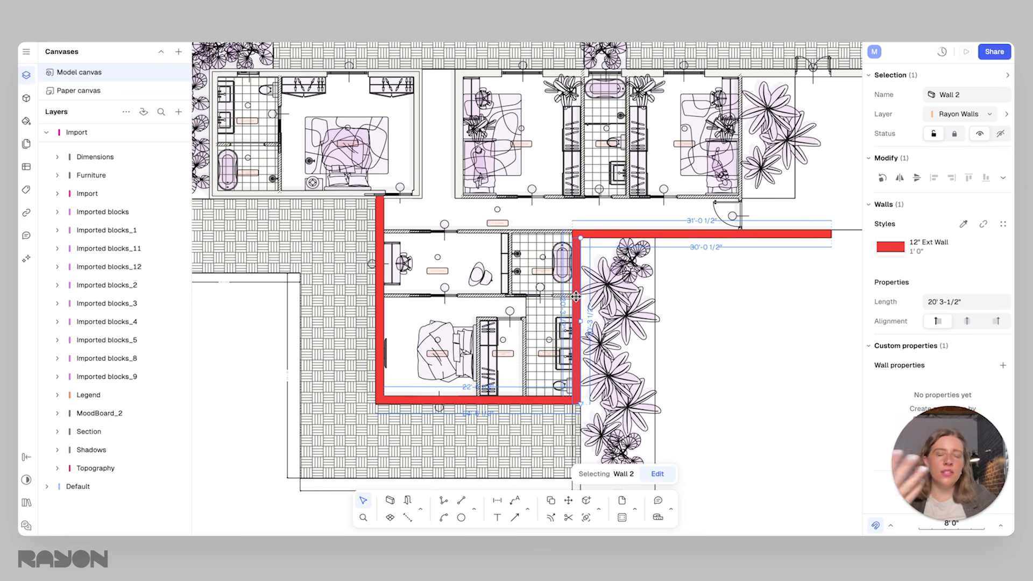
click(549, 397)
click(470, 261)
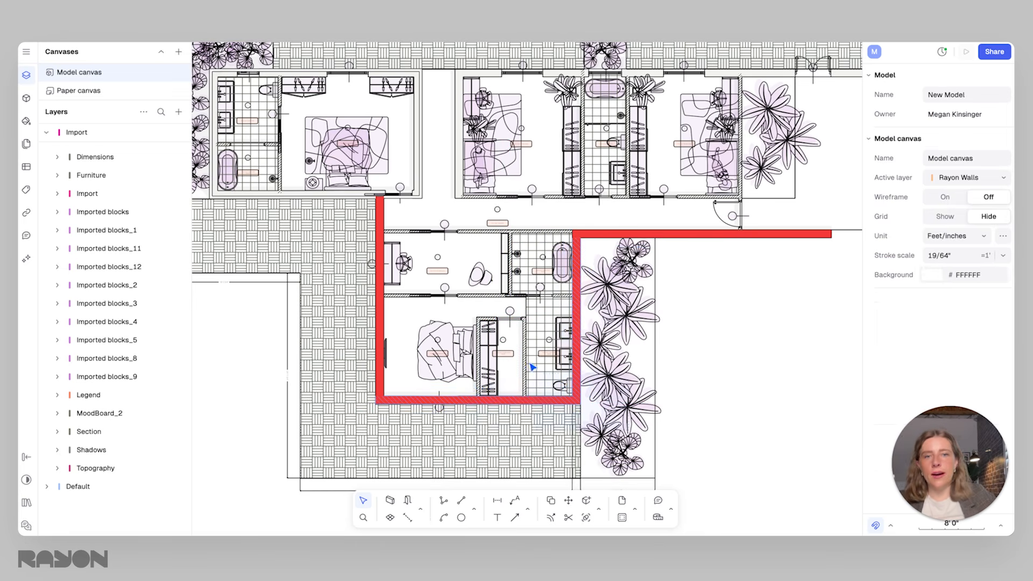
drag(477, 240, 623, 406)
click(631, 295)
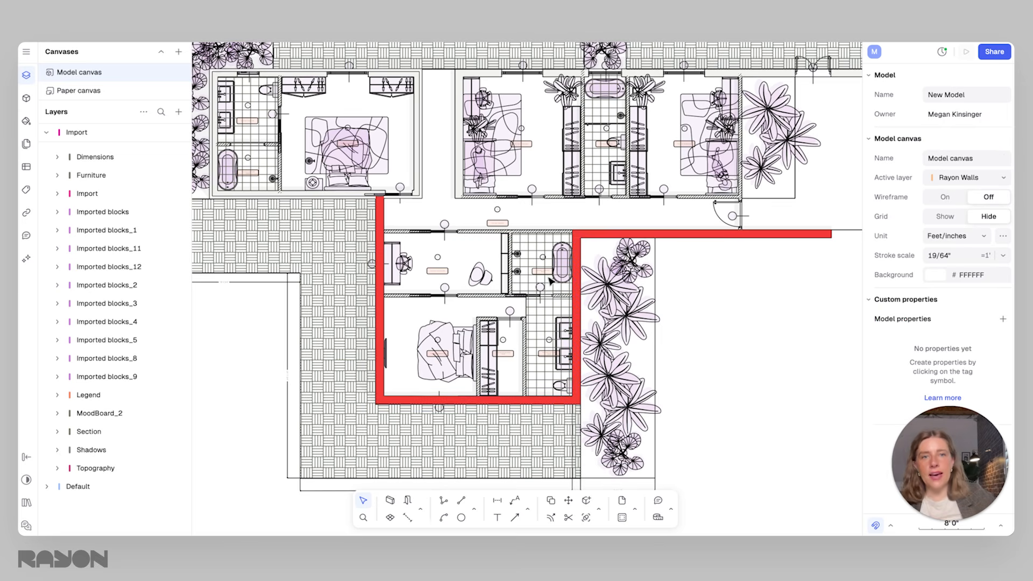
click(574, 290)
drag(574, 294, 496, 297)
click(445, 399)
drag(447, 401, 471, 406)
Unlock all locked elements of the imported floor plan
scroll(482, 254, left, 4)
scroll(482, 254, up, 2)
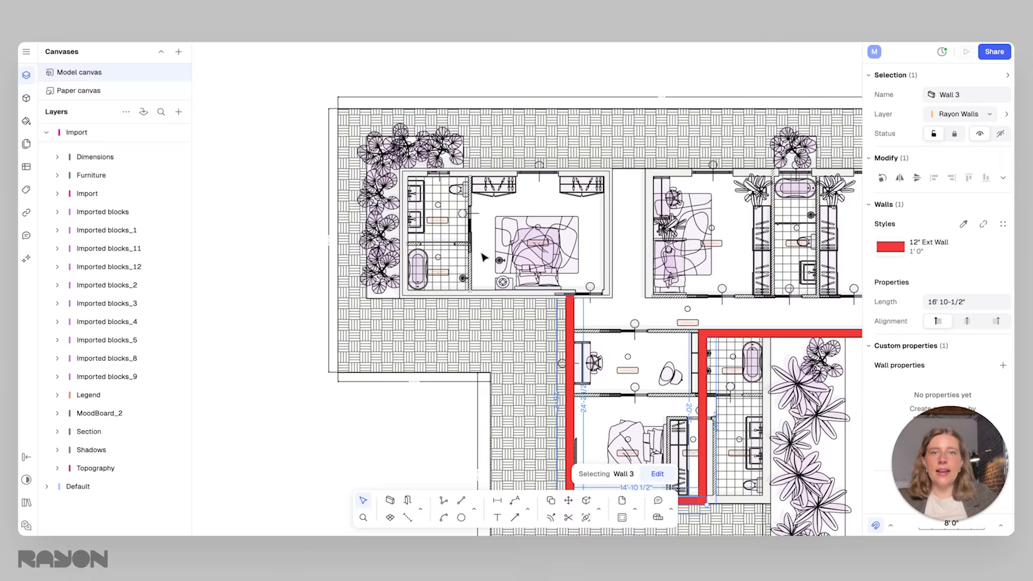
ctrl+scroll(434, 231, up, 2)
ctrl+scroll(434, 230, up, 3)
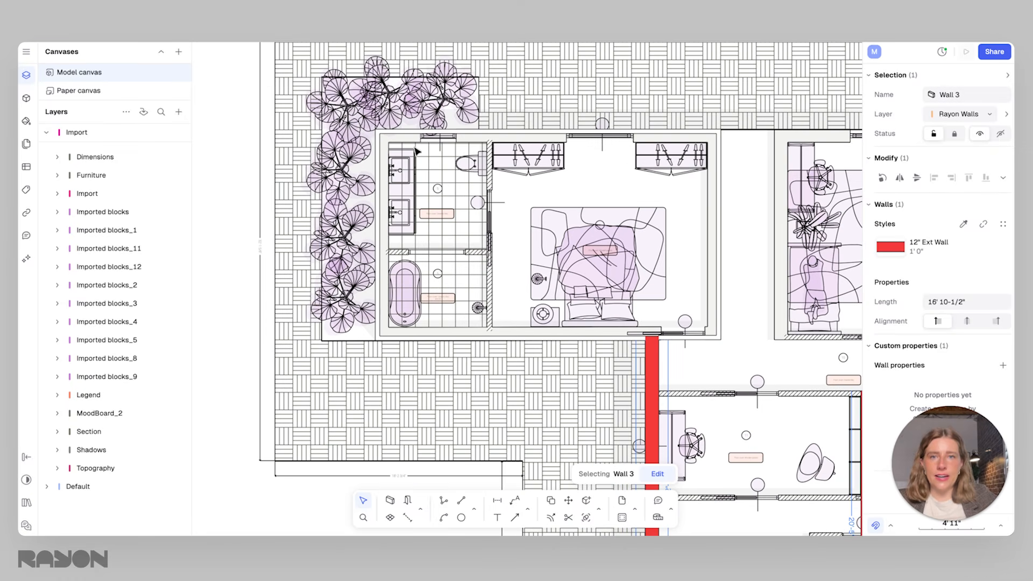
right_click(233, 204)
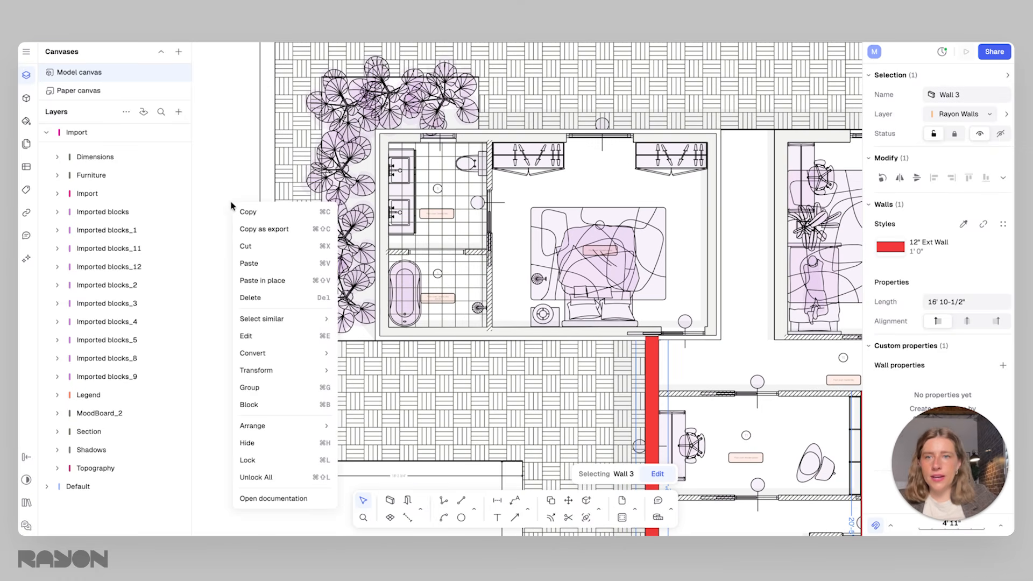
click(263, 474)
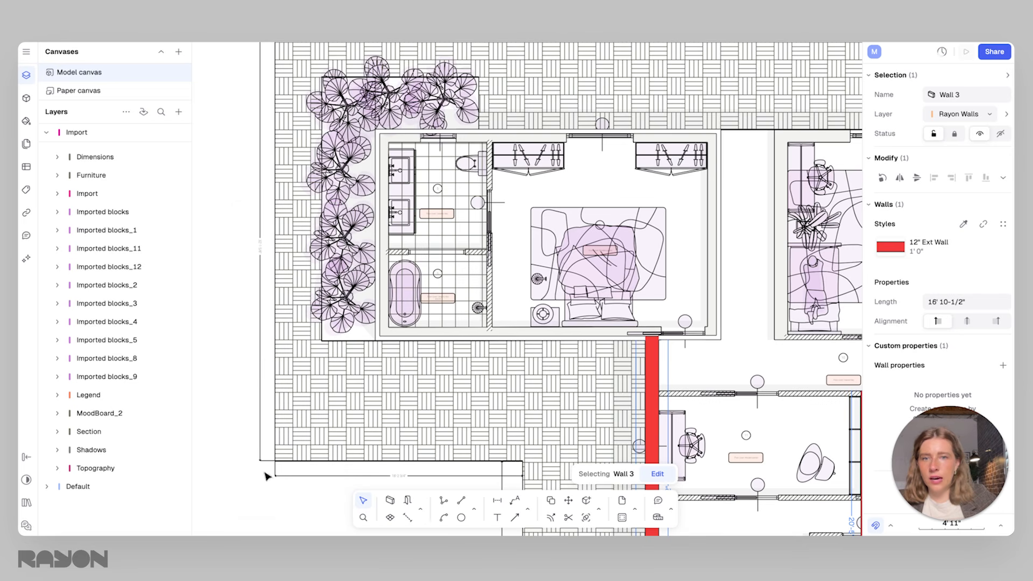
Delete the tile pattern area covering the floor of the bathroom next to the upper-left bedroom
click(466, 260)
ctrl+scroll(449, 212, up, 3)
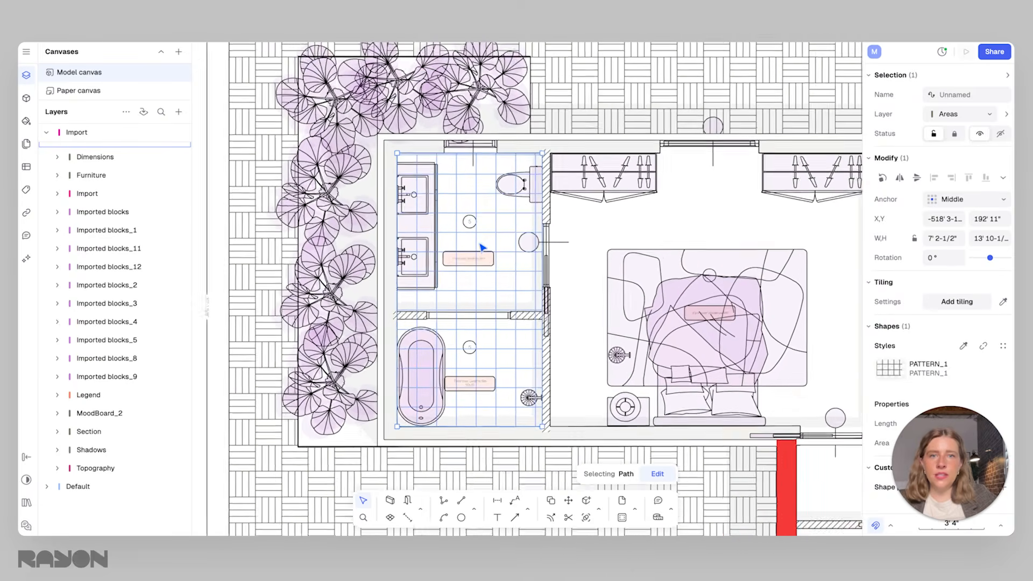
scroll(496, 274, up, 1)
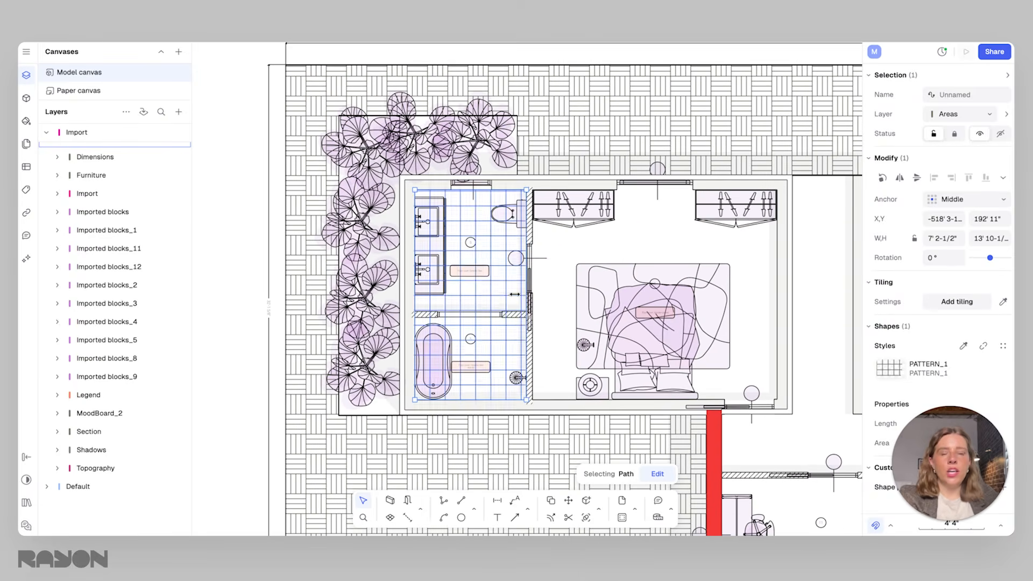
ctrl+scroll(499, 322, up, 1)
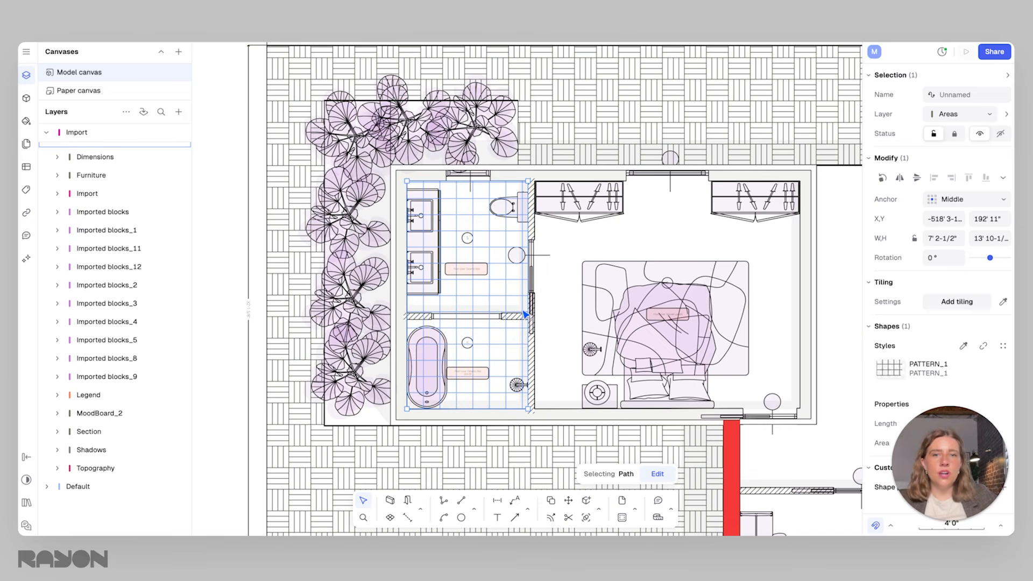
middle_drag(518, 336, 495, 363)
key(Delete)
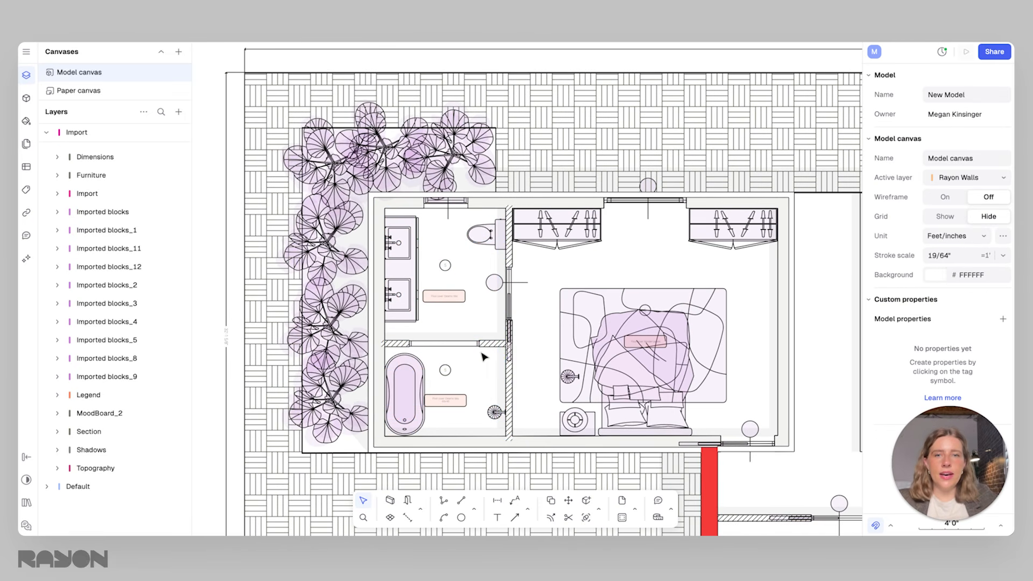
Delete the remaining bathroom contents, including the vanity, toilet, bathtub, shower fixture, partition wall and labels, leaving the room empty
click(480, 346)
click(495, 381)
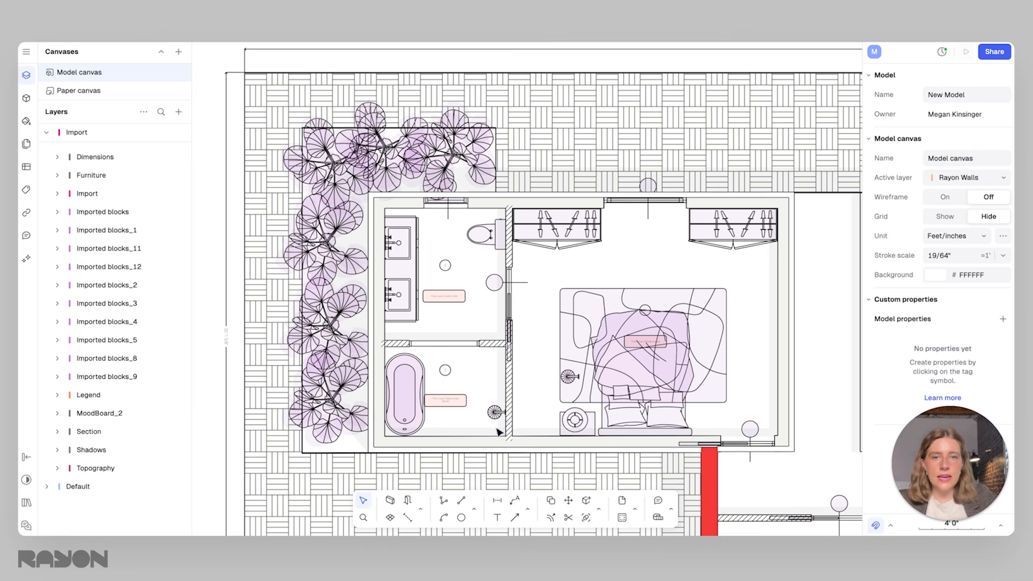
click(499, 433)
key(Delete)
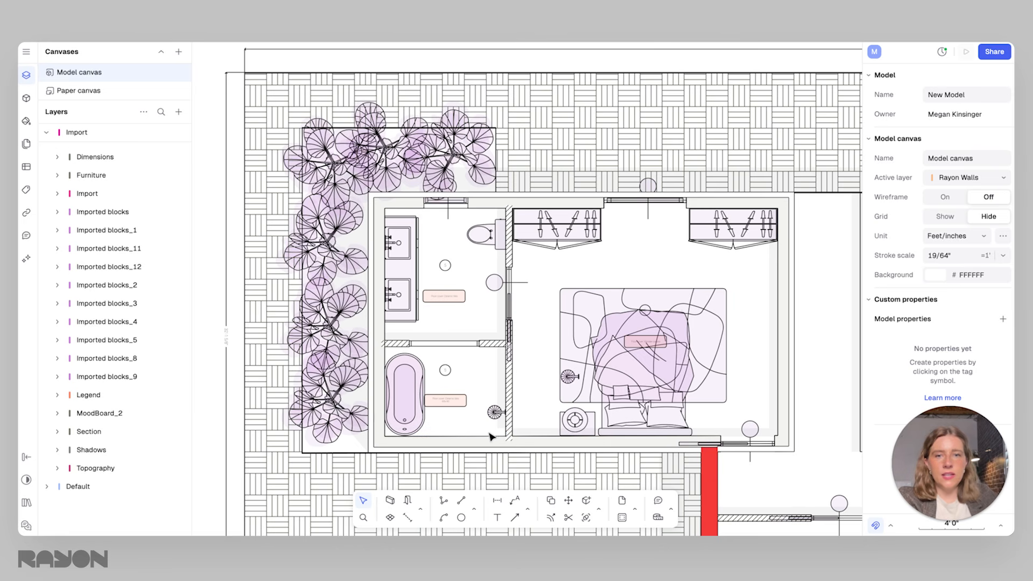
drag(498, 433, 392, 226)
key(Delete)
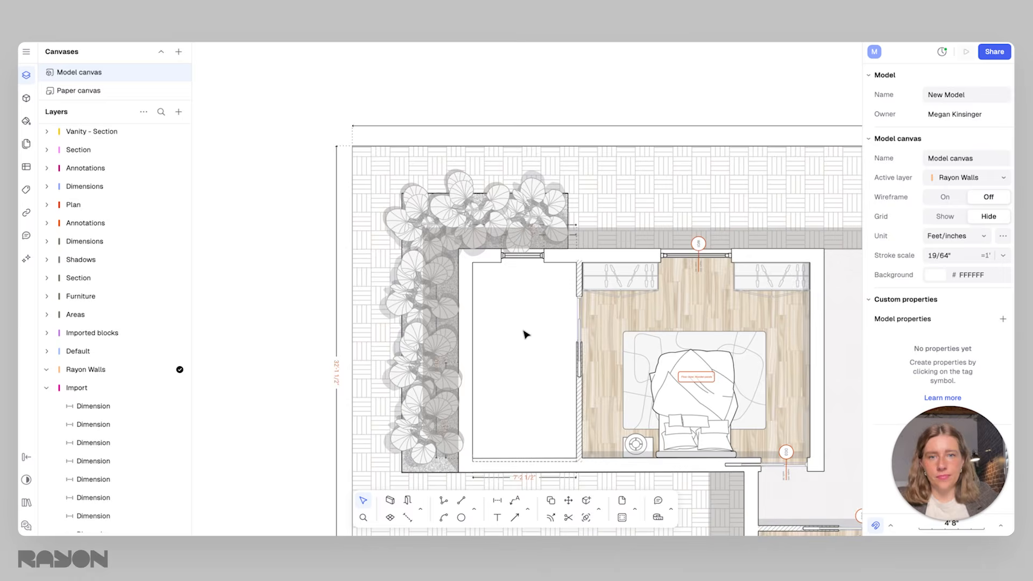
Examine the textured floor plan around the emptied bathroom, including the bedroom wood floor, hallway wall and double bed
scroll(525, 334, down, 5)
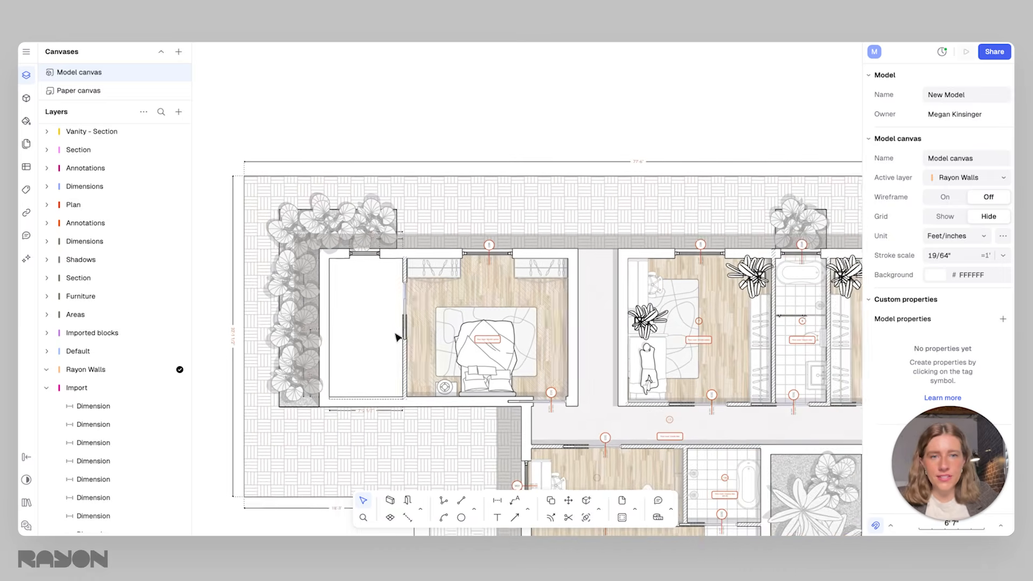
scroll(397, 337, down, 6)
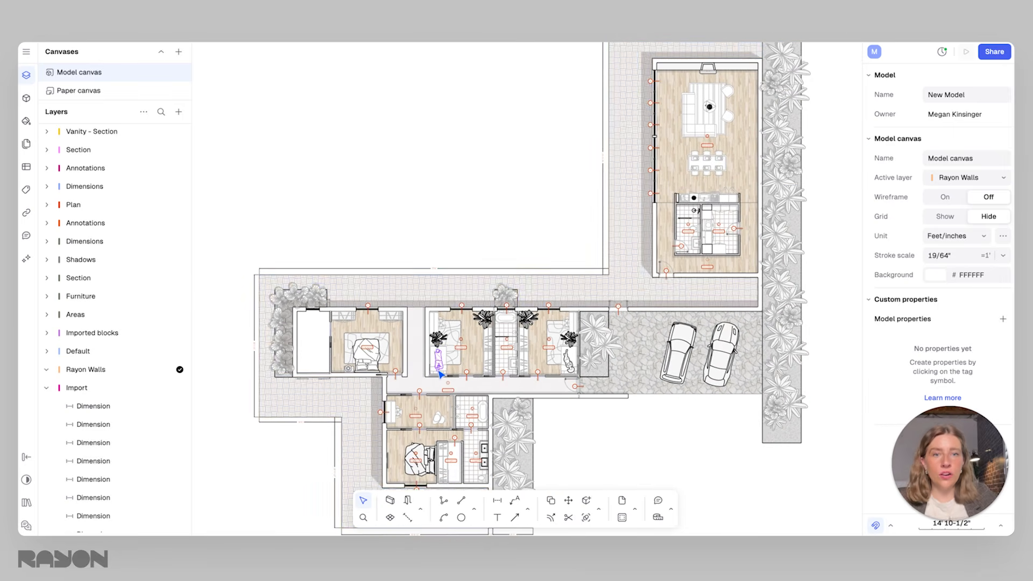
click(471, 345)
scroll(484, 371, down, 1)
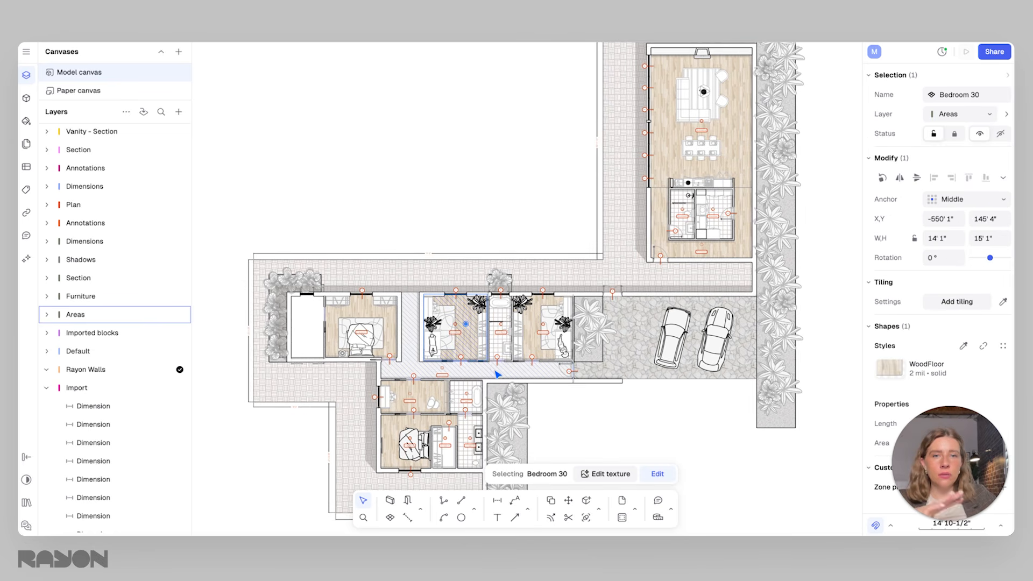
scroll(433, 346, up, 2)
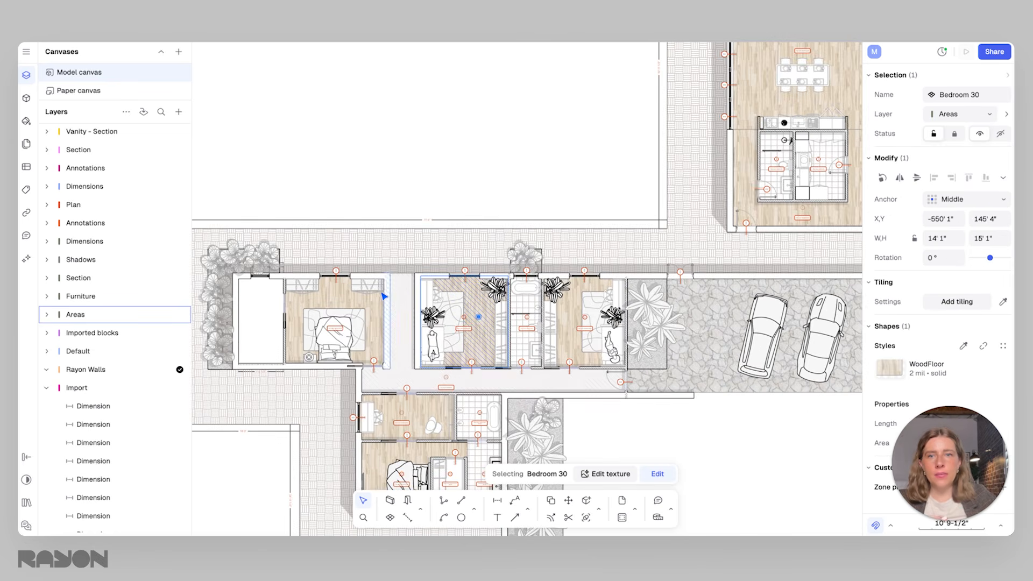
click(380, 275)
click(381, 280)
click(391, 321)
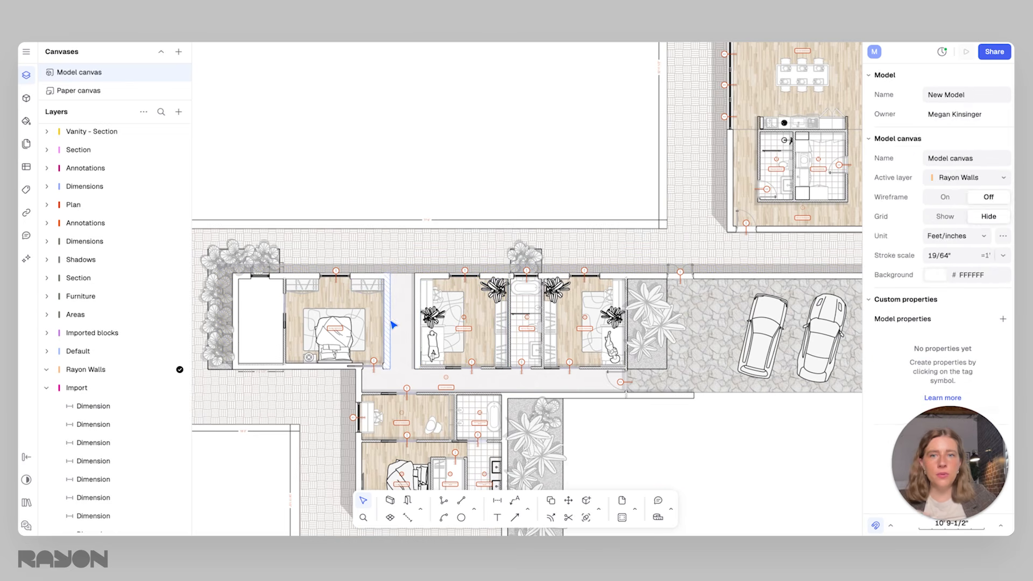
click(389, 321)
click(352, 329)
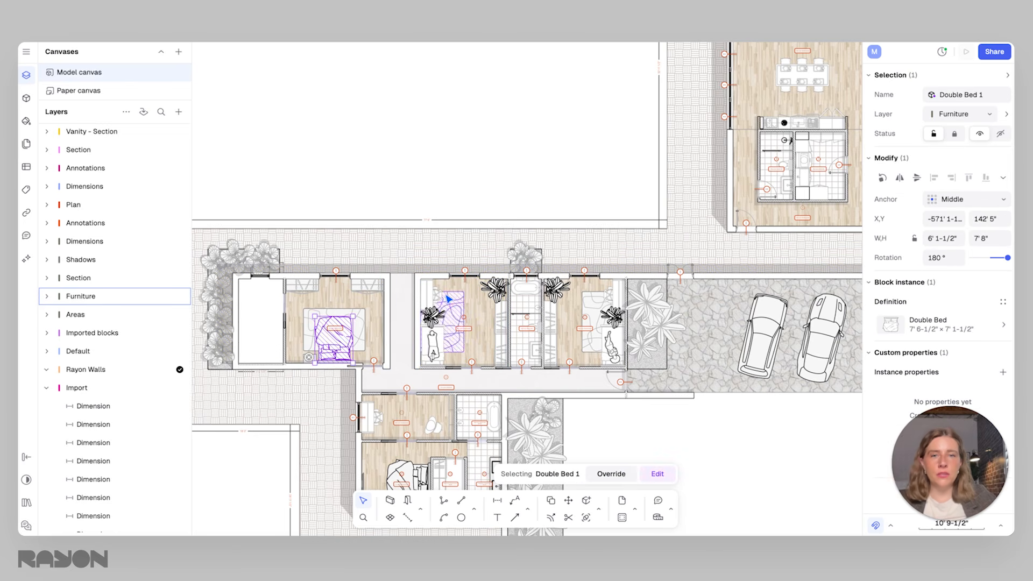
scroll(435, 348, up, 5)
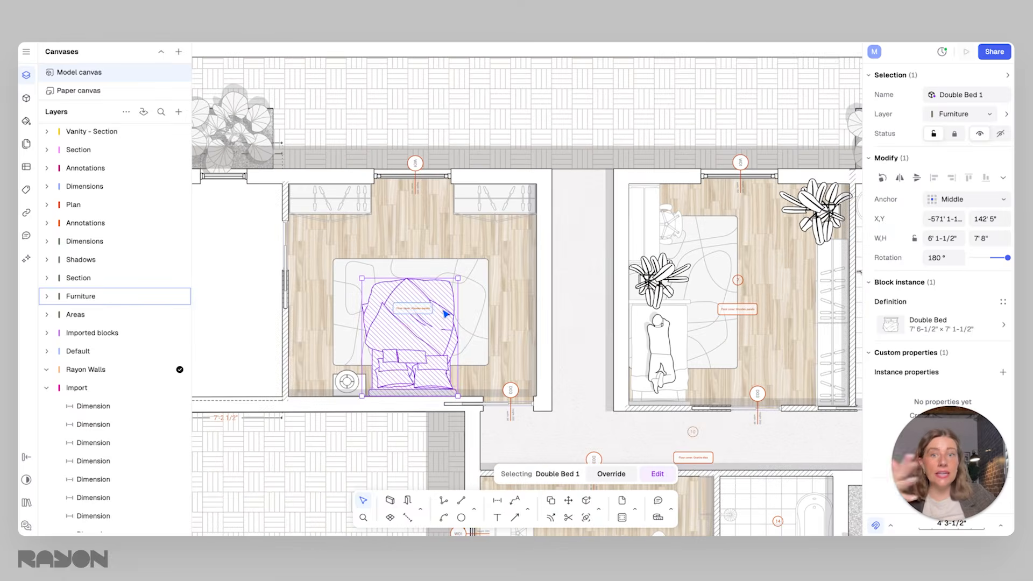
scroll(428, 343, down, 3)
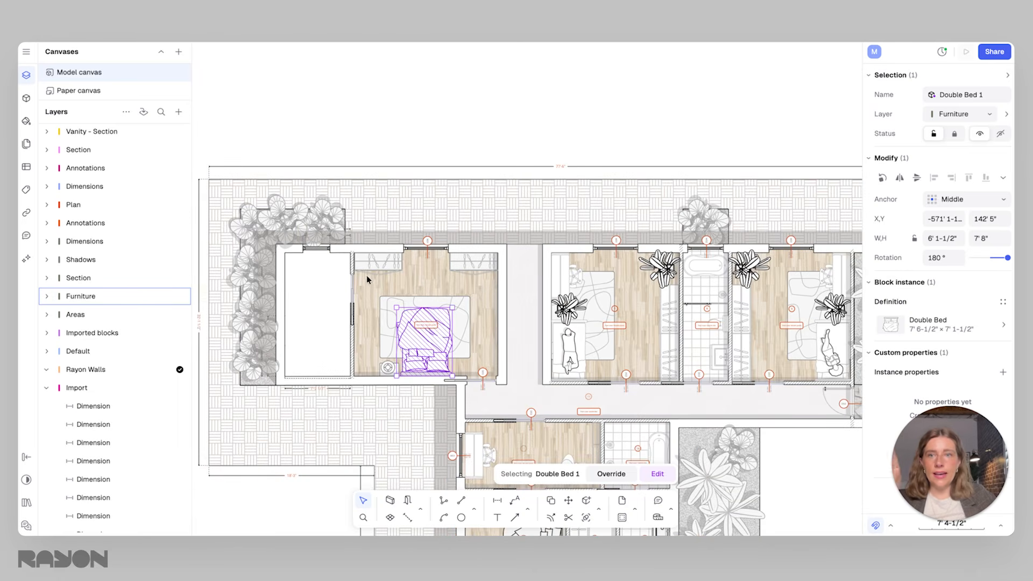
Examine the wood floor area of the bedroom beside the emptied bathroom and the floor finishes of the neighbouring rooms
scroll(449, 279, left, 3)
scroll(459, 267, up, 2)
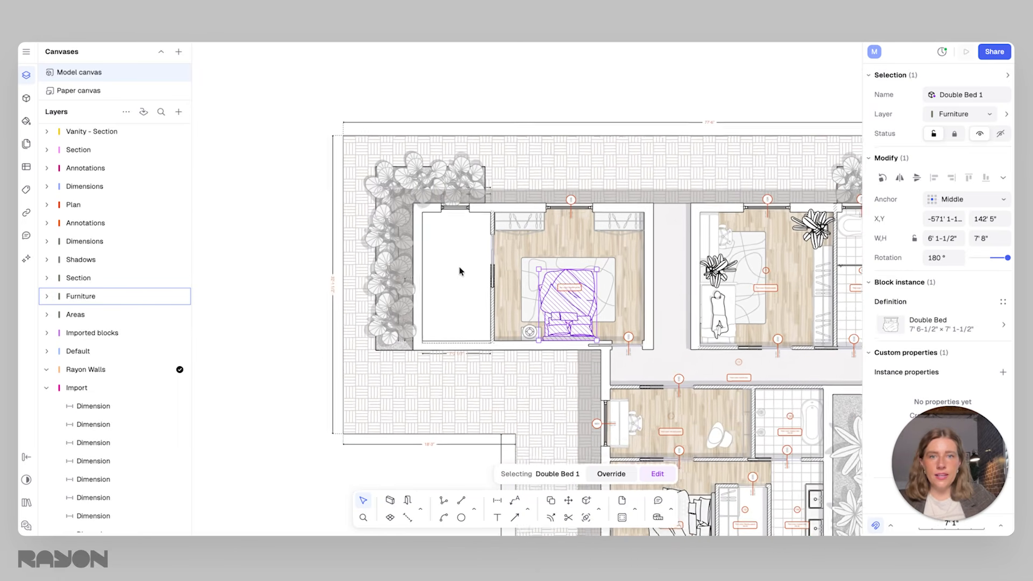
scroll(460, 269, up, 2)
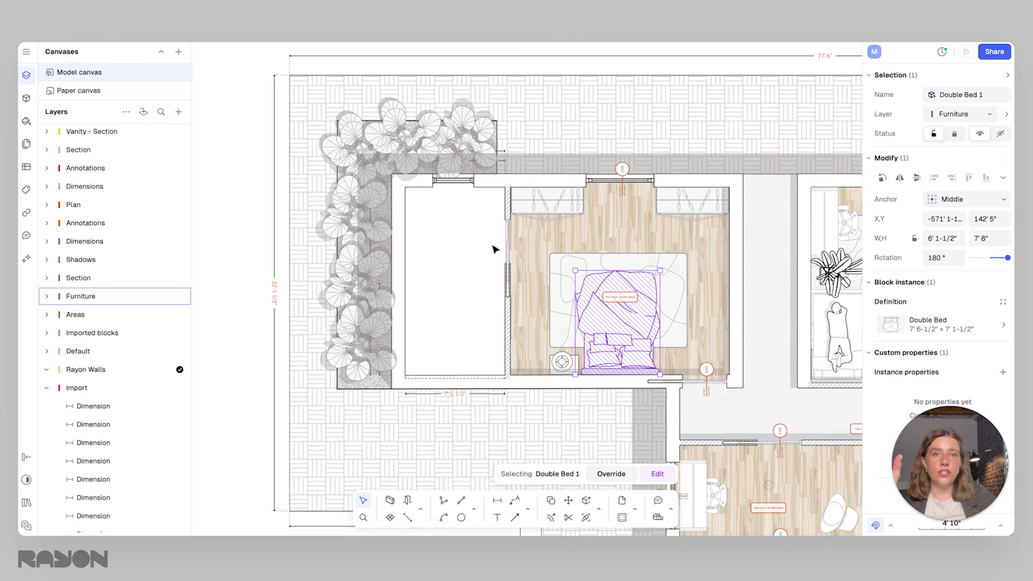
click(444, 276)
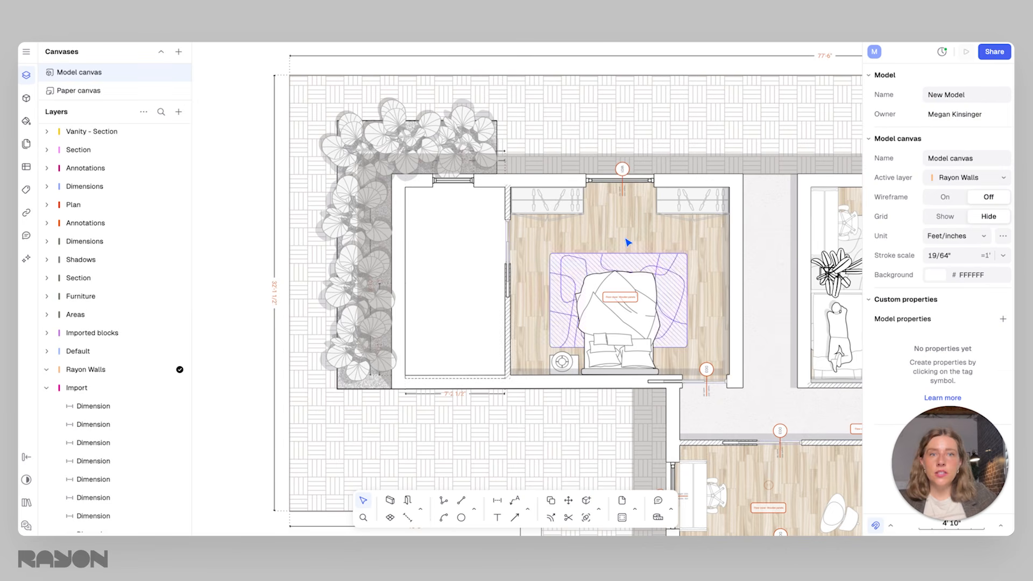
click(717, 310)
middle_drag(717, 310, 418, 262)
scroll(659, 307, down, 3)
middle_drag(673, 311, 523, 271)
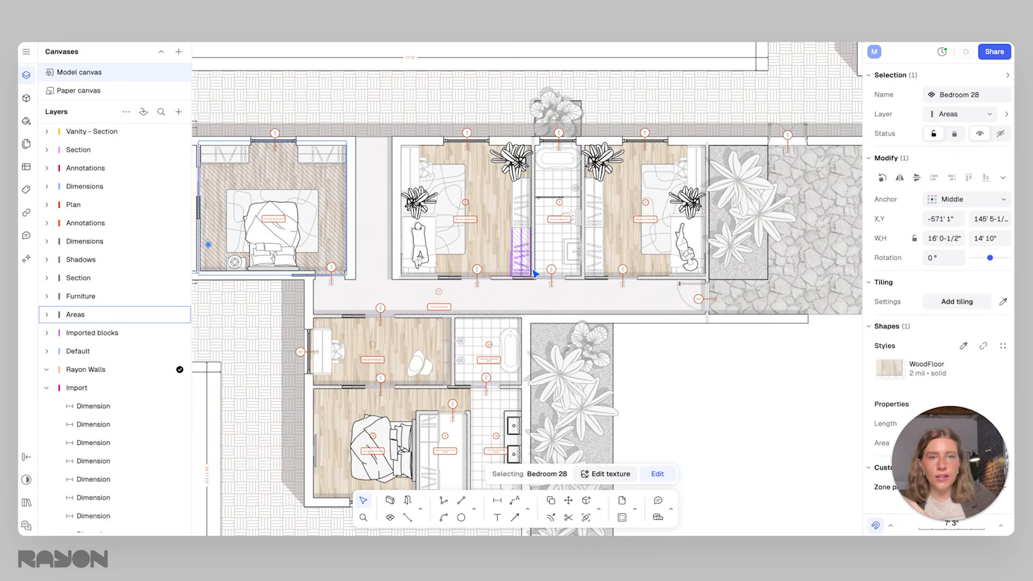
click(631, 234)
click(484, 196)
middle_drag(455, 220, 698, 238)
click(505, 197)
scroll(406, 224, up, 4)
middle_drag(409, 224, 462, 284)
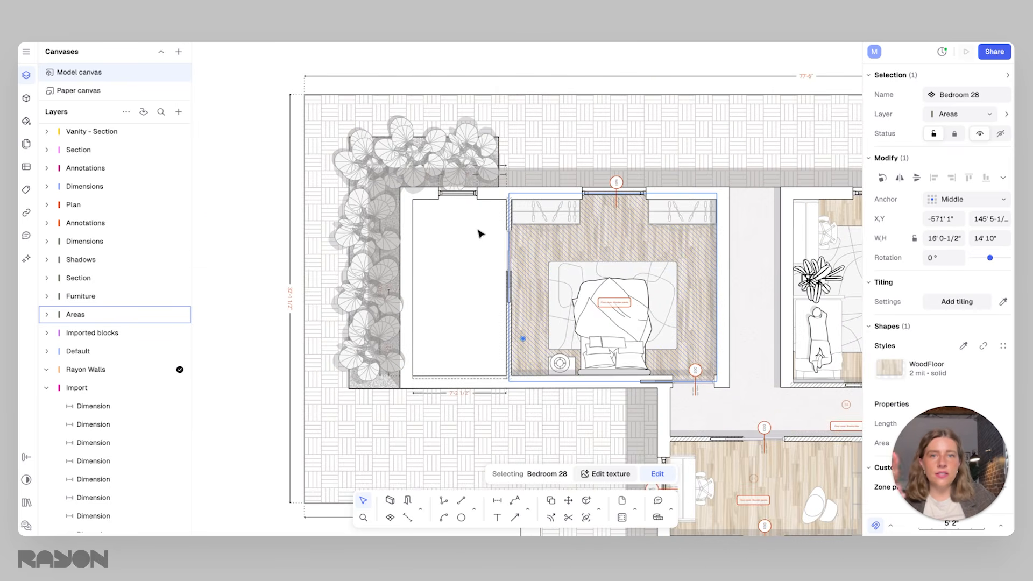
Create a zone covering the whole floor of the emptied bathroom
click(472, 311)
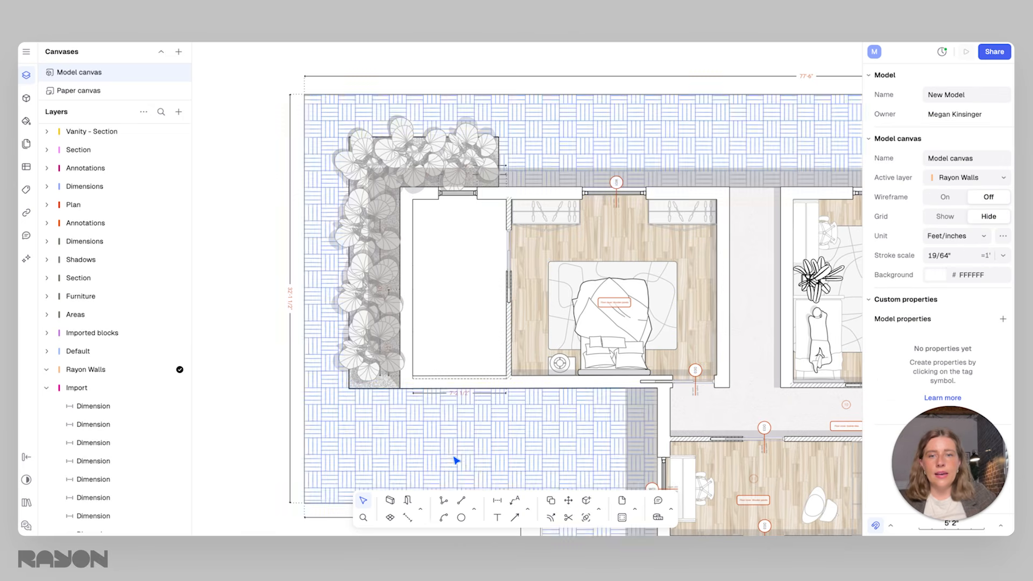
click(390, 519)
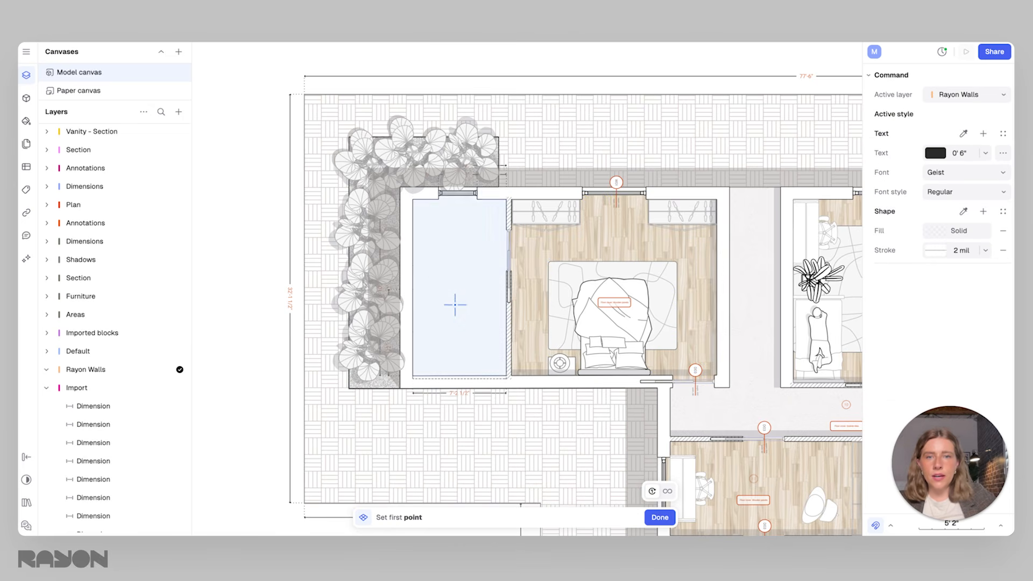
scroll(690, 252, down, 5)
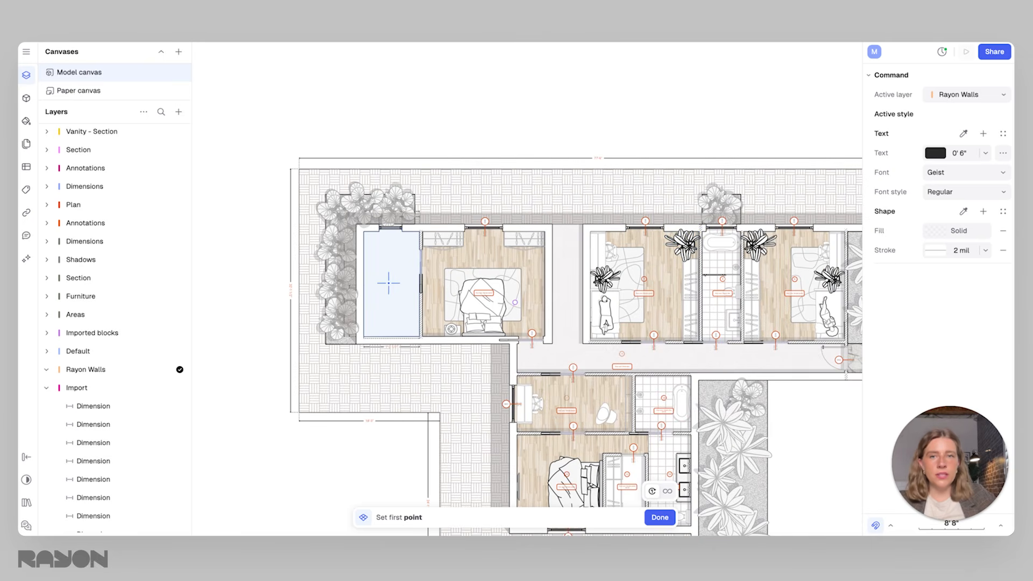
scroll(388, 283, up, 3)
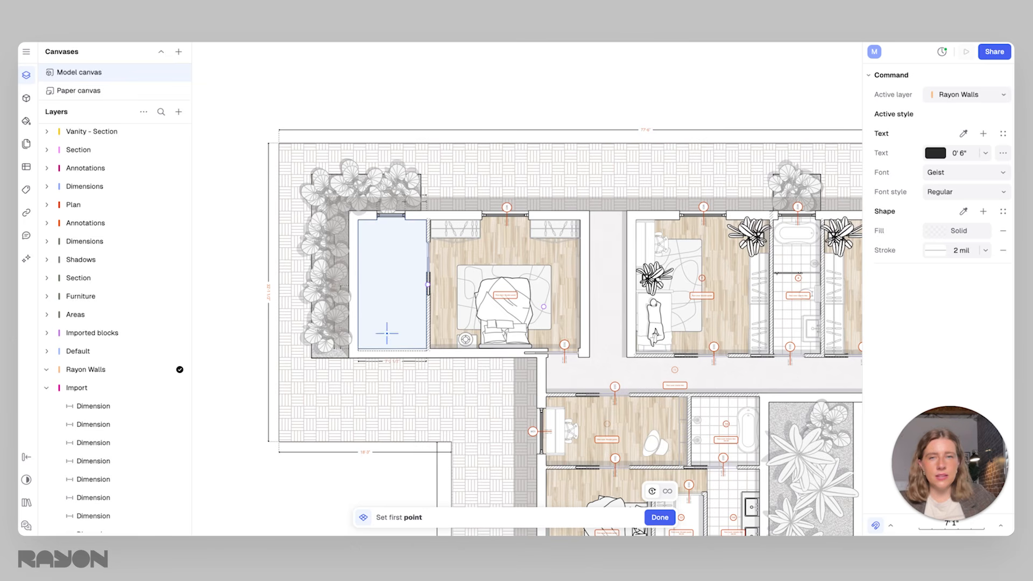
click(388, 284)
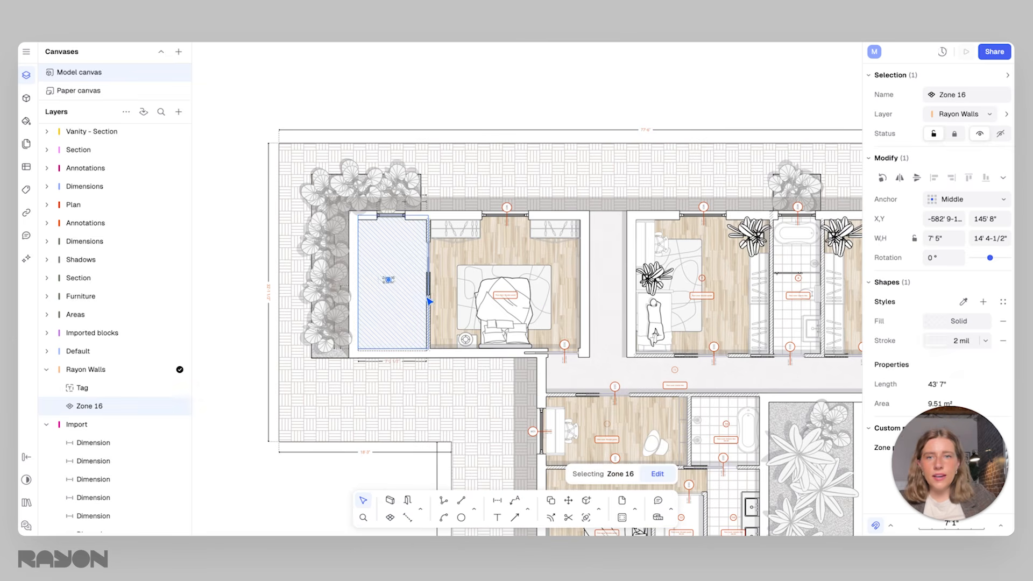
scroll(384, 289, up, 5)
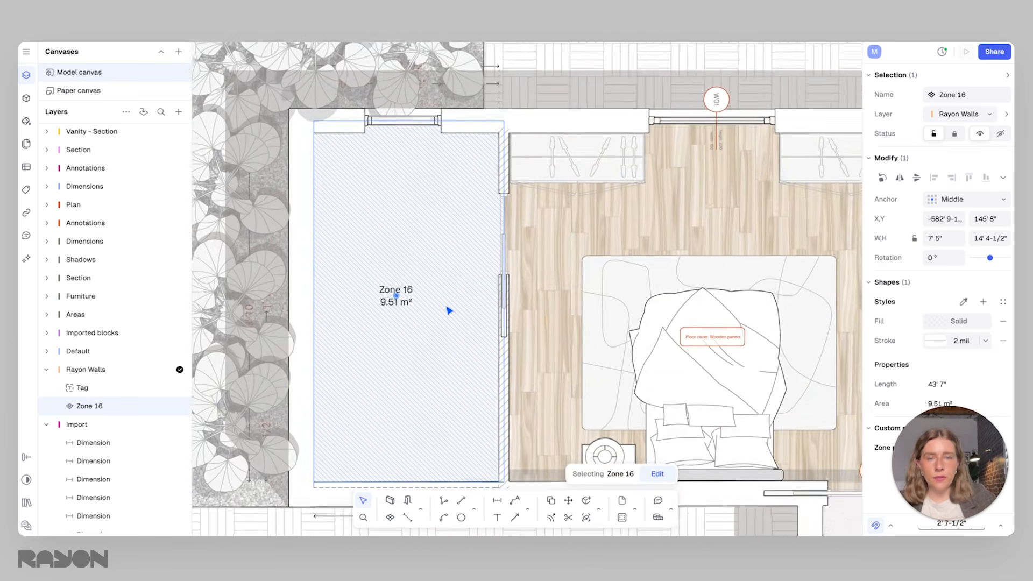
scroll(449, 305, down, 3)
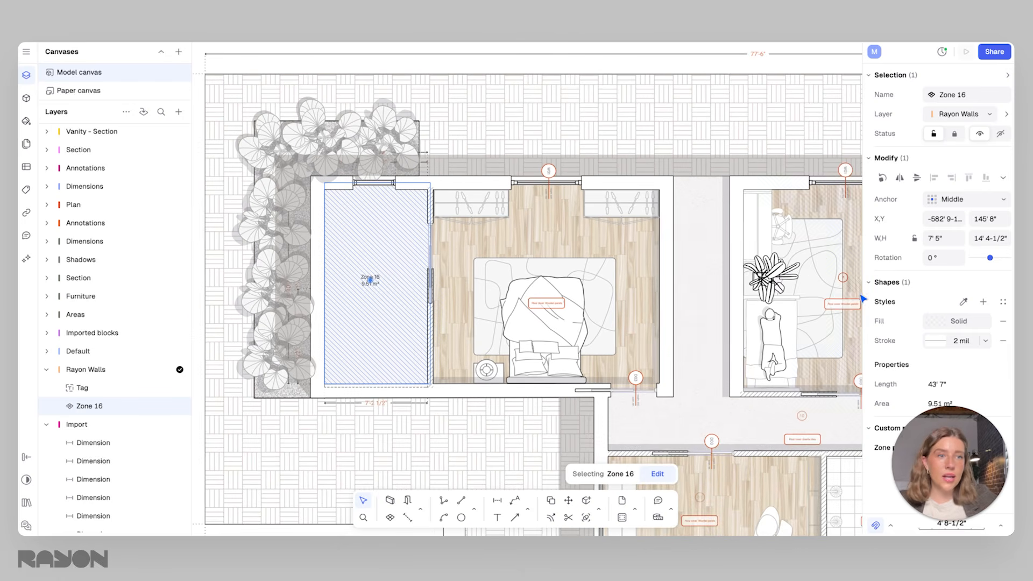
Fill the bathroom zone with the Ceramic Hexagon tile texture at 50% opacity
click(937, 321)
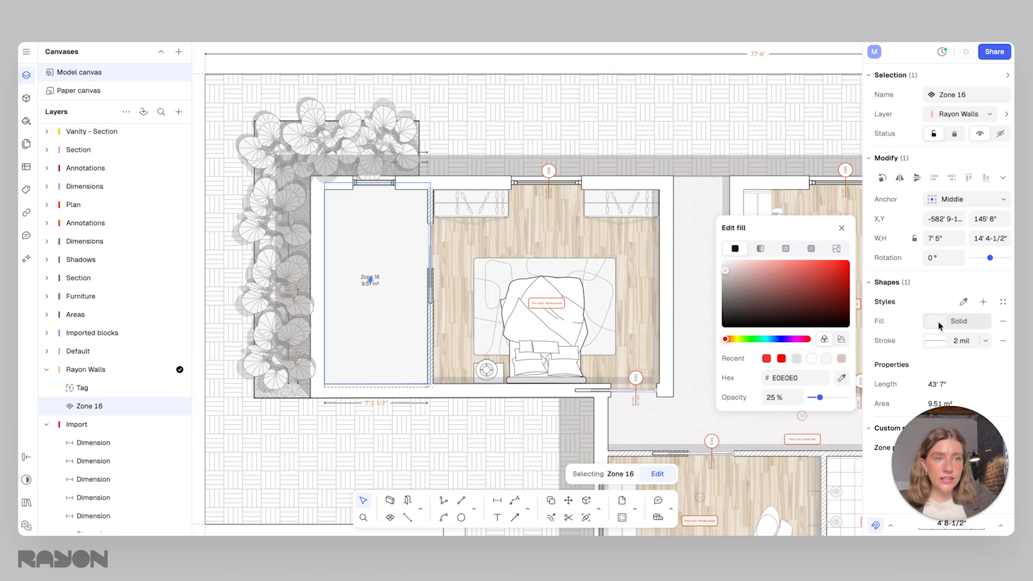
click(786, 249)
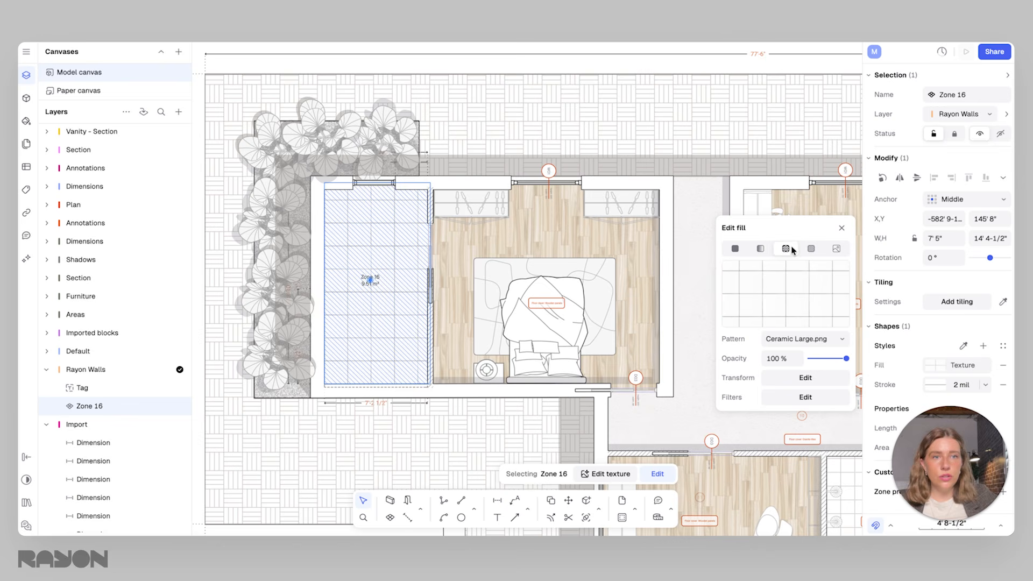
click(808, 339)
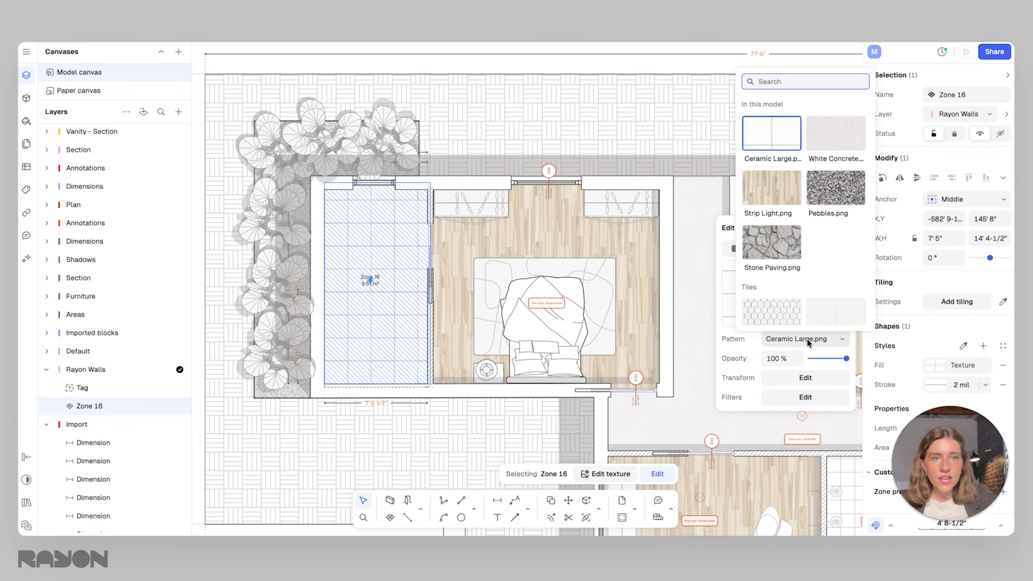
scroll(791, 242, down, 3)
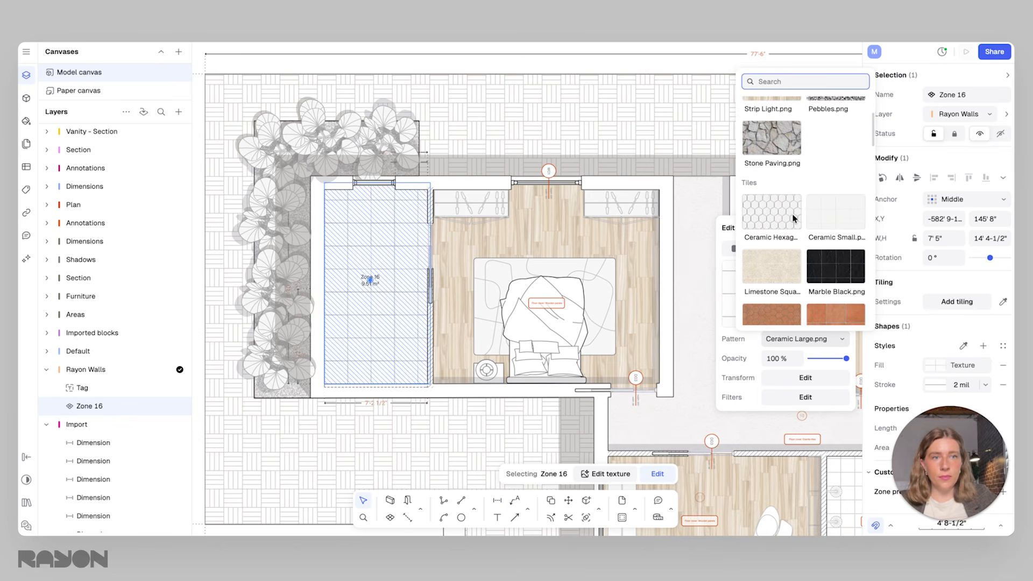
click(775, 213)
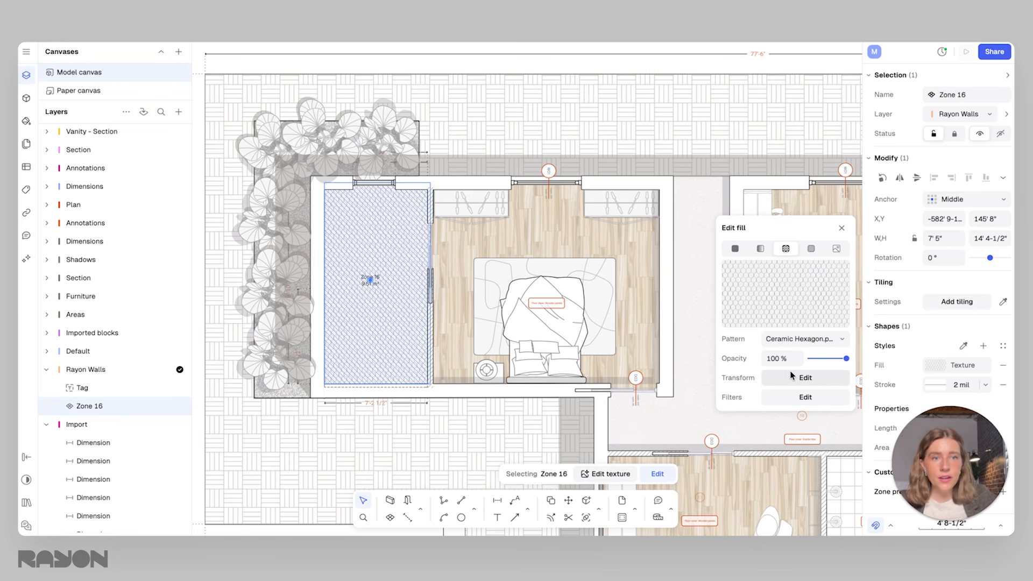
drag(846, 359, 826, 361)
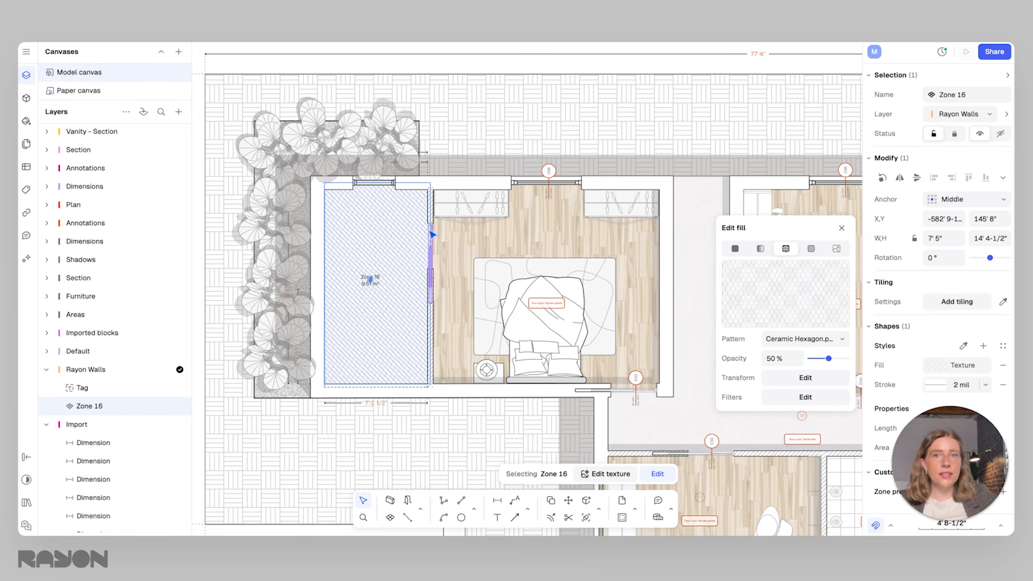
click(402, 226)
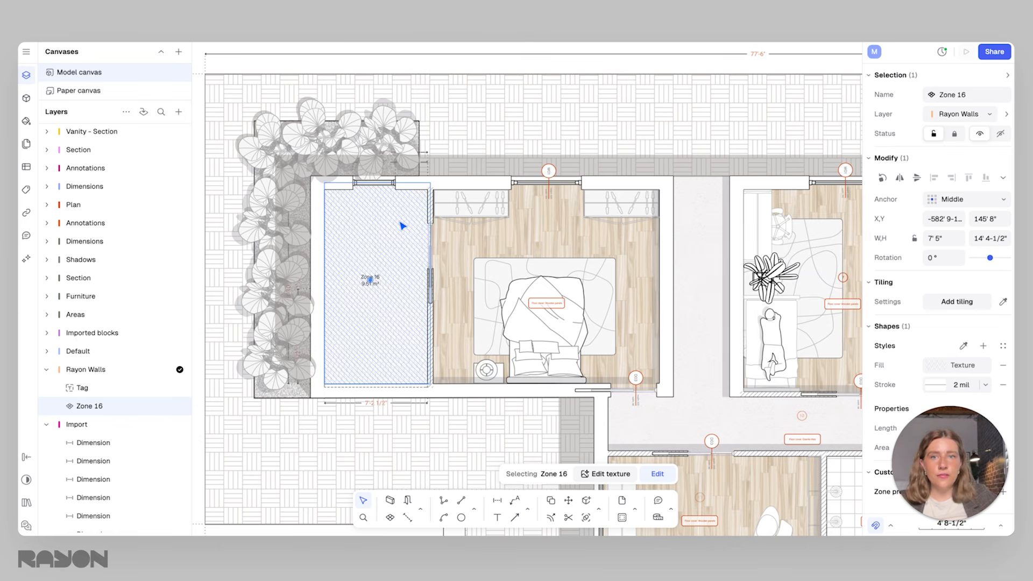
Set the scale of the bathroom zone's hexagon tile texture to 2x
click(958, 365)
click(796, 423)
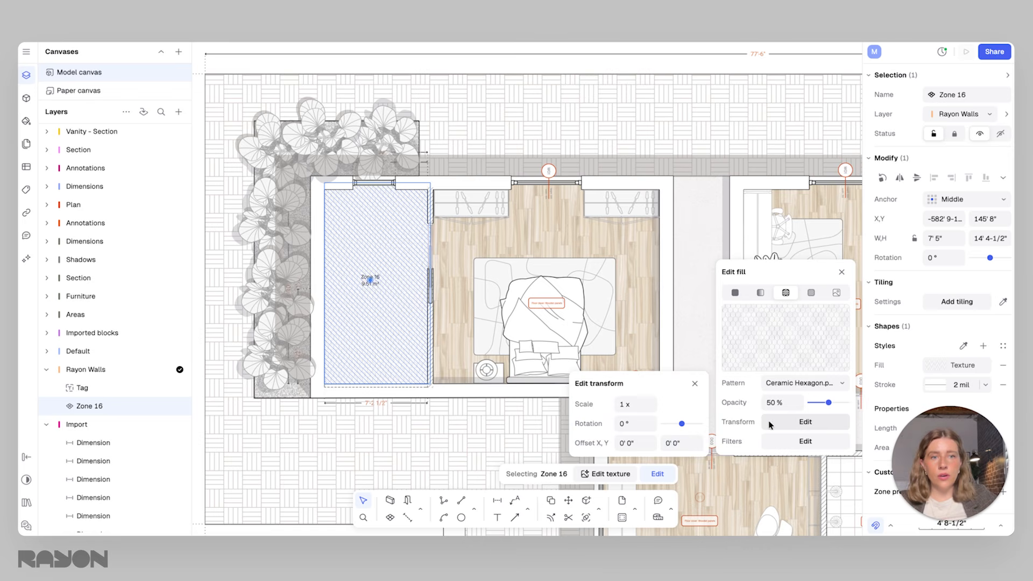
click(622, 404)
drag(641, 403, 605, 405)
text(2)
key(Return)
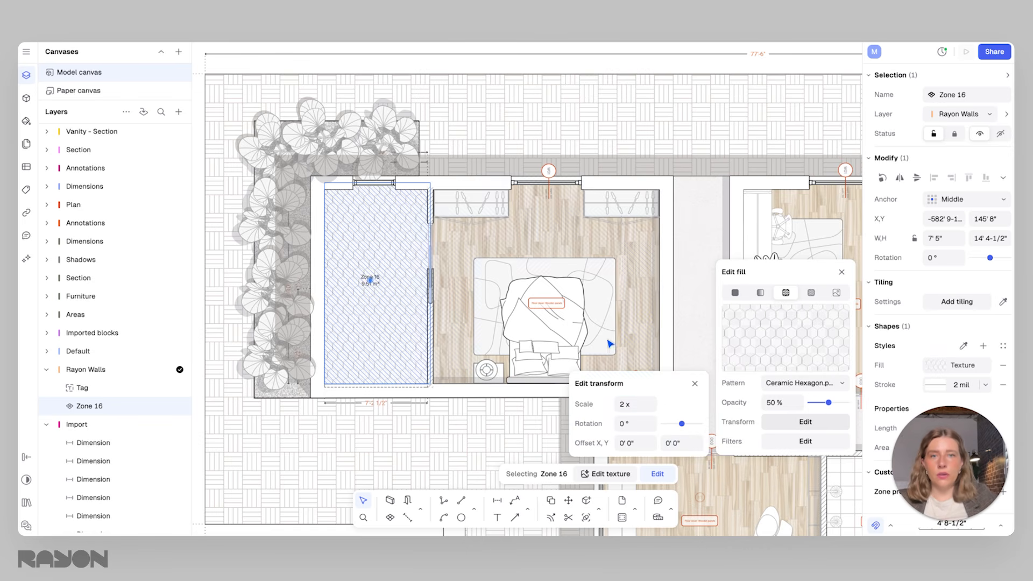
click(494, 334)
scroll(374, 279, up, 5)
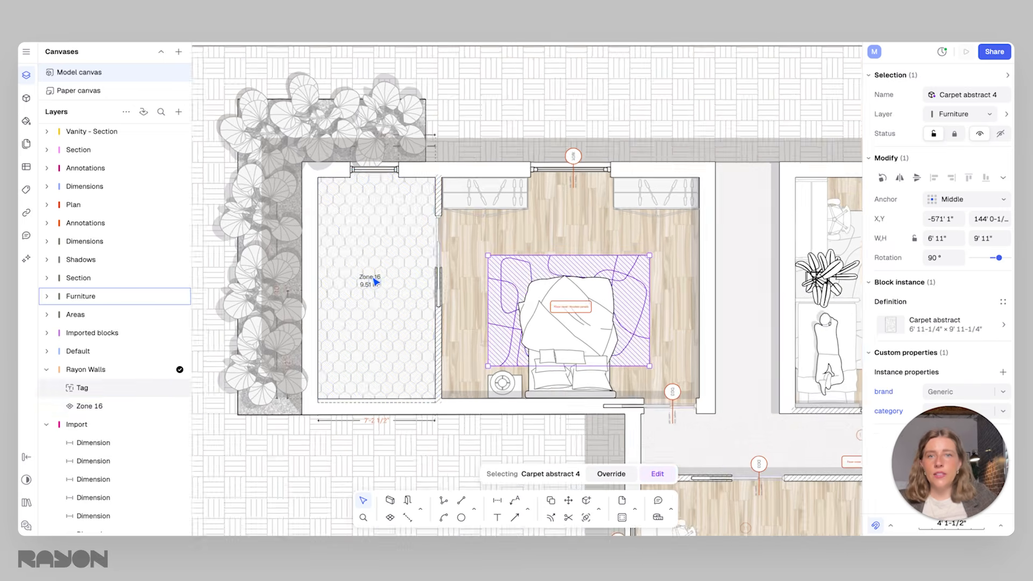
Inspect the enlarged hexagon tile pattern and the zone label in the bathroom
click(399, 214)
scroll(441, 256, down, 2)
scroll(443, 254, down, 2)
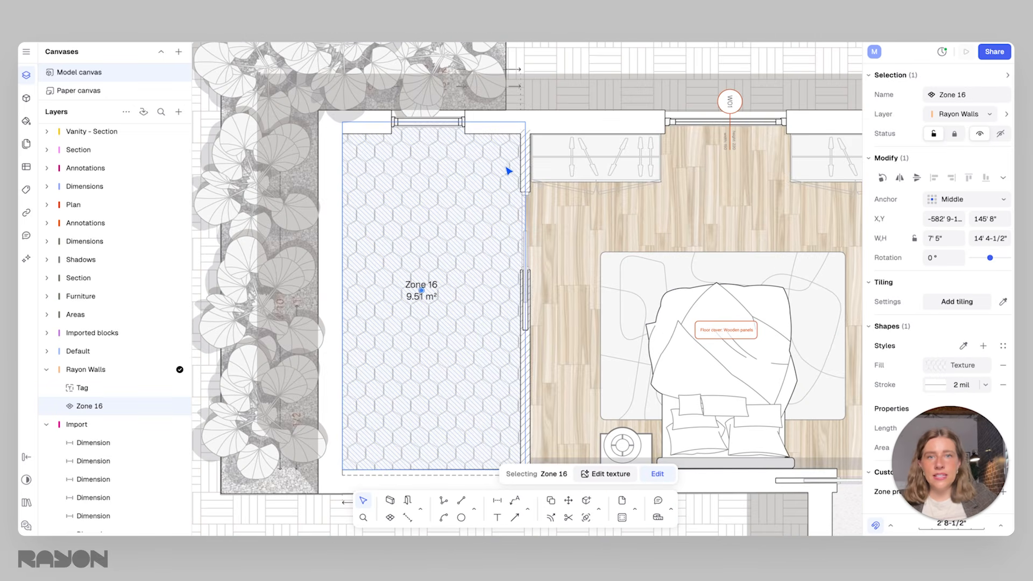
click(557, 93)
click(456, 218)
scroll(456, 218, down, 4)
middle_drag(463, 229, 466, 258)
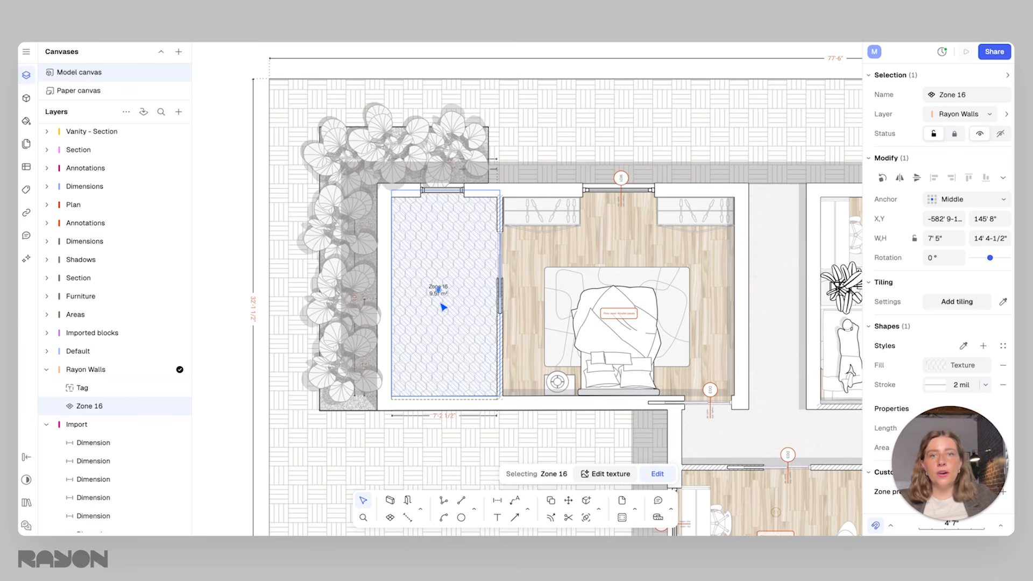
scroll(445, 310, up, 5)
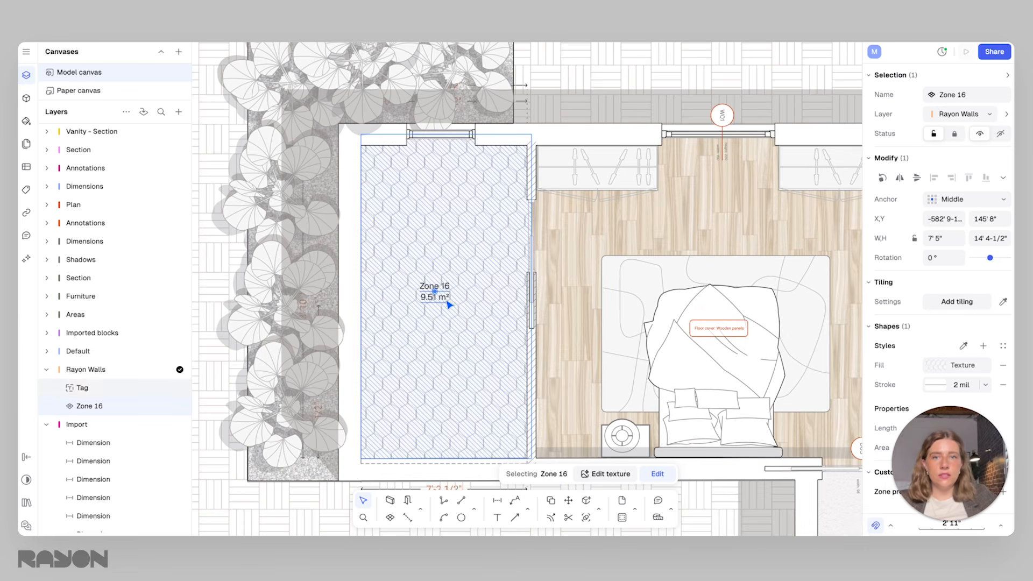
click(572, 144)
Rename the hexagon-tiled zone as Bathroom
click(513, 211)
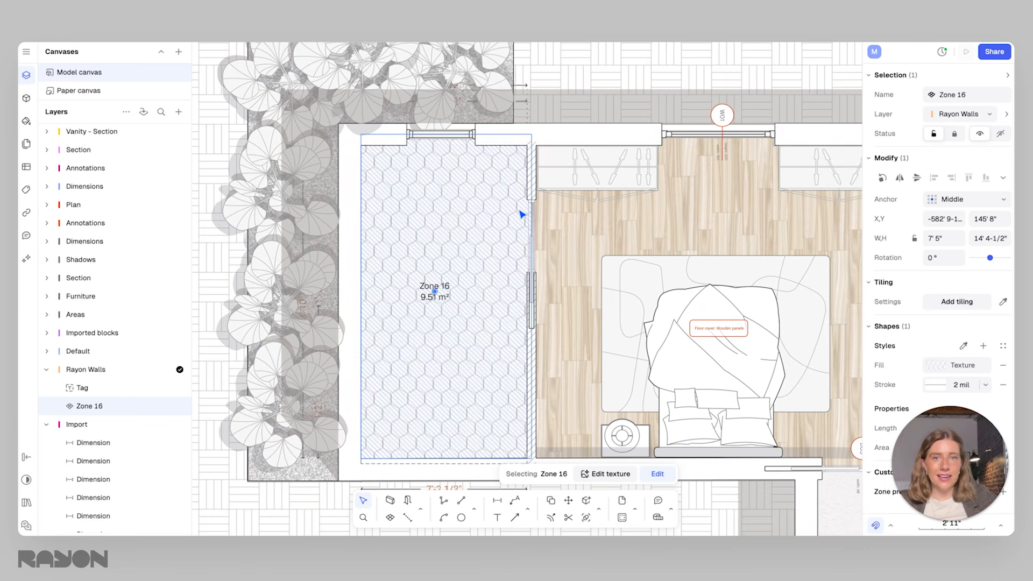
click(983, 98)
text(Bathroom)
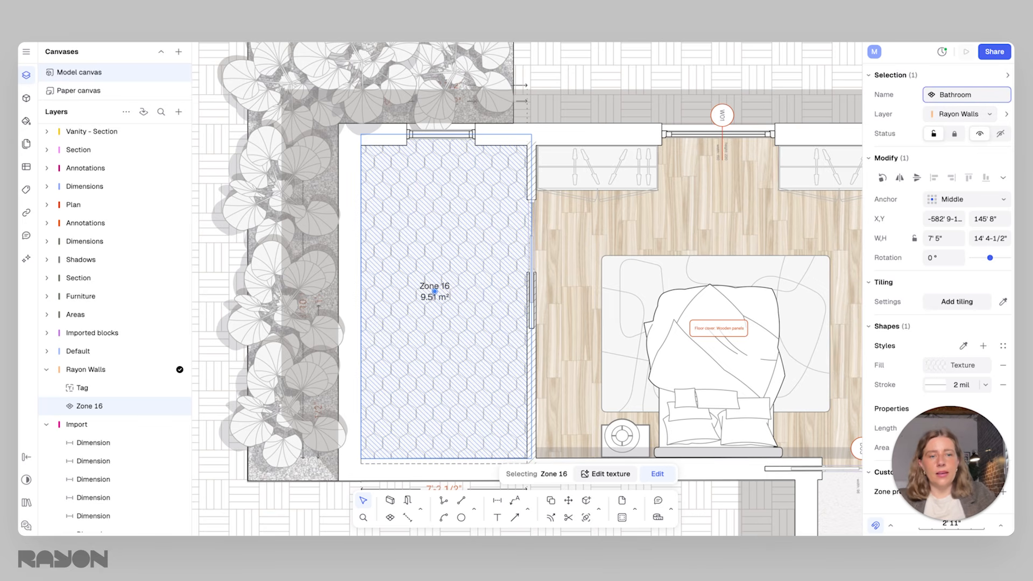
key(Return)
click(602, 67)
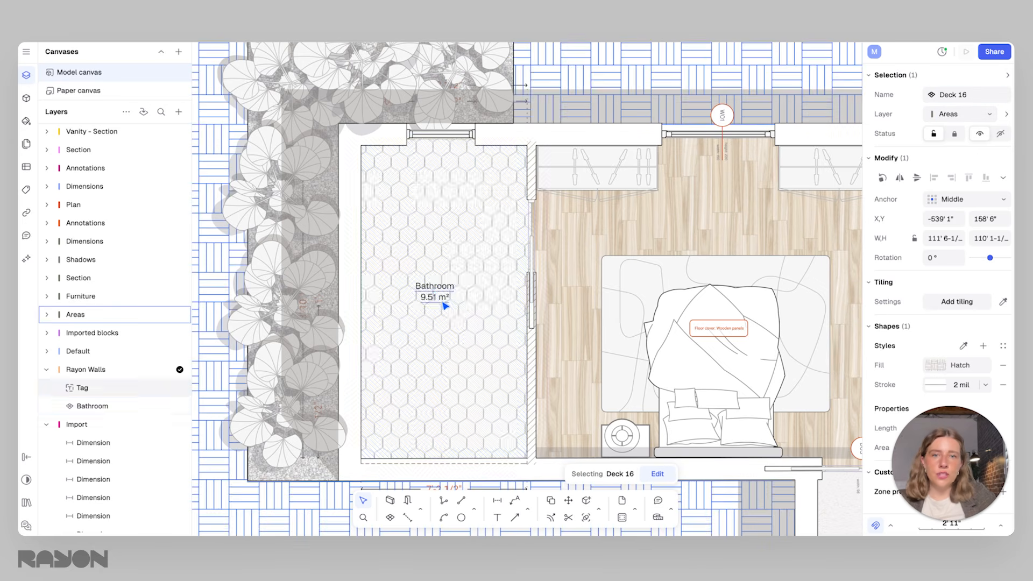
Select the Bathroom label and review the tiled room within the surrounding floor plan
mouse_move(442, 301)
mouse_down()
mouse_move(422, 295)
mouse_move(447, 300)
mouse_up()
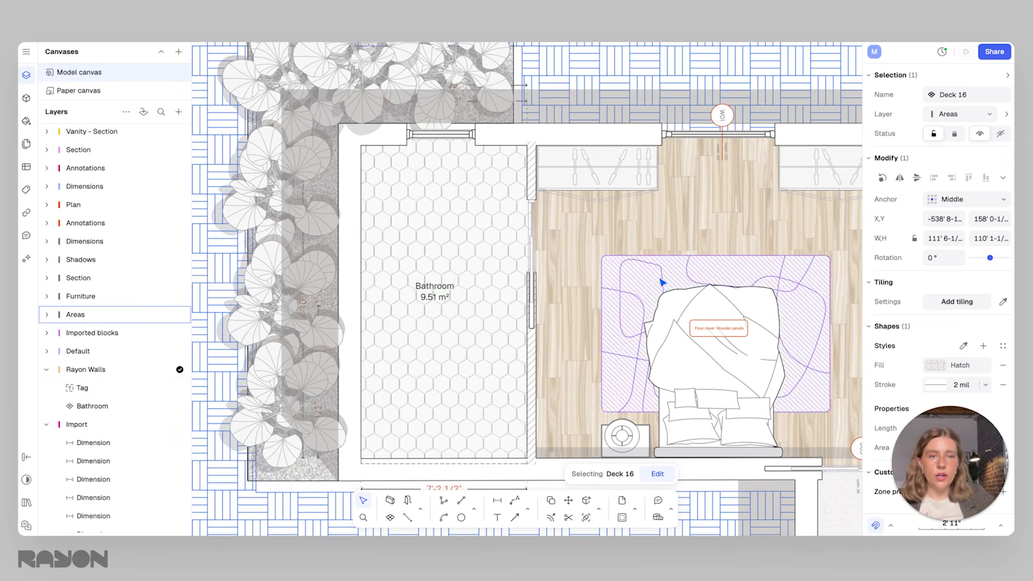
scroll(623, 307, right, 3)
click(376, 295)
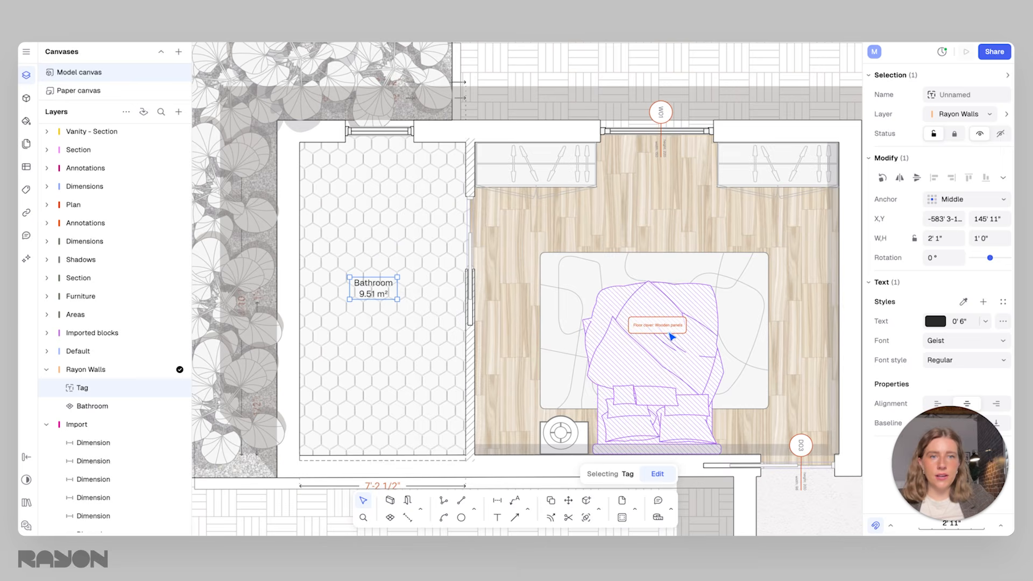
click(677, 213)
ctrl+scroll(401, 303, down, 10)
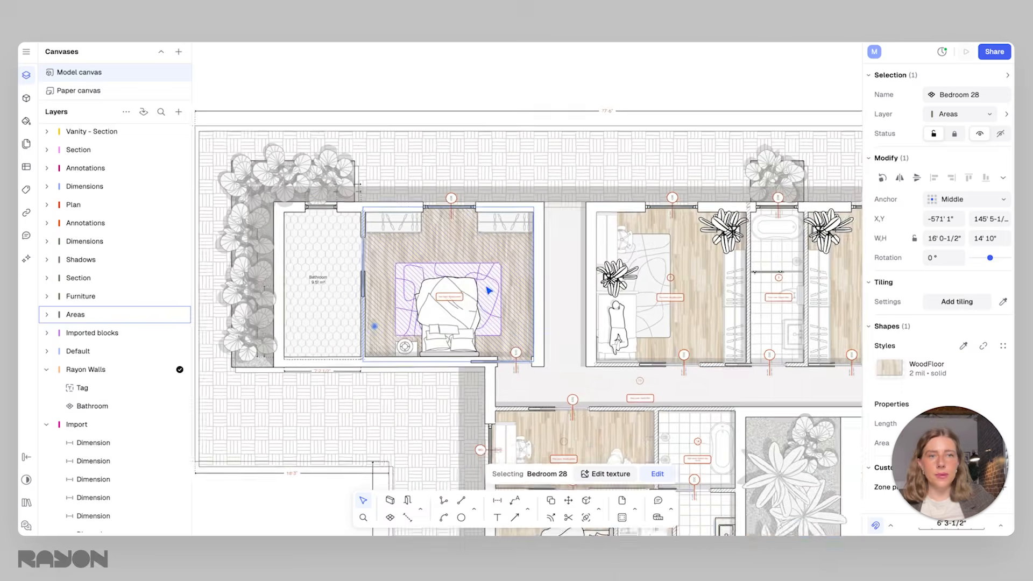
ctrl+scroll(401, 303, up, 6)
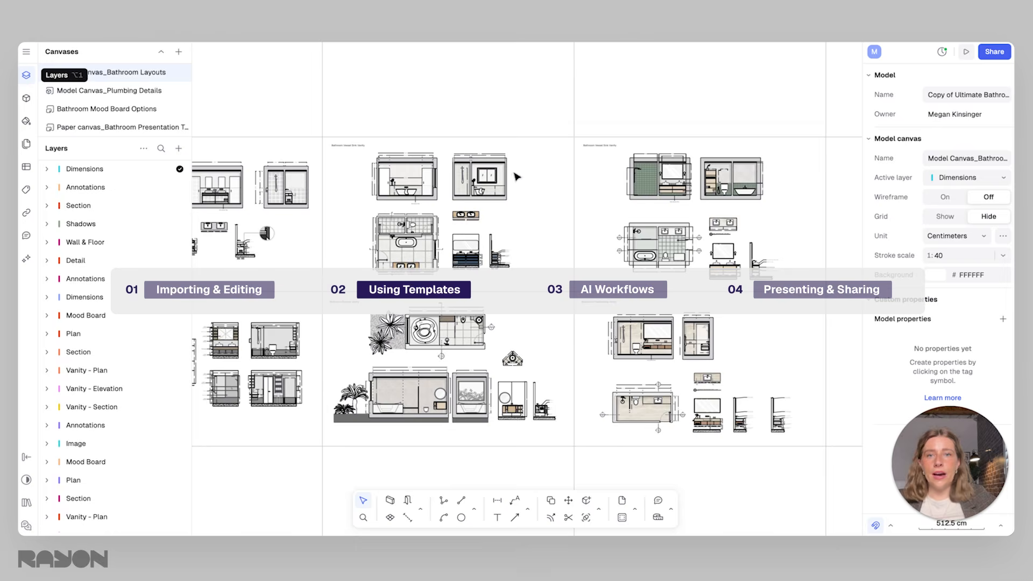
Review the vanity layouts on the Bathroom Layouts canvas of the bathroom template, from the console to the vessel sink designs
scroll(592, 233, down, 3)
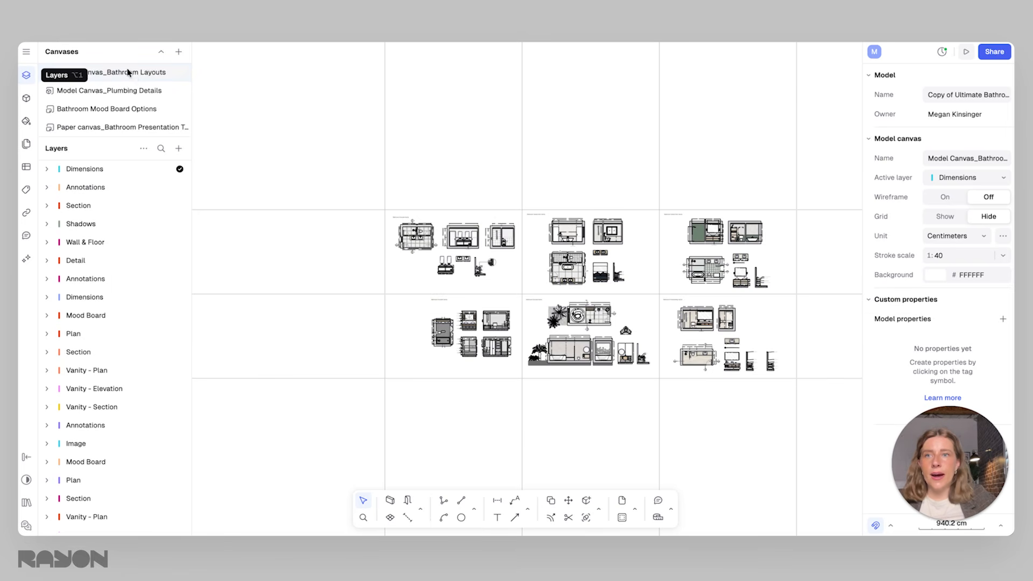
scroll(429, 213, up, 5)
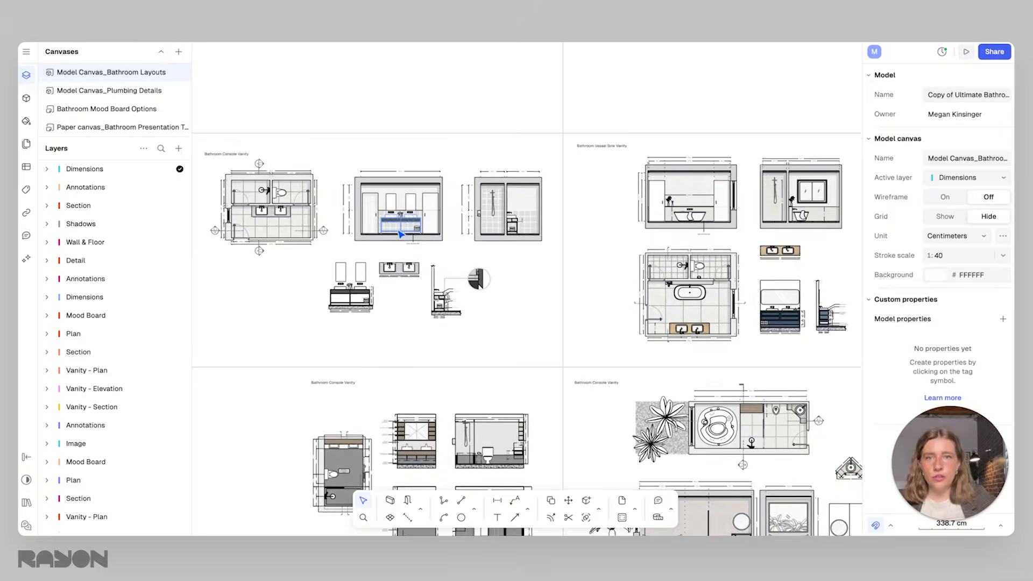
scroll(399, 233, up, 2)
middle_drag(399, 233, 514, 236)
scroll(573, 201, down, 3)
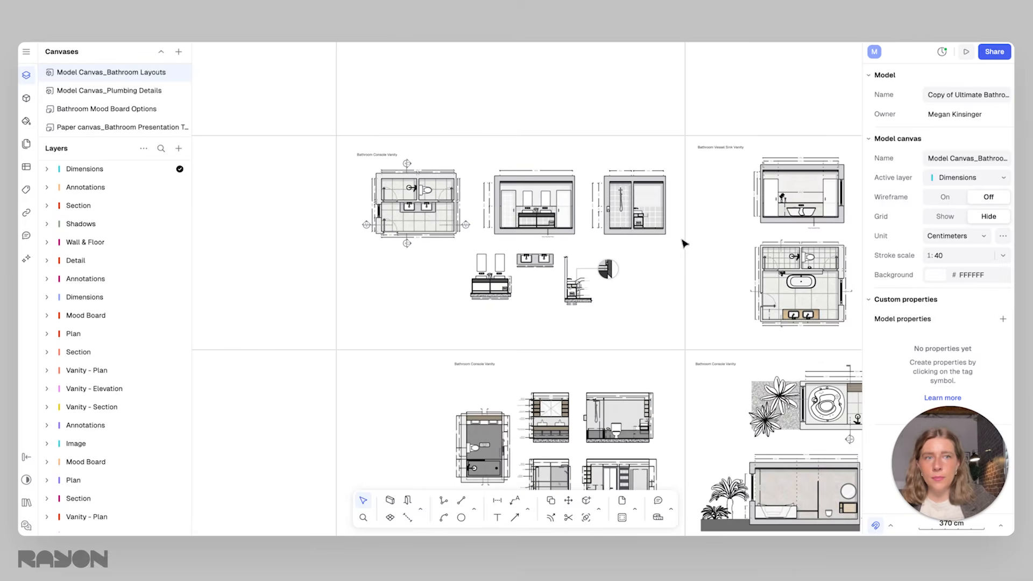
middle_drag(684, 244, 354, 209)
scroll(519, 182, up, 4)
scroll(541, 192, down, 2)
scroll(710, 325, down, 1)
middle_drag(710, 325, 565, 329)
middle_drag(651, 291, 467, 284)
middle_drag(588, 276, 440, 290)
scroll(602, 281, up, 1)
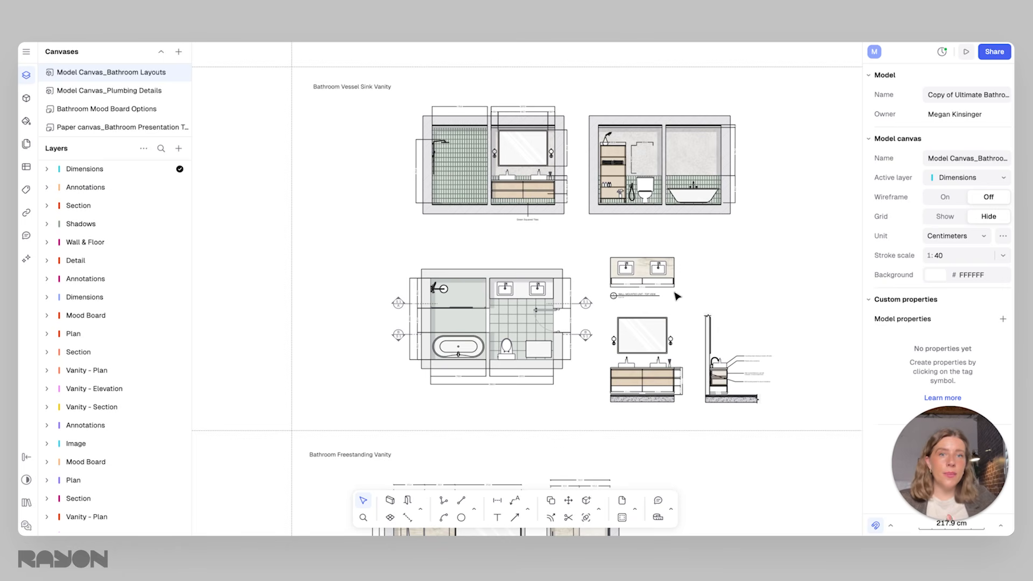
Inspect the marble vanity top, the Bathroom Freestanding Vanity drawings and the layout with the round tub and plants
click(670, 276)
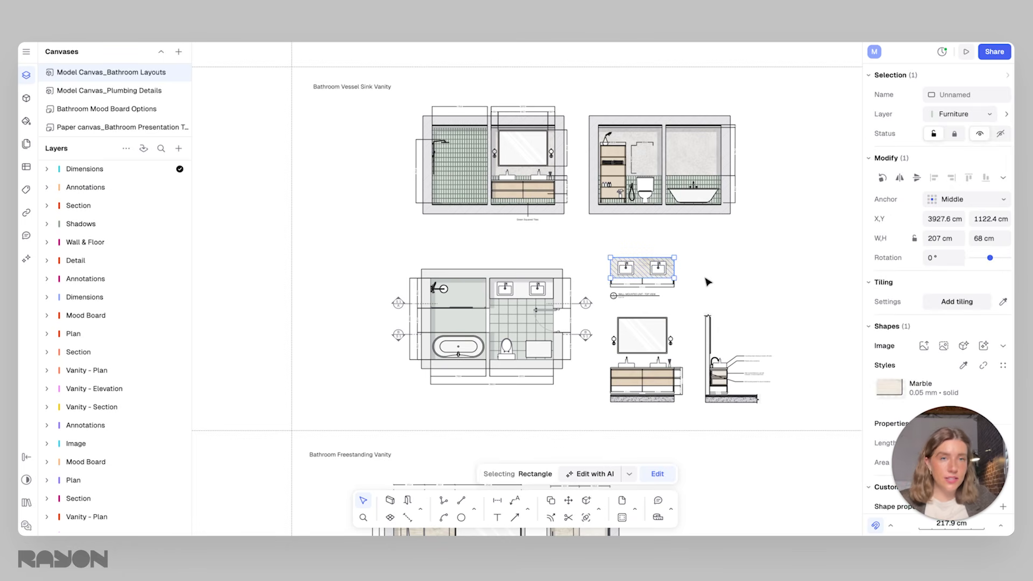
click(704, 278)
scroll(692, 279, down, 4)
middle_drag(652, 388, 696, 178)
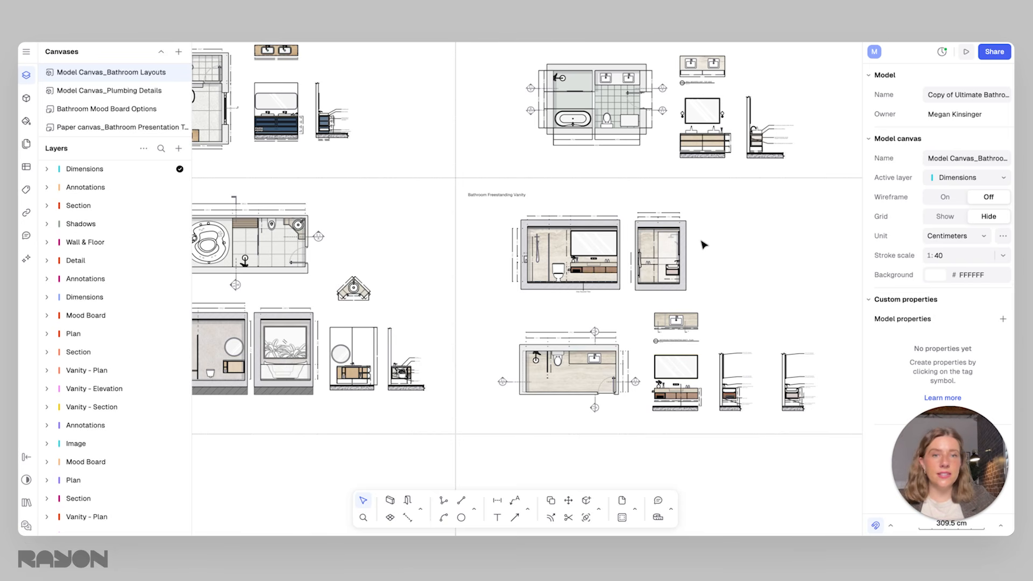
scroll(616, 279, up, 3)
middle_drag(619, 333, 546, 283)
scroll(455, 204, down, 1)
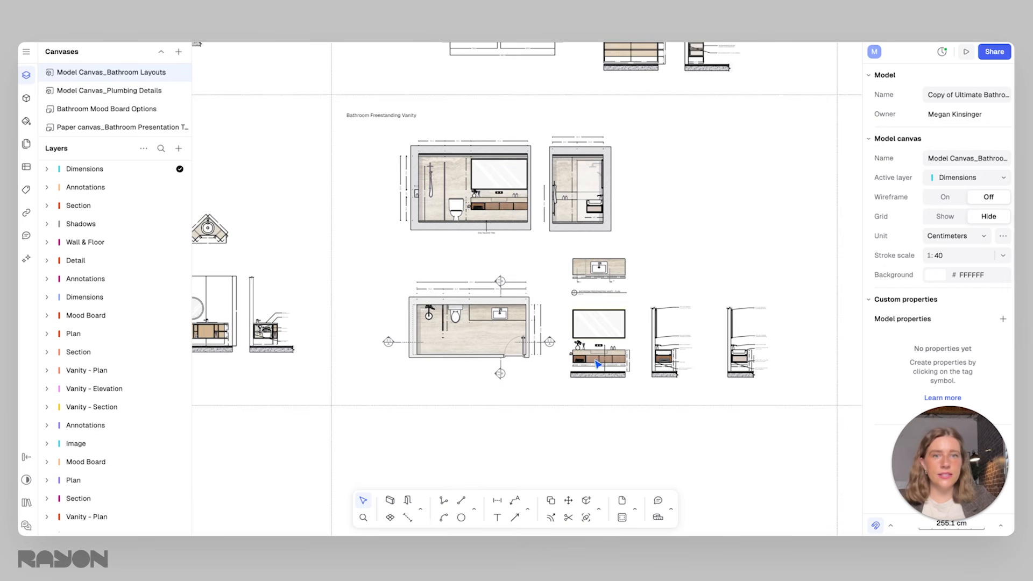
scroll(560, 301, down, 8)
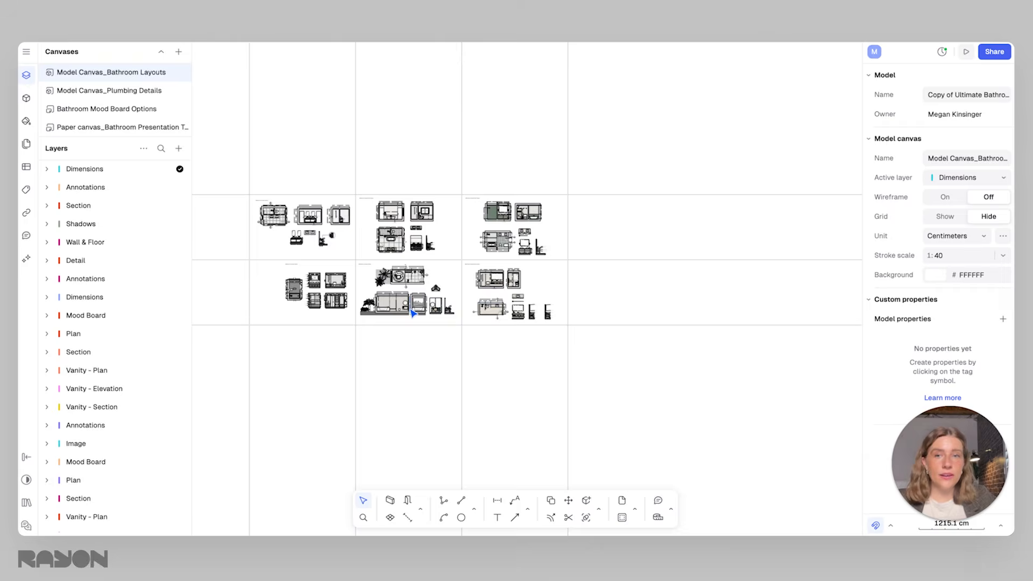
scroll(400, 292, up, 10)
middle_drag(400, 292, 551, 272)
scroll(554, 275, down, 3)
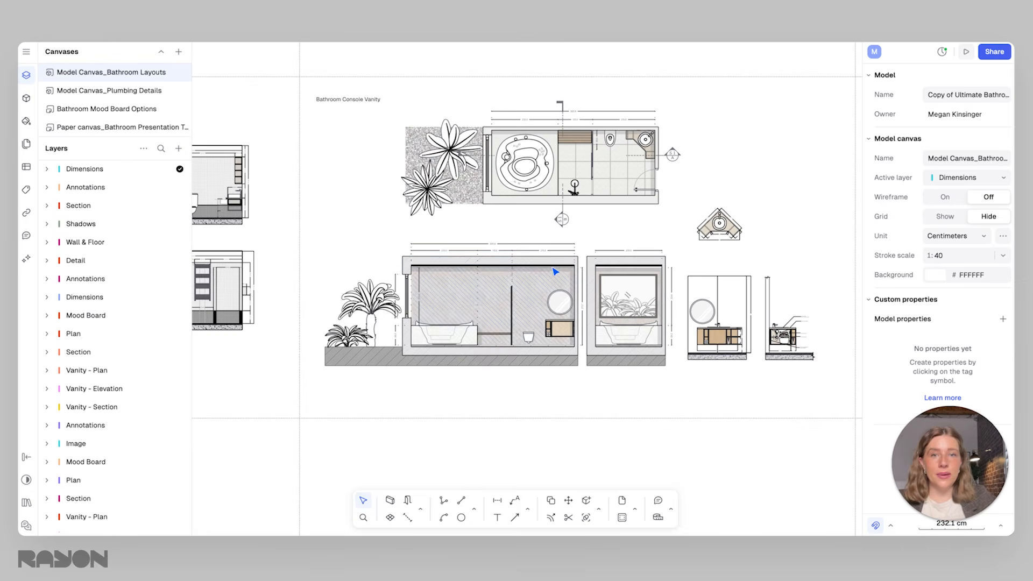
Open the Plumbing Details canvas and examine the wall-hung toilet sections and the shower details
click(128, 91)
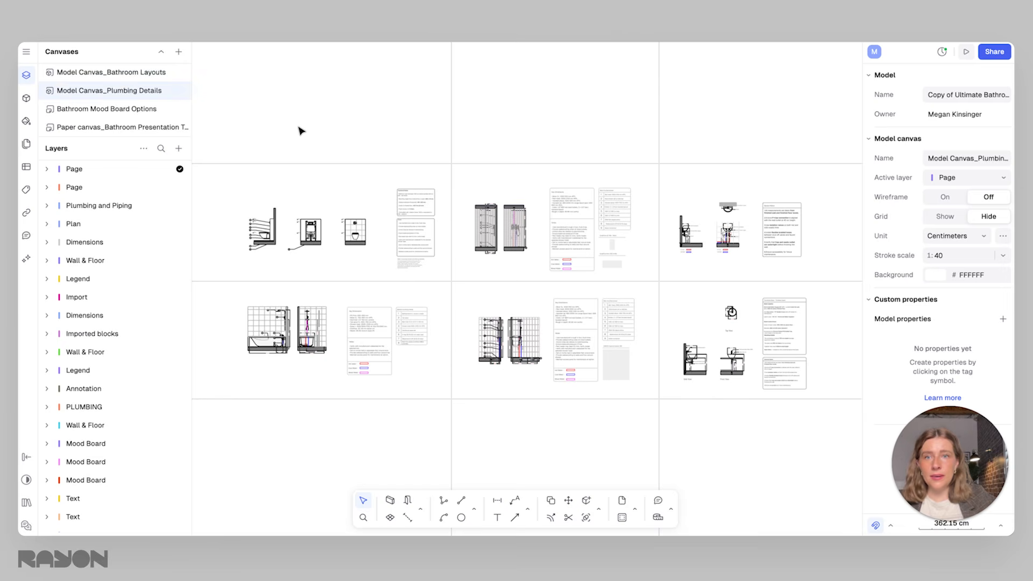
scroll(247, 237, up, 3)
scroll(294, 234, up, 3)
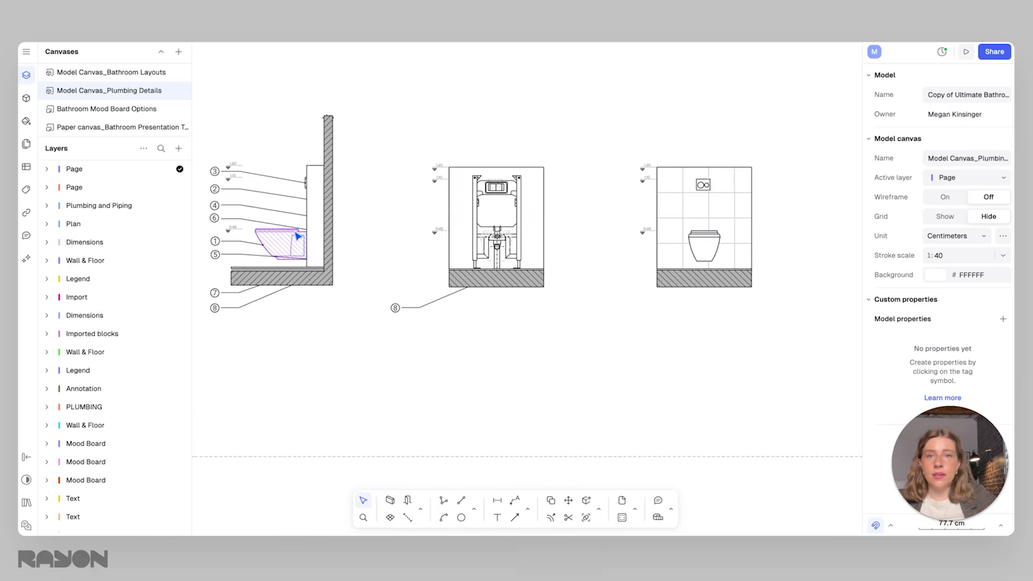
scroll(319, 232, down, 5)
middle_drag(592, 288, 443, 275)
middle_drag(527, 266, 453, 265)
scroll(469, 230, up, 1)
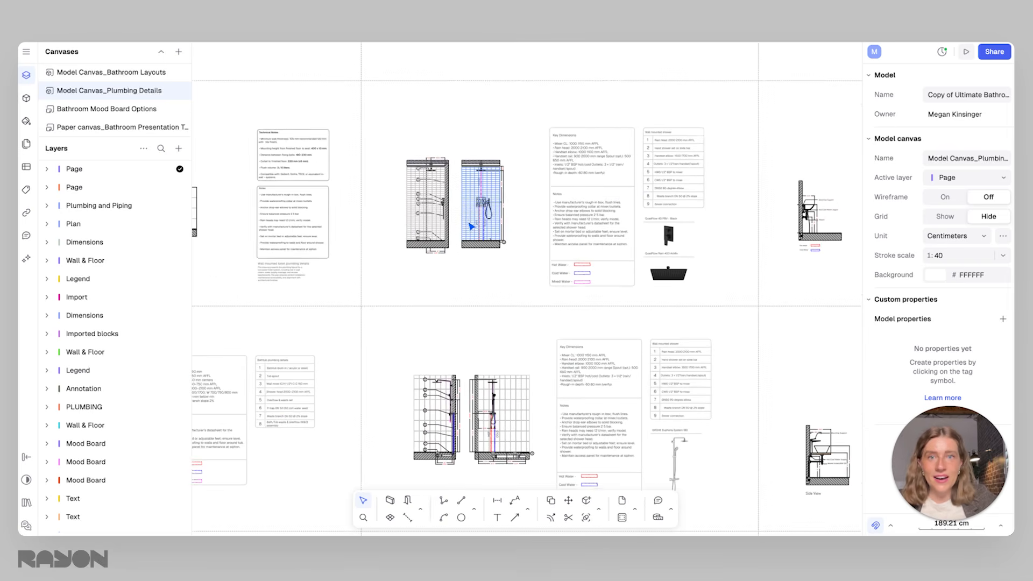
Examine the washbasin plumbing detail, its Hot/Cold Water Supply annotation and the bathtub and shower details with their notes
scroll(470, 227, up, 4)
scroll(472, 260, down, 5)
scroll(472, 259, up, 6)
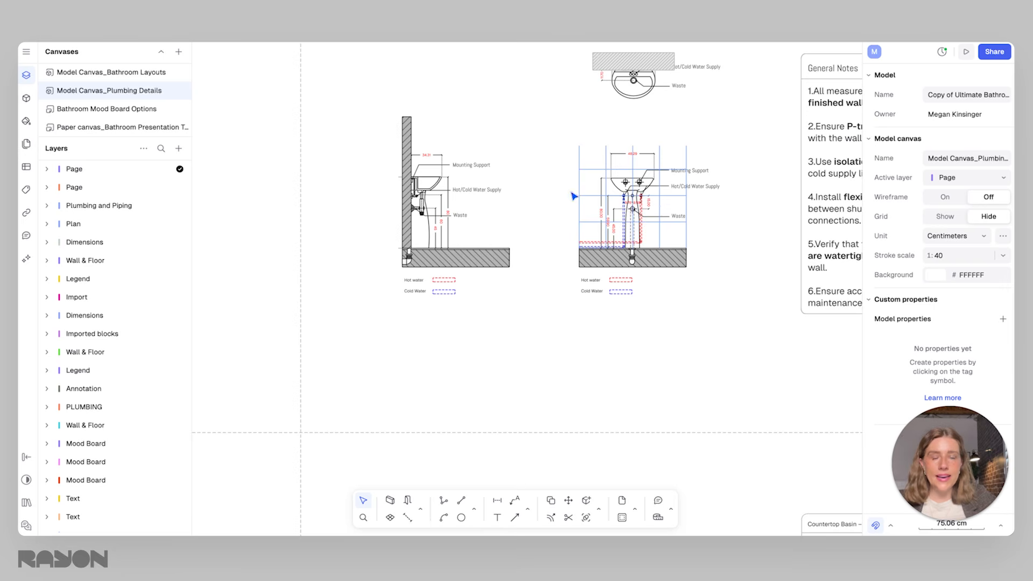
click(484, 167)
click(482, 190)
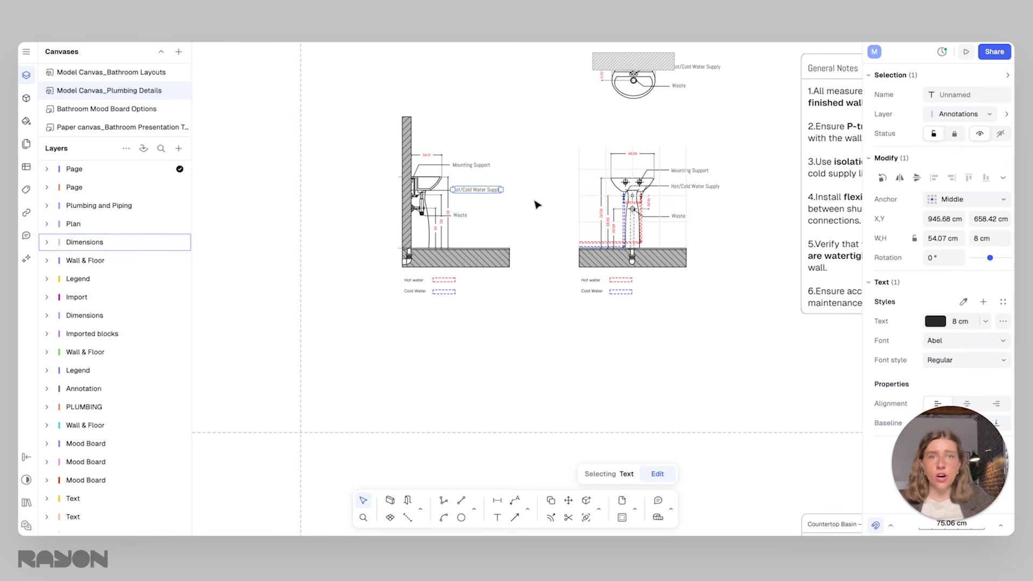
scroll(534, 205, down, 5)
middle_drag(520, 318, 538, 146)
middle_drag(495, 283, 748, 226)
middle_drag(456, 255, 701, 249)
middle_drag(376, 237, 631, 249)
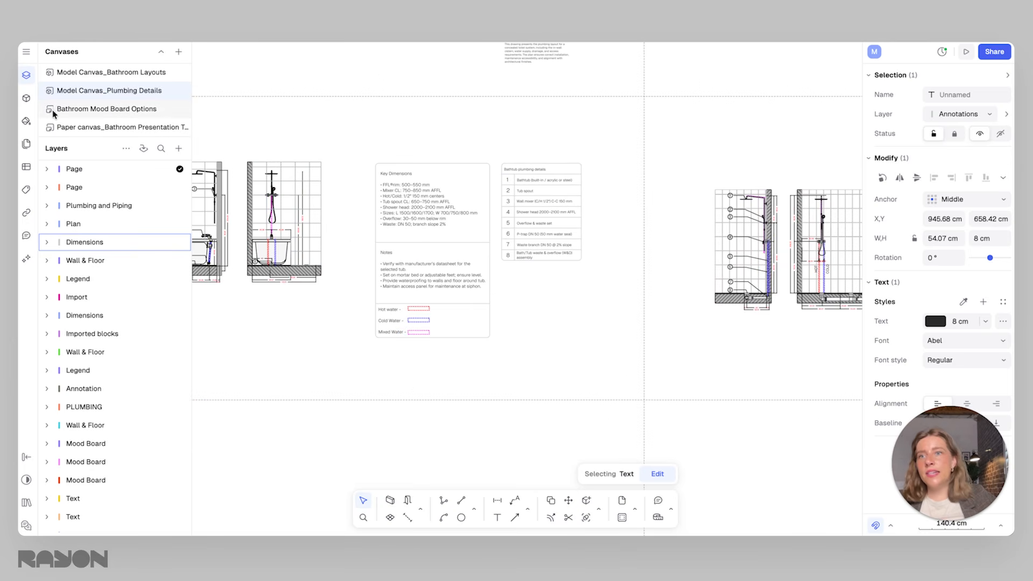
Open the Bathroom Mood Board Options canvas and inspect the images and grouped elements of its mood boards
click(97, 109)
scroll(393, 143, down, 2)
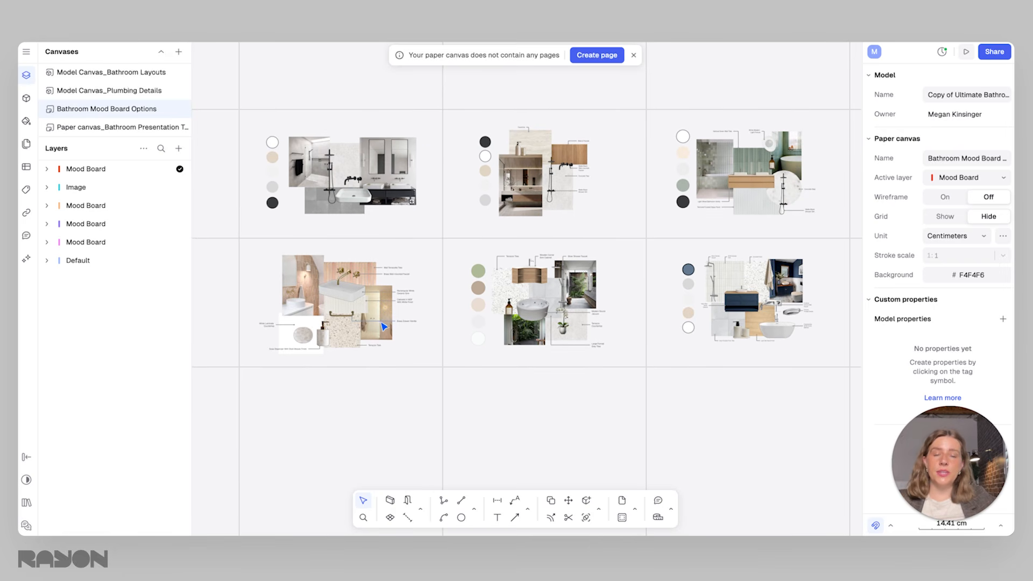
ctrl+scroll(561, 305, up, 3)
click(561, 305)
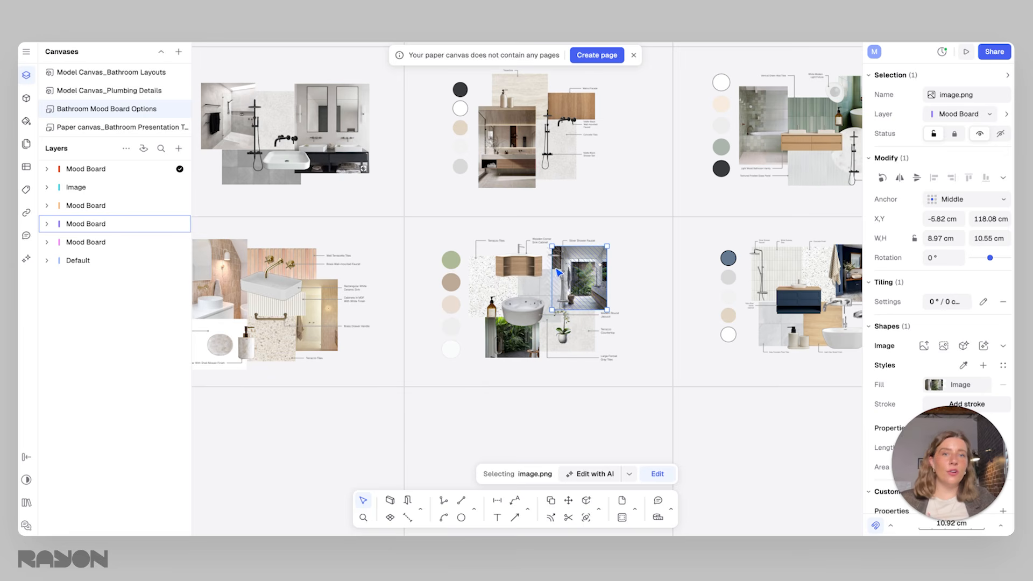
ctrl+scroll(507, 312, up, 3)
click(508, 312)
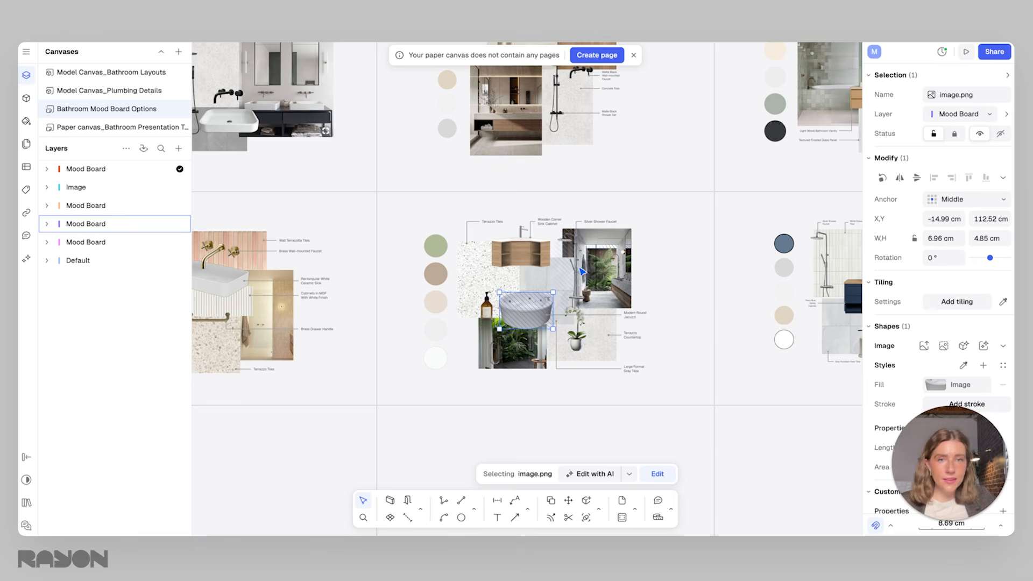
click(606, 198)
scroll(606, 200, down, 4)
middle_drag(599, 212, 575, 270)
drag(632, 258, 451, 129)
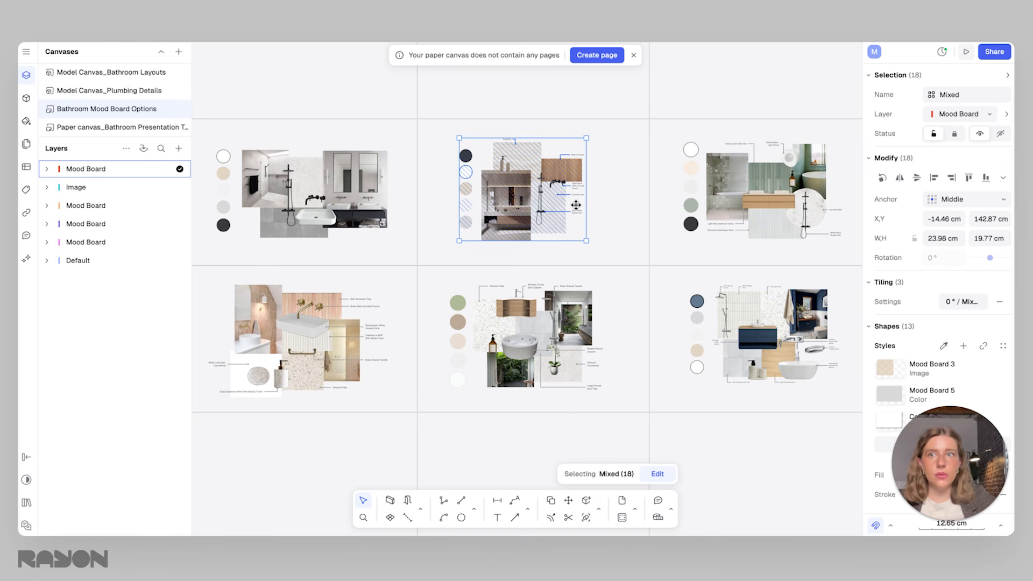
Open the bathroom presentation paper canvas and review its title text, pages and linked drawing views
click(109, 128)
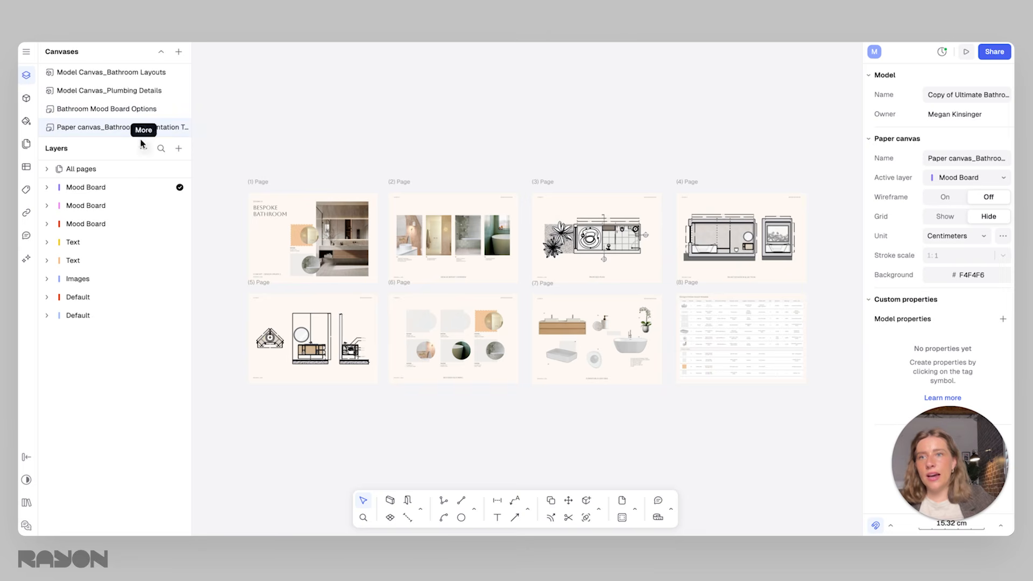
click(280, 215)
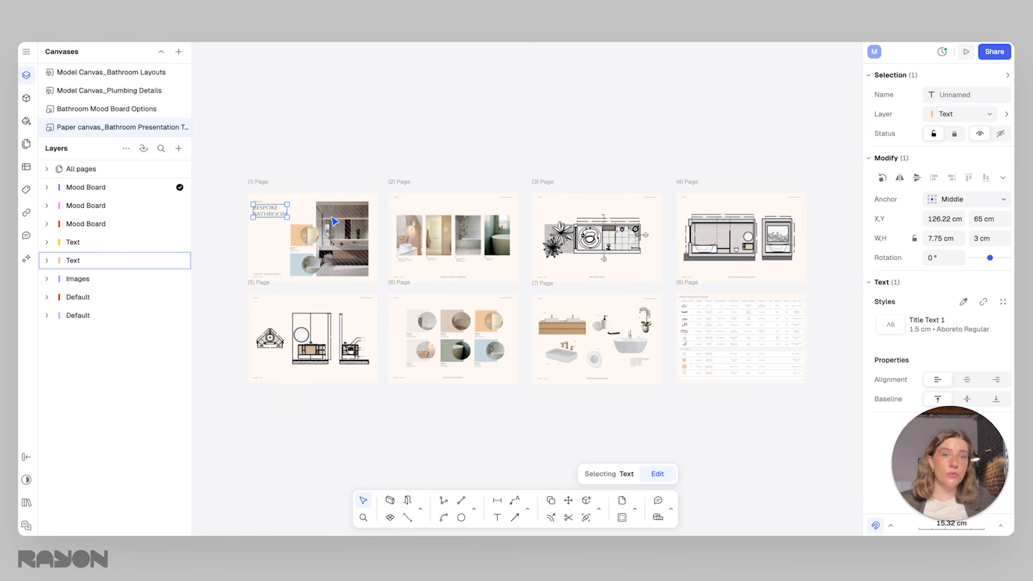
drag(204, 150, 828, 424)
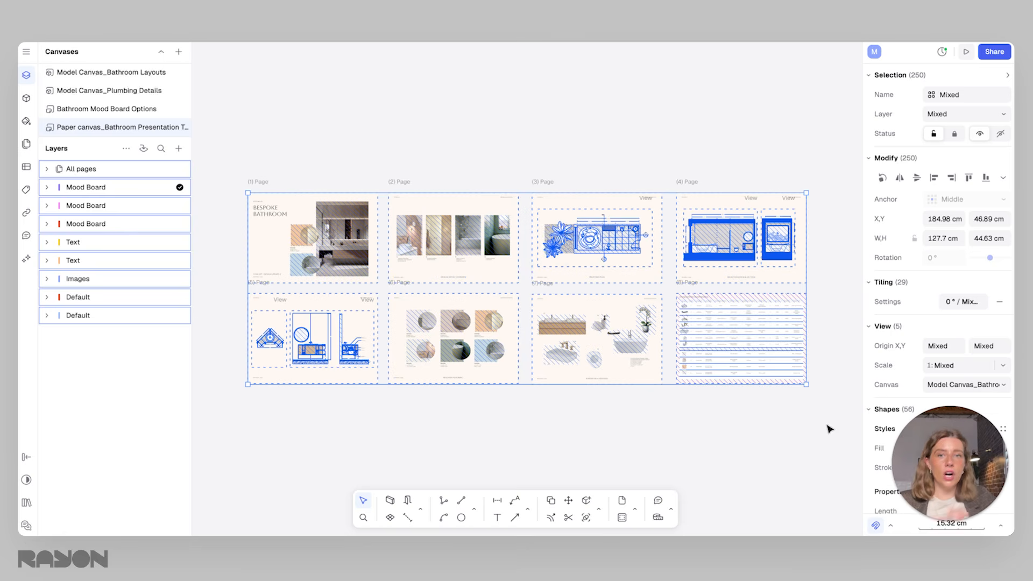
click(306, 143)
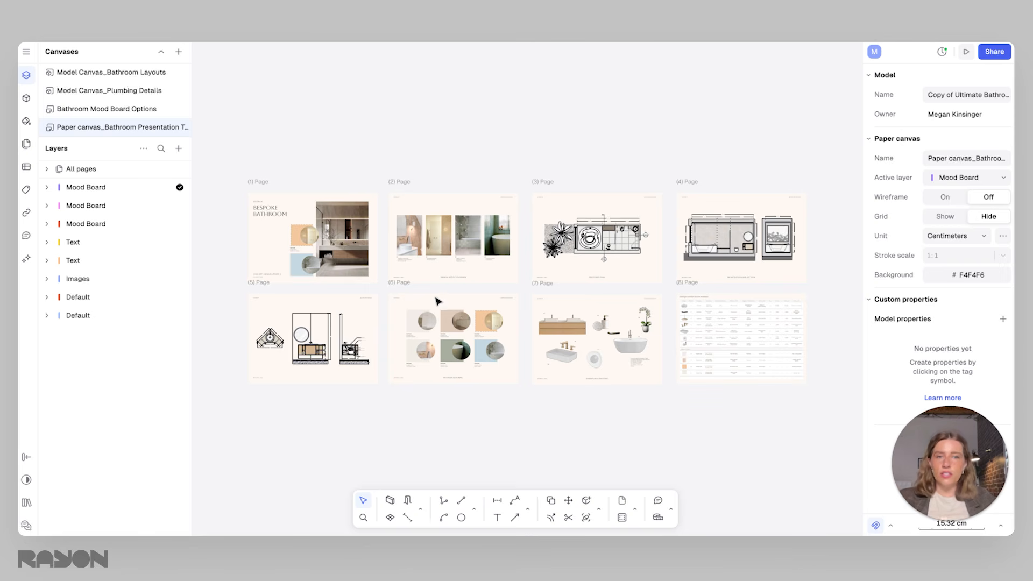
drag(831, 419, 350, 110)
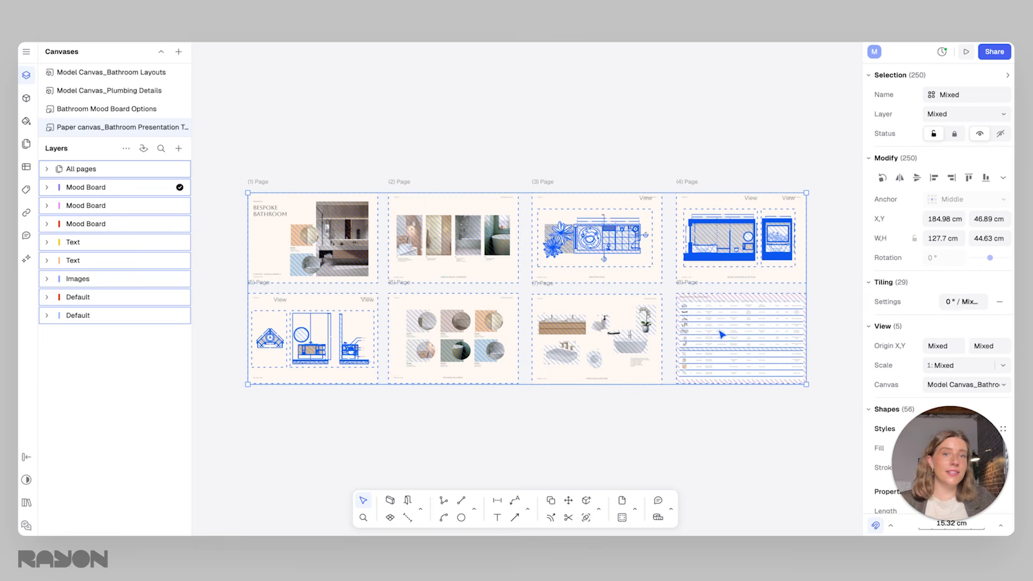
click(645, 161)
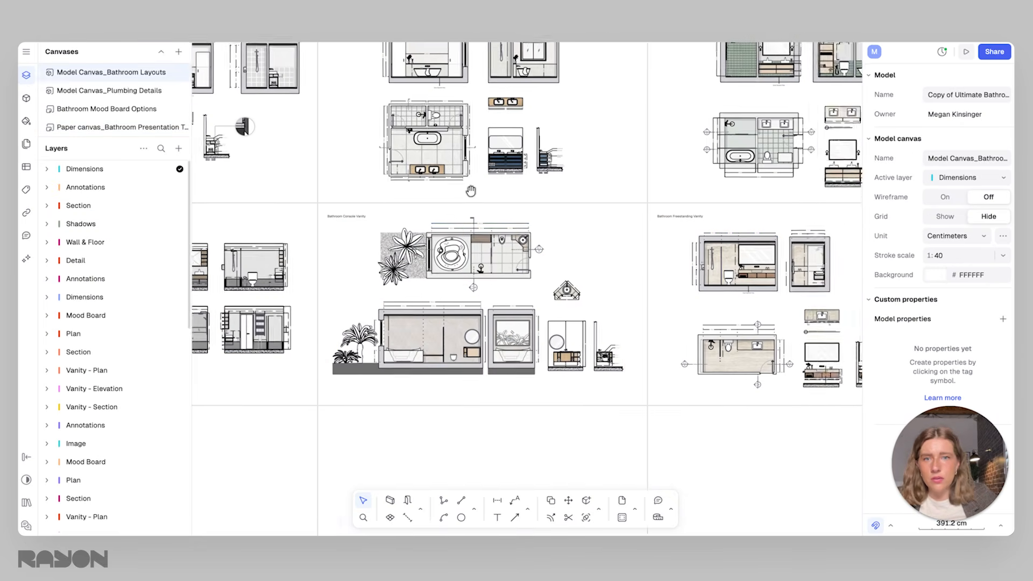
drag(518, 210, 550, 210)
middle_drag(549, 210, 620, 211)
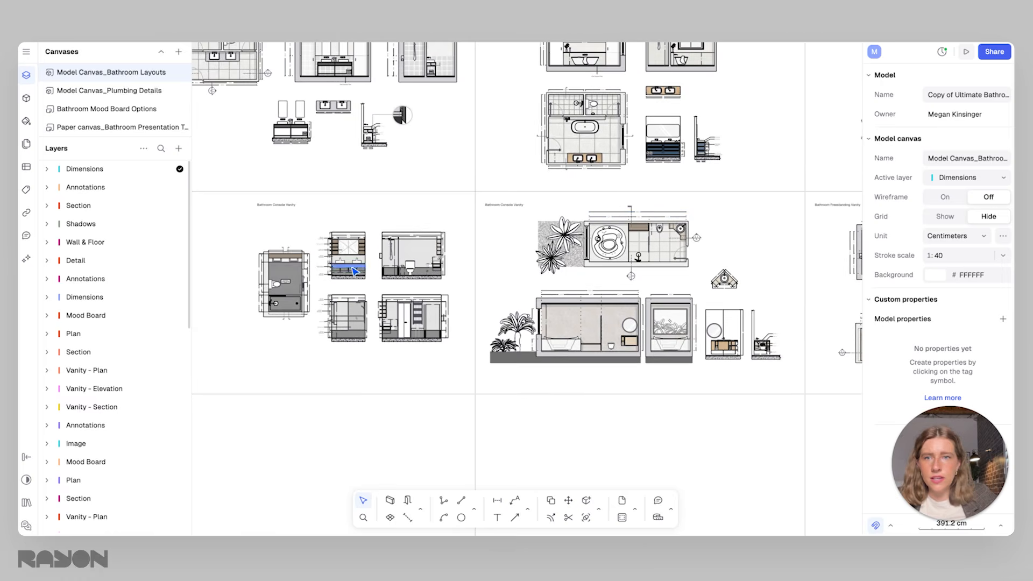
Copy the complete narrow bathroom floor plan with the dark grid floor from the Bathroom Console Vanity layout on the Bathroom Layouts canvas
scroll(290, 283, up, 5)
scroll(287, 296, up, 5)
scroll(286, 296, down, 3)
middle_drag(286, 296, 420, 166)
scroll(452, 234, down, 5)
scroll(429, 277, up, 3)
scroll(387, 172, up, 5)
scroll(424, 279, down, 3)
drag(485, 319, 316, 95)
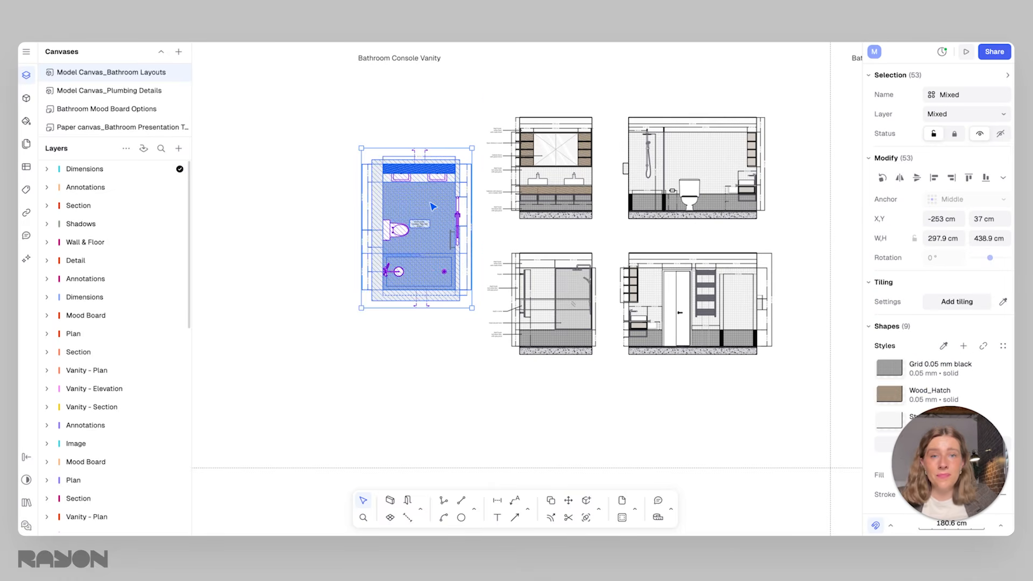
right_click(431, 254)
click(450, 281)
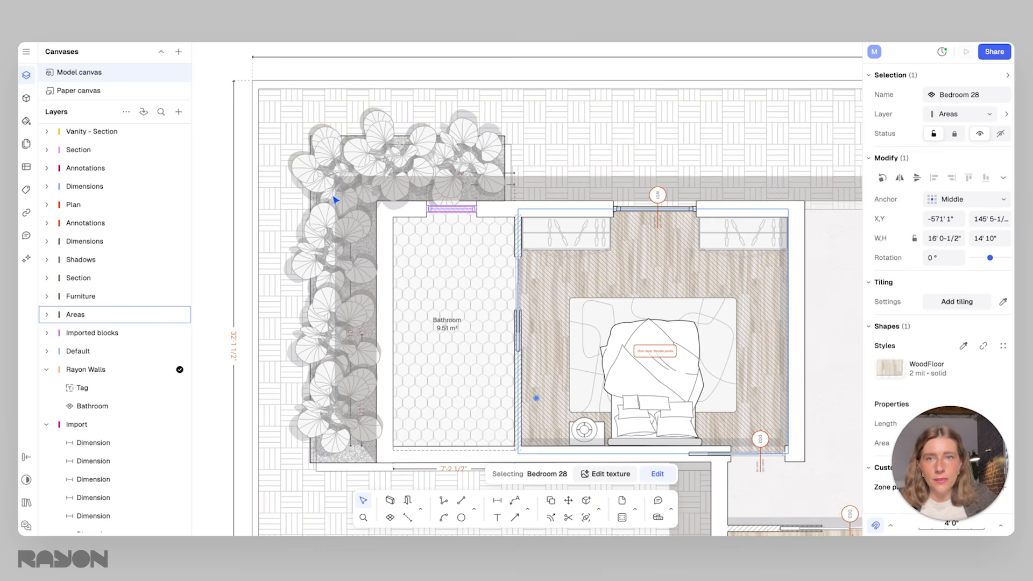
Return to the house floor plan model and lock all of its elements
click(219, 149)
scroll(249, 163, down, 10)
middle_drag(323, 175, 382, 237)
scroll(382, 237, down, 2)
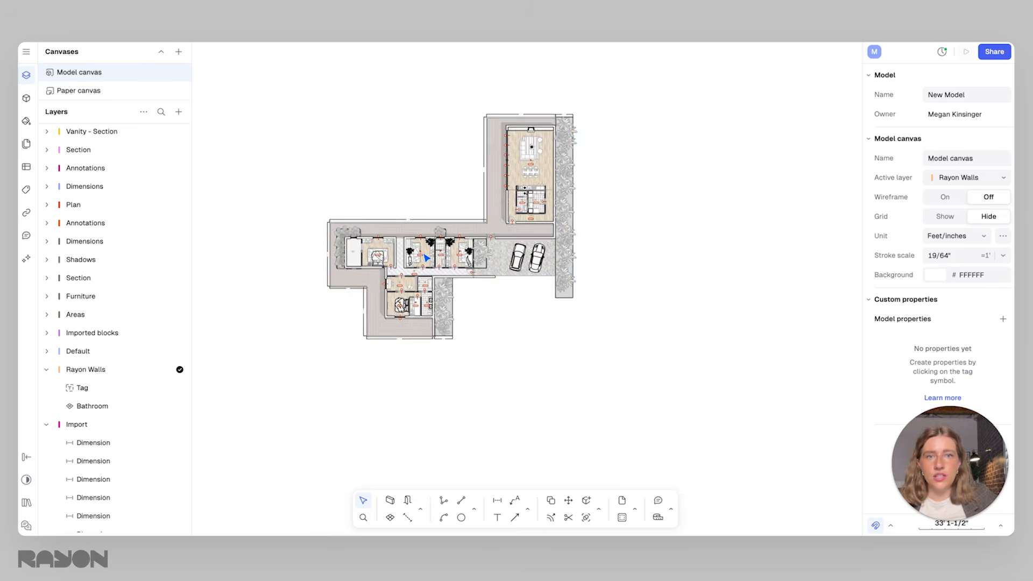
drag(634, 446, 251, 57)
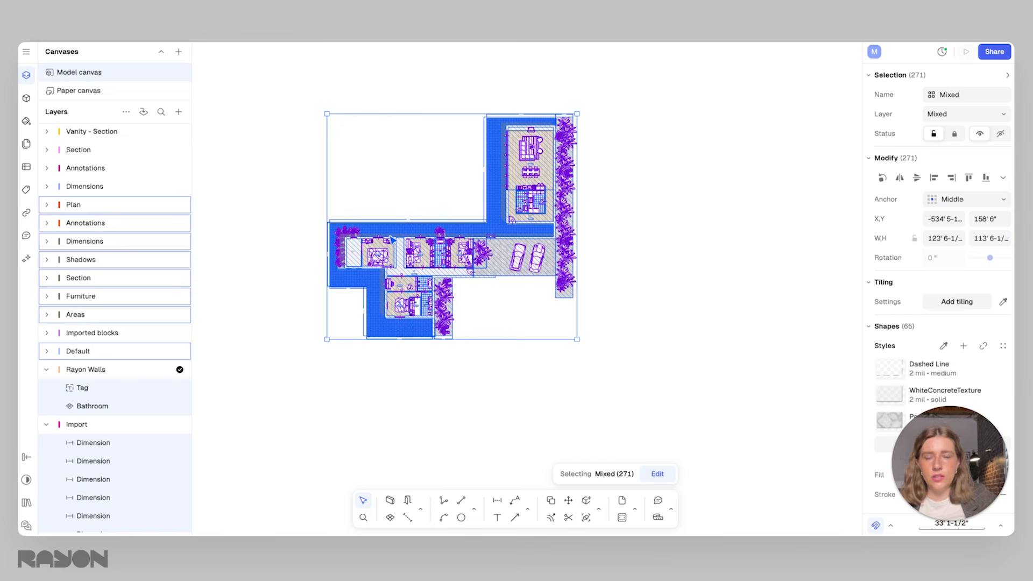
right_click(437, 321)
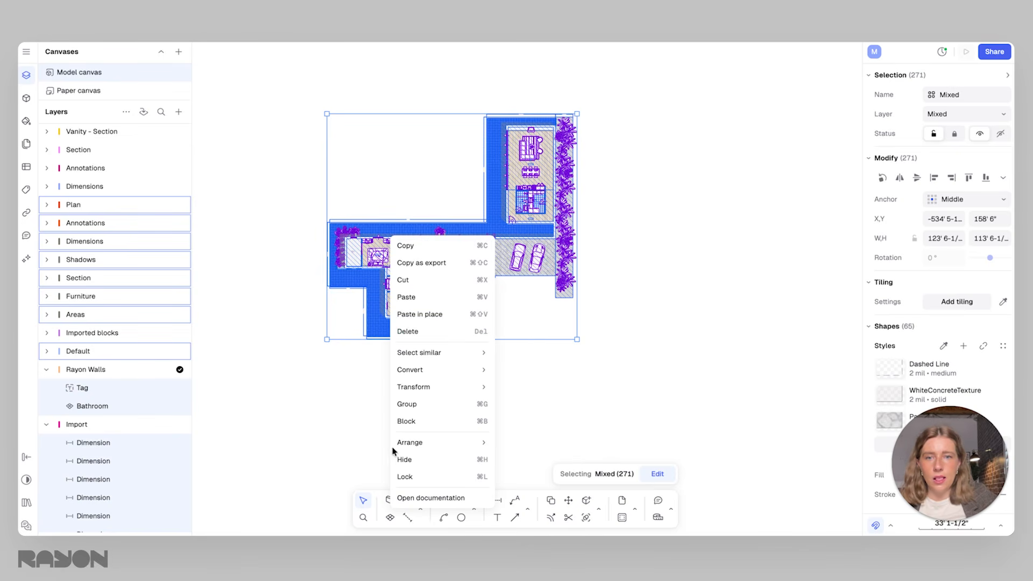
click(408, 477)
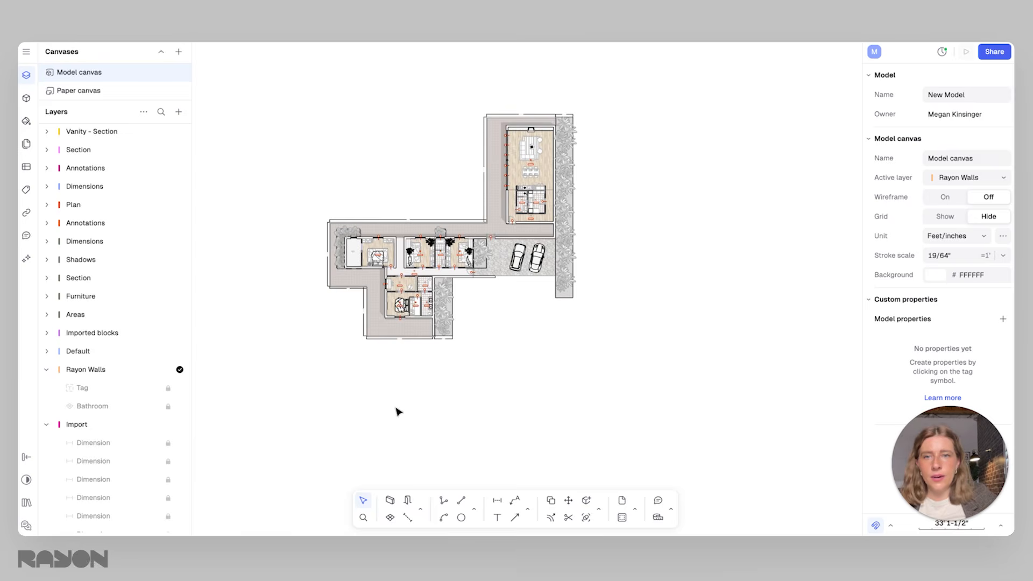
Paste the copied bathroom layout into the house model, in the empty area outside the terrace beside the tiled bathroom
scroll(351, 246, up, 5)
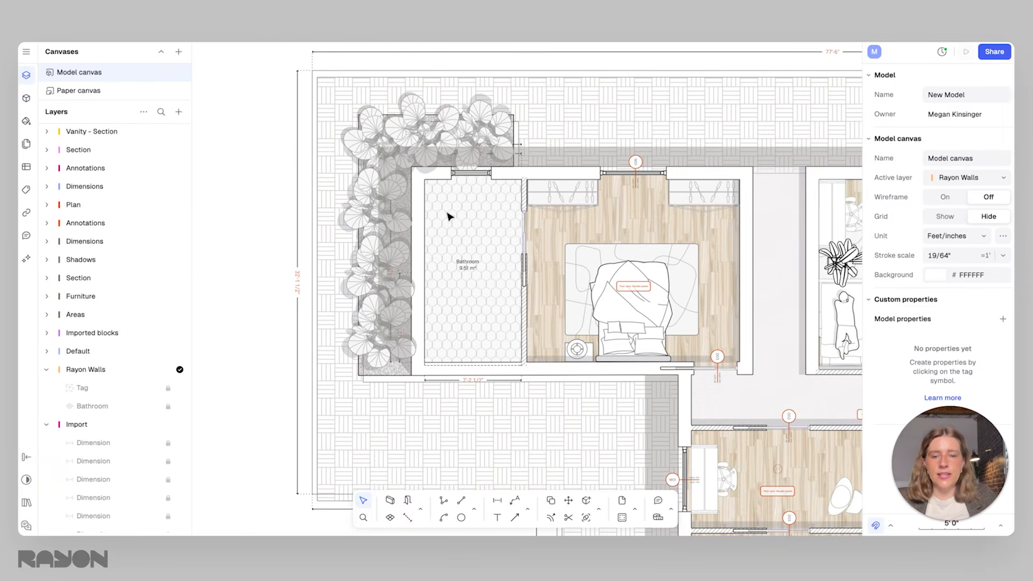
right_click(476, 259)
click(509, 327)
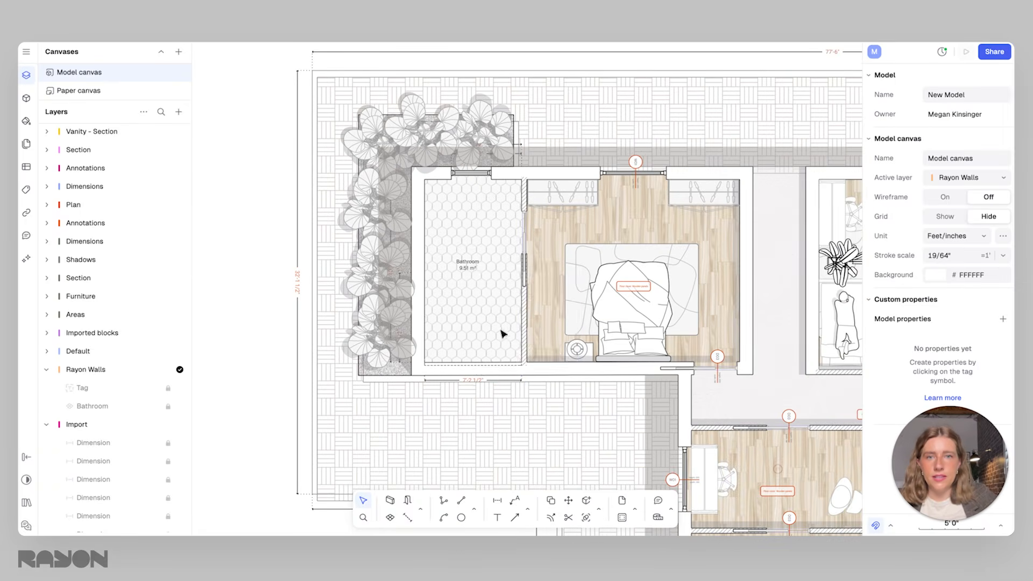
drag(509, 326, 435, 318)
drag(477, 262, 499, 262)
middle_drag(510, 258, 707, 225)
drag(706, 225, 429, 212)
click(385, 129)
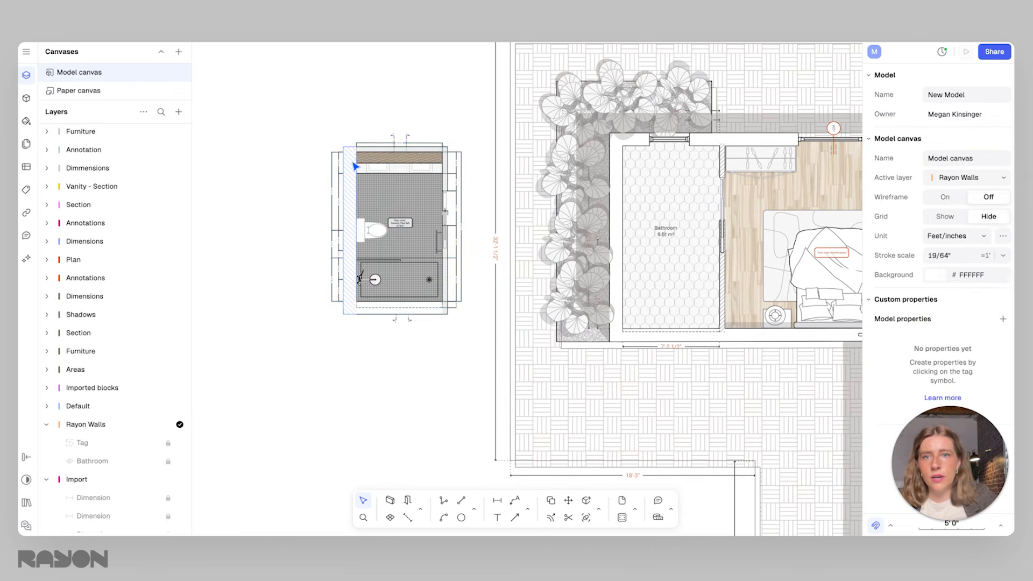
Strip the surrounding walls, dimensions and section markers from the pasted console vanity bathroom, keeping the floor and fixtures
click(355, 167)
scroll(342, 280, up, 3)
drag(354, 375, 349, 81)
key(Delete)
key(Delete)
key(Delete)
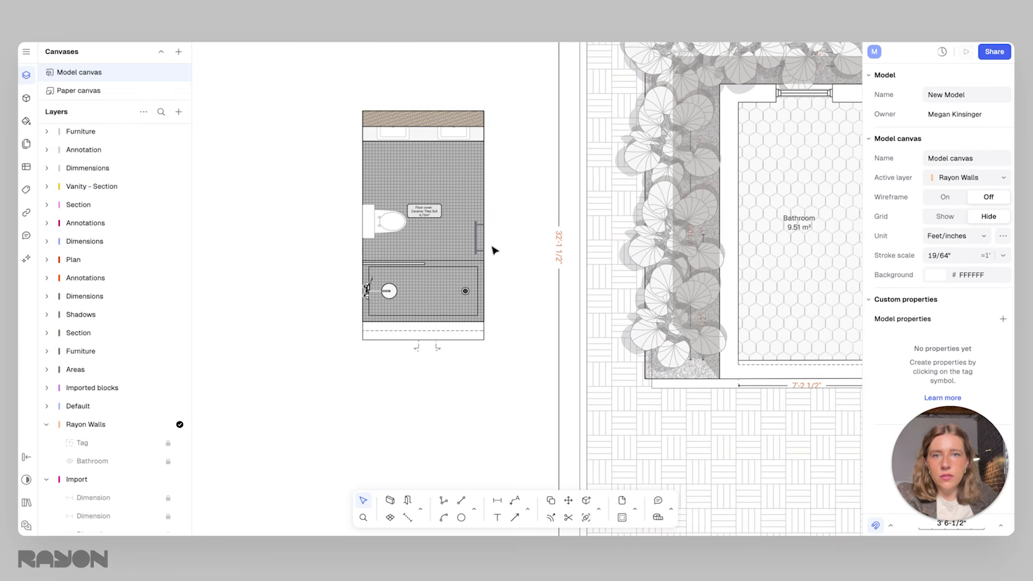
drag(498, 356, 326, 326)
key(Delete)
Move the trimmed console vanity layout into the house's tiled bathroom, fitting it against the window wall and the planter-side wall
drag(503, 339, 333, 58)
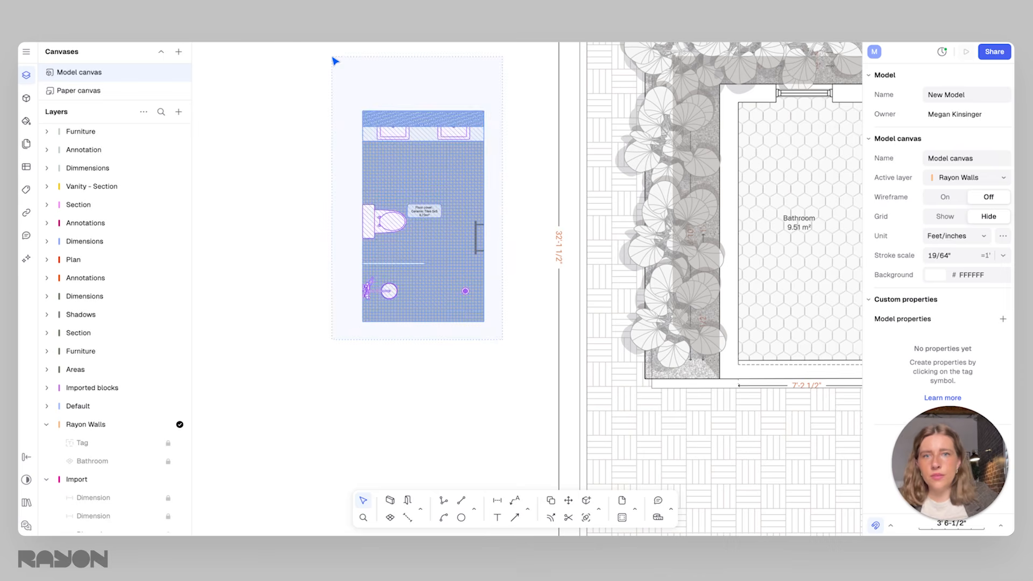
middle_drag(448, 152, 356, 137)
drag(340, 140, 719, 181)
middle_drag(699, 202, 593, 196)
click(677, 155)
click(614, 139)
drag(499, 120, 659, 116)
click(674, 119)
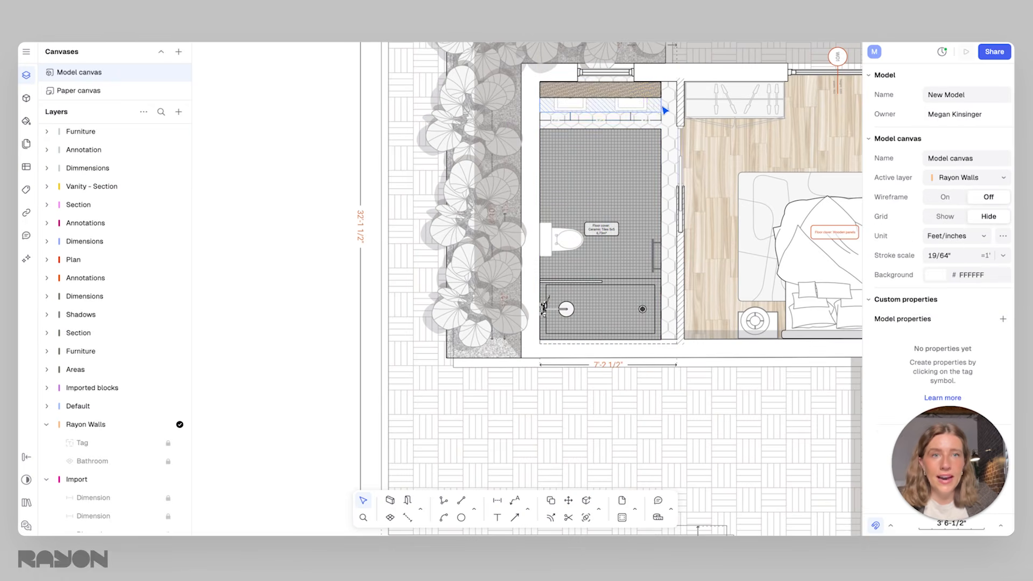
Stretch the wood-hatched strip and white counter to the full 7' 2-1/2" room width and shift both sinks to suit
click(658, 102)
scroll(658, 102, up, 1)
mouse_move(664, 101)
mouse_down()
mouse_move(680, 101)
mouse_move(668, 87)
mouse_move(678, 97)
mouse_up()
click(658, 88)
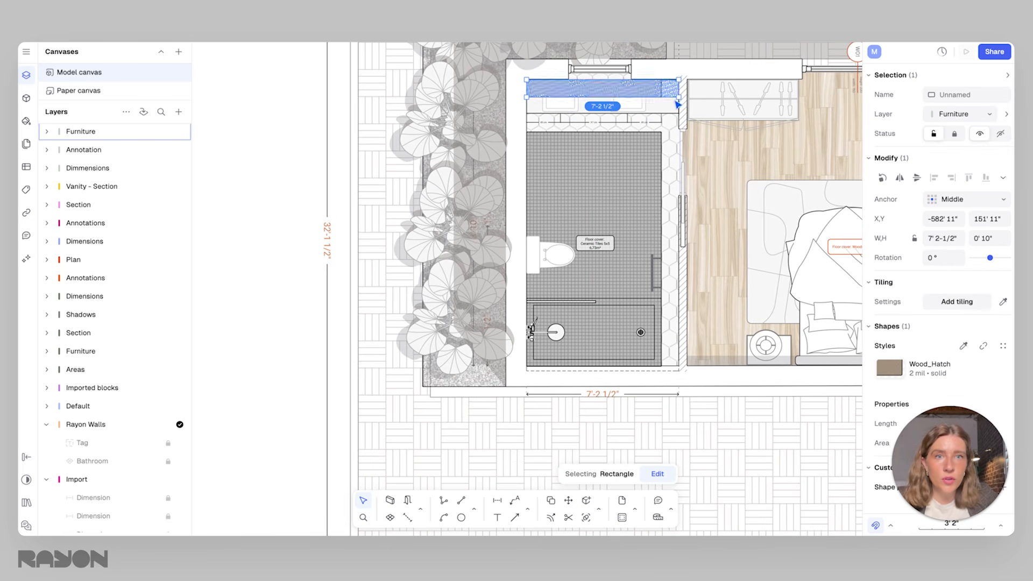
click(645, 124)
click(631, 110)
shift+click(563, 108)
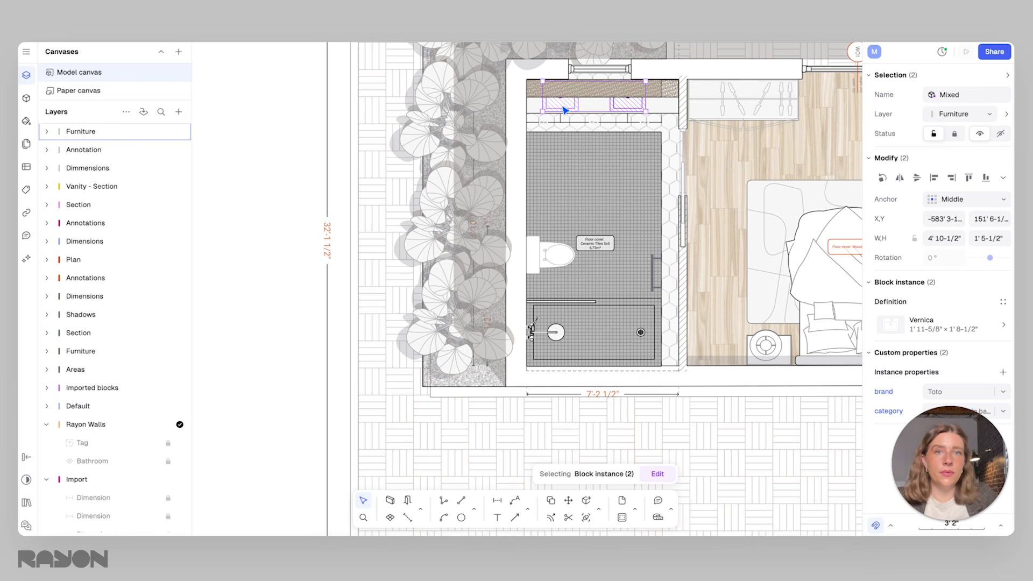
Delete the dark grid floor, the floor cover label and the extra BATHROOM title from the inserted layout
click(591, 184)
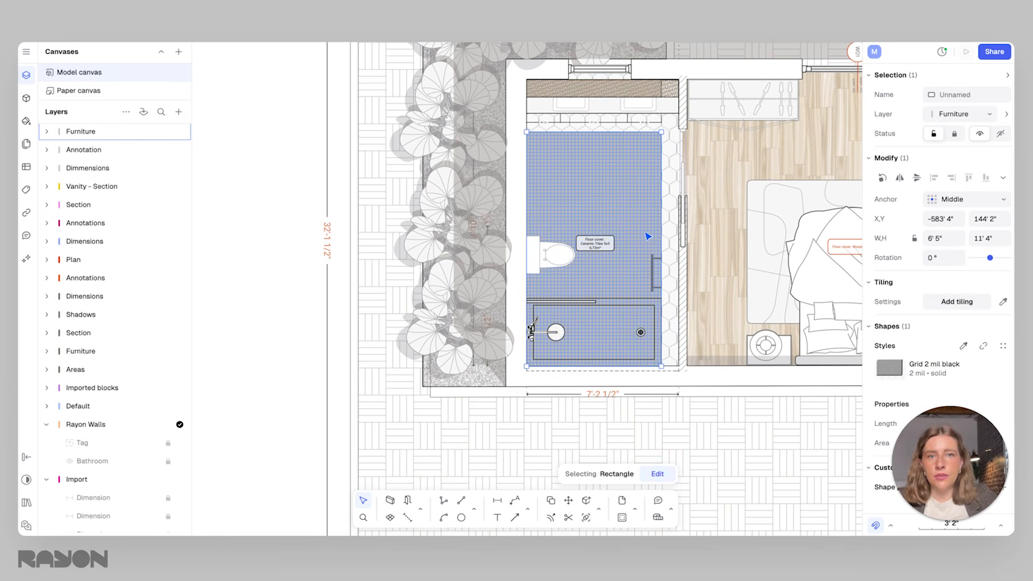
key(Delete)
click(611, 222)
key(Delete)
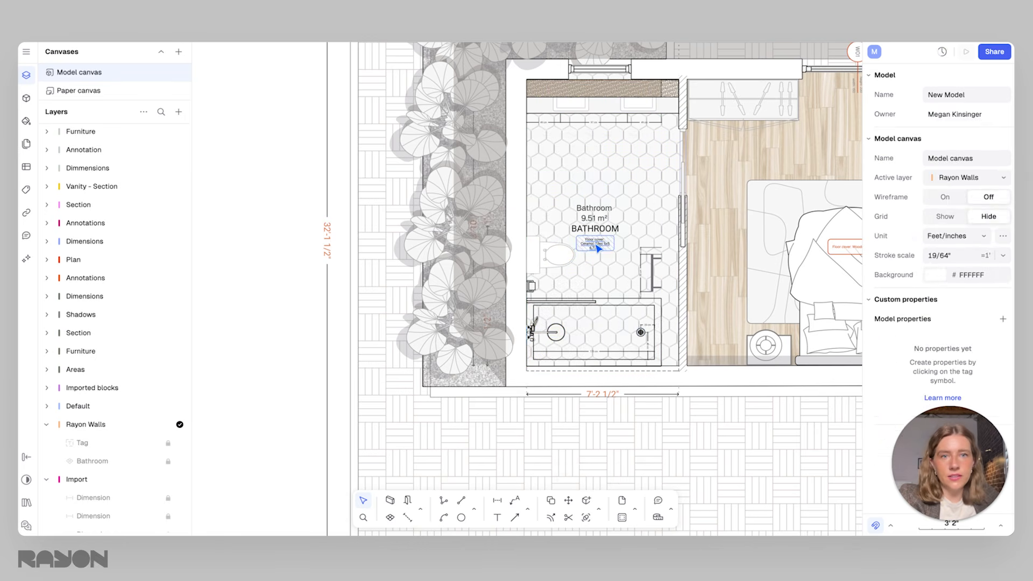
click(598, 246)
key(Delete)
click(596, 228)
key(Delete)
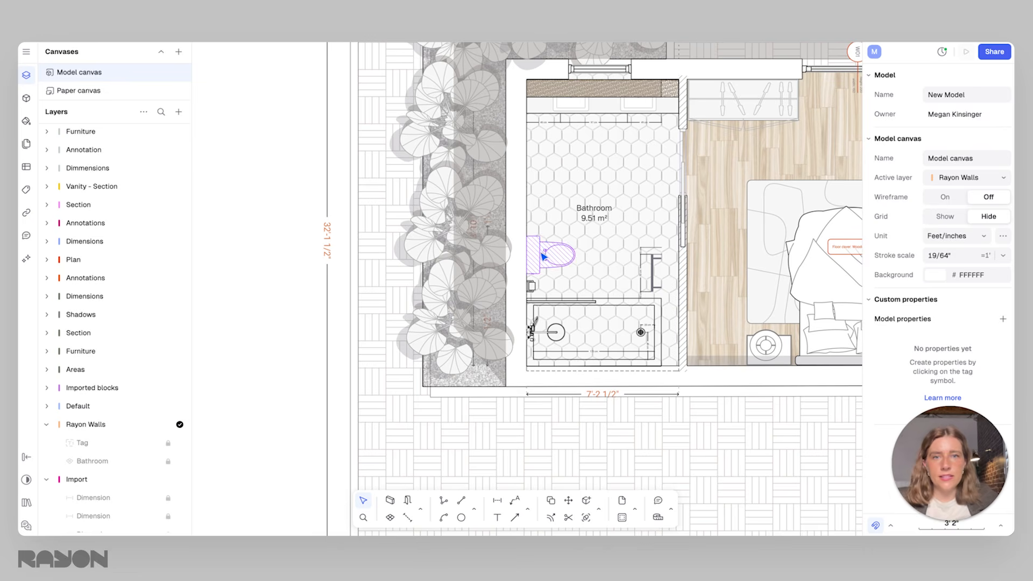
Move the toilet along its wall, closer to the console vanity
click(541, 257)
drag(542, 257, 545, 180)
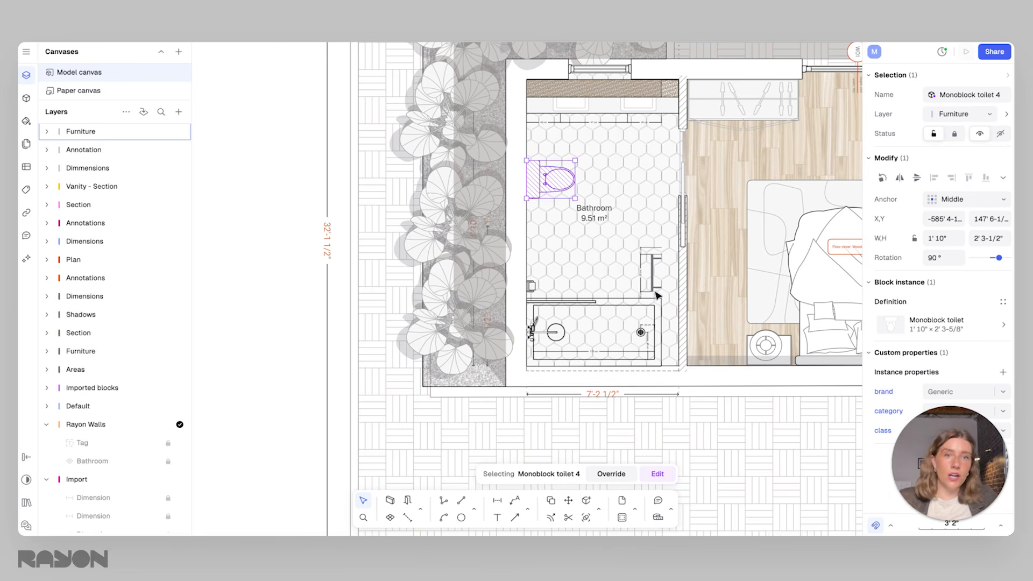
key(Escape)
Stretch the shower's outer rectangle to the full 7' 2-1/2" room width
click(658, 319)
ctrl+scroll(659, 320, up, 3)
drag(667, 327, 690, 315)
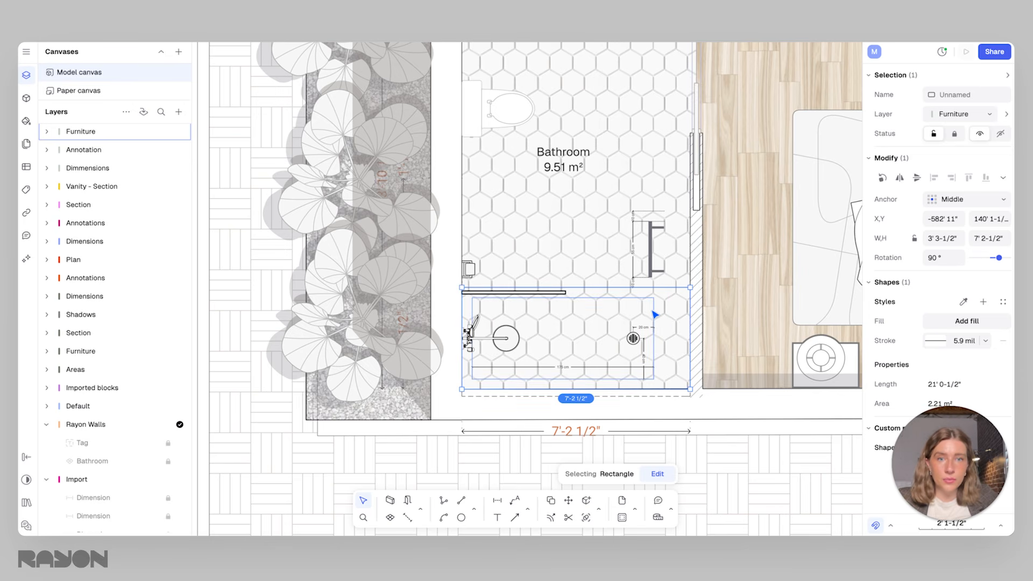
Delete the entire console vanity layout from the tiled bathroom
ctrl+scroll(624, 311, down, 4)
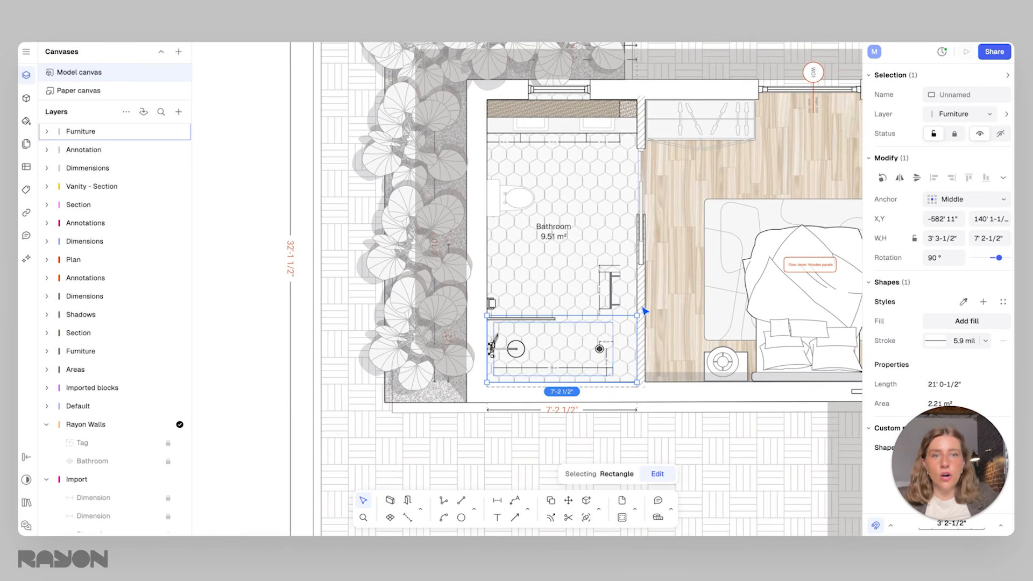
drag(652, 414, 406, 84)
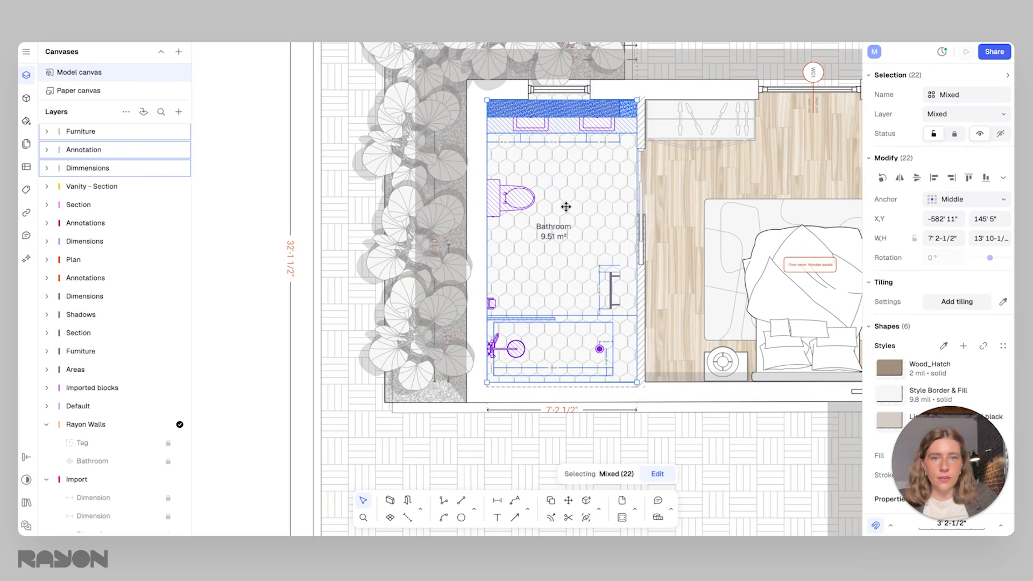
key(Delete)
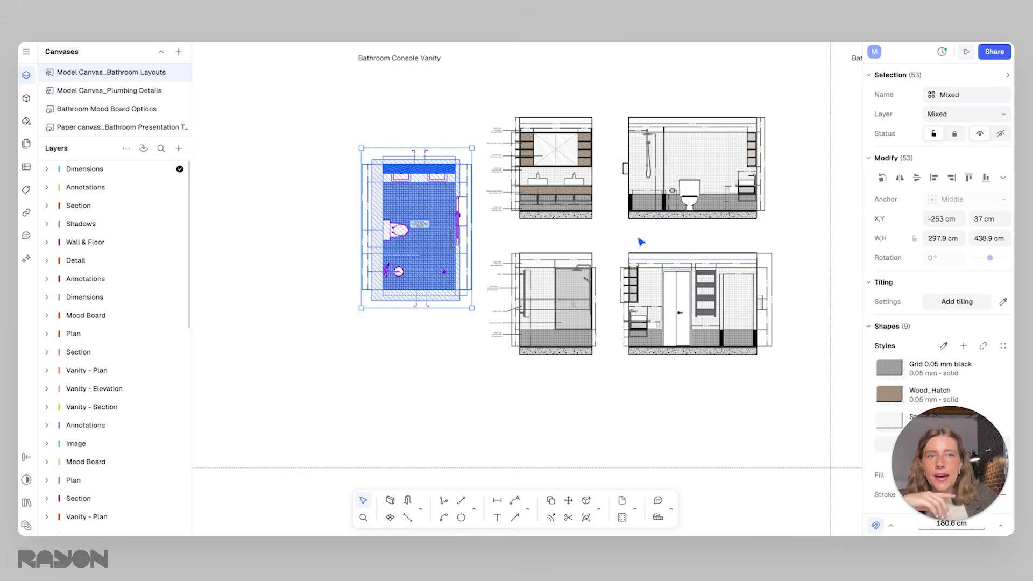
Copy the complete floor plan from the Bathroom Freestanding Vanity layout on the Bathroom Layouts canvas
middle_drag(645, 226, 466, 231)
scroll(465, 231, down, 4)
middle_drag(539, 224, 364, 316)
middle_drag(620, 266, 558, 226)
scroll(558, 226, up, 2)
scroll(561, 231, up, 4)
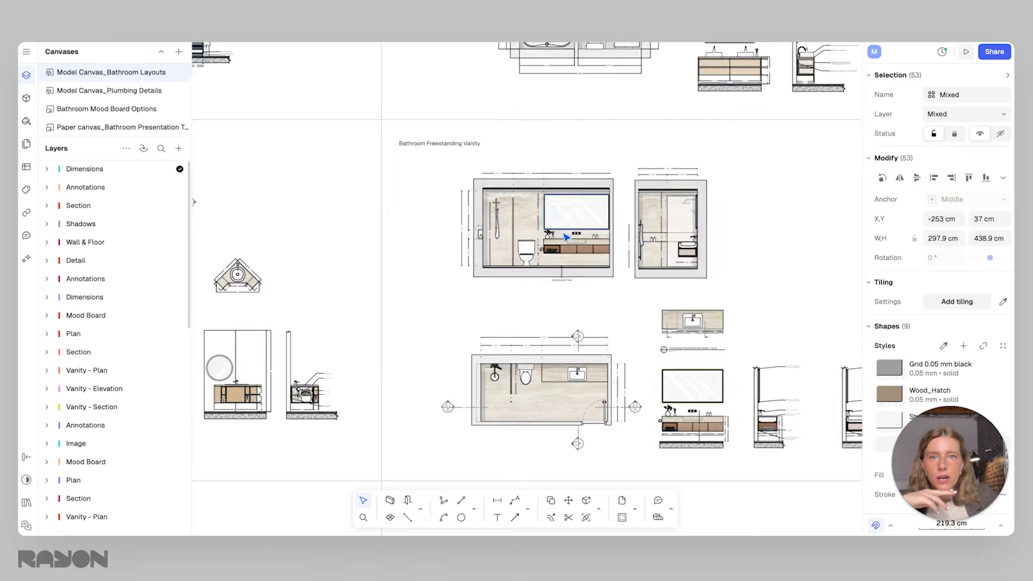
scroll(636, 359, up, 3)
middle_drag(635, 358, 585, 308)
scroll(617, 290, down, 1)
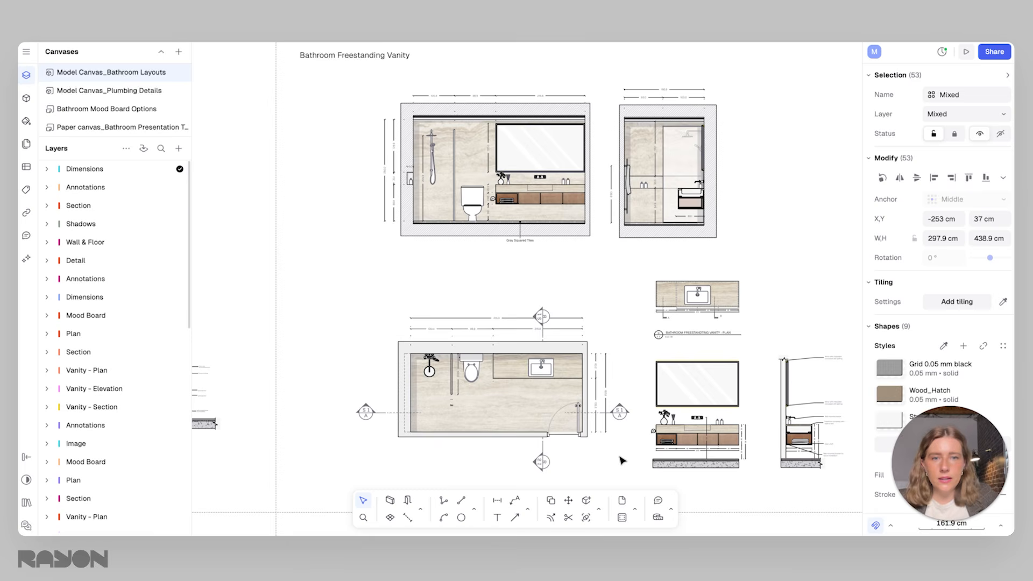
drag(631, 466, 343, 295)
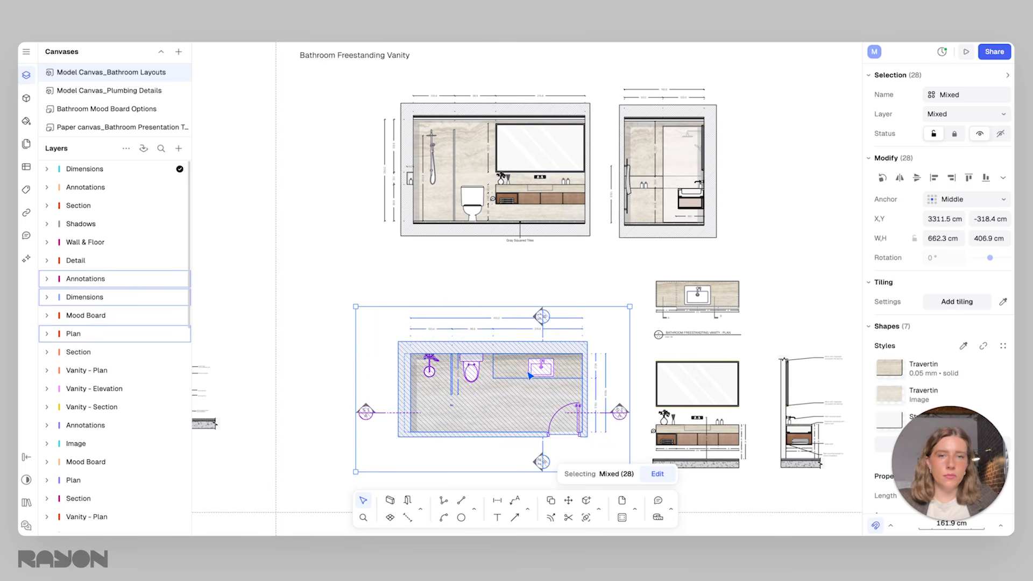
right_click(525, 360)
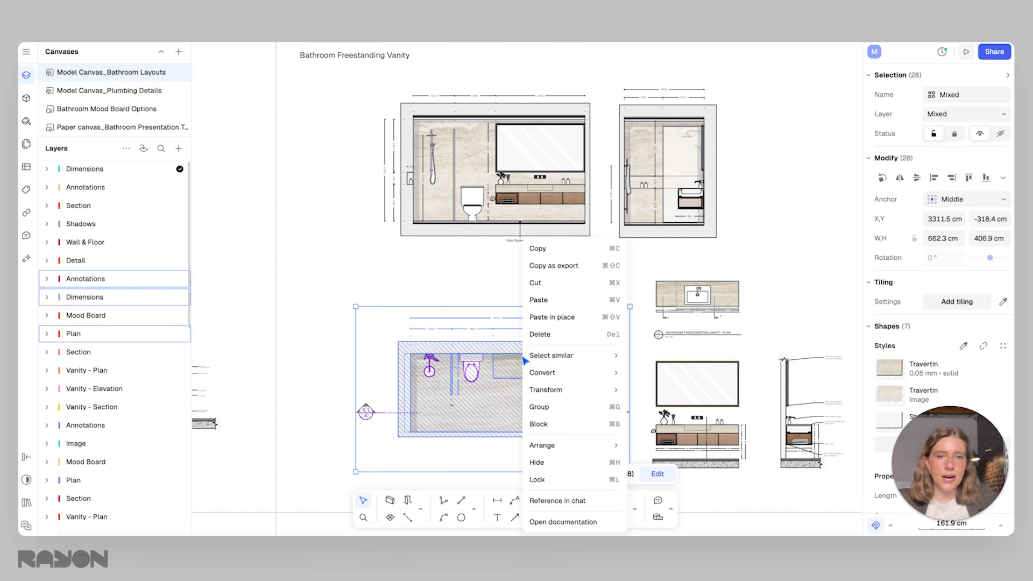
click(574, 269)
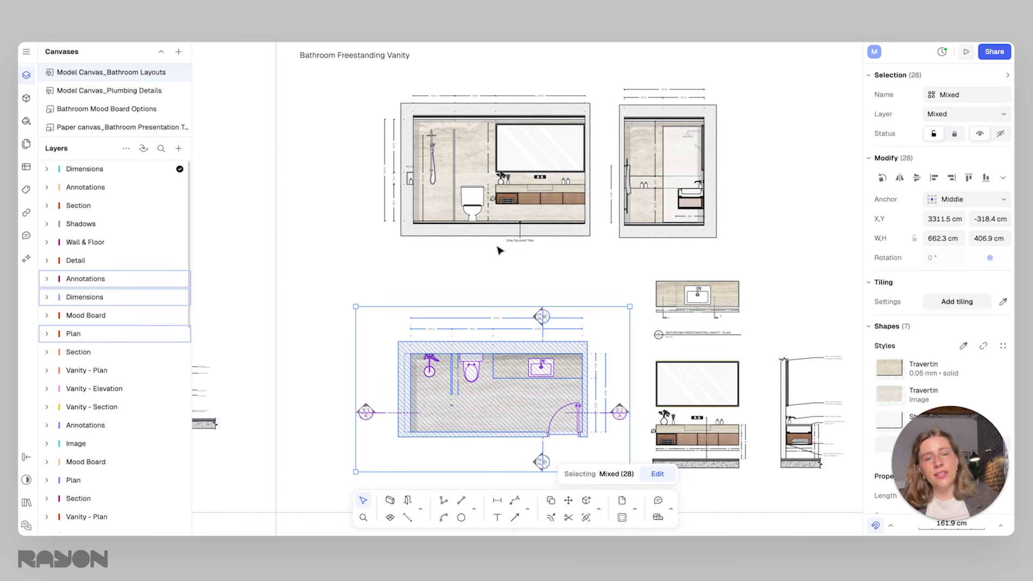
middle_drag(629, 322, 609, 314)
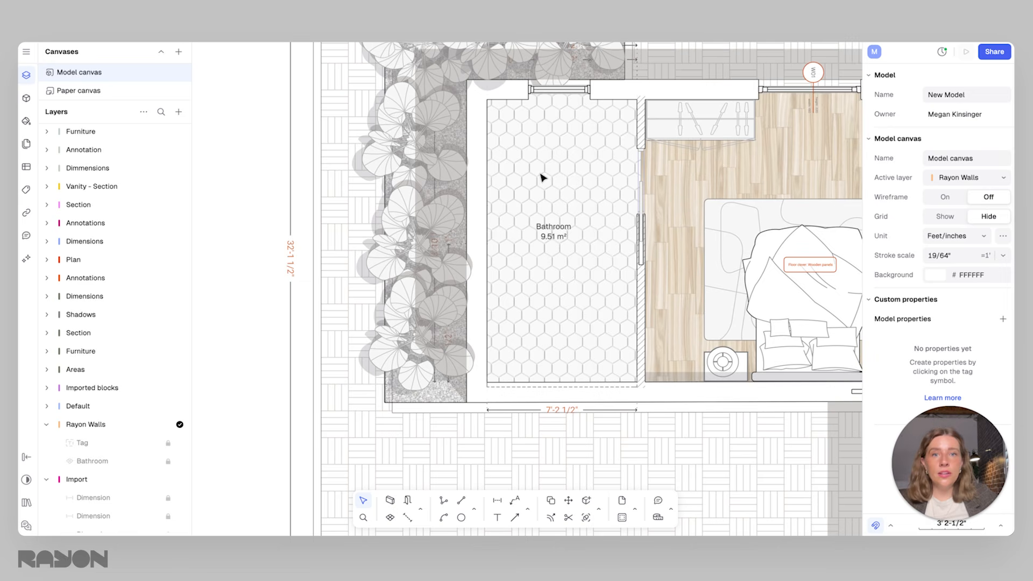
Paste the freestanding vanity plan into the house model, move it outside the terrace and rotate it 90° counter-clockwise
right_click(542, 177)
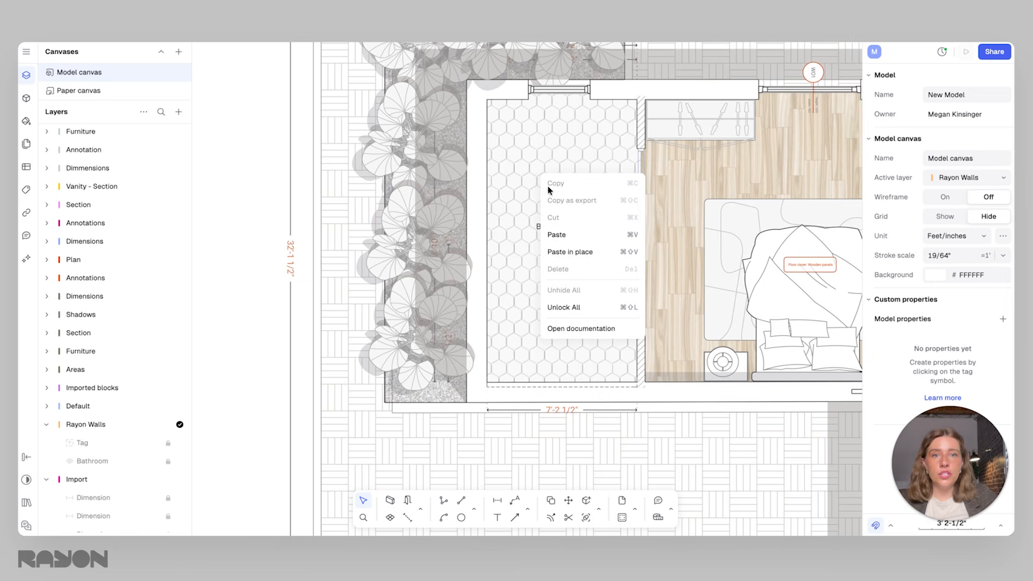
click(563, 250)
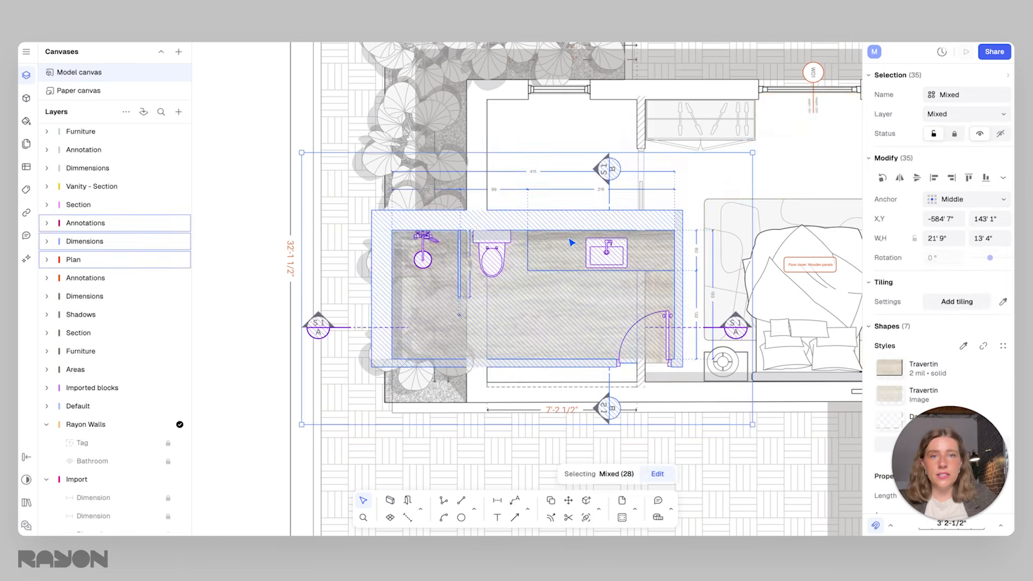
scroll(570, 239, down, 5)
drag(622, 240, 492, 226)
scroll(574, 303, up, 3)
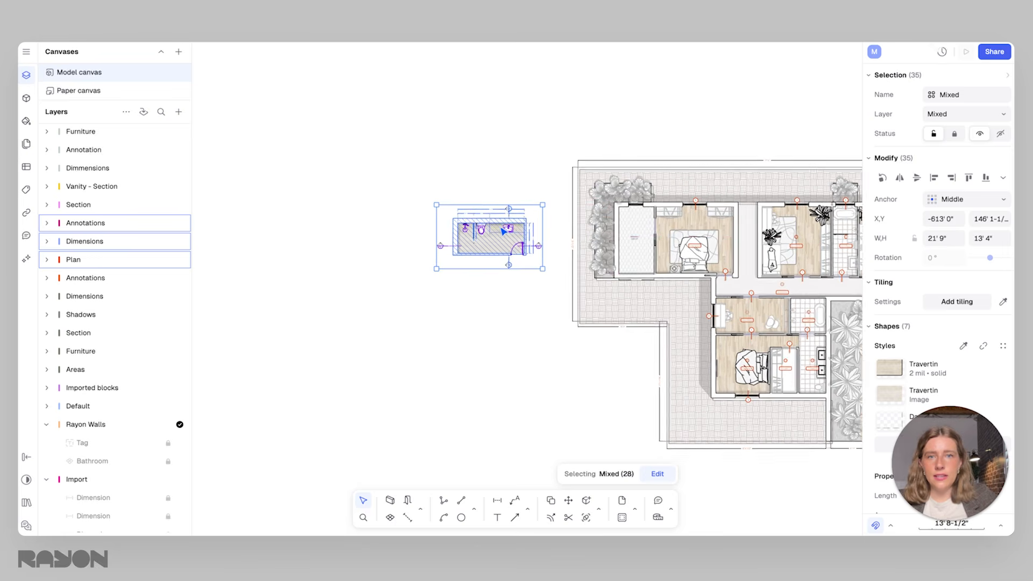
drag(562, 290, 531, 159)
click(511, 140)
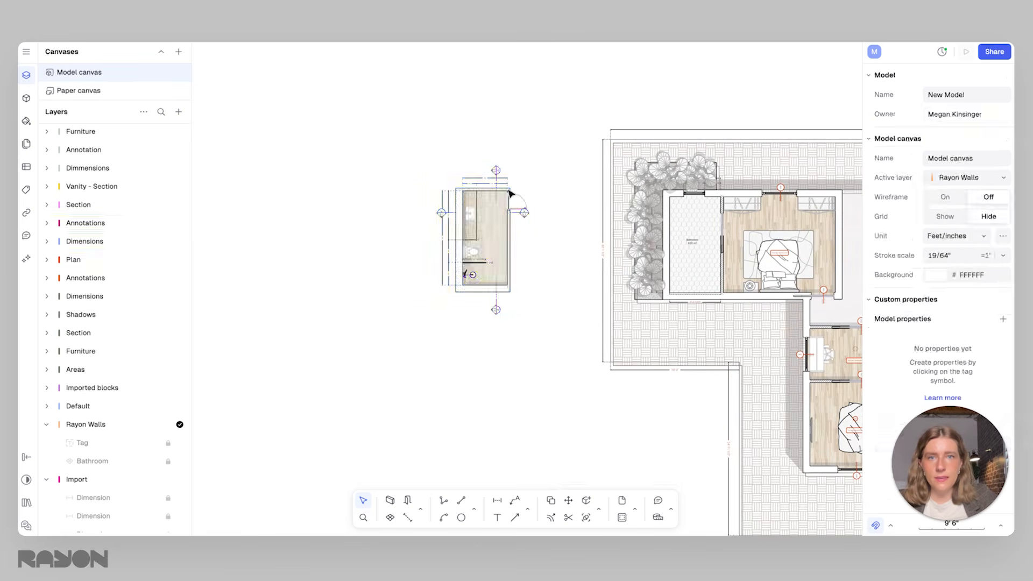
Delete the walls, door, outer dimensions and section markers around the pasted freestanding vanity plan
scroll(477, 179, up, 5)
drag(384, 151, 560, 203)
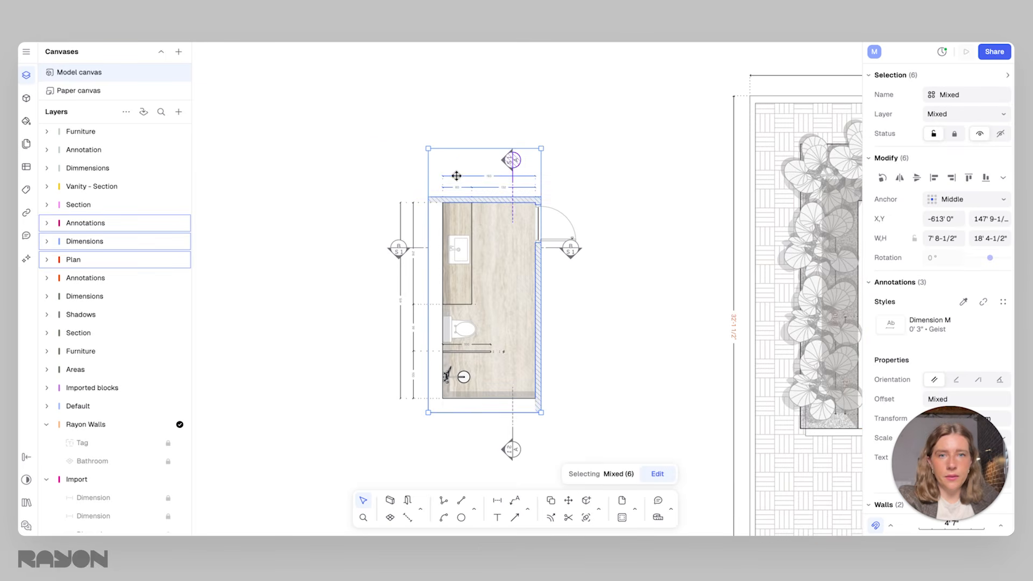
mouse_move(593, 314)
mouse_down()
mouse_move(538, 185)
mouse_move(546, 191)
mouse_up()
key(Delete)
mouse_move(554, 428)
mouse_down()
mouse_move(401, 416)
mouse_move(363, 131)
mouse_up()
key(Delete)
key(Delete)
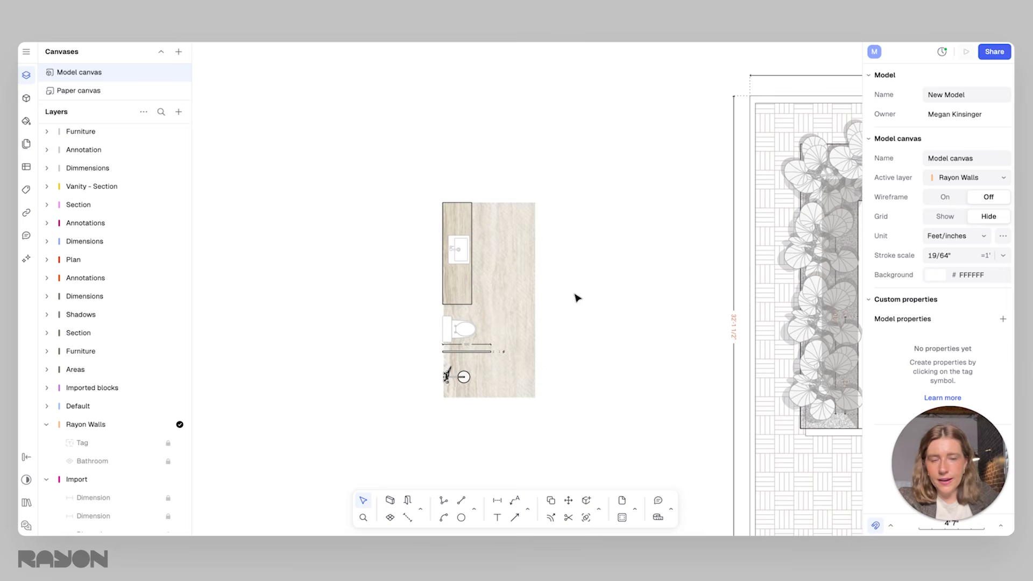
Move the remaining freestanding vanity layout into the house's tiled bathroom, aligned with the corner between the window and planter-side walls
drag(567, 432, 407, 121)
middle_drag(546, 253, 395, 215)
scroll(396, 215, down, 2)
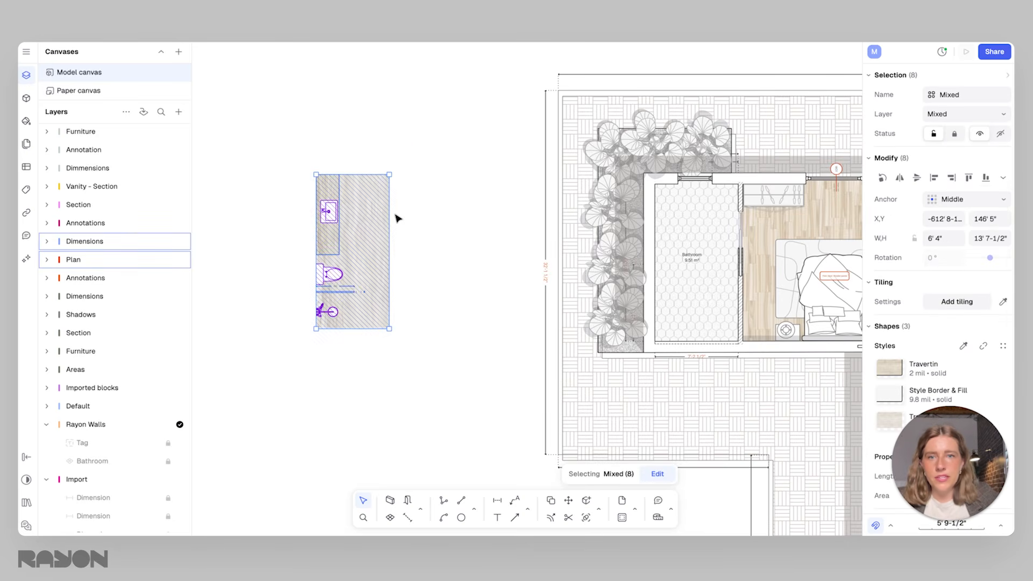
drag(373, 225, 712, 234)
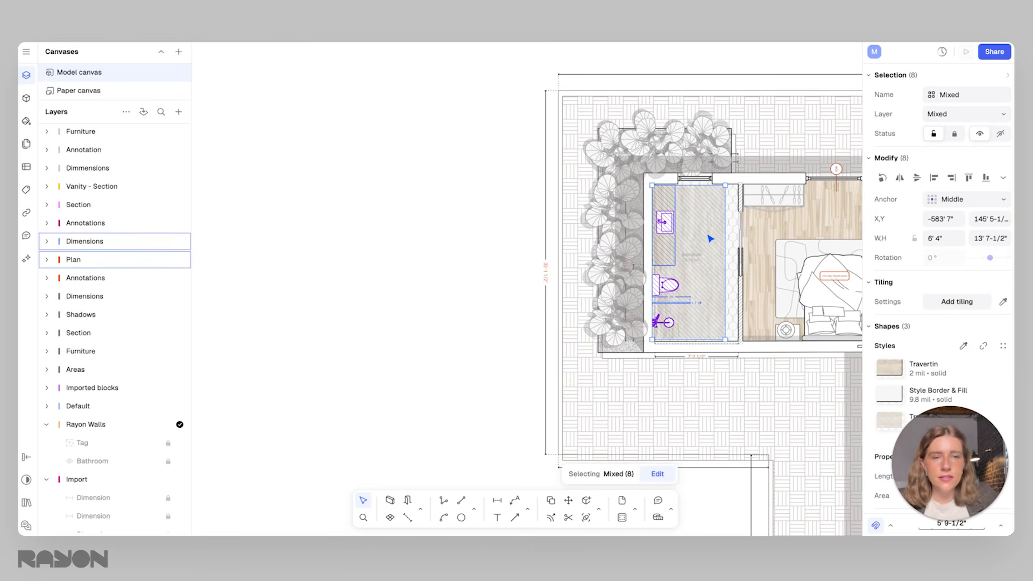
scroll(710, 240, up, 2)
middle_drag(699, 255, 650, 242)
scroll(654, 242, up, 3)
scroll(649, 276, up, 1)
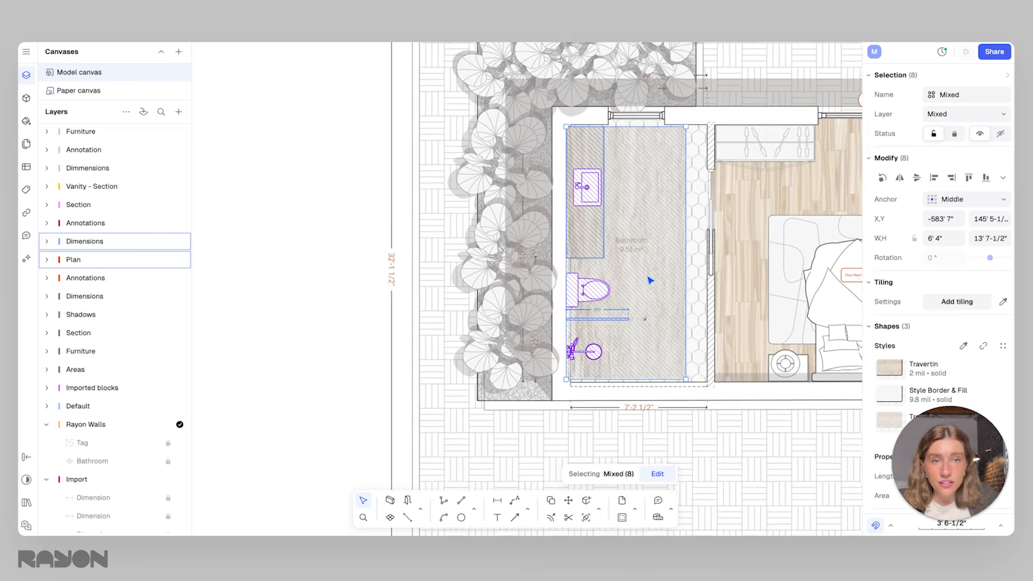
middle_drag(646, 278, 580, 274)
scroll(578, 269, up, 2)
drag(569, 231, 571, 230)
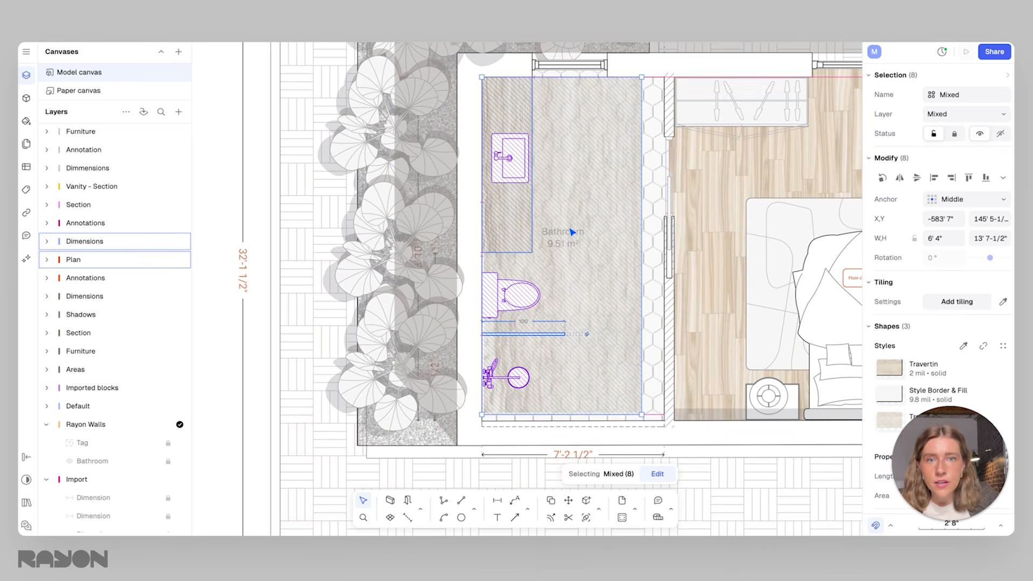
Delete the travertine floor area of the inserted layout in the tiled bathroom
click(648, 247)
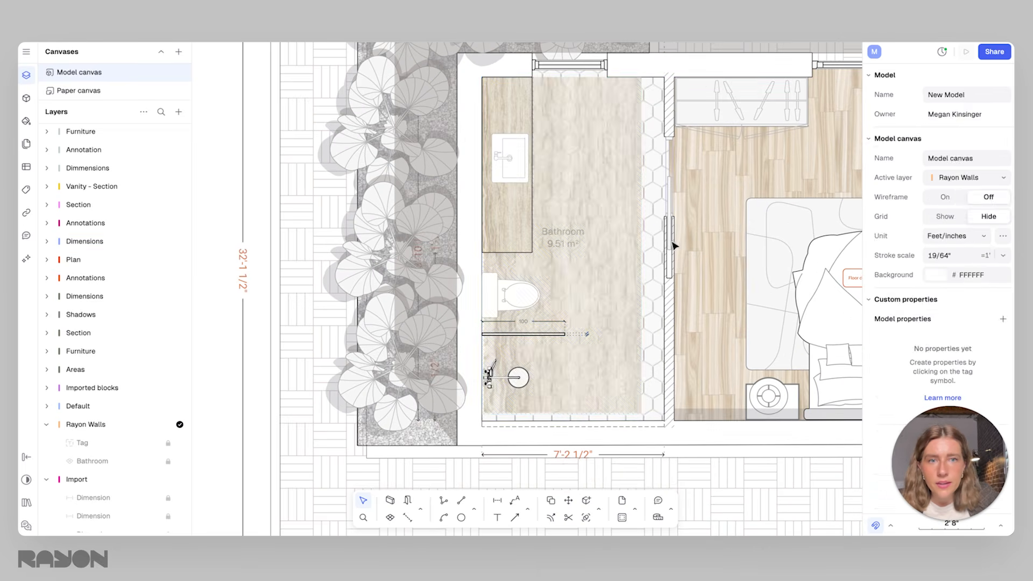
click(616, 244)
key(Delete)
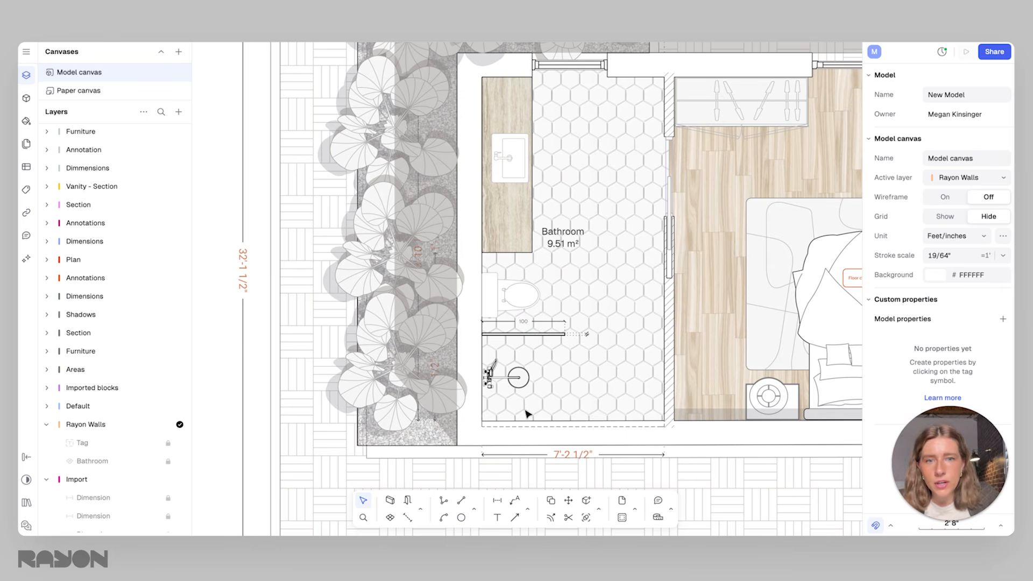
Select the toilet block and review the new bathroom layout within the whole house plan
click(516, 296)
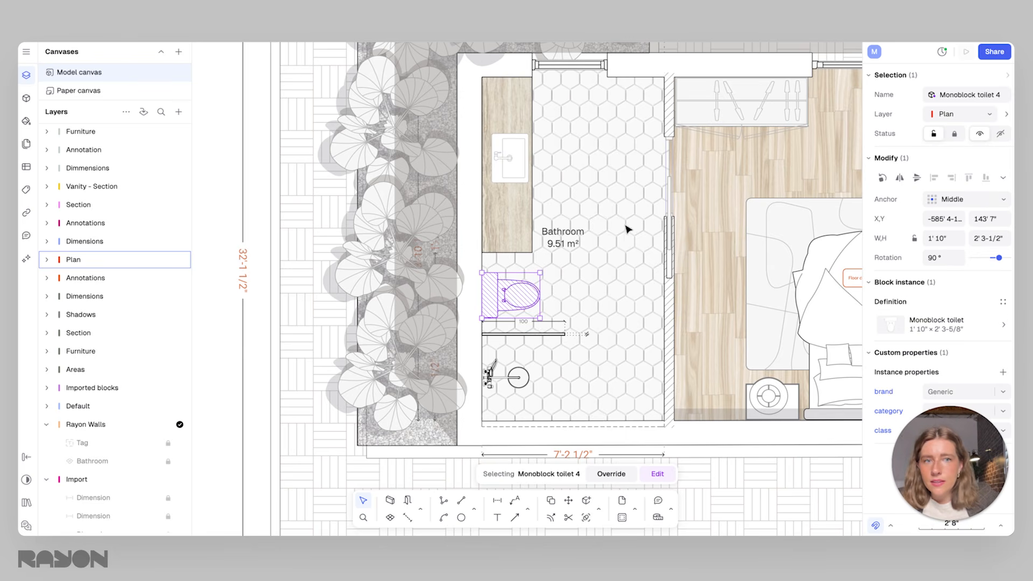
ctrl+scroll(609, 227, down, 1)
scroll(549, 254, right, 2)
scroll(548, 253, up, 1)
click(546, 252)
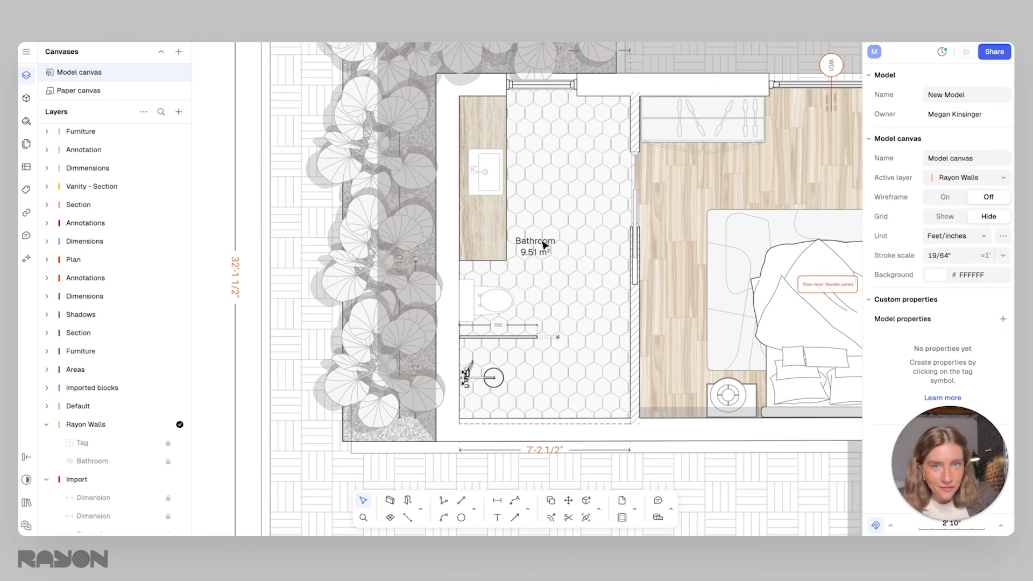
click(482, 316)
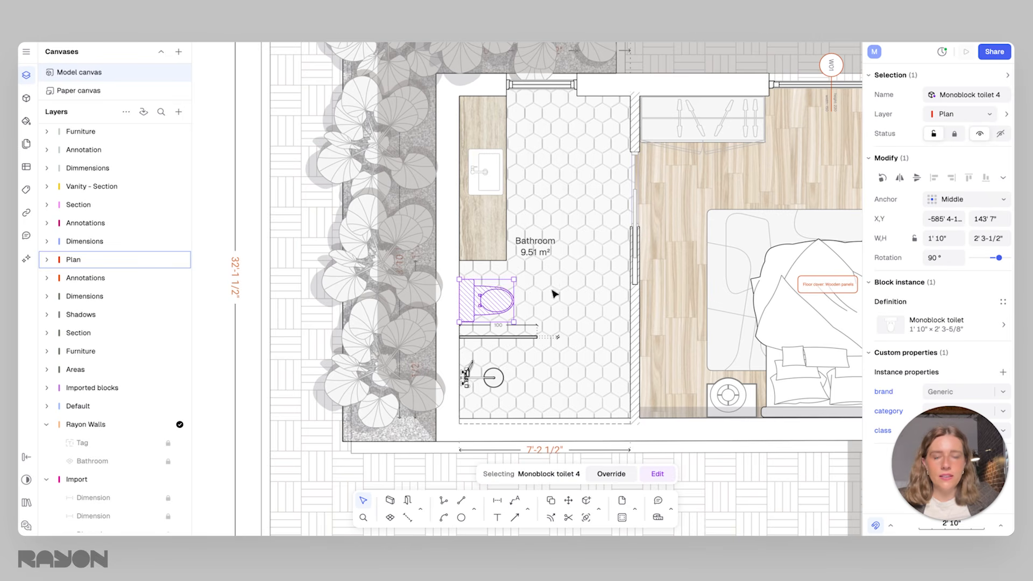
scroll(602, 281, right, 2)
scroll(602, 280, up, 1)
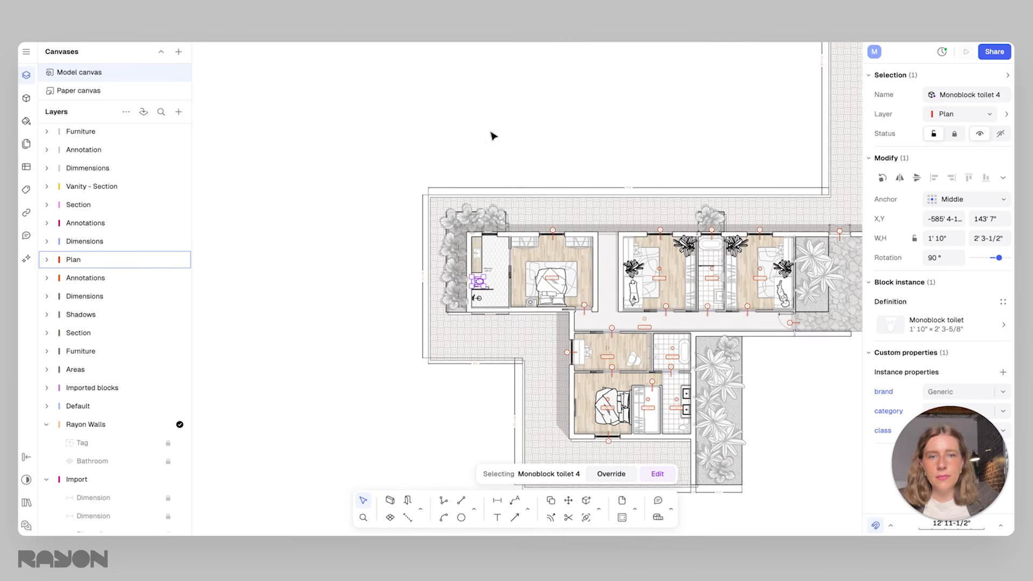
Unlock all locked elements in the model and move the Bathroom area tag away from the vanity to the middle of the open floor
right_click(493, 135)
click(518, 476)
click(497, 258)
scroll(498, 263, up, 10)
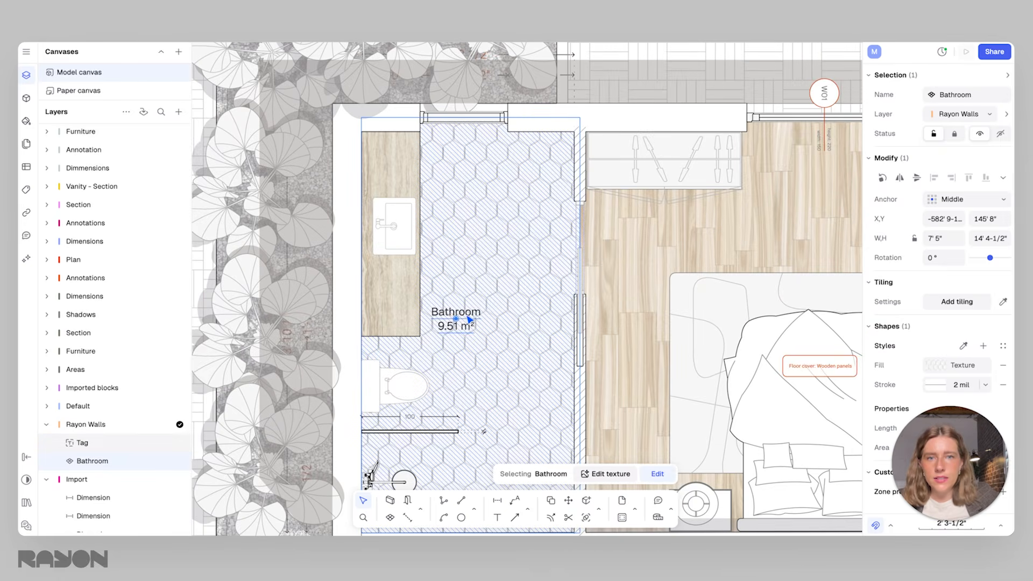
drag(469, 321, 509, 278)
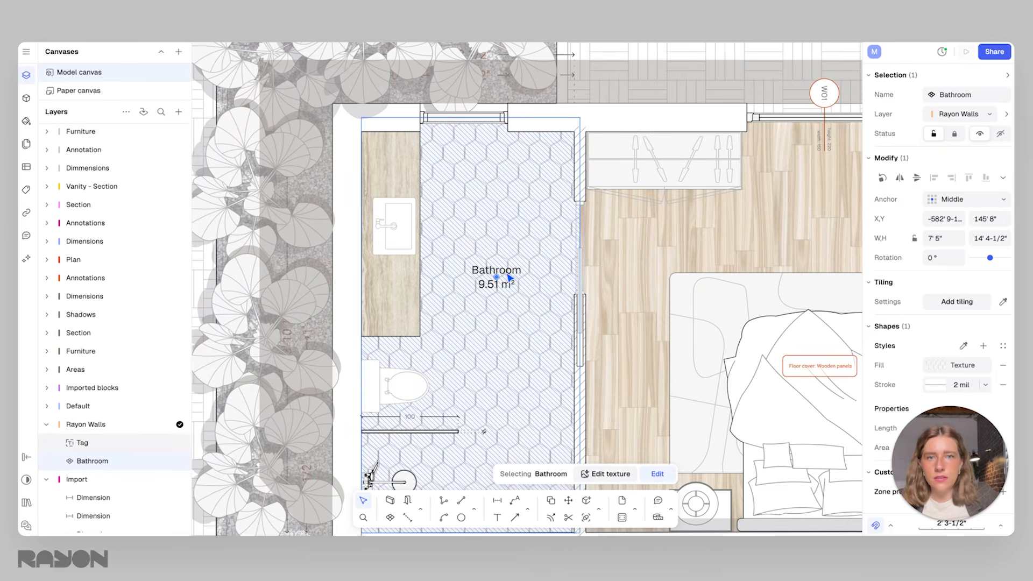
Reduce the opacity of the bathroom floor's Ceramic Hexagon texture to 21%
click(946, 371)
drag(820, 403, 817, 402)
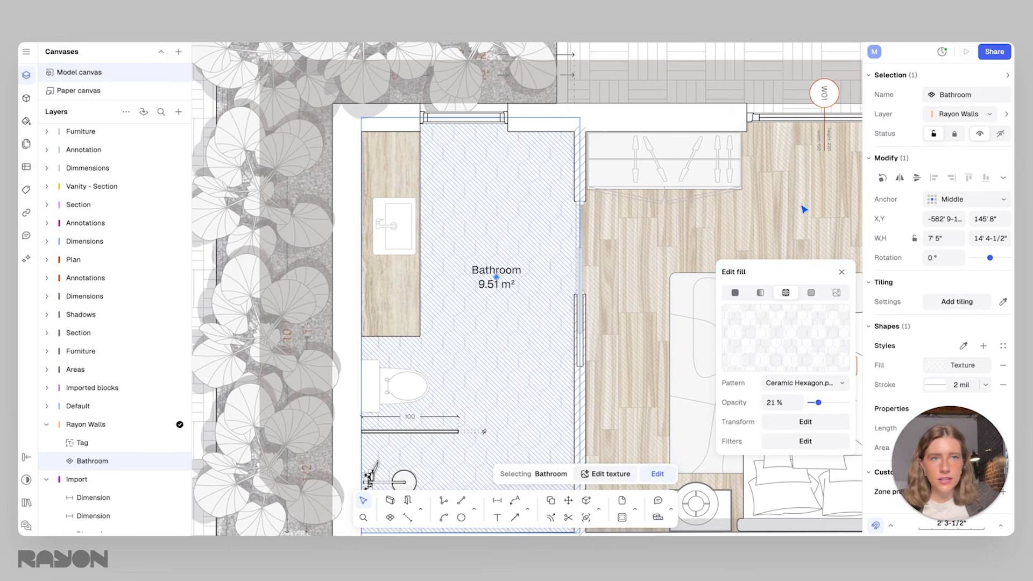
click(393, 165)
Extend the shadow strip along the bedroom's bed-side wall across the bathroom to its planter-side wall, making it 23' 5" long
scroll(418, 256, down, 5)
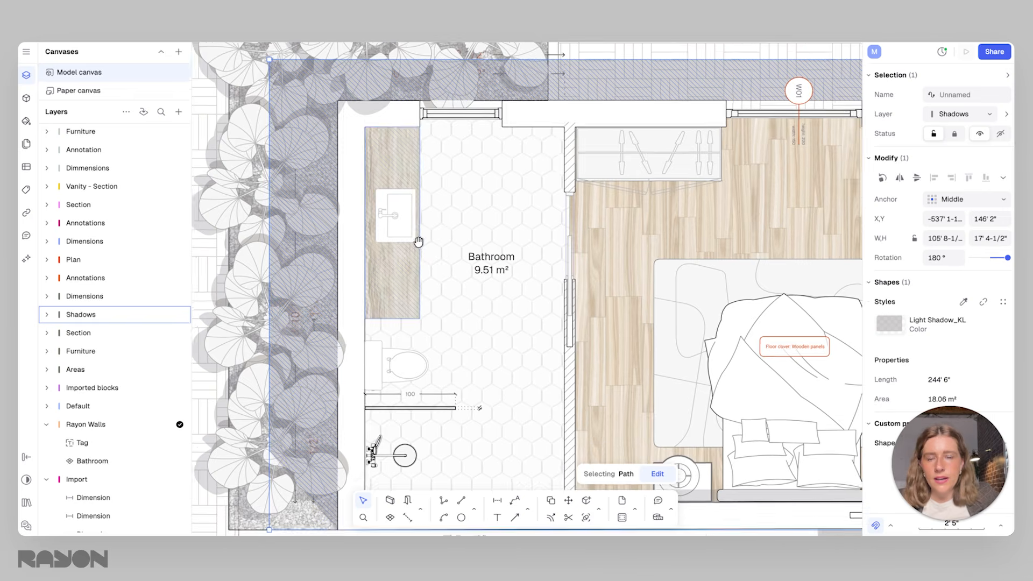
scroll(526, 292, up, 2)
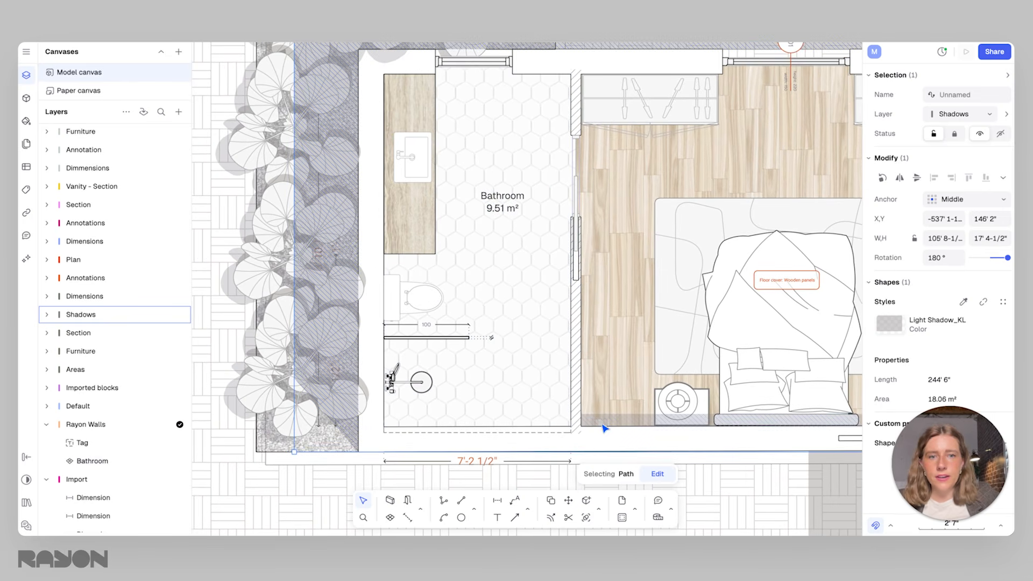
click(603, 419)
drag(580, 417, 385, 417)
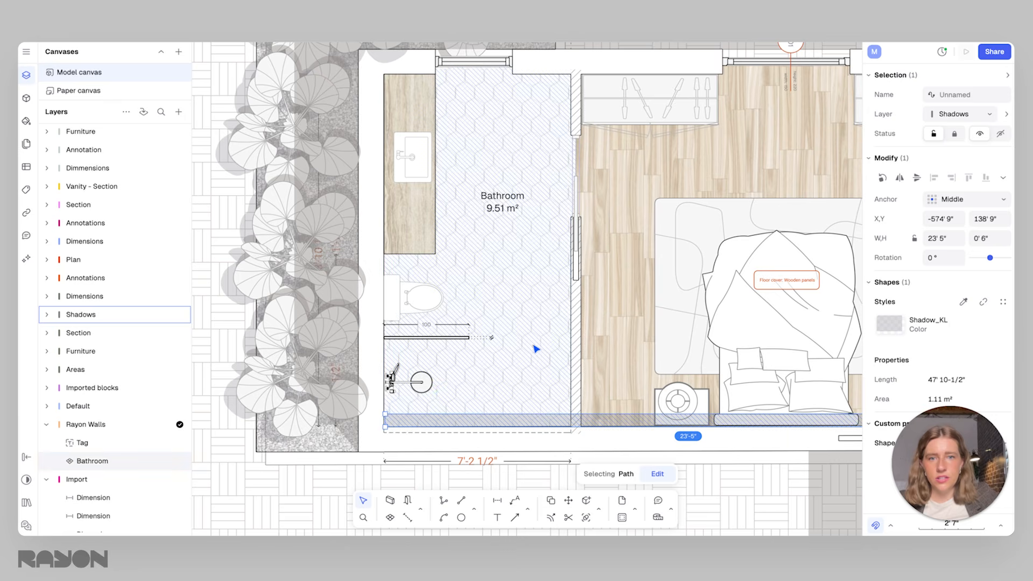
click(439, 387)
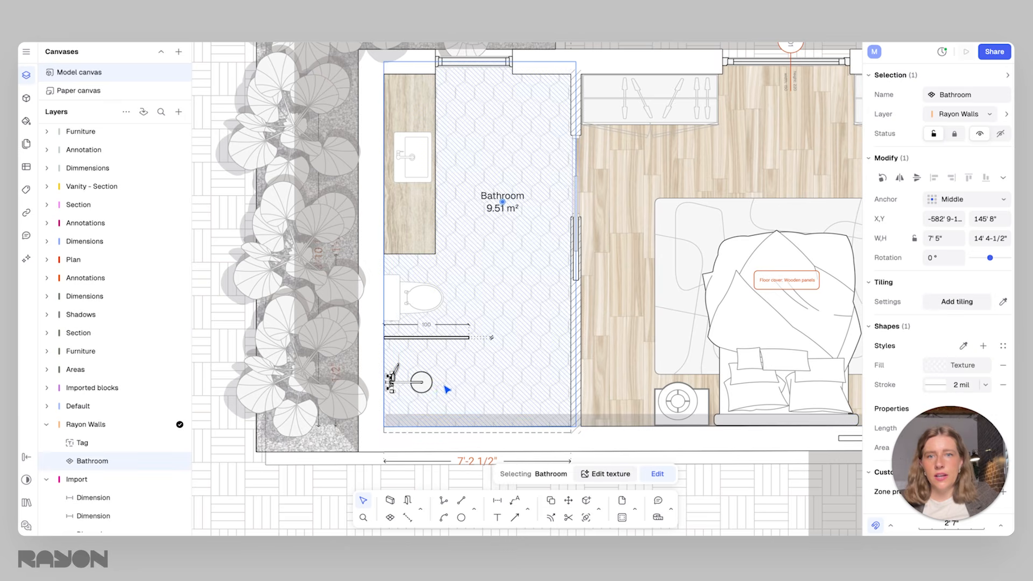
click(615, 422)
scroll(622, 346, up, 2)
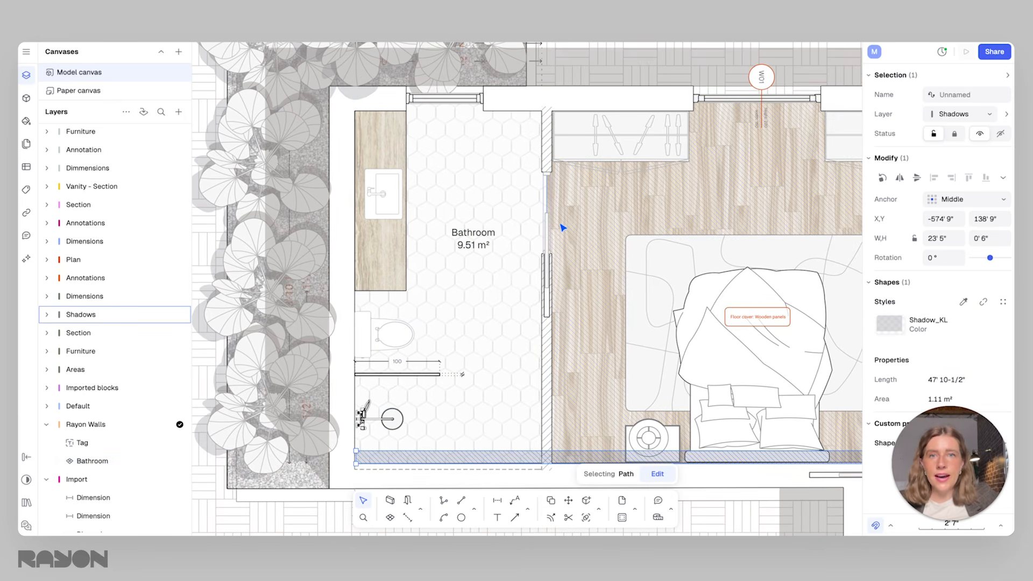
click(562, 228)
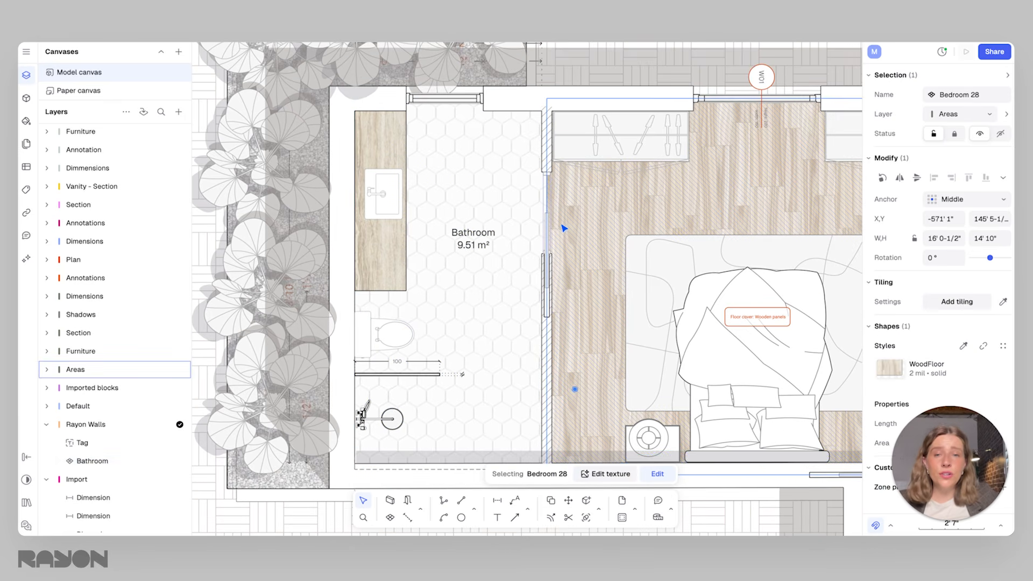
Detach the vanity countertop rectangle from its saved Travertin style
click(399, 148)
click(380, 196)
click(380, 128)
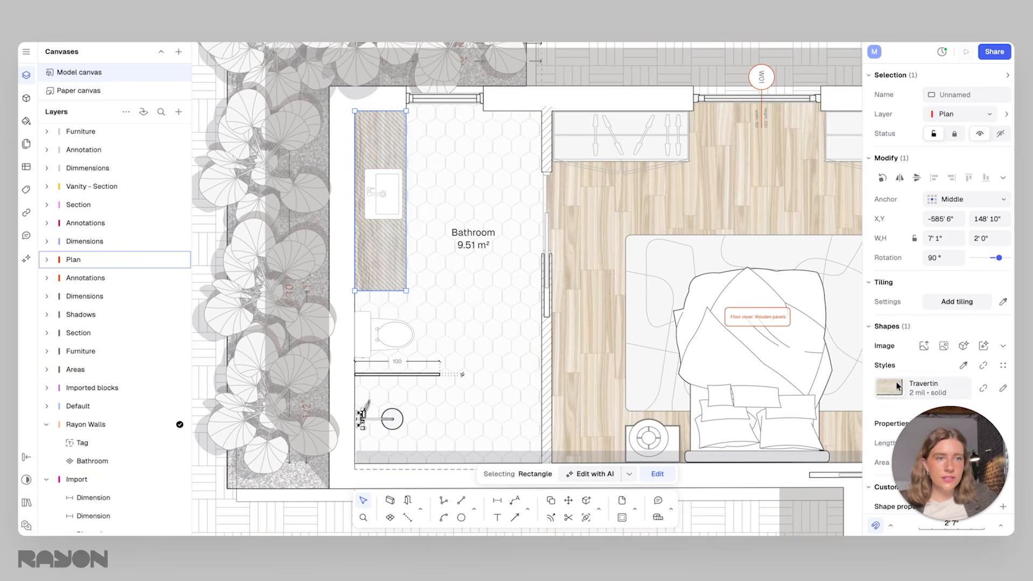
click(981, 367)
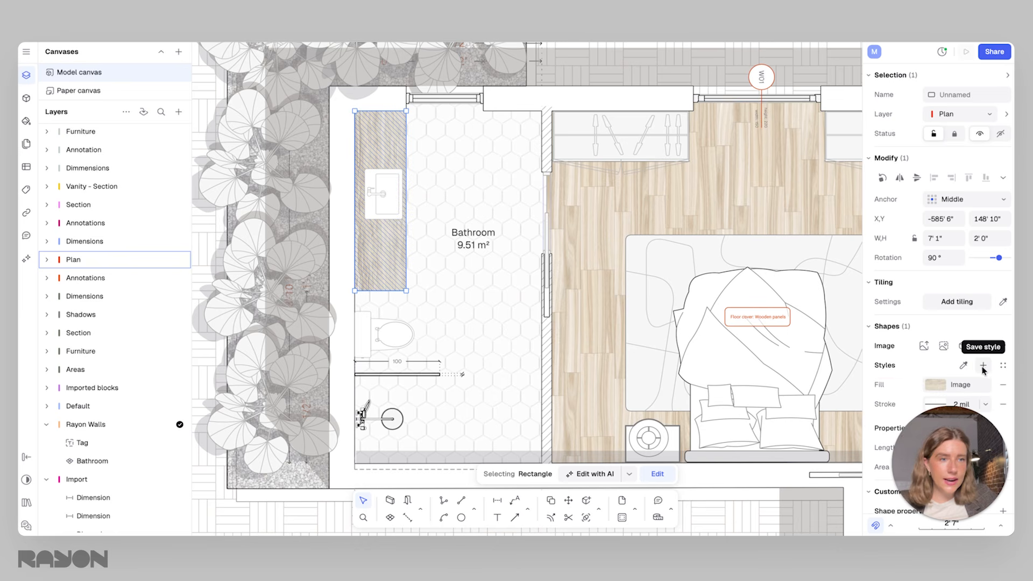
Change the vanity countertop's fill from an image to the Terrazzo texture pattern
click(934, 382)
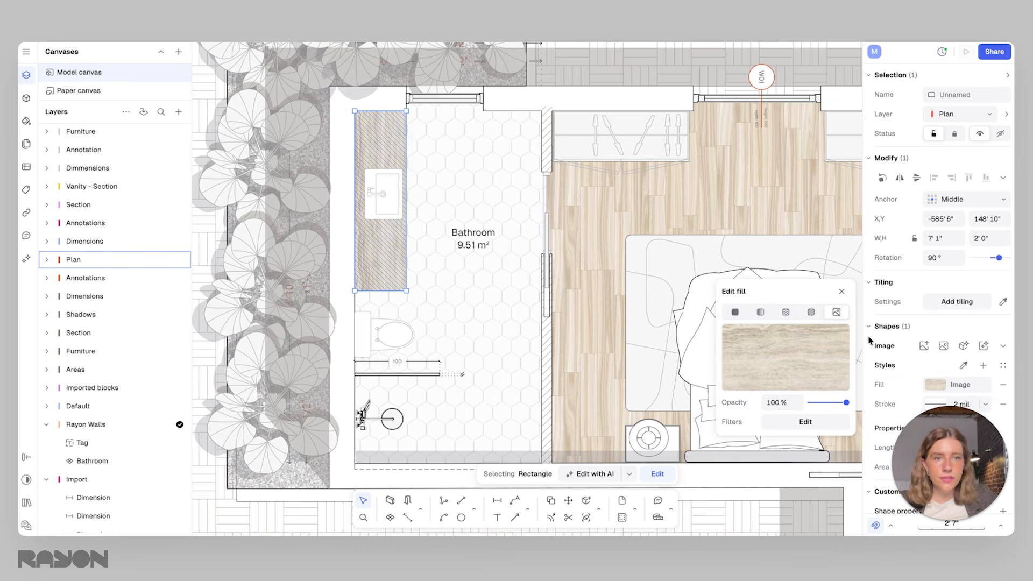
click(810, 308)
click(787, 283)
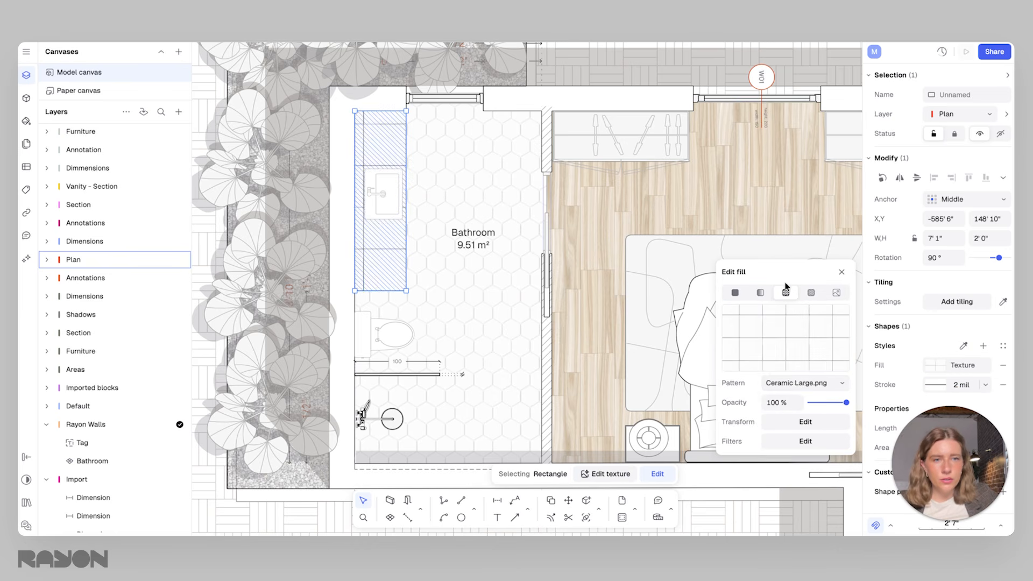
click(795, 383)
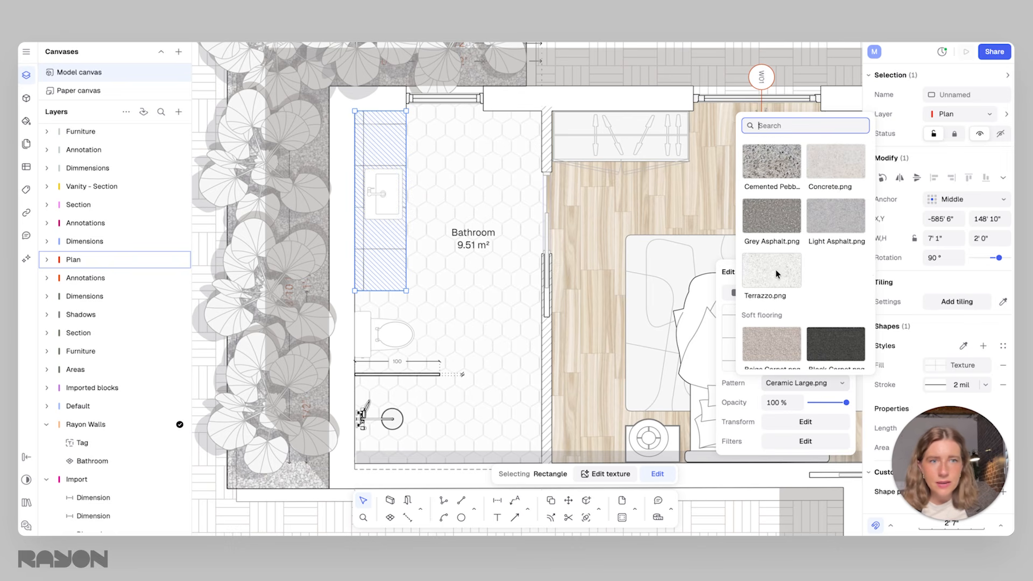
click(777, 274)
click(418, 150)
click(419, 150)
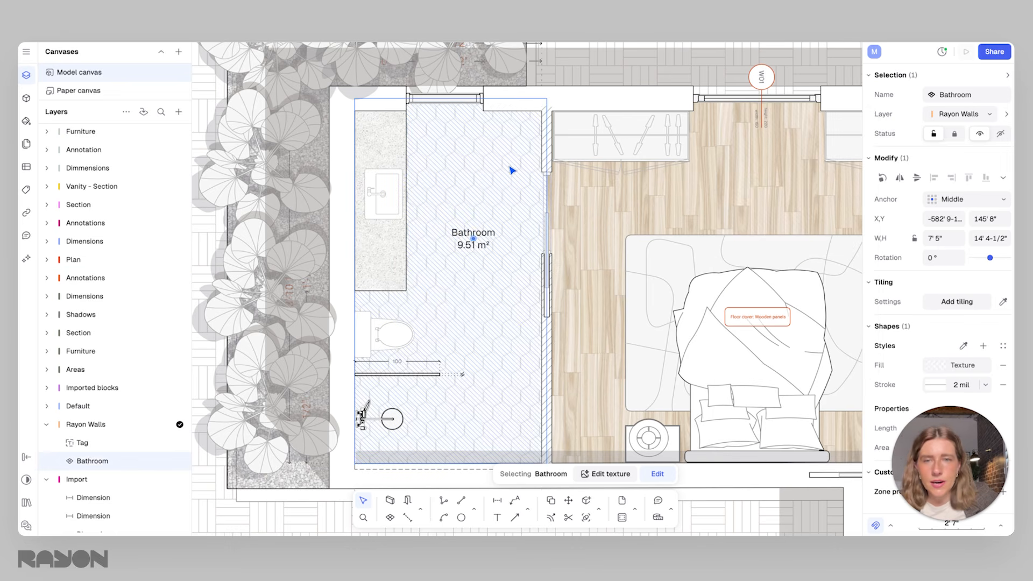
click(554, 167)
click(530, 242)
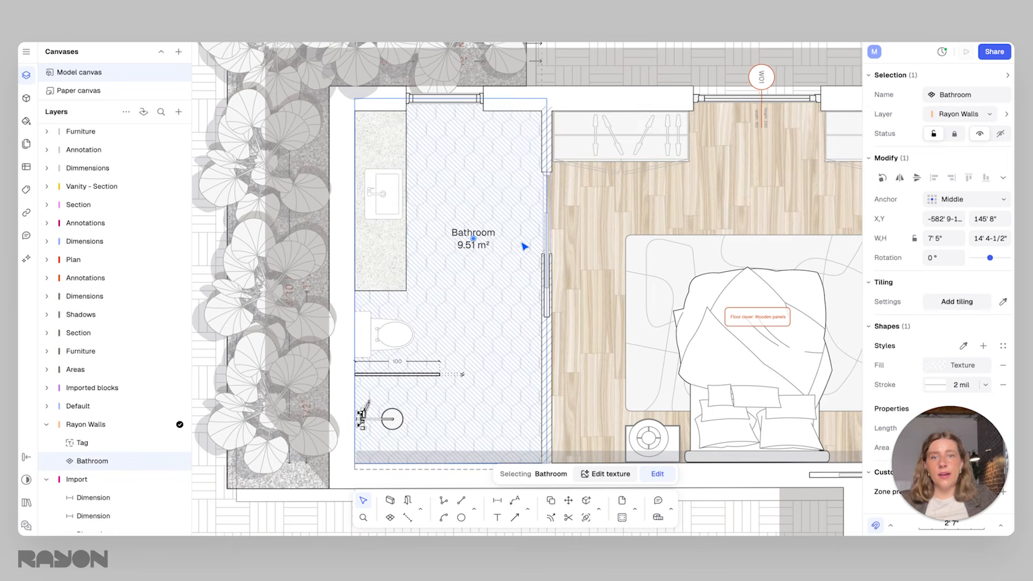
Try shortening the terrazzo countertop to 4' 6-1/2" with its sink shifted toward the window wall and the toilet moved closer
scroll(536, 245, down, 2)
scroll(562, 306, down, 1)
click(611, 230)
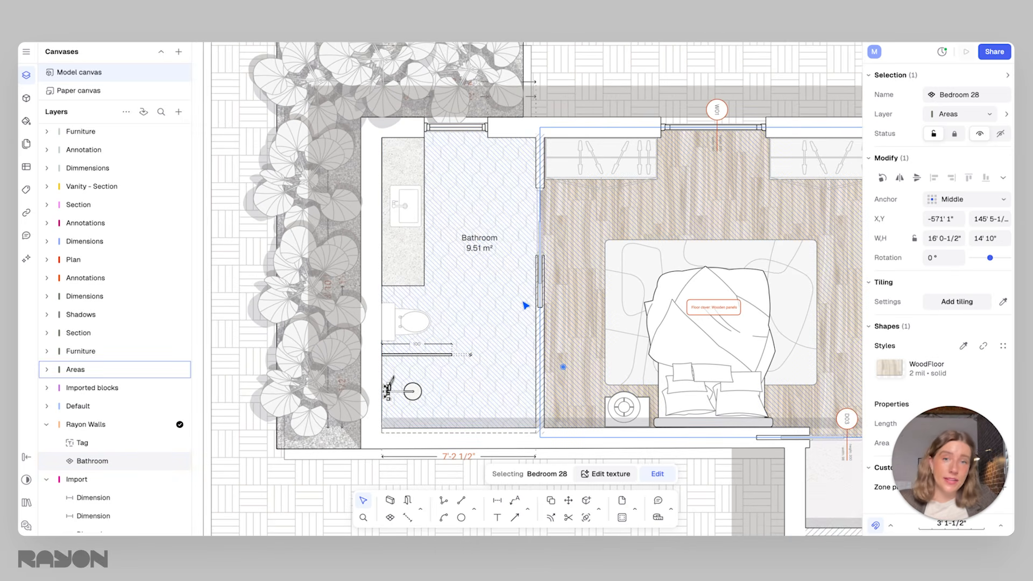
click(422, 162)
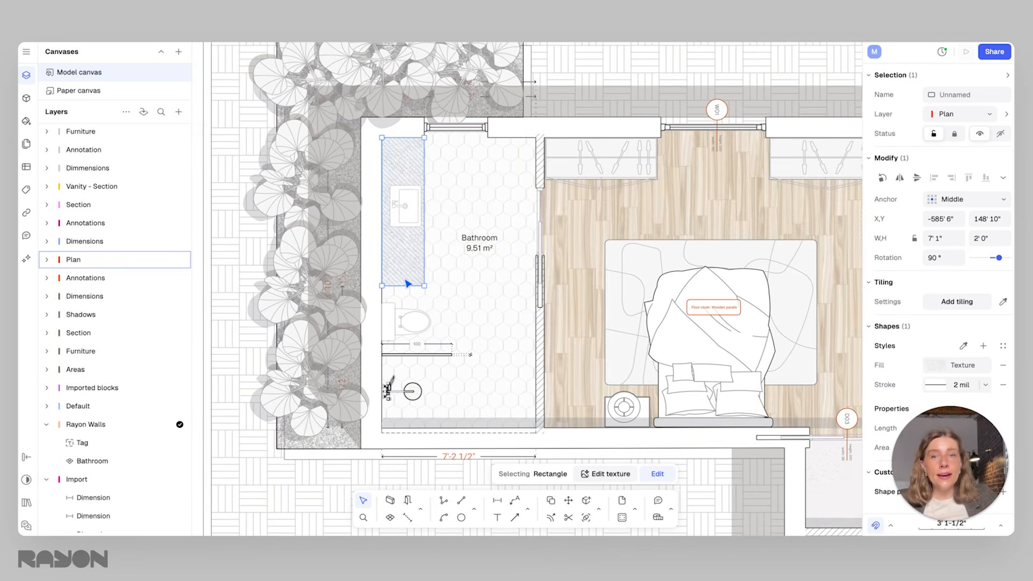
drag(403, 285, 412, 192)
click(408, 235)
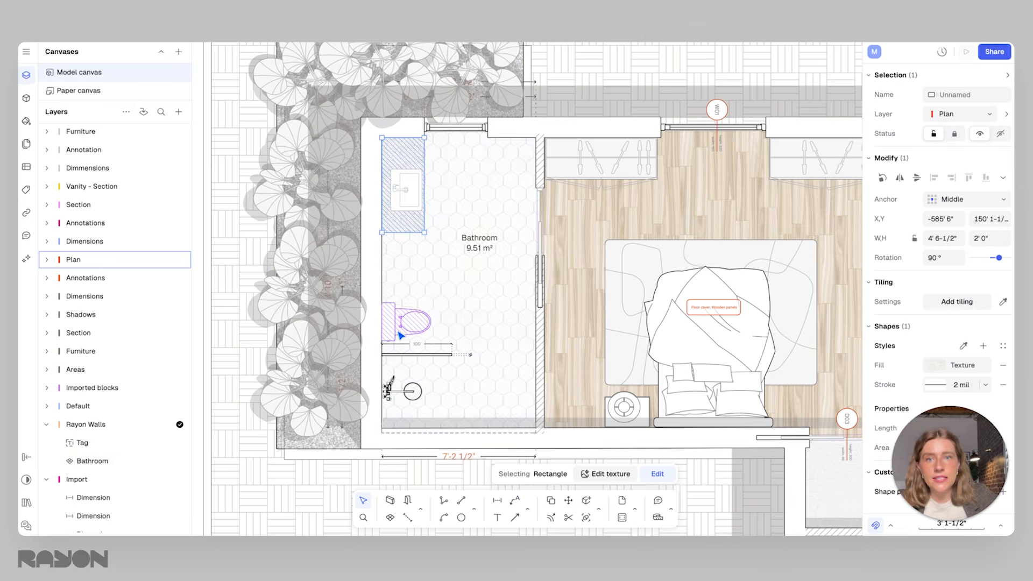
drag(400, 336, 401, 294)
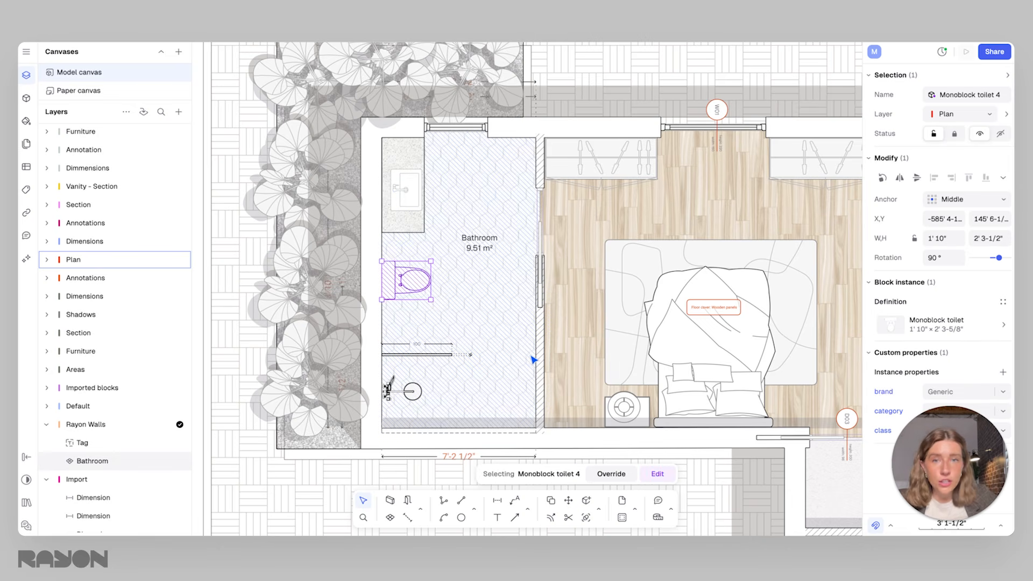
key(ctrl+z)
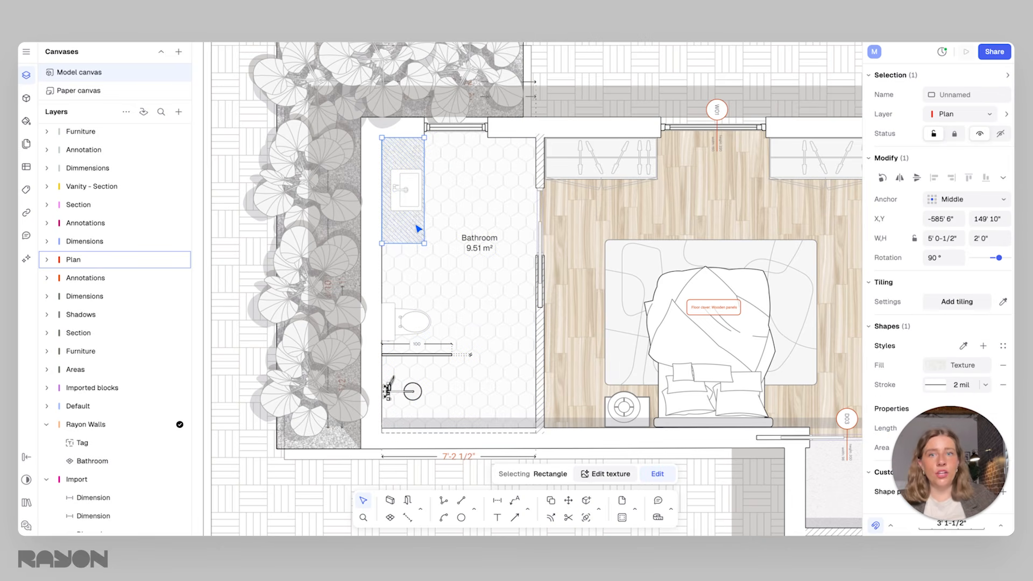
Lengthen the vanity countertop toward the toilet and duplicate the Vernica sink on it to form a double-sink vanity
click(412, 205)
click(400, 236)
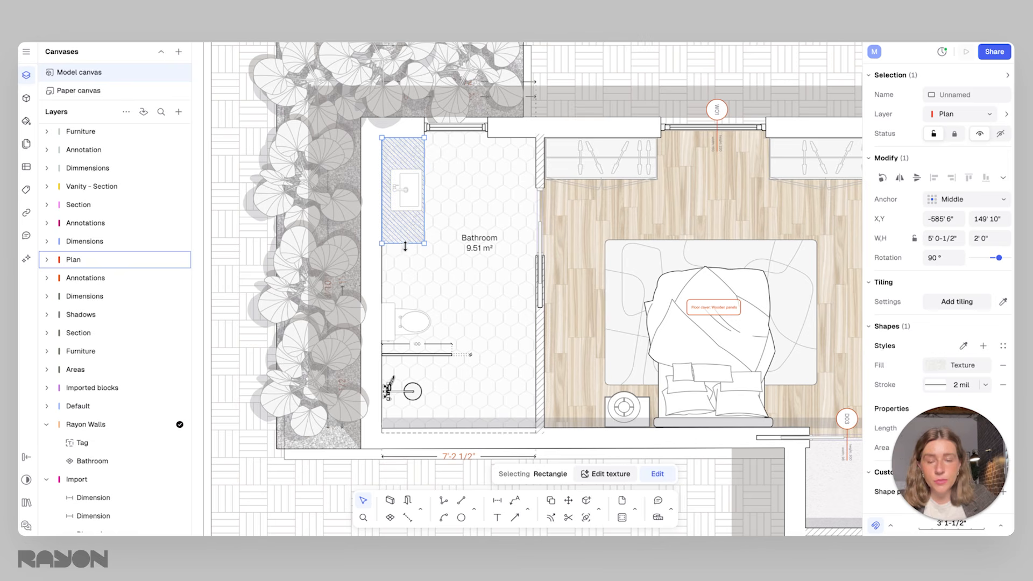
drag(405, 246, 405, 282)
click(402, 189)
drag(401, 189, 405, 245)
click(485, 204)
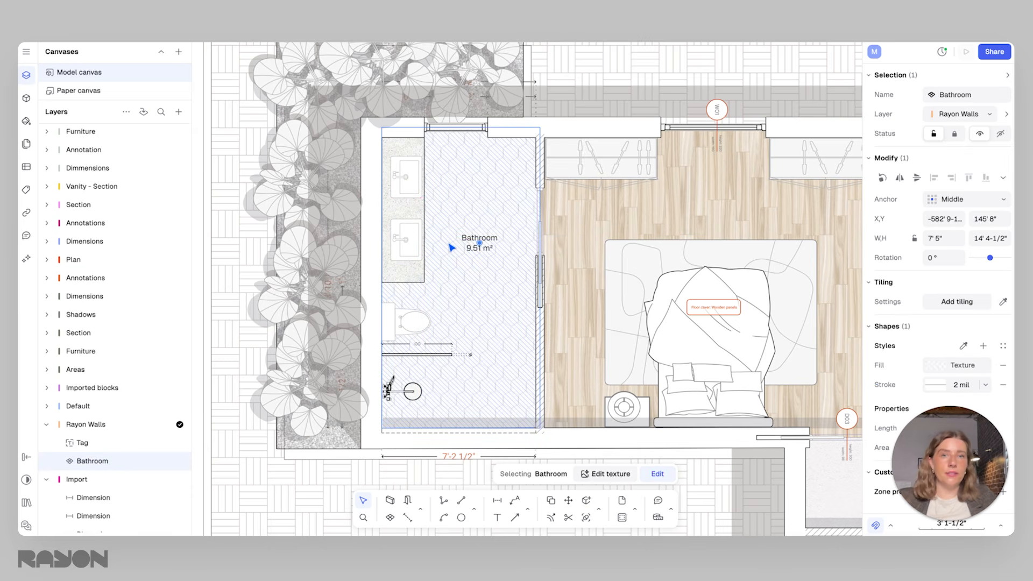
click(407, 242)
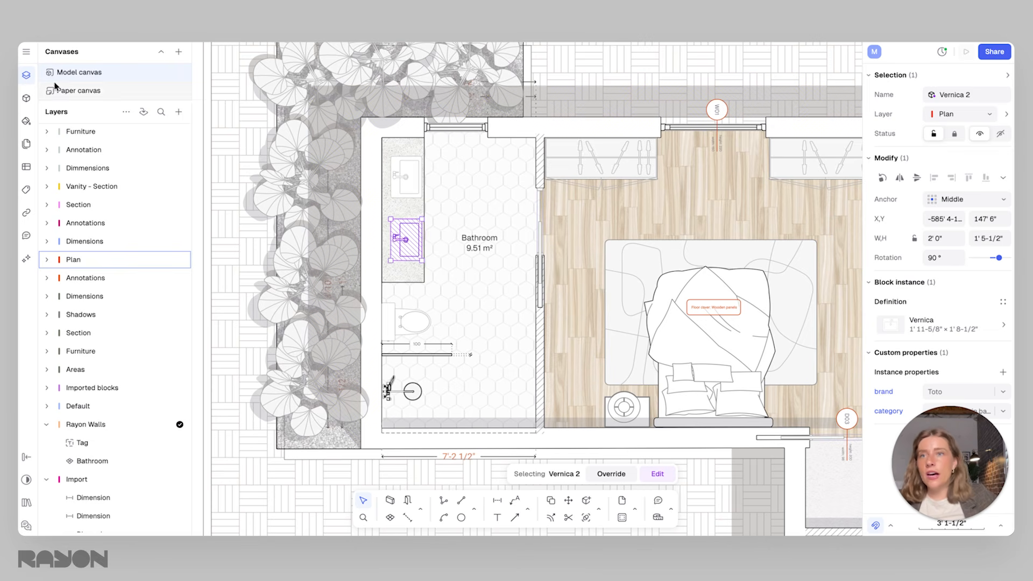
Open the Bathrooms & public restrooms collection in the block libraries
click(27, 99)
click(152, 52)
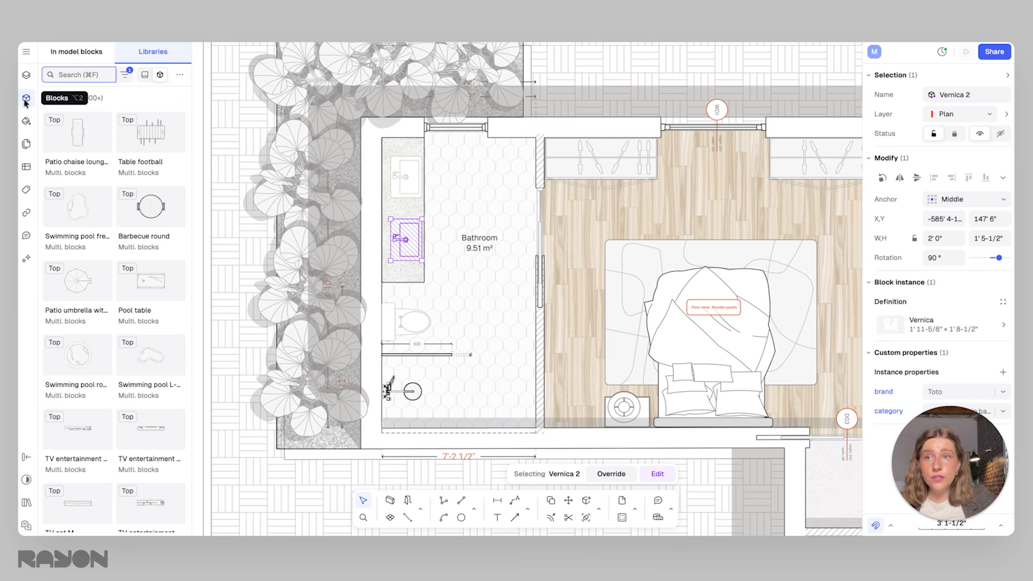
click(145, 74)
scroll(129, 178, down, 3)
scroll(132, 219, down, 1)
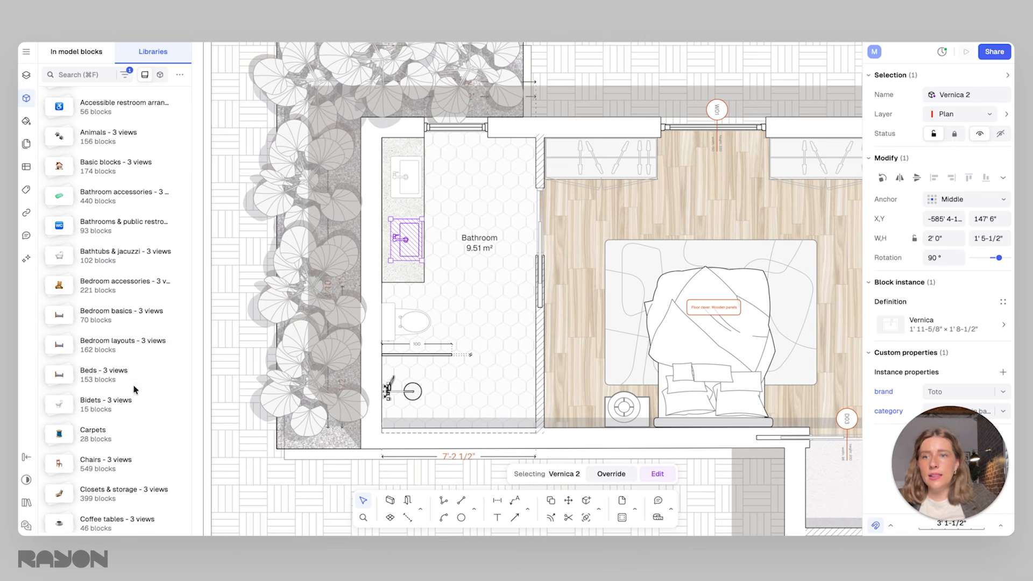
click(109, 232)
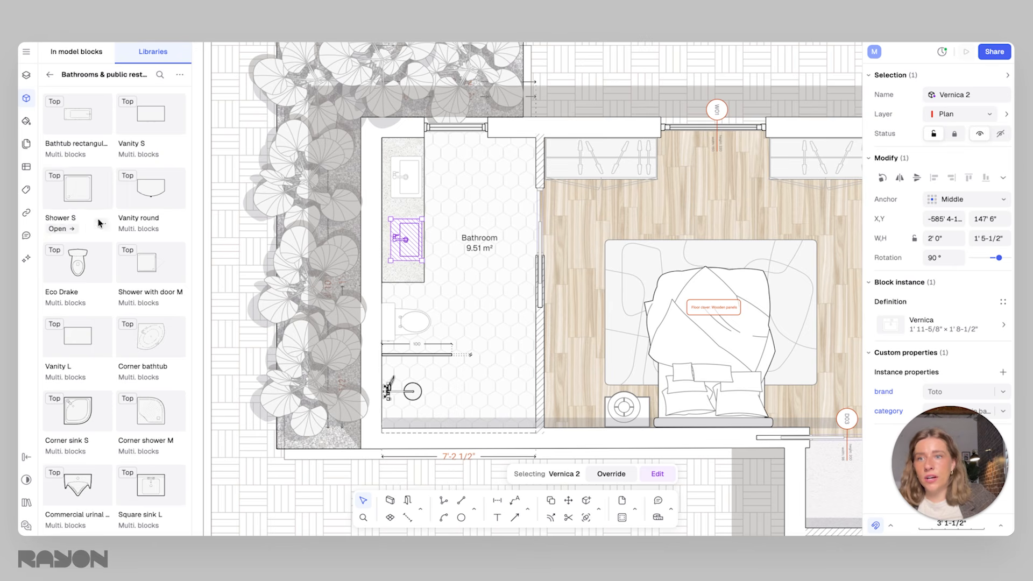
Import the top view of the Round sink block from the Bathrooms & public restrooms library
scroll(128, 288, down, 4)
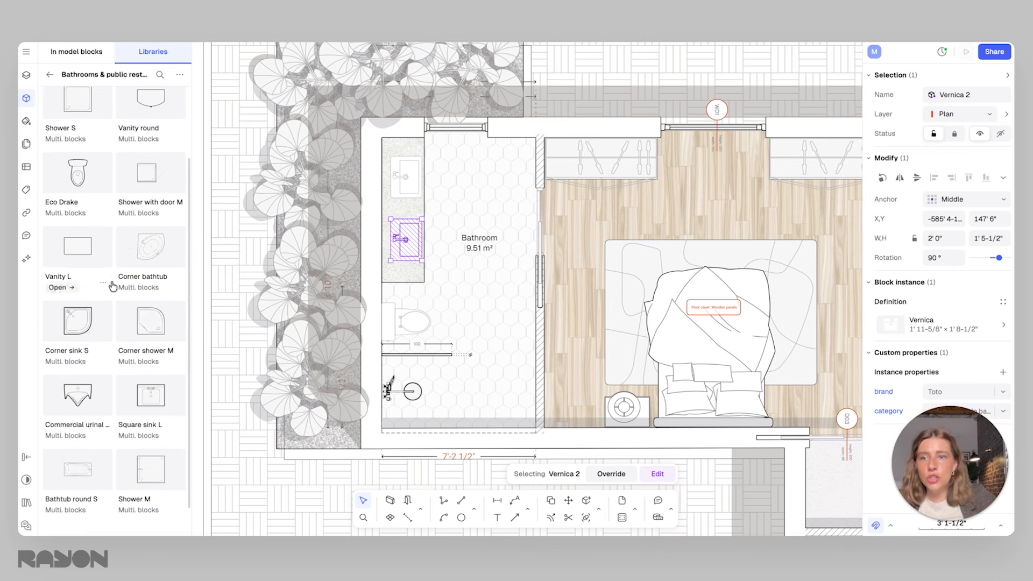
scroll(122, 312, down, 7)
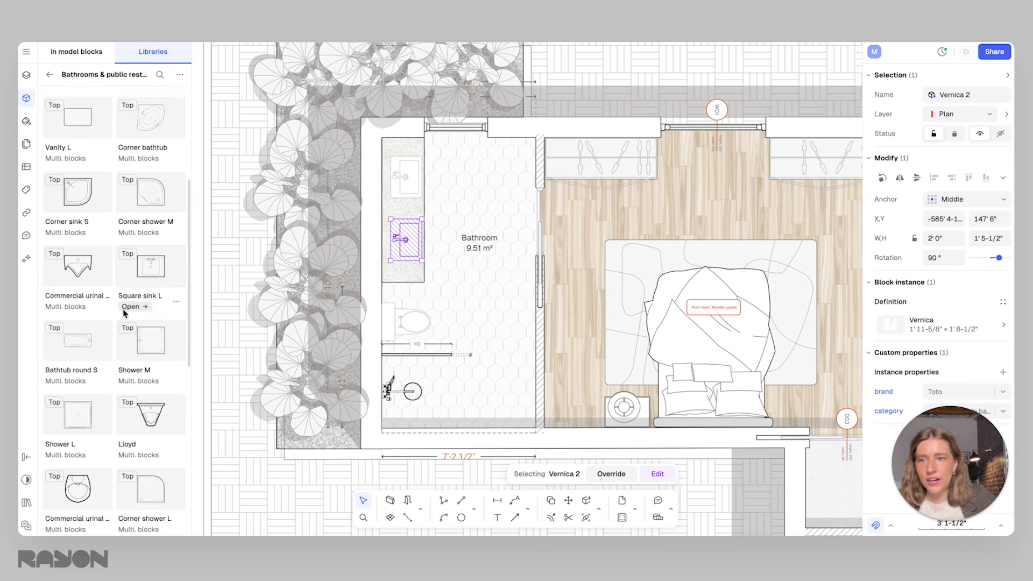
scroll(122, 311, down, 4)
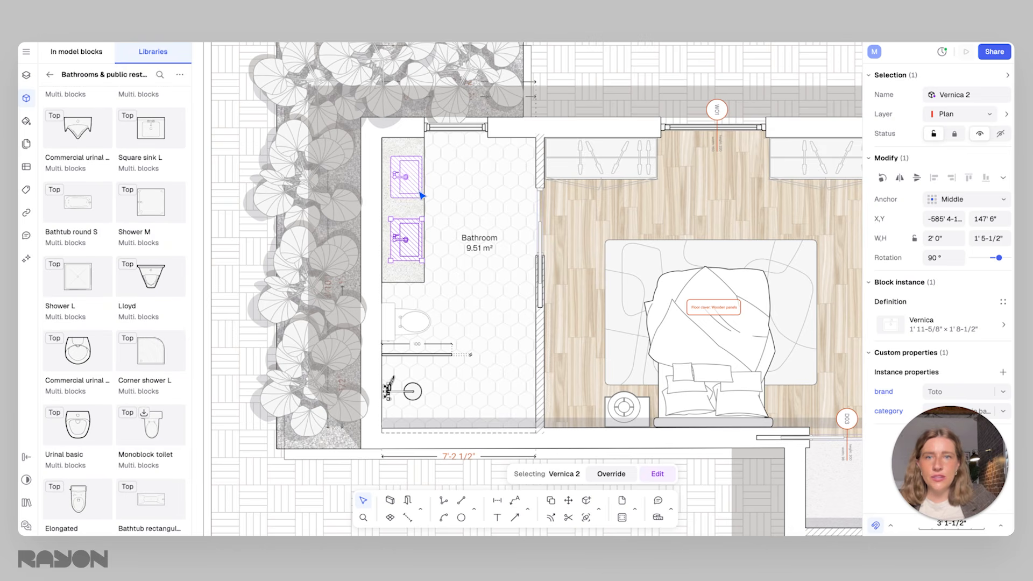
scroll(100, 306, down, 12)
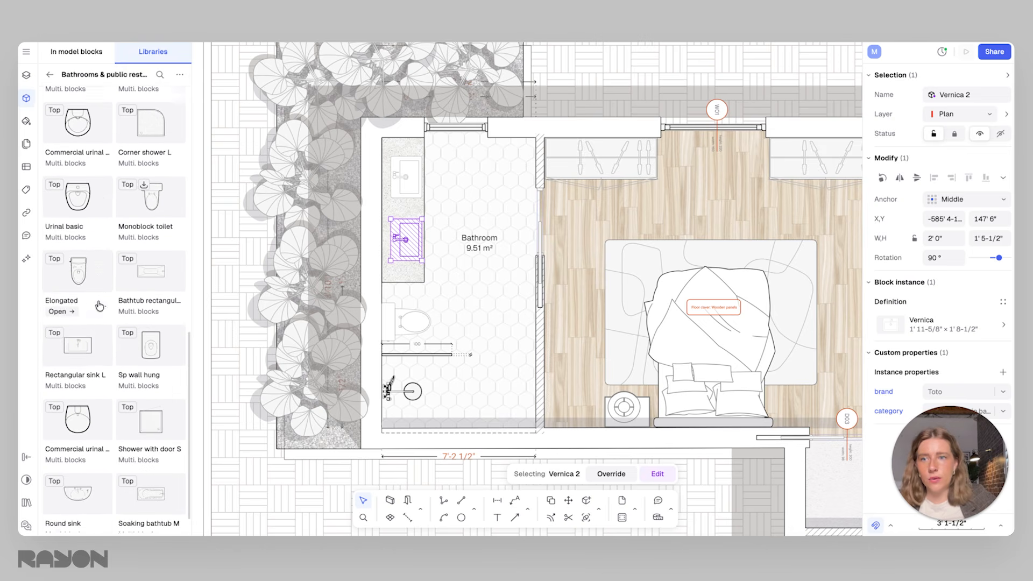
scroll(100, 305, down, 1)
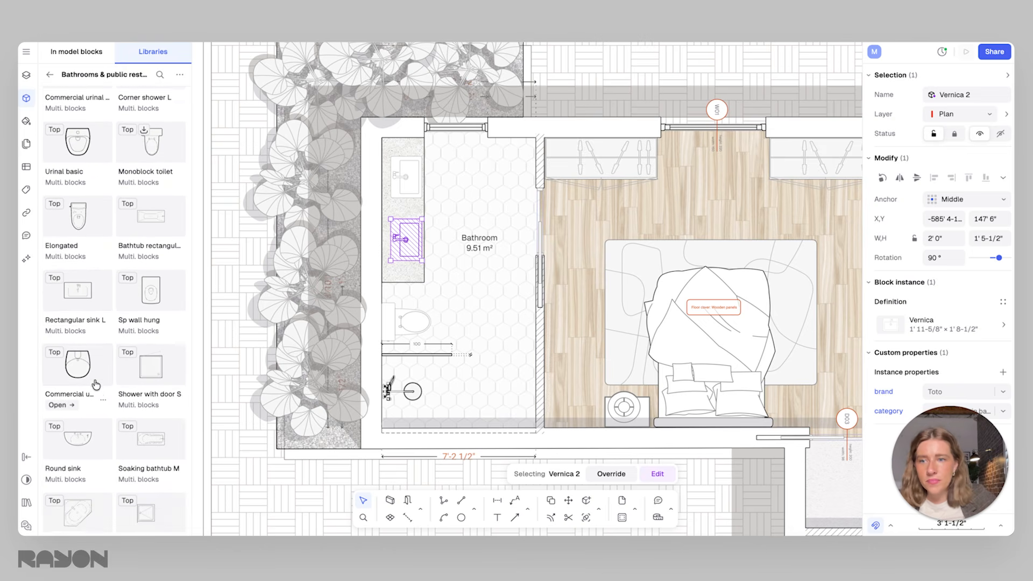
scroll(95, 385, down, 1)
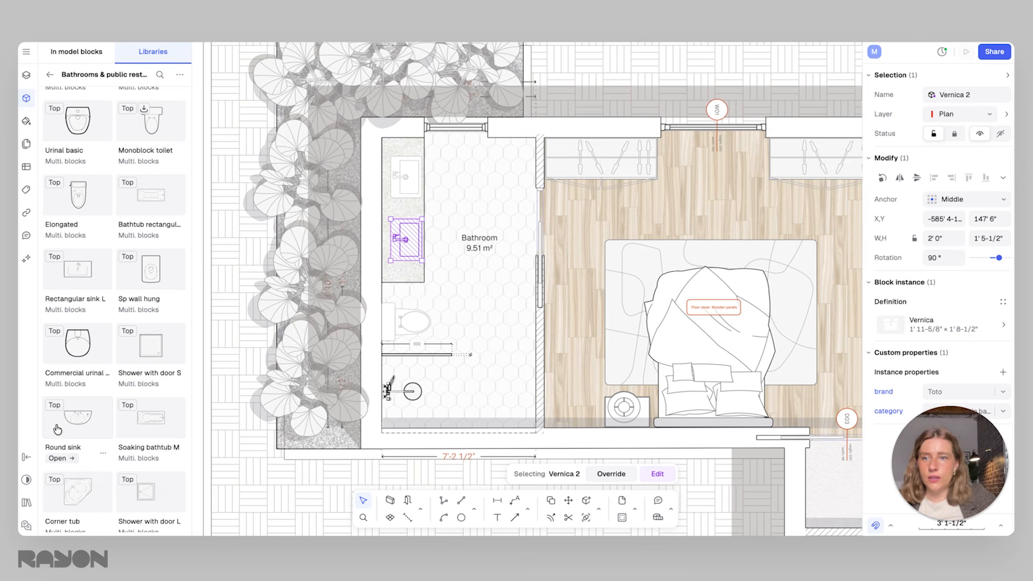
click(59, 459)
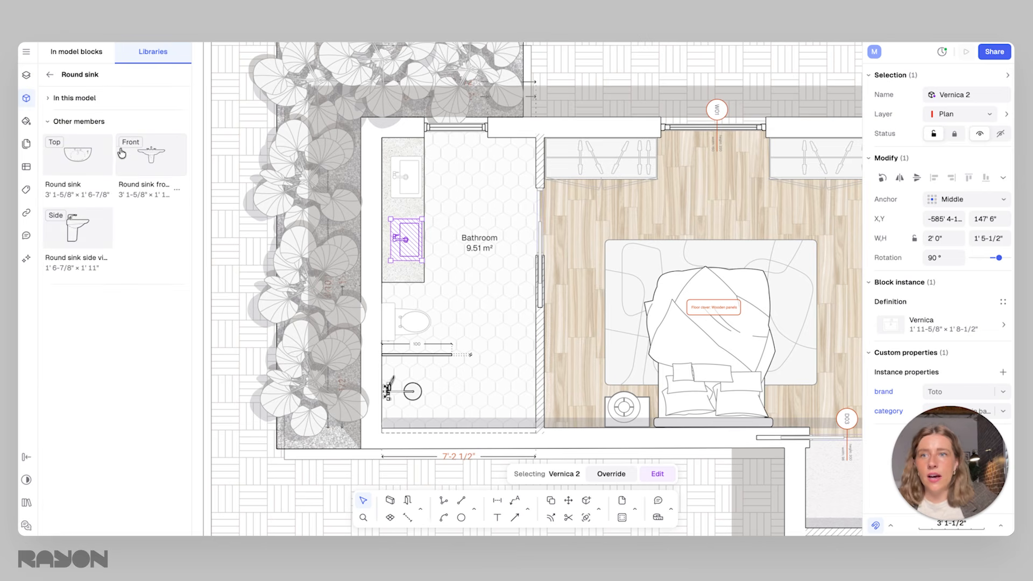
click(85, 163)
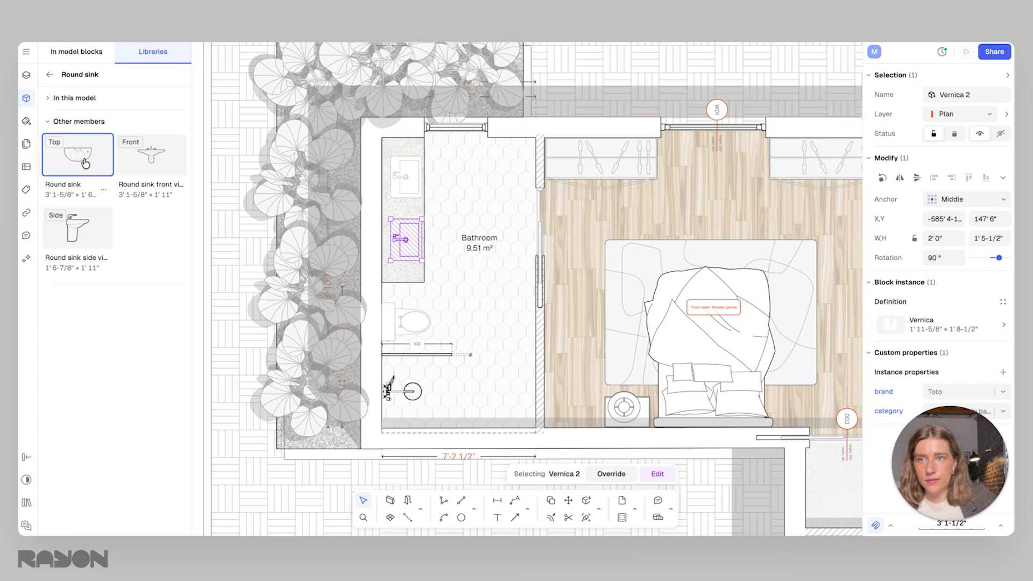
click(81, 160)
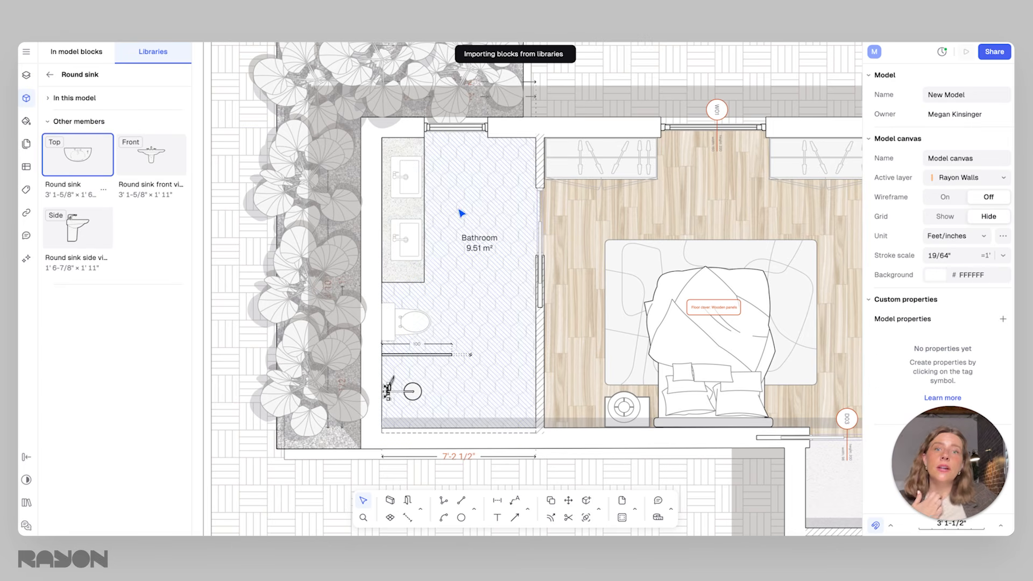
Replace the two Vernica sinks with the Round sink, rotated 90° against the wall on the terrazzo countertop
drag(494, 228, 480, 158)
mouse_move(452, 210)
mouse_down()
mouse_move(399, 202)
mouse_move(440, 207)
mouse_up()
click(414, 183)
shift+click(414, 234)
key(Delete)
drag(443, 224, 400, 221)
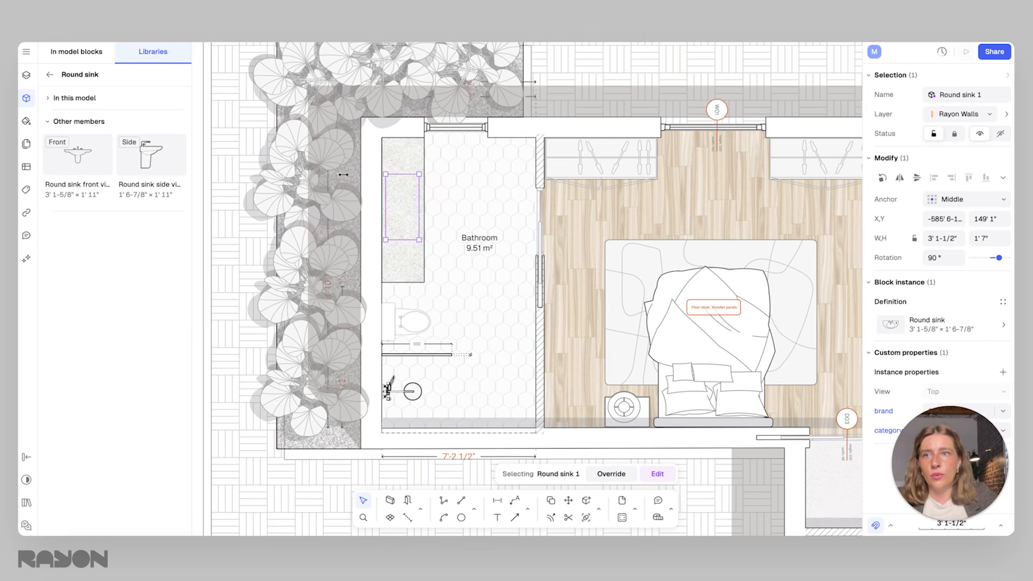
Move the Round sink from the Rayon Walls layer to the topmost Furniture layer
click(26, 75)
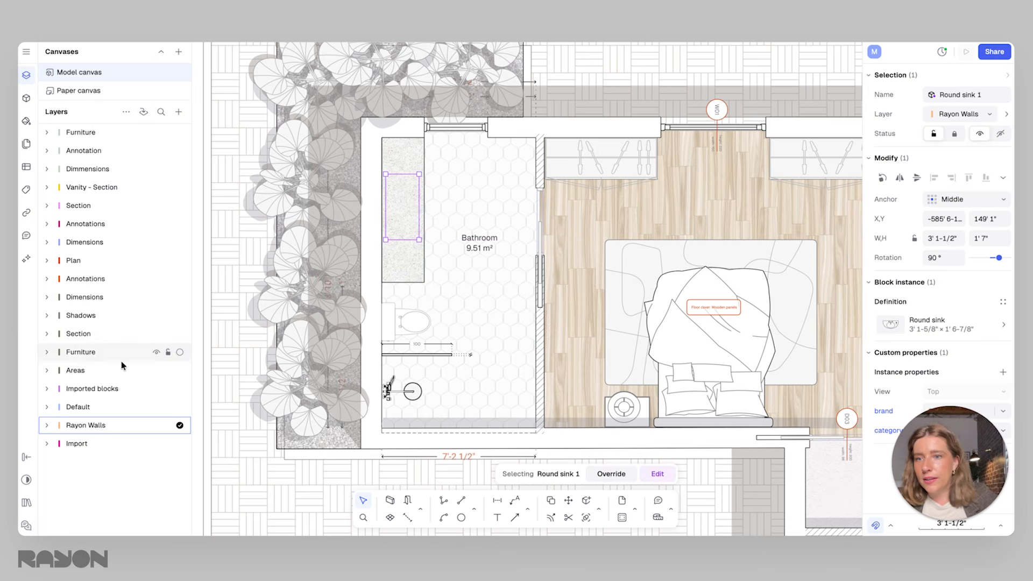
click(47, 426)
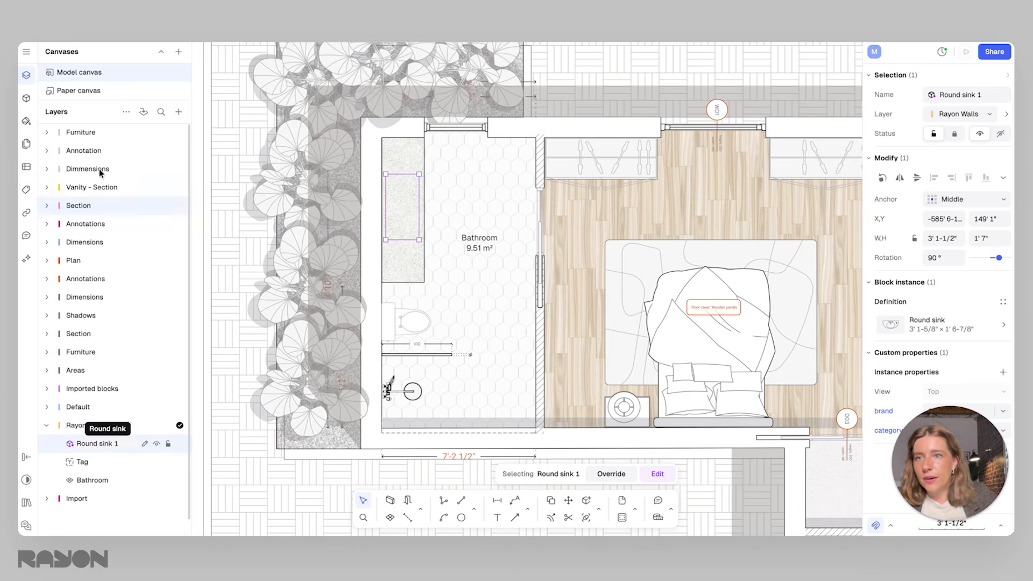
drag(85, 136, 87, 136)
click(509, 237)
click(407, 216)
scroll(408, 215, up, 2)
key(Escape)
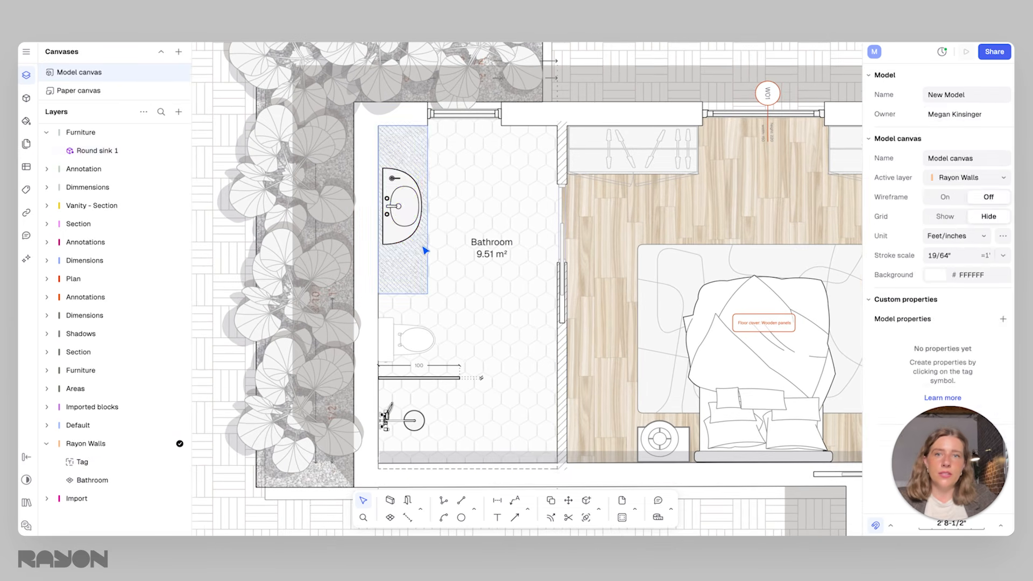
Scale the Round sink down to about 1' 11" by 11-1/2" and duplicate it on the countertop as a double-sink vanity
click(418, 239)
mouse_move(419, 245)
mouse_down()
mouse_move(404, 174)
mouse_move(410, 248)
mouse_up()
key(ctrl+d)
click(461, 215)
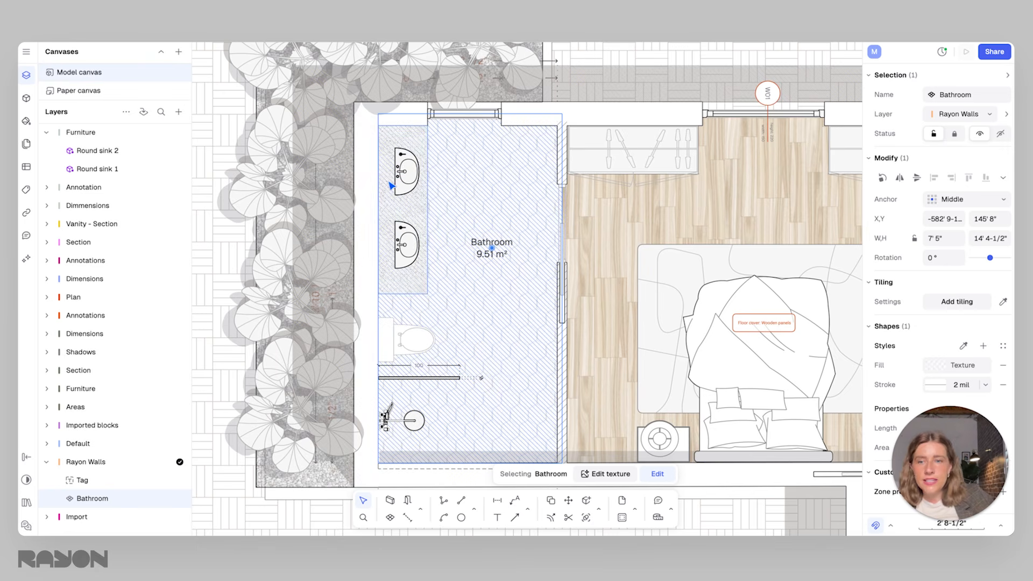
scroll(428, 206, down, 1)
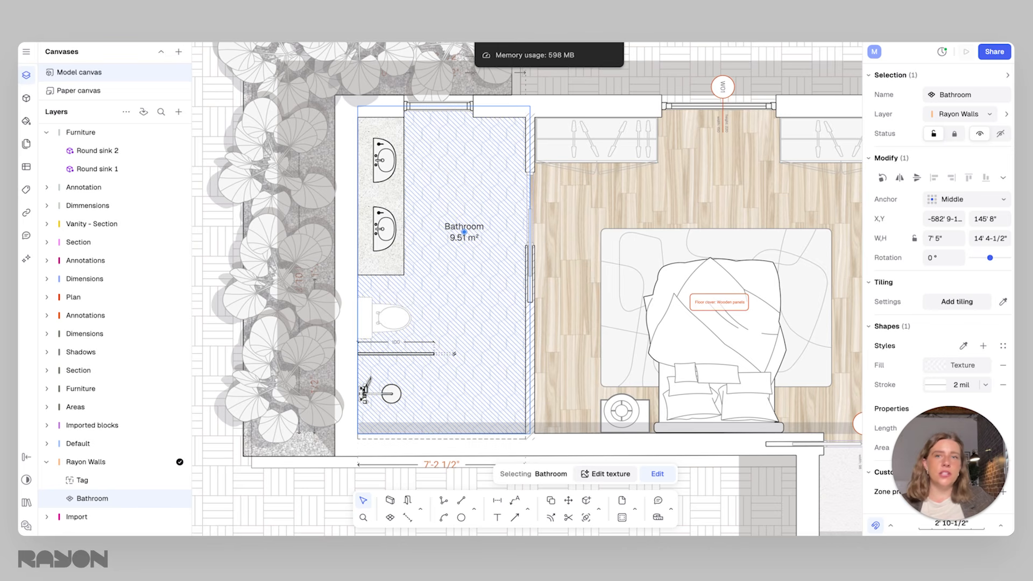
click(384, 175)
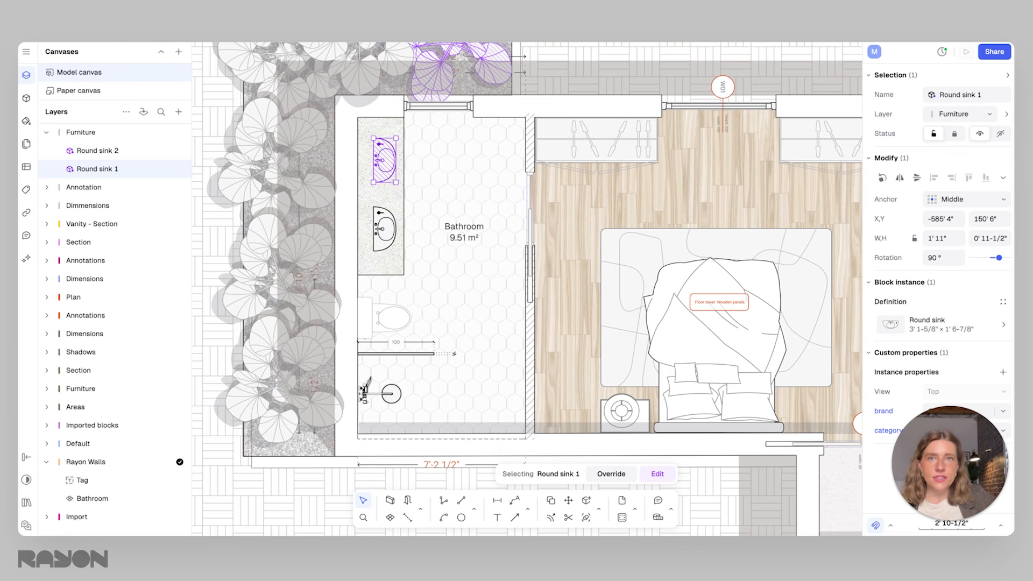
Filter the library blocks with Is parametric set to True and browse the available parametric blocks
click(26, 98)
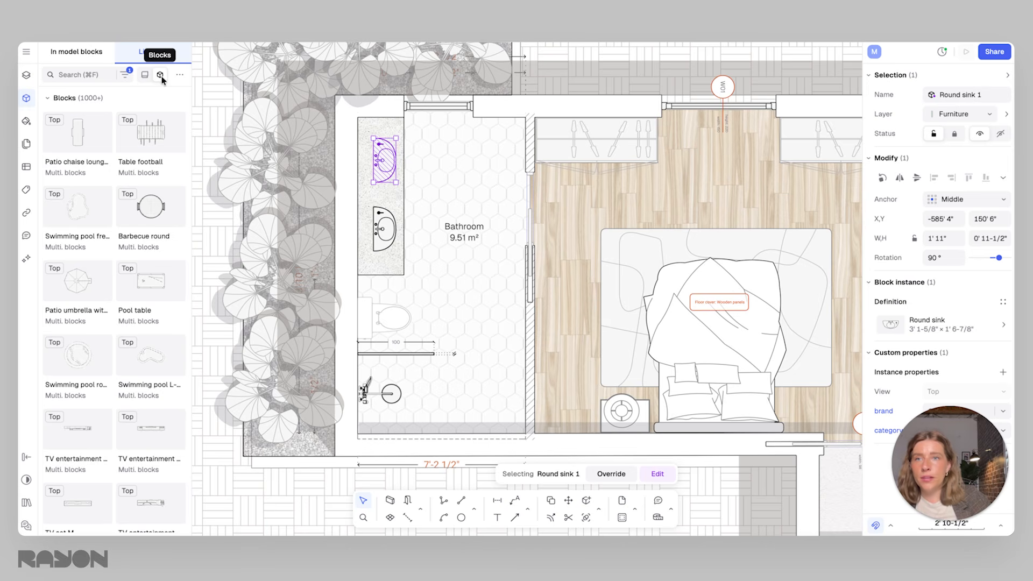
click(126, 76)
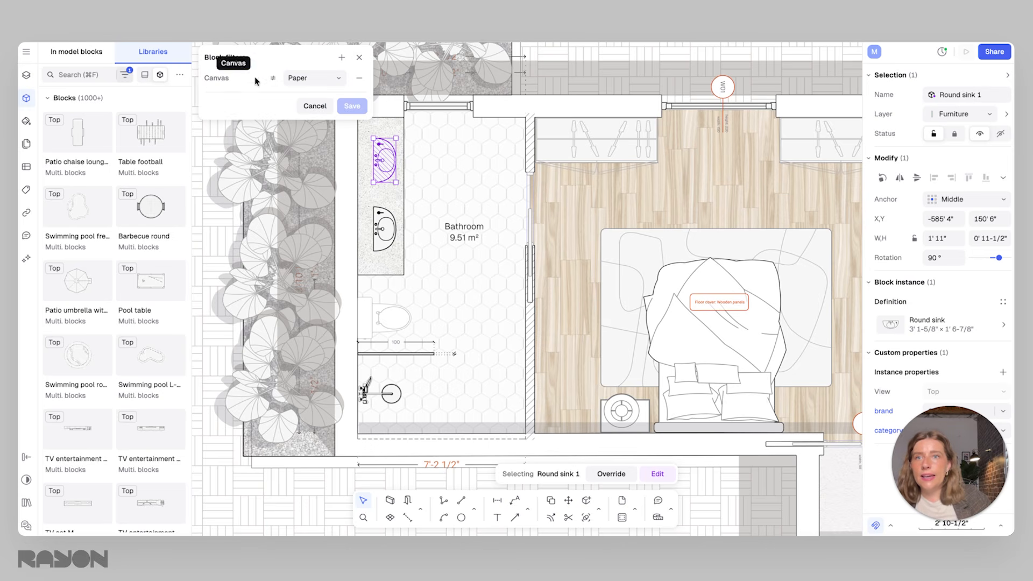
click(341, 57)
click(361, 177)
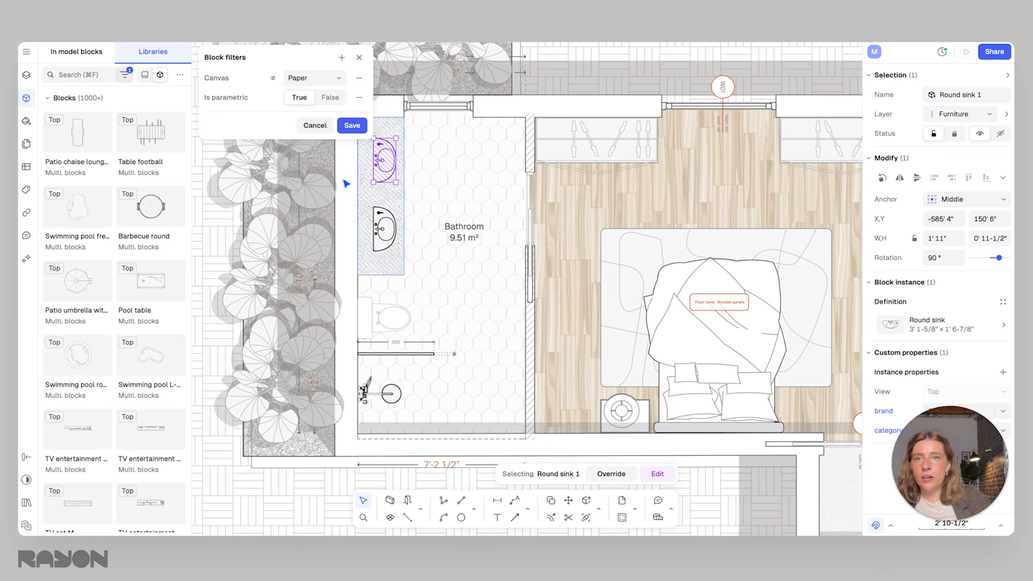
click(354, 127)
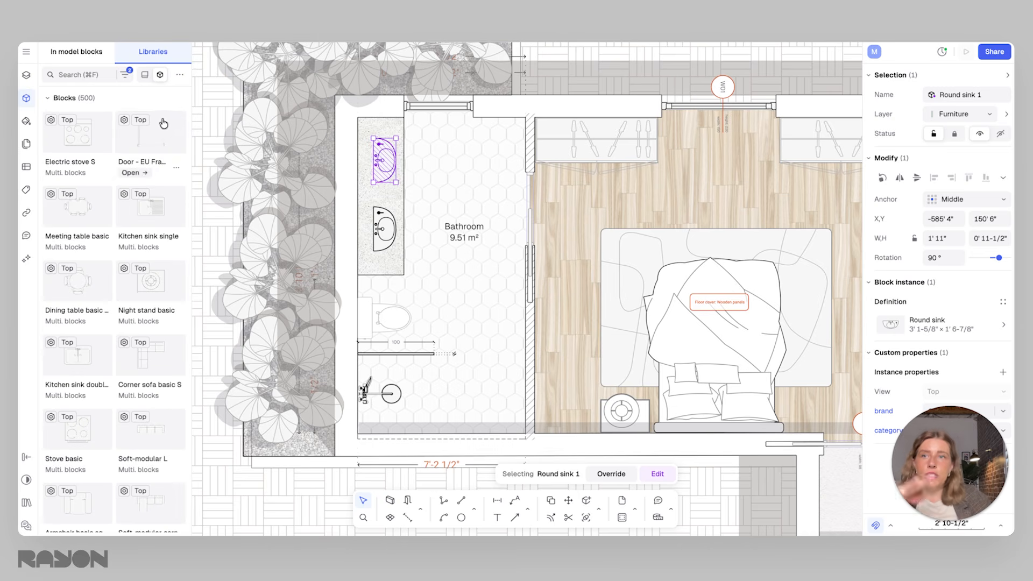
mouse_move(139, 253)
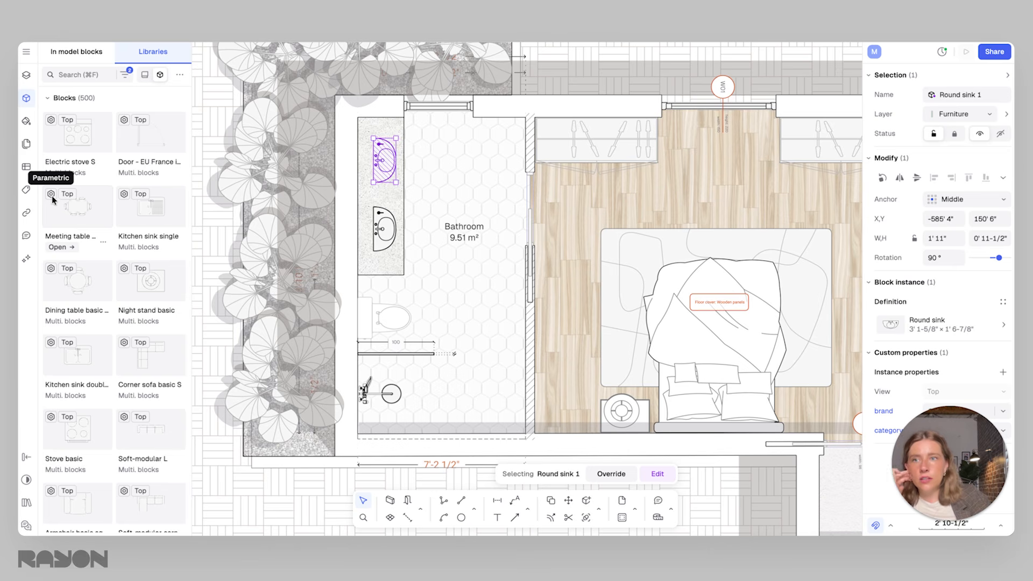
scroll(93, 318, down, 1)
scroll(102, 304, down, 4)
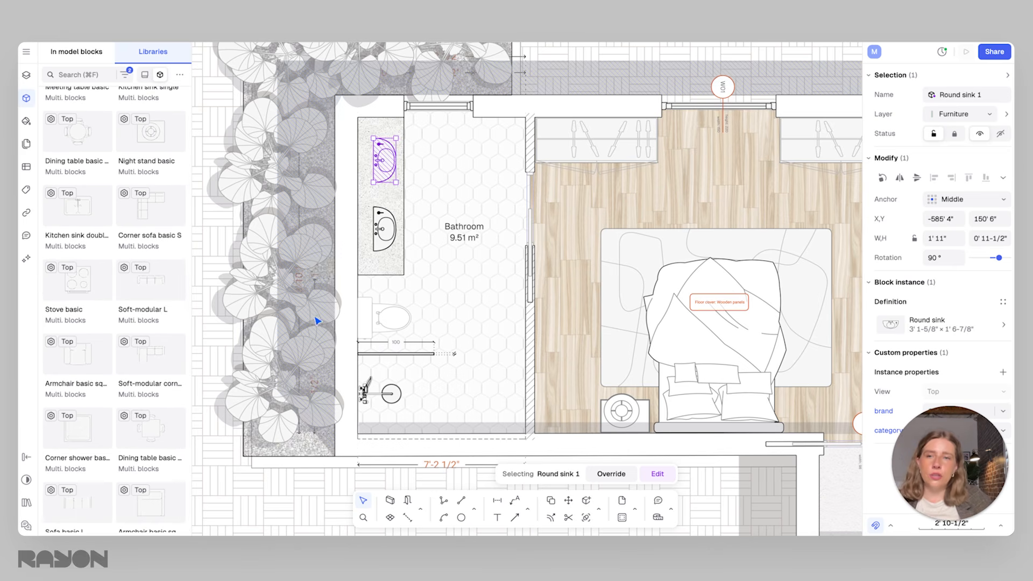
Paste the parametric round corner shower block onto the bathroom floor beside the double-sink vanity and select it alone
click(415, 171)
click(384, 161)
scroll(391, 172, up, 2)
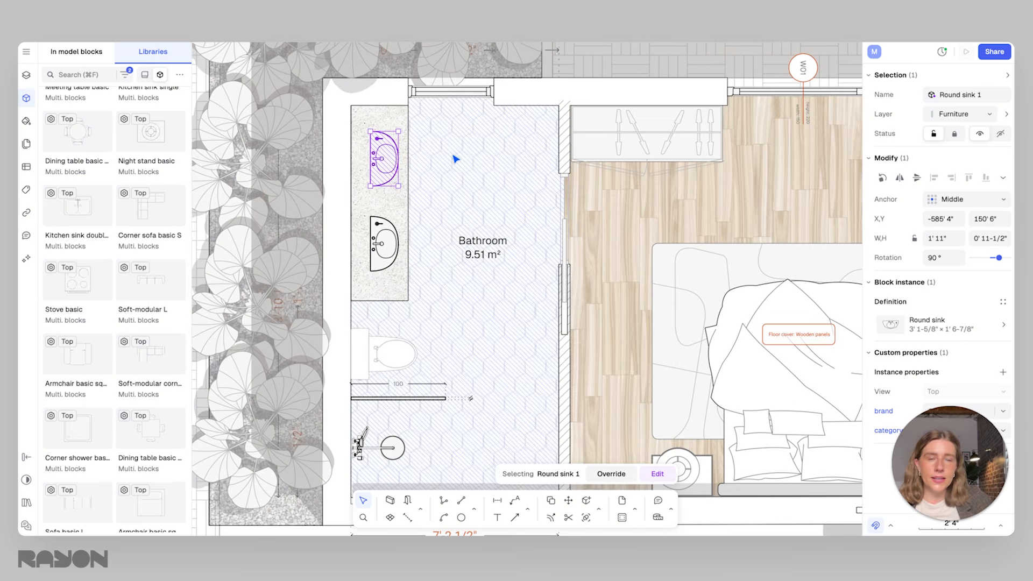
key(super+v)
drag(483, 277, 500, 183)
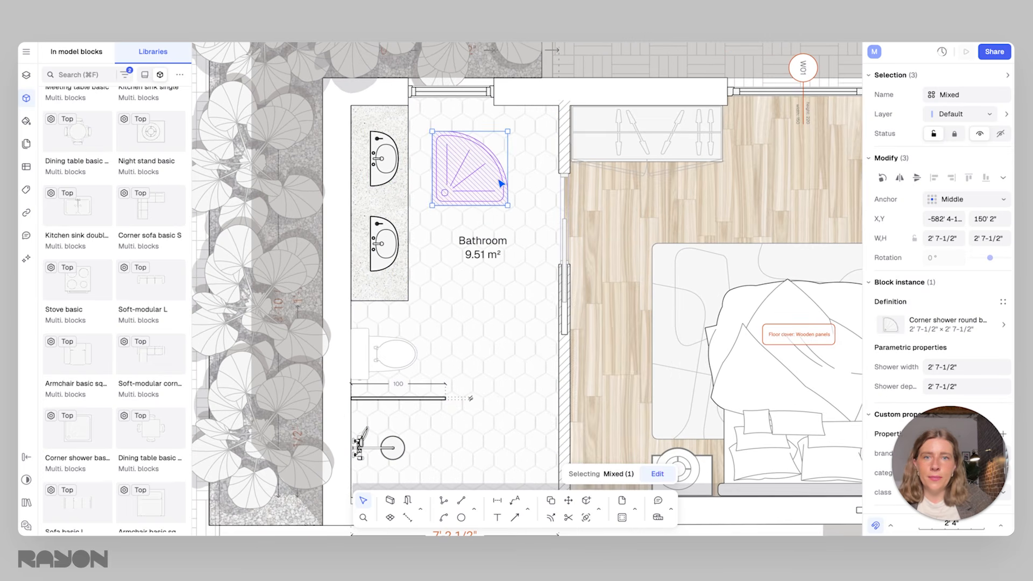
click(481, 200)
click(482, 200)
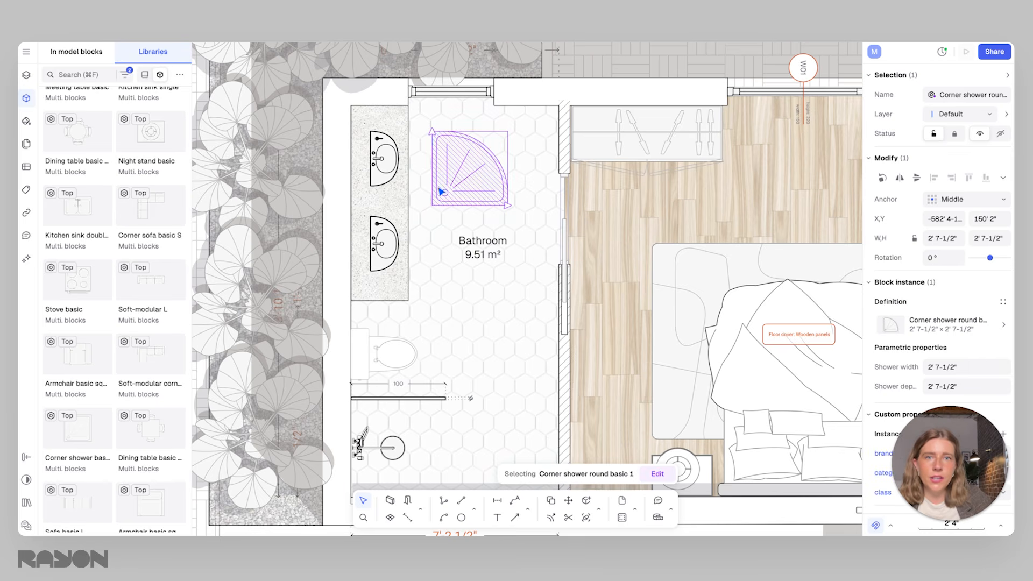
Try stretching the round sink nearest the window by its corner, and undo the change
click(377, 158)
drag(397, 130, 454, 122)
key(super+z)
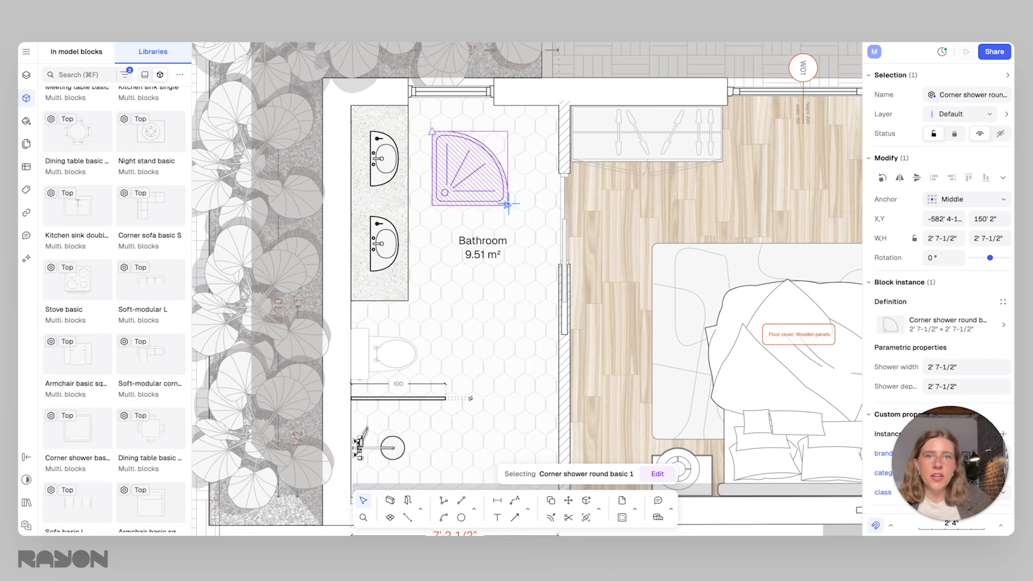
Resize the parametric corner shower, widening it to 4' 9", shifting it toward the vanity and narrowing it again
mouse_move(509, 204)
mouse_down()
mouse_move(551, 203)
mouse_move(508, 205)
mouse_up()
mouse_move(431, 131)
mouse_down()
mouse_move(431, 87)
mouse_move(432, 149)
mouse_up()
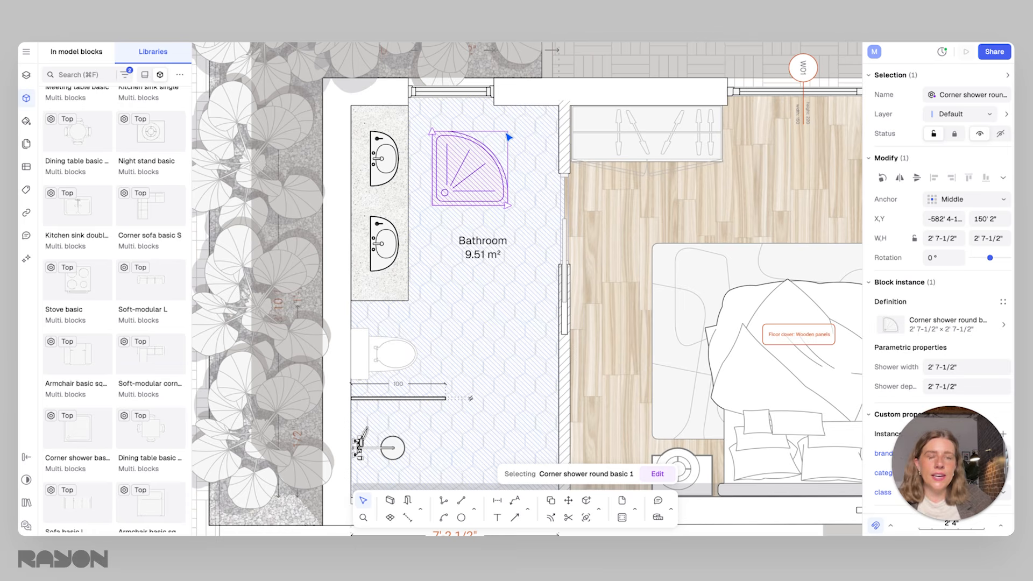
drag(507, 205, 568, 205)
drag(454, 184, 438, 187)
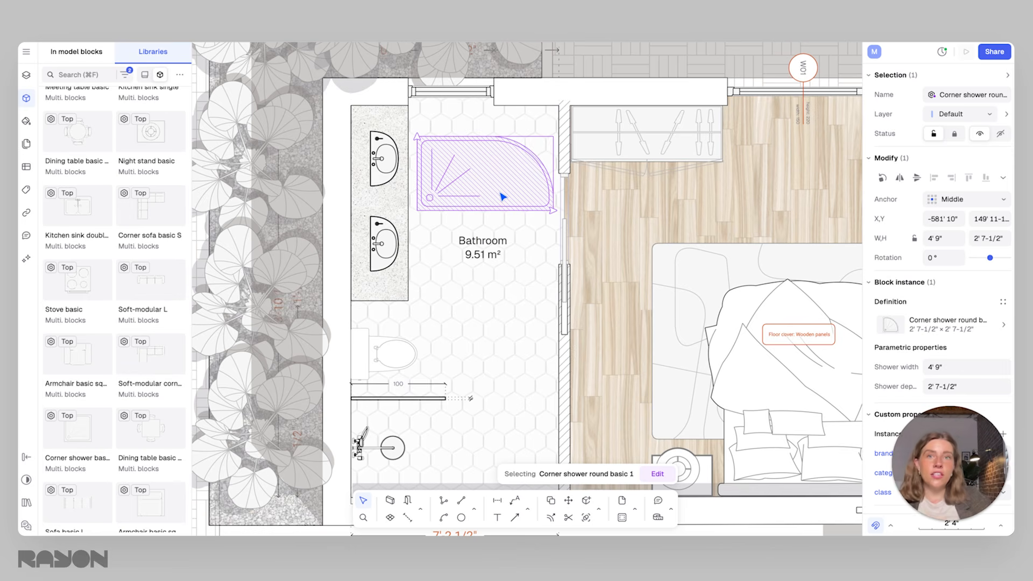
drag(553, 210, 492, 210)
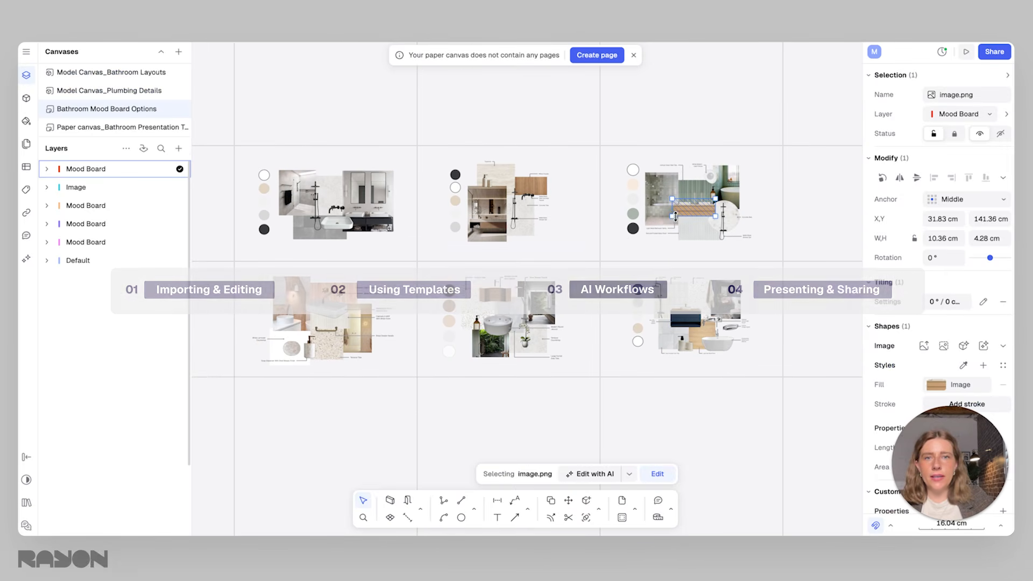
Copy the white rectangular vessel sink image from the grey and black bathroom mood board
click(583, 241)
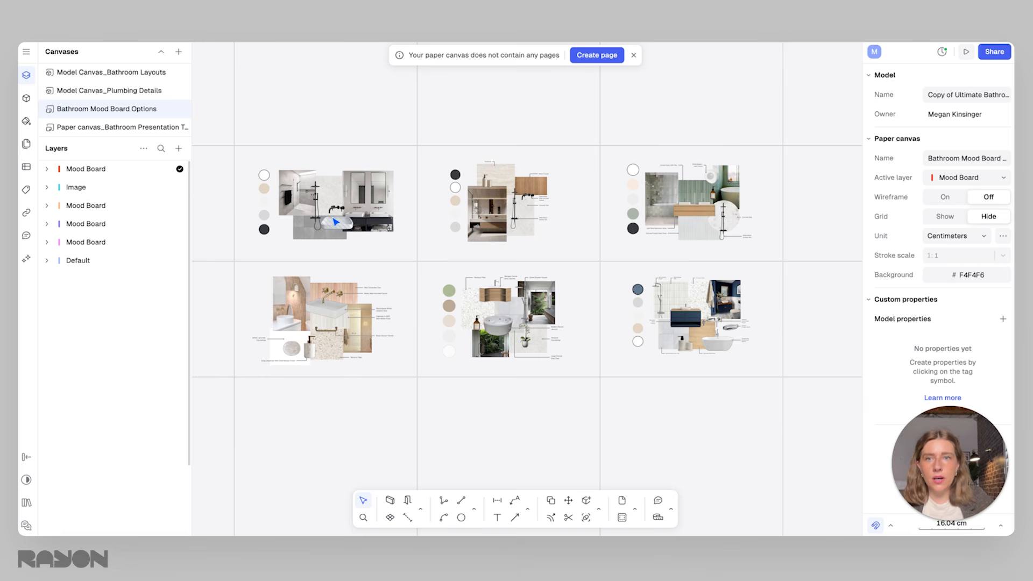
scroll(336, 221, up, 3)
click(337, 336)
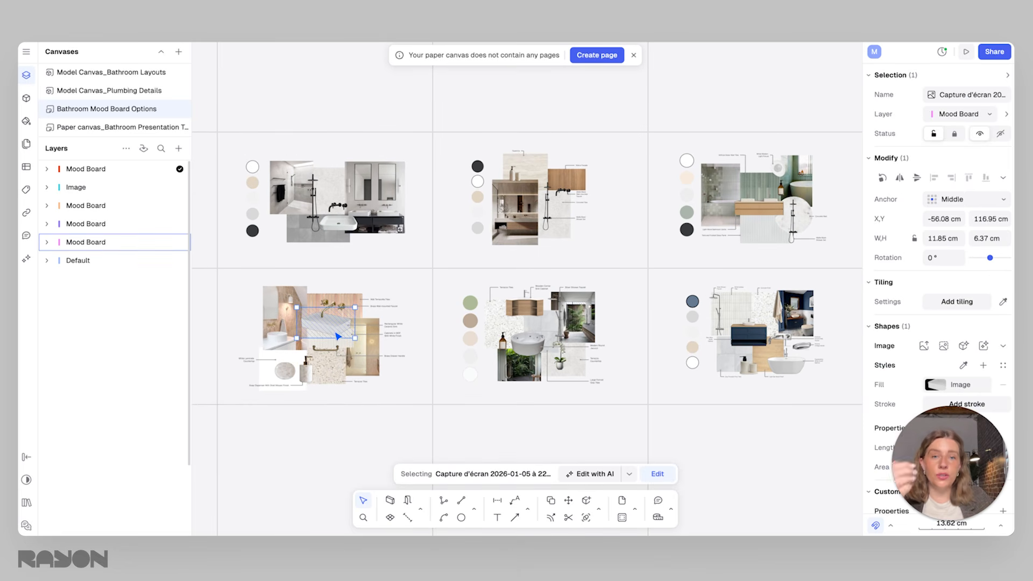
scroll(335, 225, up, 5)
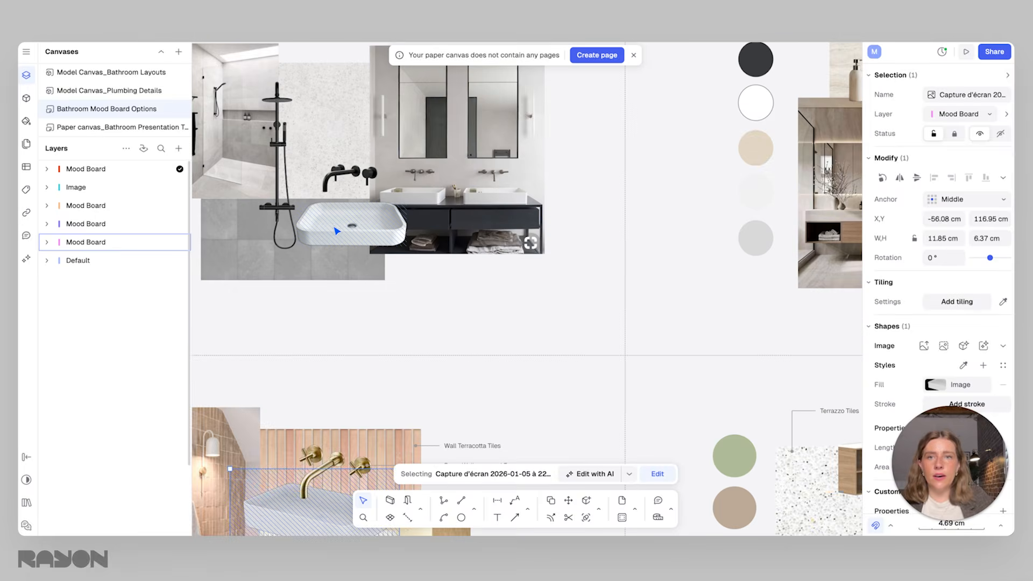
scroll(337, 231, down, 3)
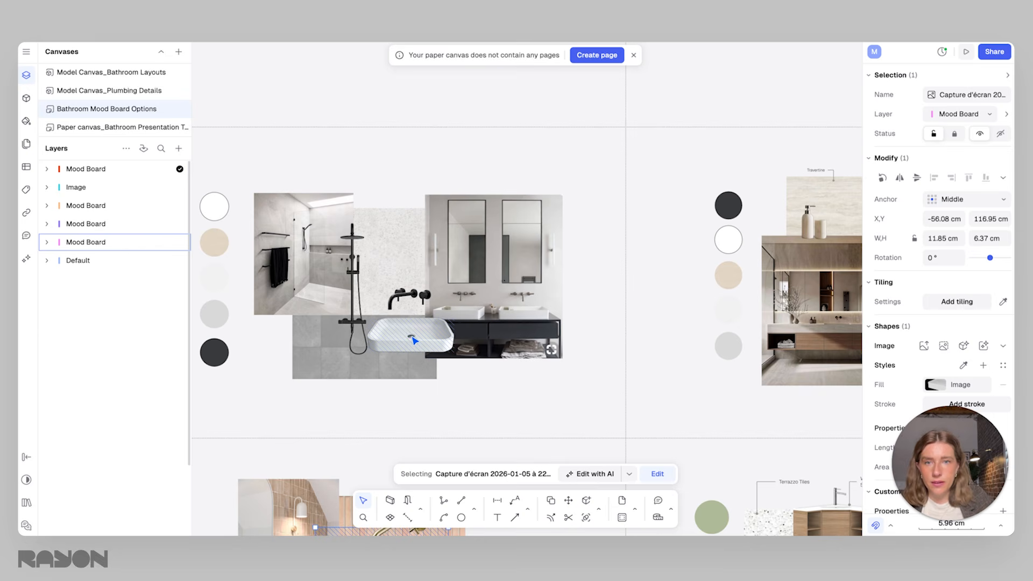
click(415, 340)
scroll(413, 339, up, 3)
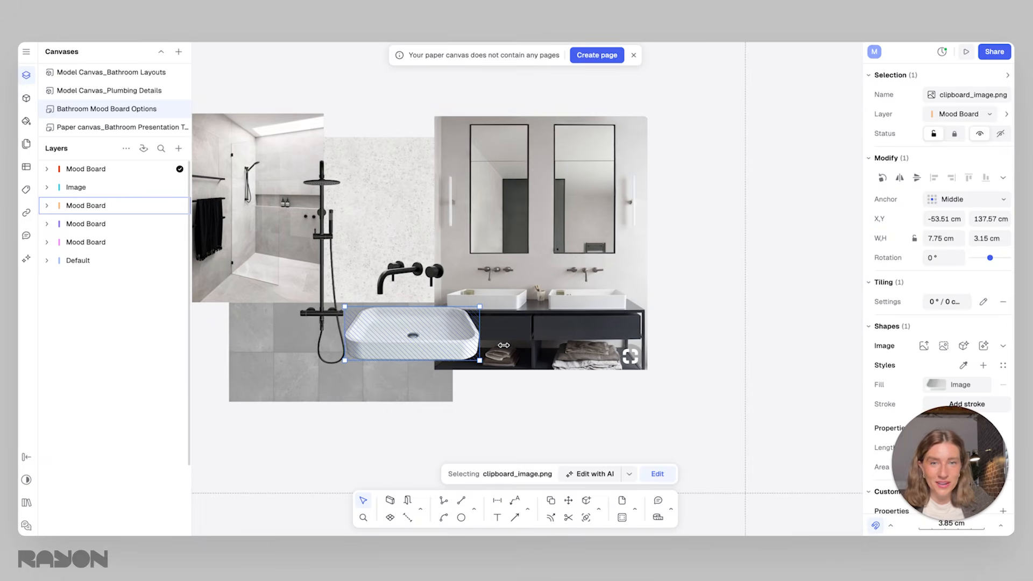
scroll(503, 345, down, 4)
scroll(379, 305, left, 3)
scroll(431, 258, up, 4)
right_click(469, 292)
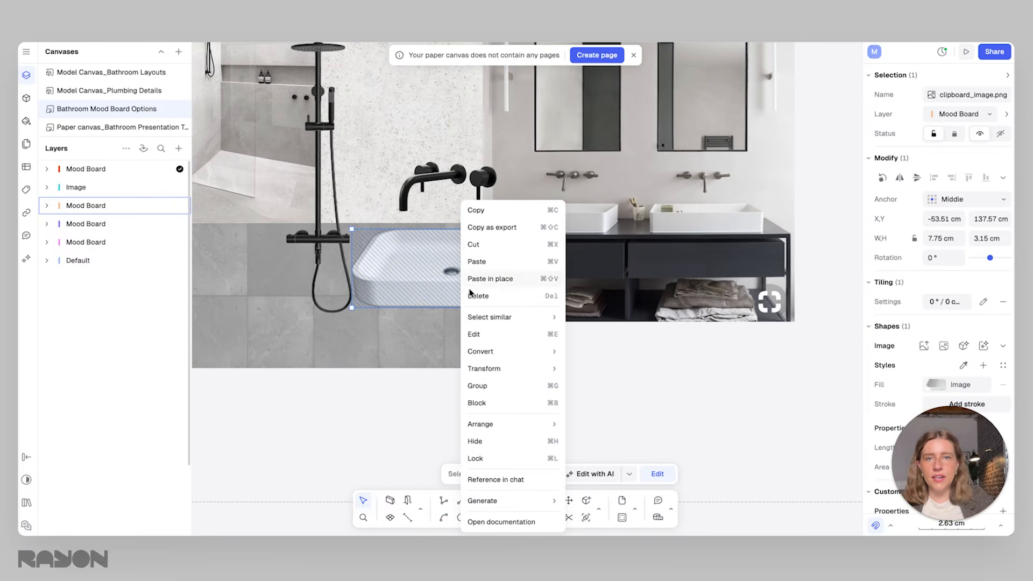
click(494, 227)
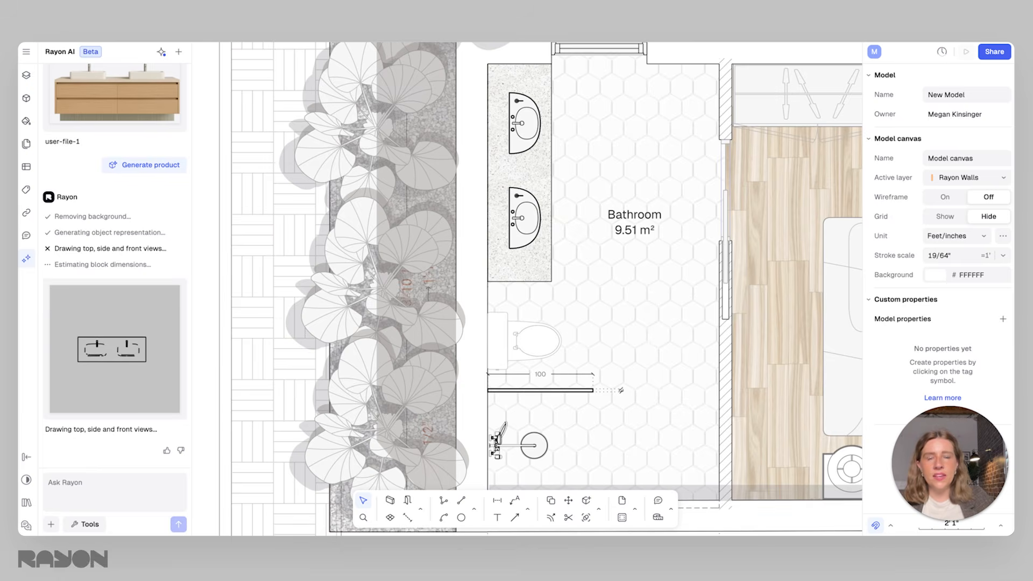
Paste the sink image onto the bathroom floor in the plan model and enlarge it to about 1' 5-1/2" wide near the toilet
right_click(614, 316)
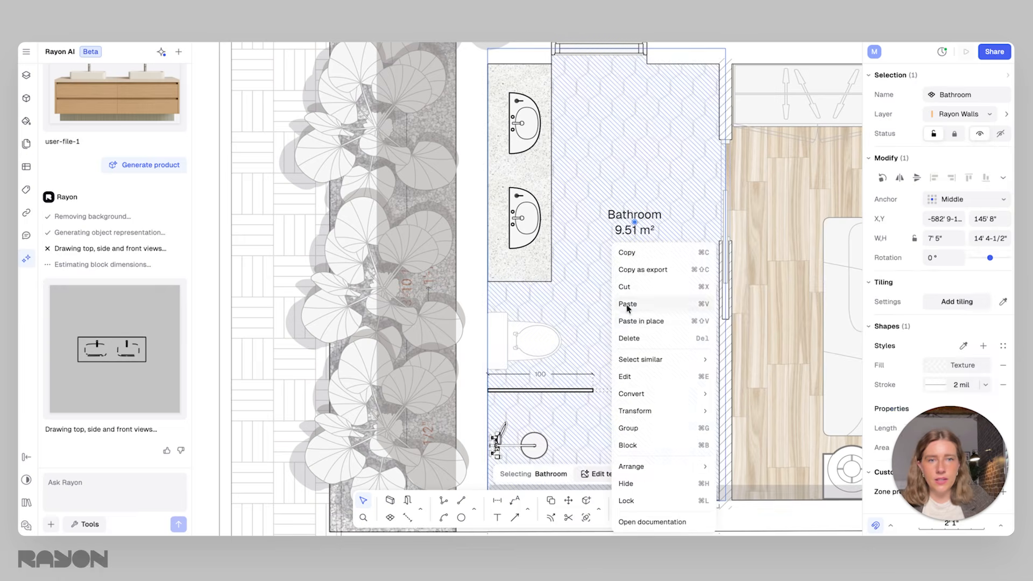
click(627, 305)
scroll(532, 298, up, 5)
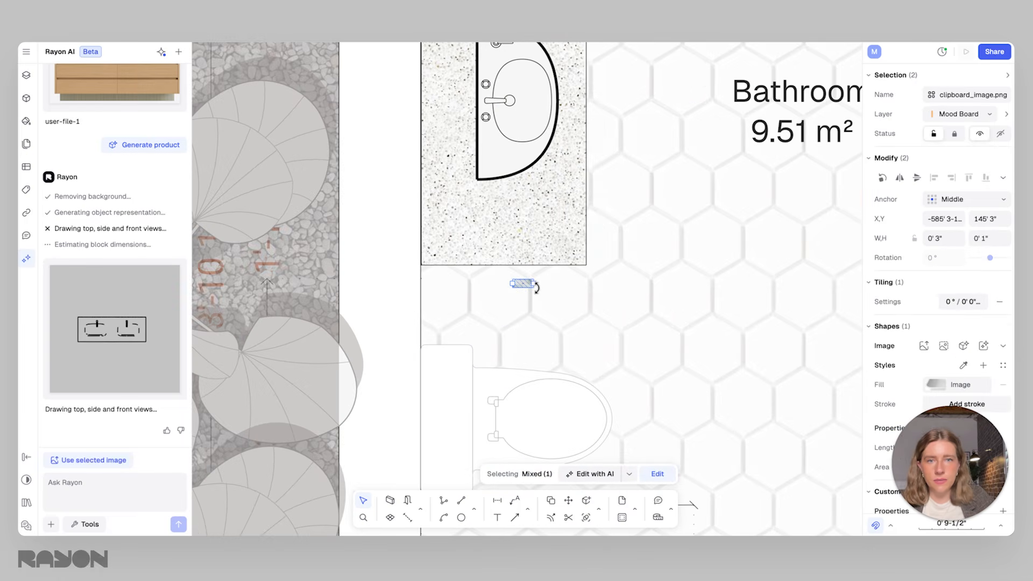
scroll(534, 283, up, 5)
drag(524, 305, 758, 430)
scroll(759, 431, down, 5)
drag(629, 333, 712, 374)
drag(644, 333, 798, 360)
middle_drag(708, 369, 443, 284)
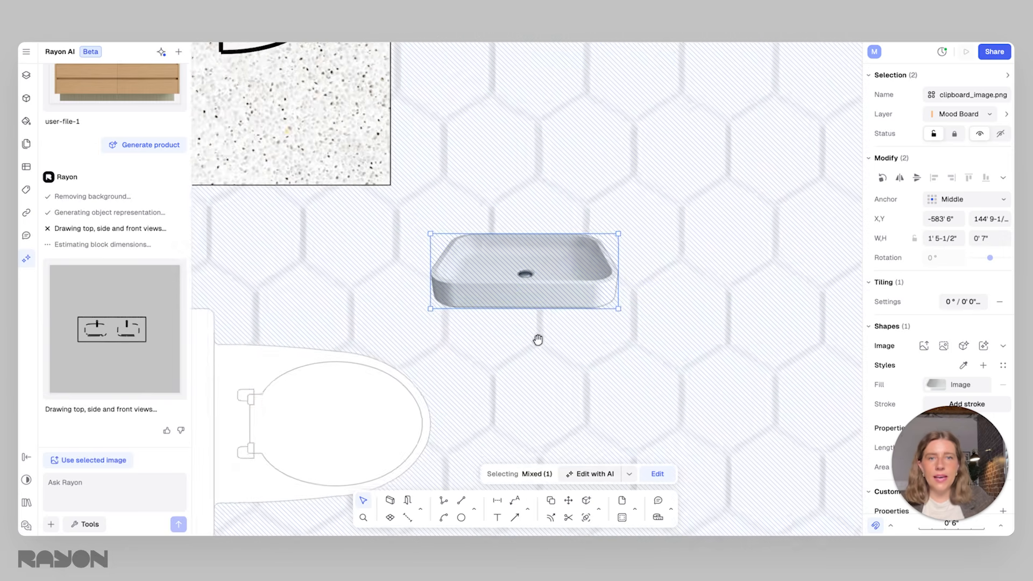
scroll(519, 337, down, 3)
middle_drag(554, 341, 608, 326)
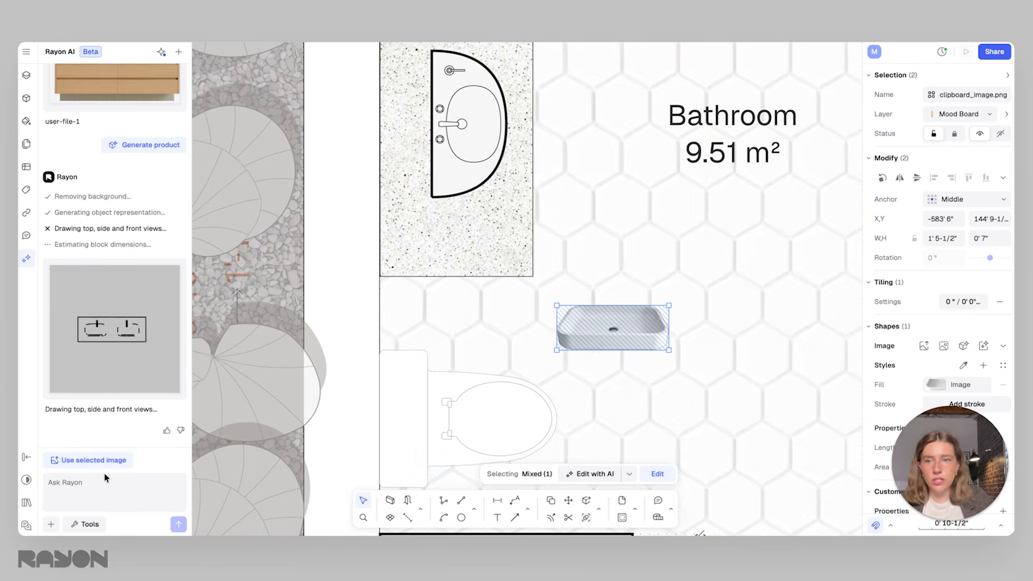
Generate a CAD product block from the selected sink image with Rayon AI, and shift the image slightly toward the vanity's level
click(90, 461)
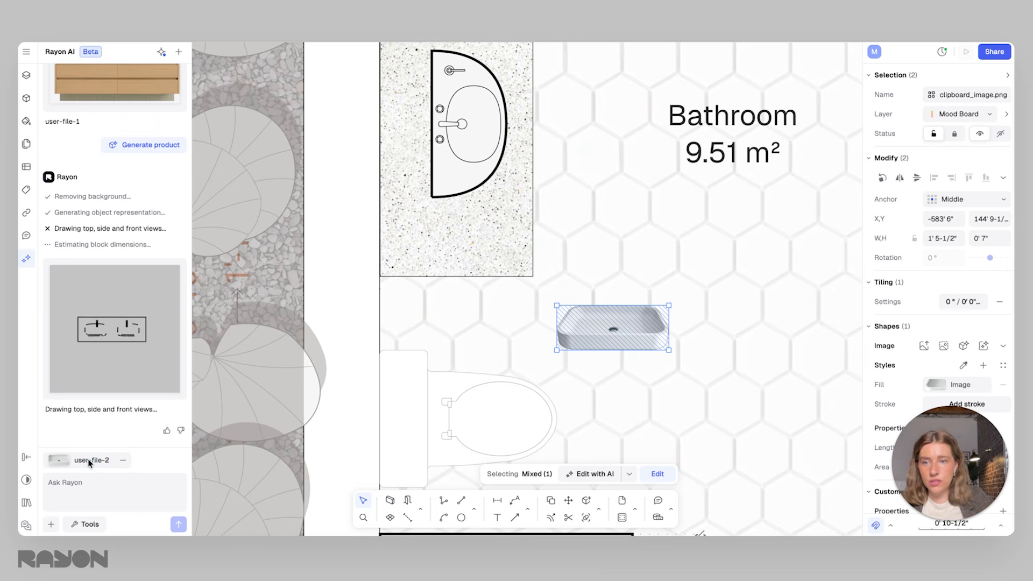
click(81, 524)
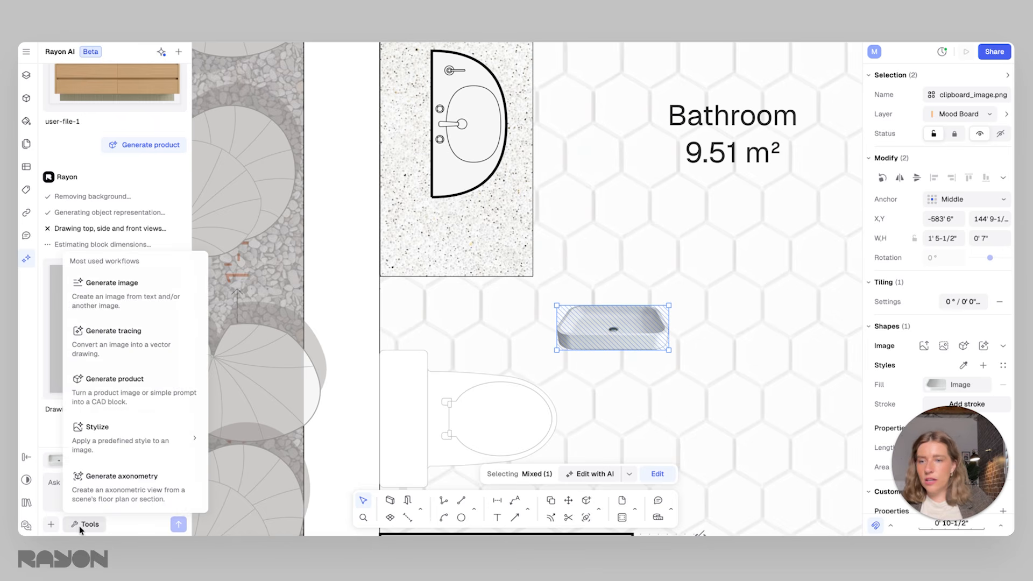
click(100, 399)
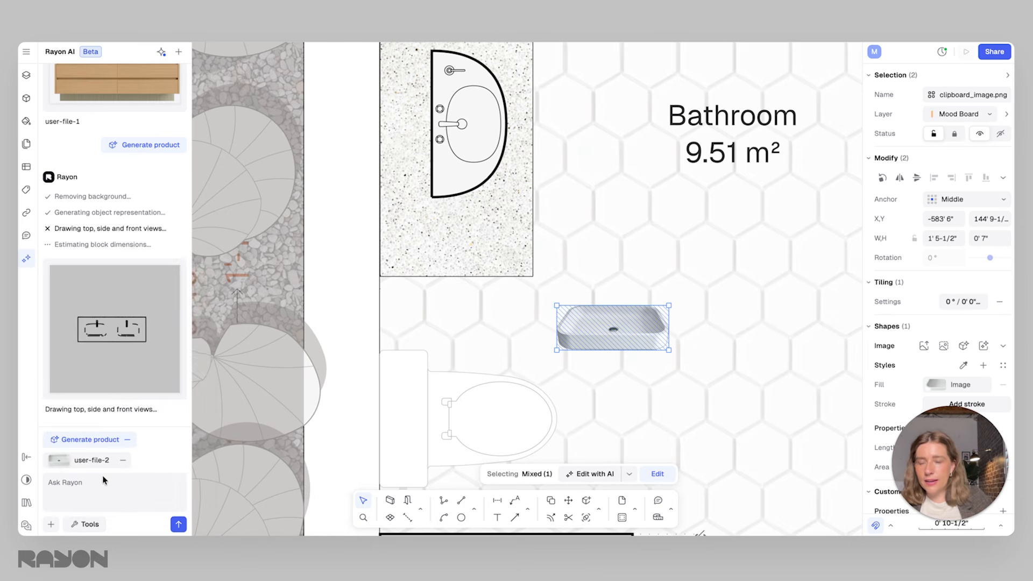
click(178, 524)
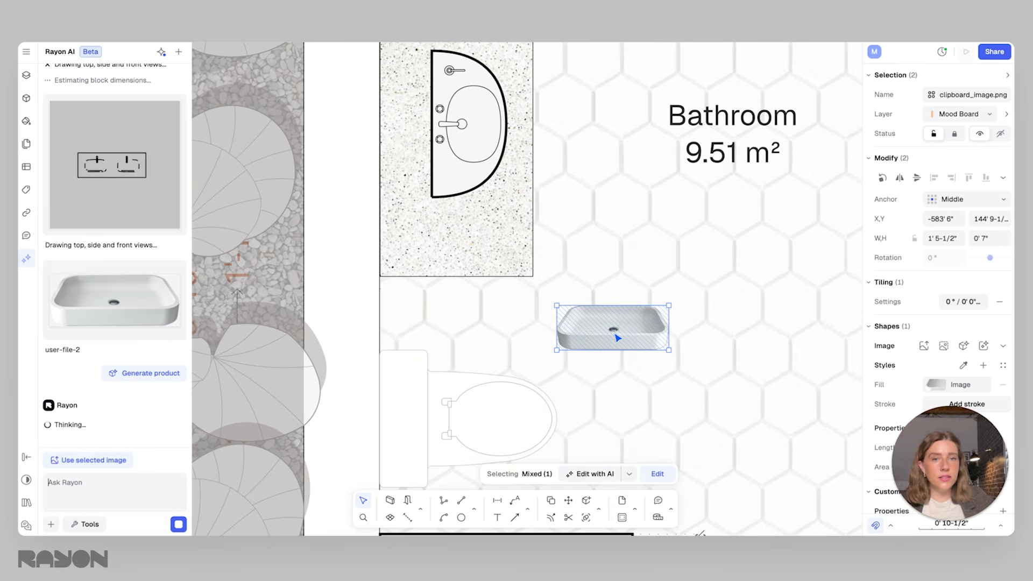
scroll(511, 330, down, 5)
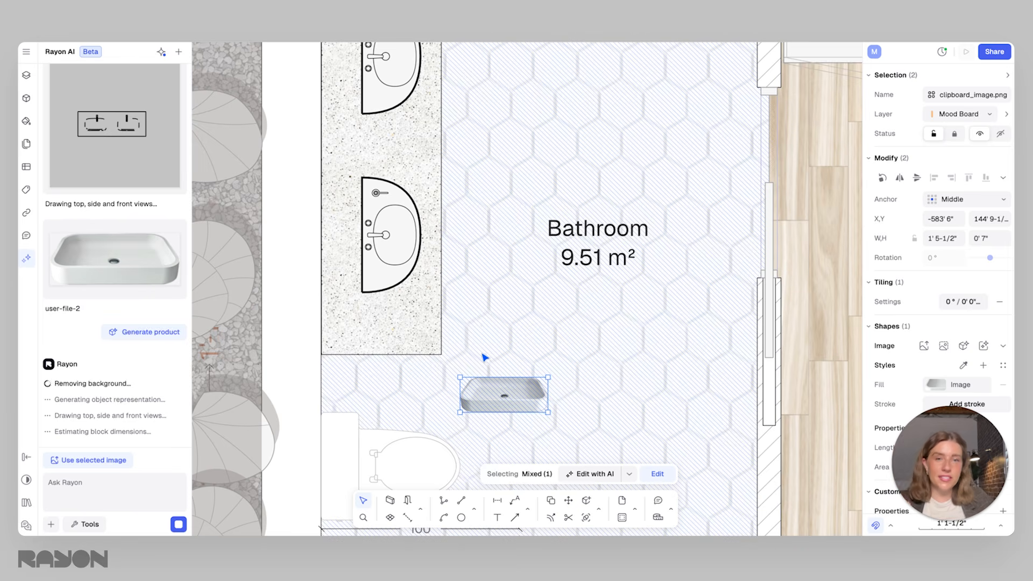
drag(532, 388, 548, 366)
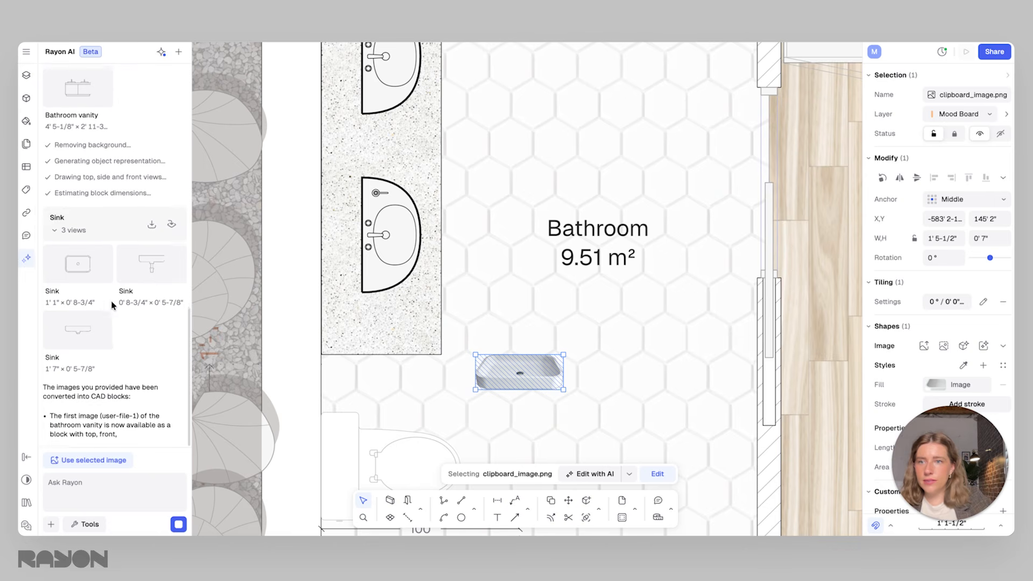
Insert the generated sink's top view beside the sliding door and enlarge it to about 2' 1" by 1' 5"
click(105, 328)
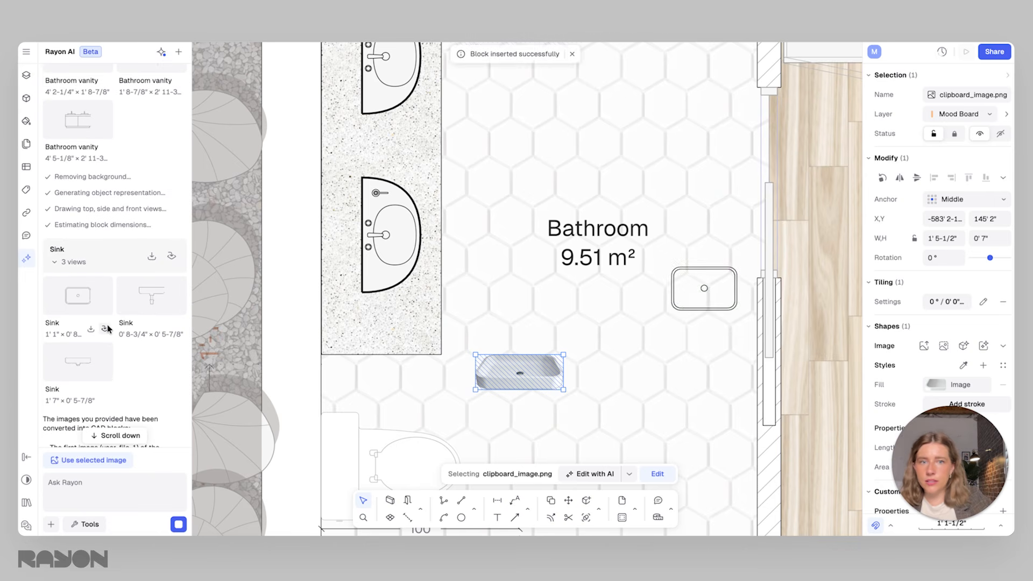
click(685, 312)
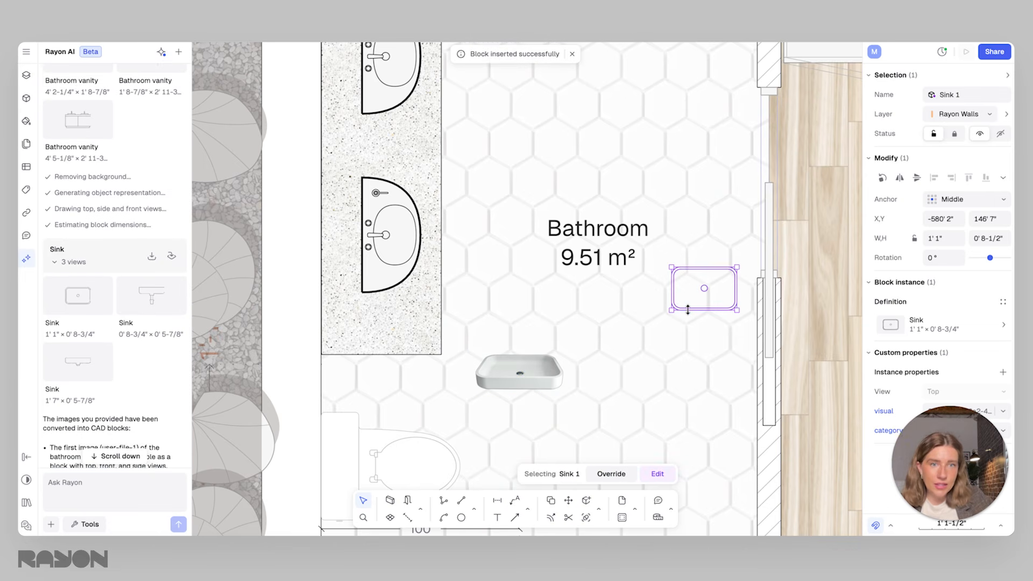
drag(671, 309, 611, 350)
Insert the generated sink's side view over the top view, and delete both sink views from the bathroom
mouse_move(140, 302)
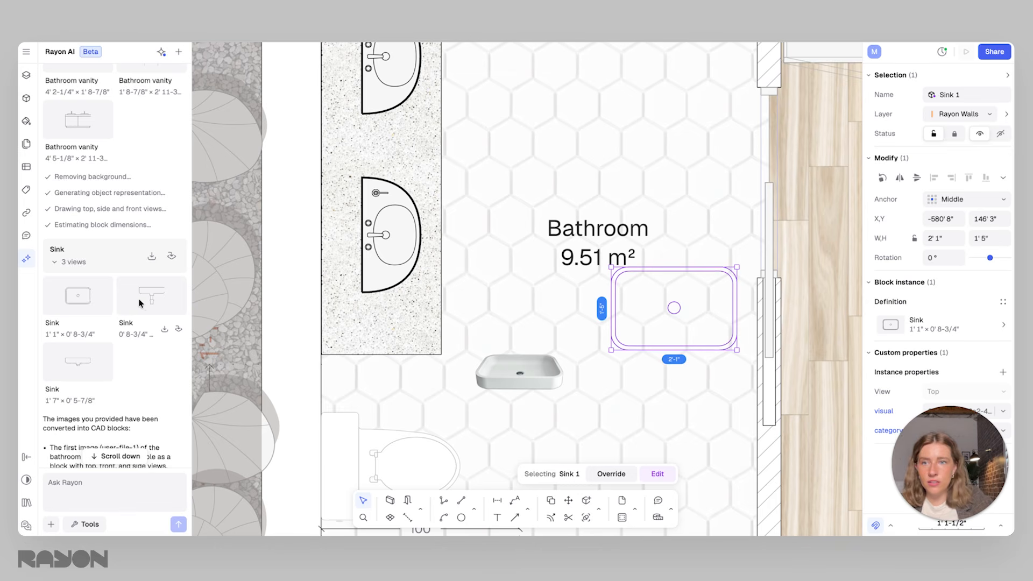
click(179, 328)
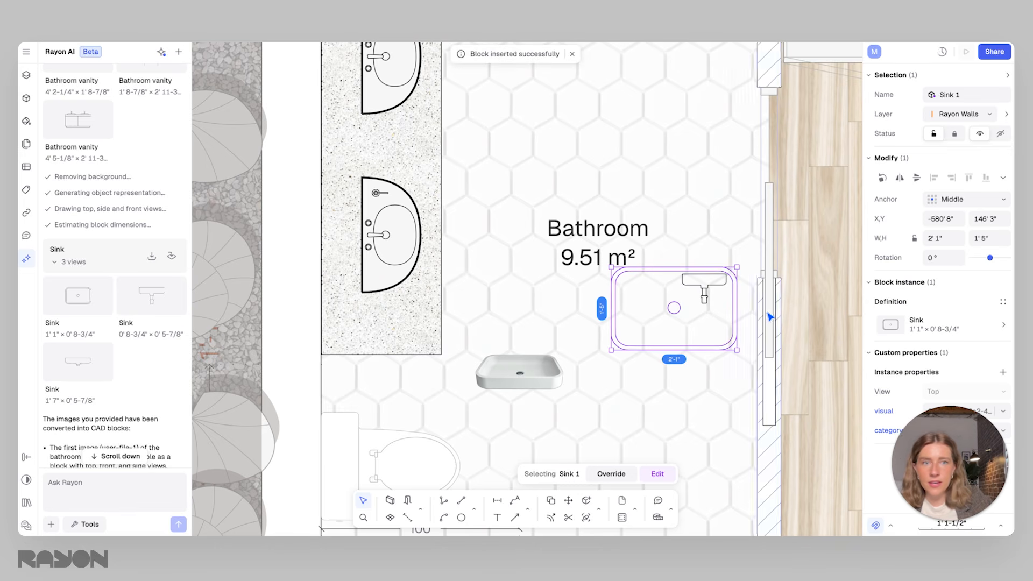
mouse_move(719, 290)
mouse_down()
mouse_move(655, 356)
mouse_move(733, 307)
mouse_up()
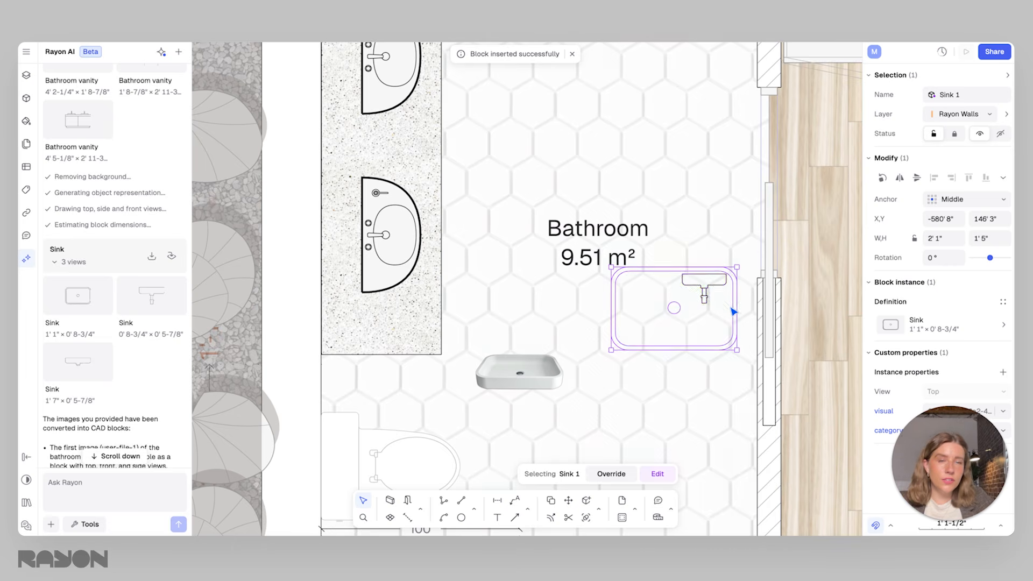
click(717, 292)
click(720, 275)
key(Delete)
Insert the top view of the AI-generated bathroom vanity below the room label, and delete it again
scroll(129, 256, up, 6)
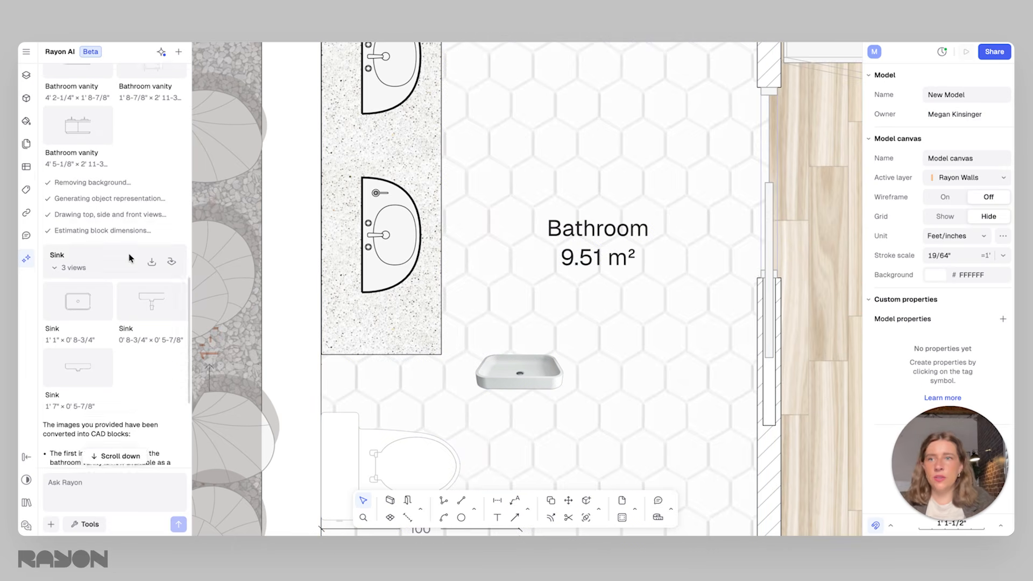
scroll(139, 264, up, 7)
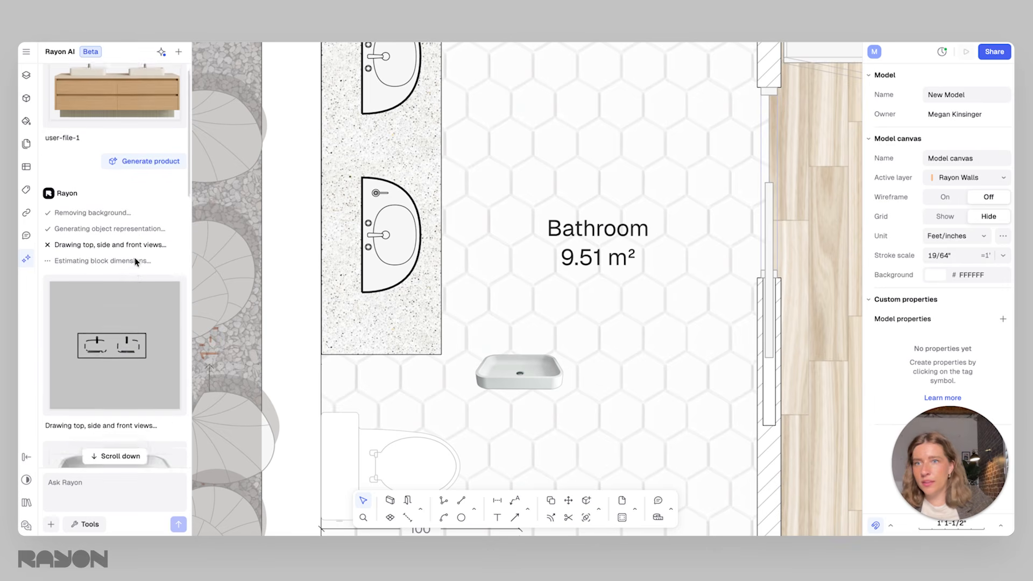
mouse_move(74, 101)
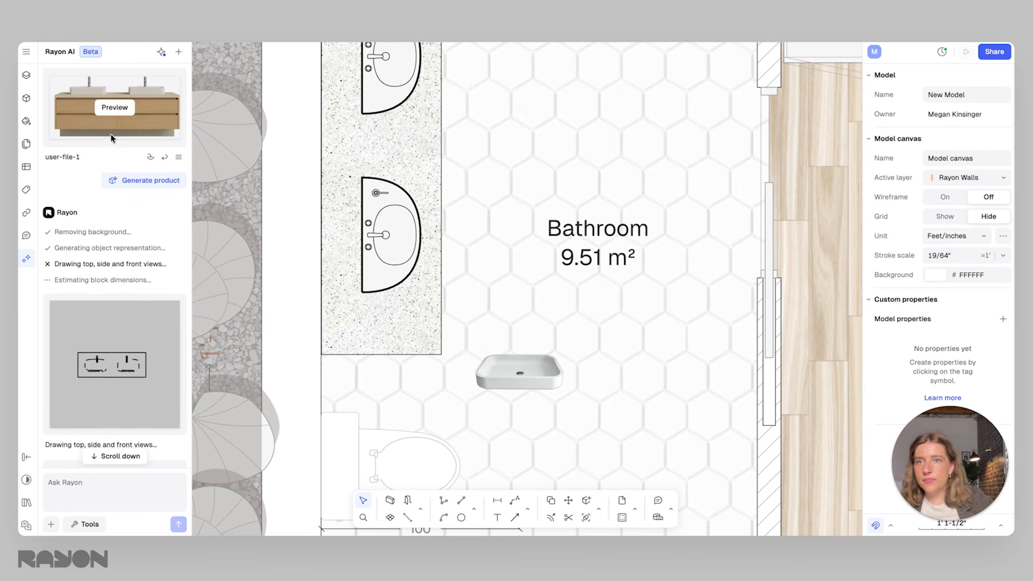
scroll(108, 243, down, 10)
click(105, 222)
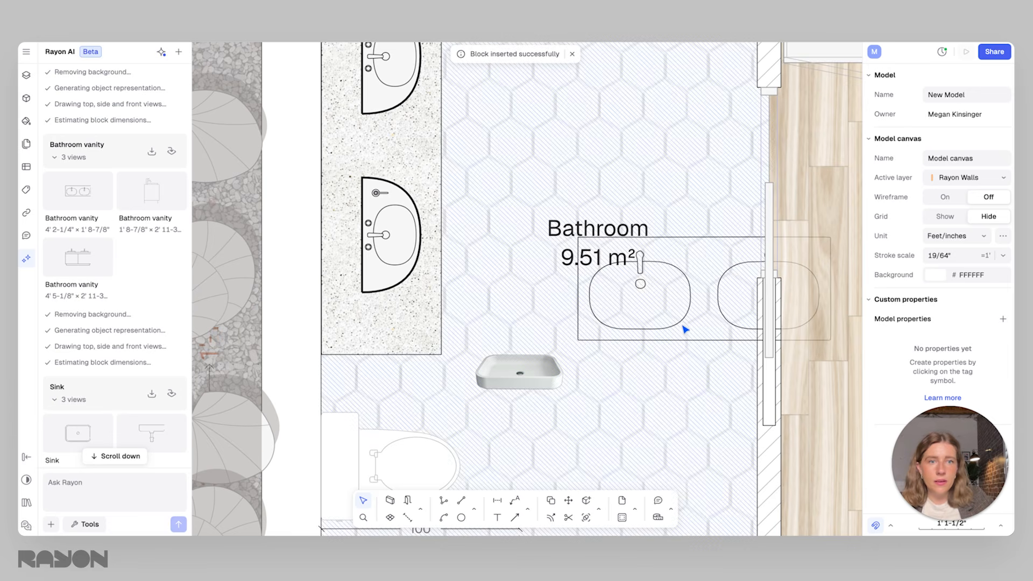
click(596, 347)
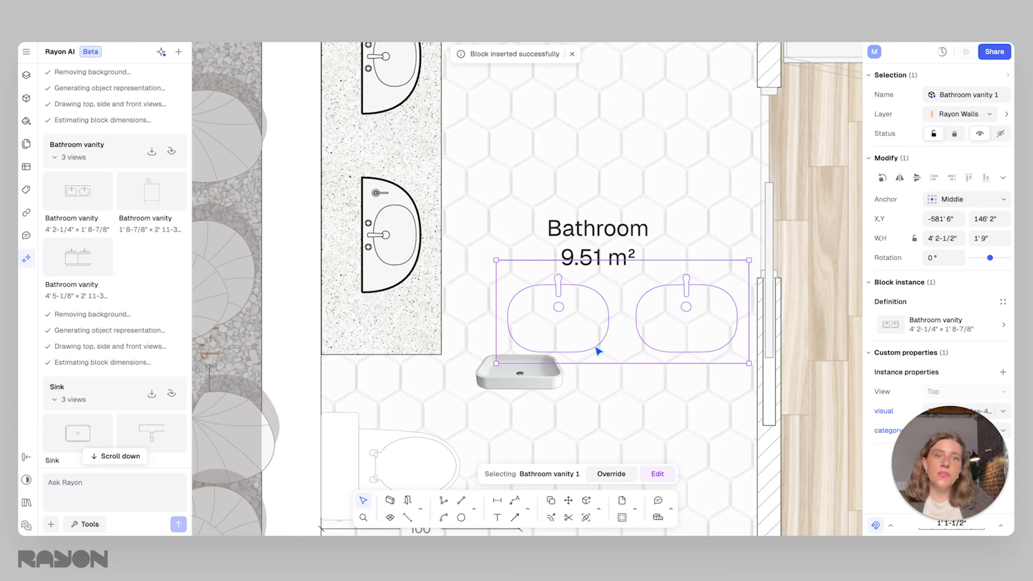
key(Delete)
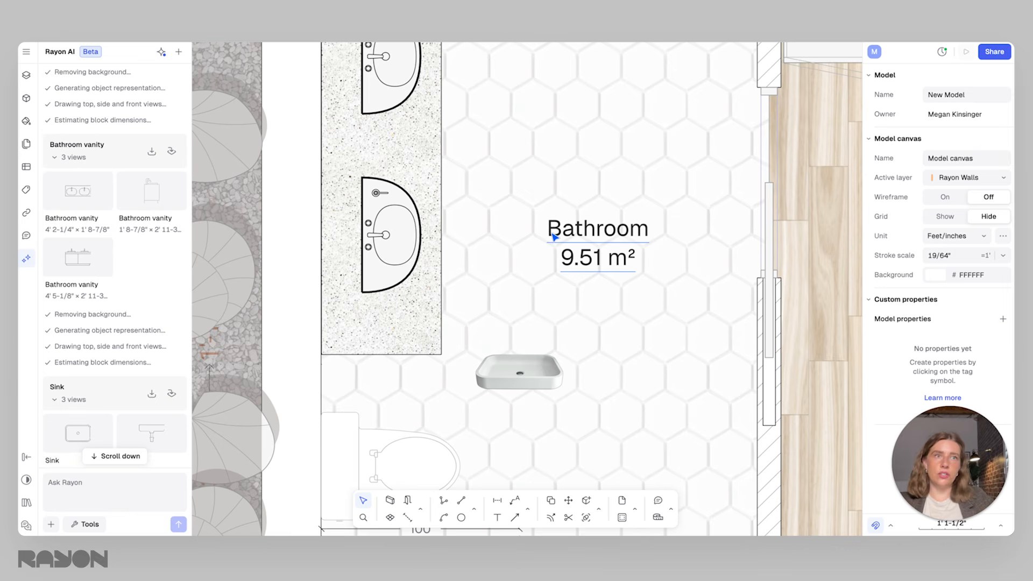
Read the end of the AI reply and select the round sink nearest the toilet to view its block properties
scroll(171, 276, down, 10)
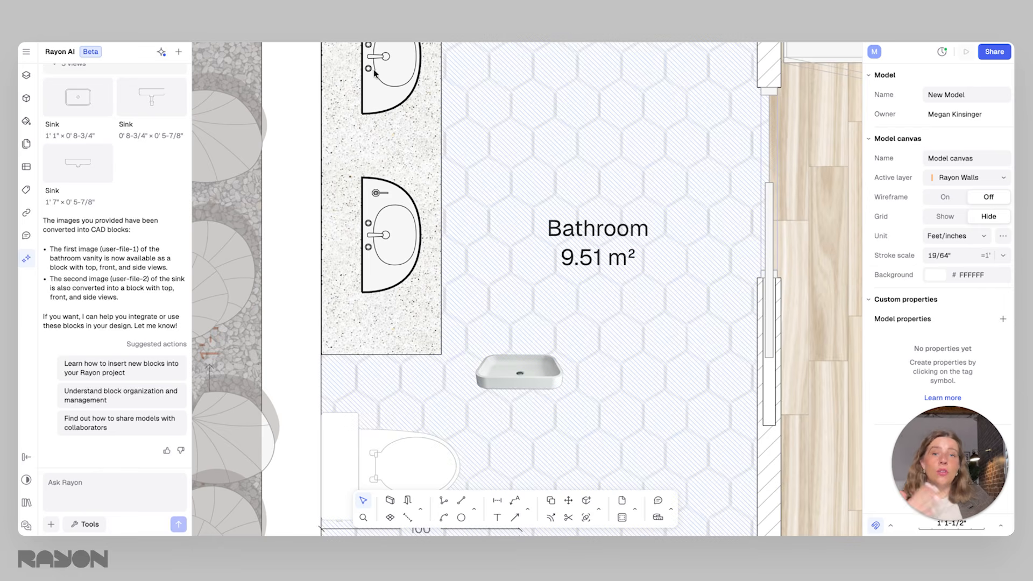
click(414, 236)
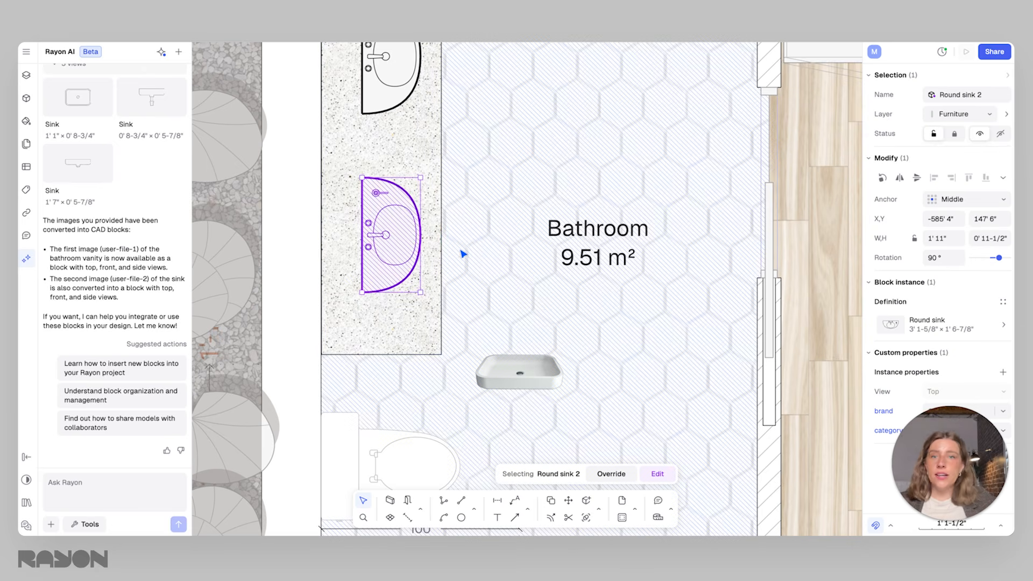
scroll(544, 277, down, 3)
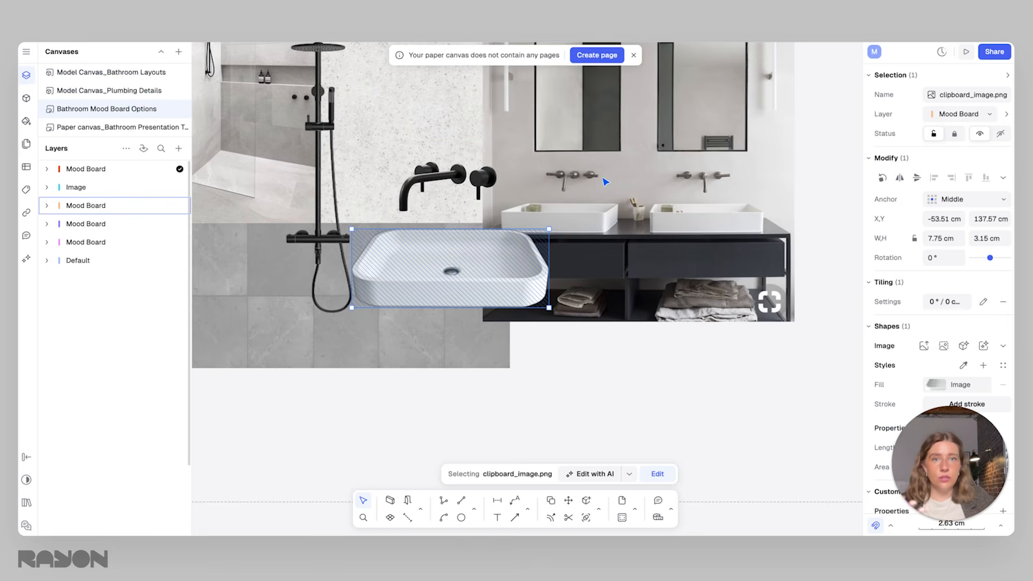
Open the mood board model's sharing settings, view the template publishing option, and publish its saved styles as a library
scroll(606, 182, down, 10)
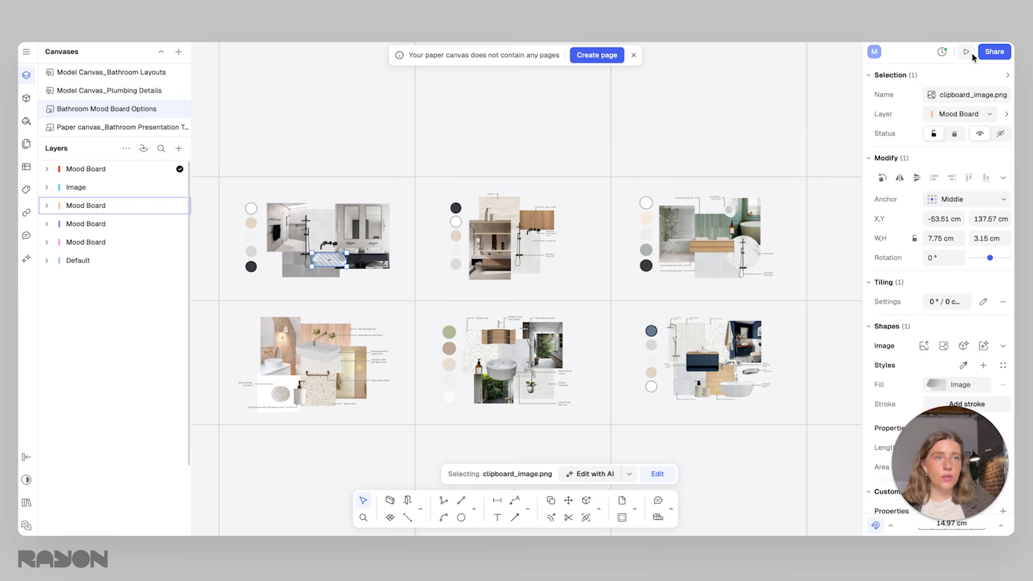
click(993, 52)
click(503, 104)
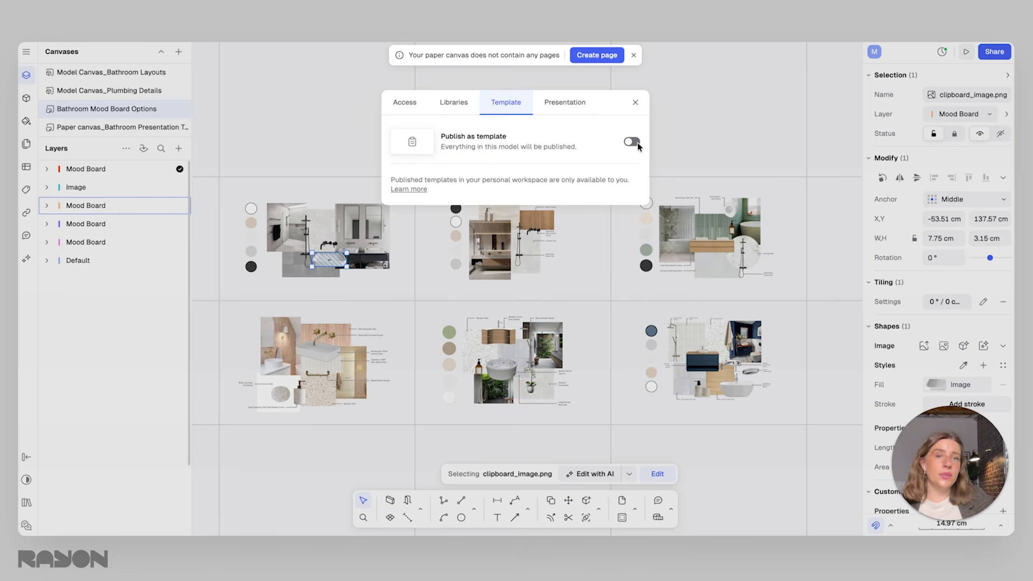
click(452, 104)
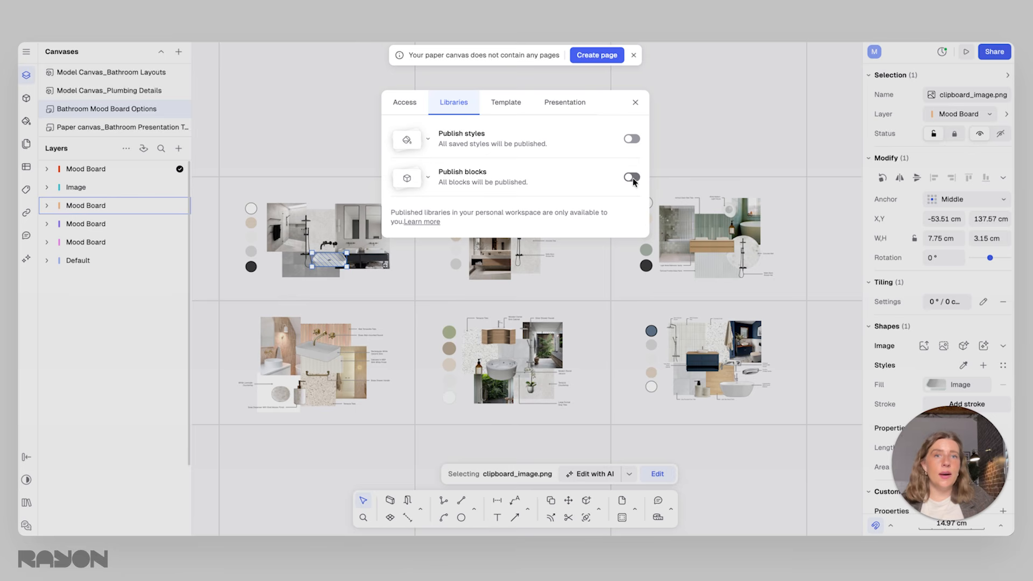
click(632, 141)
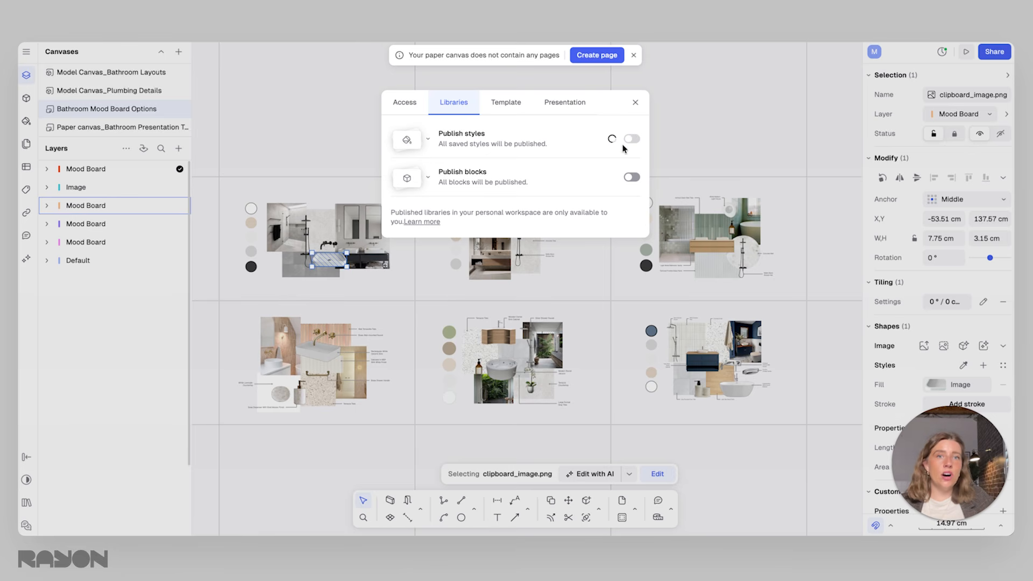
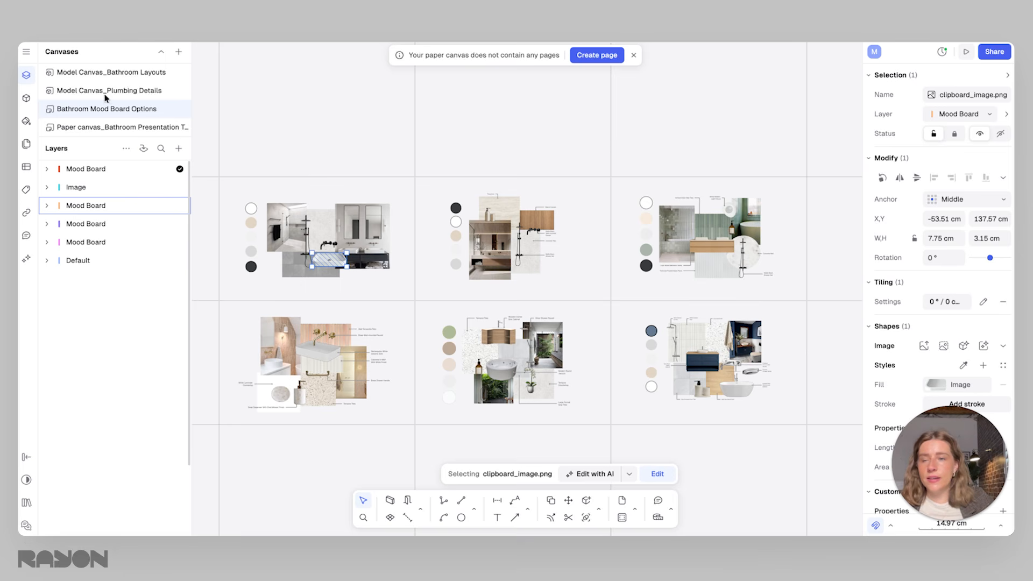
Open the Model Canvas_Bathroom Layouts canvas and examine the Bathroom Freestanding Vanity plan, section and elevation drawings
click(149, 78)
mouse_move(502, 247)
middle_down()
mouse_move(545, 275)
mouse_move(517, 259)
middle_up()
scroll(745, 364, up, 3)
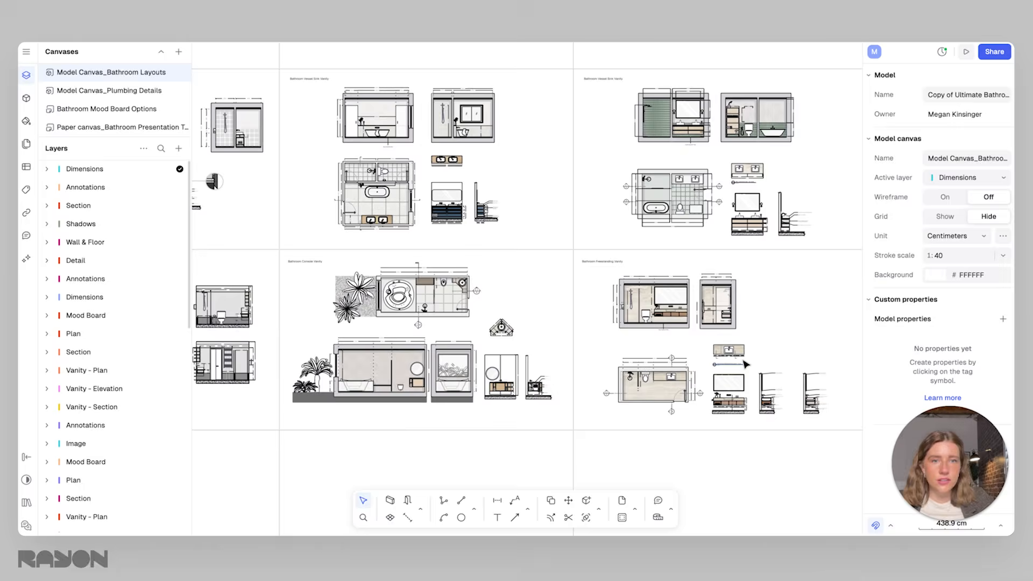
scroll(744, 361, up, 5)
middle_drag(649, 376, 631, 368)
drag(423, 152, 636, 314)
click(736, 256)
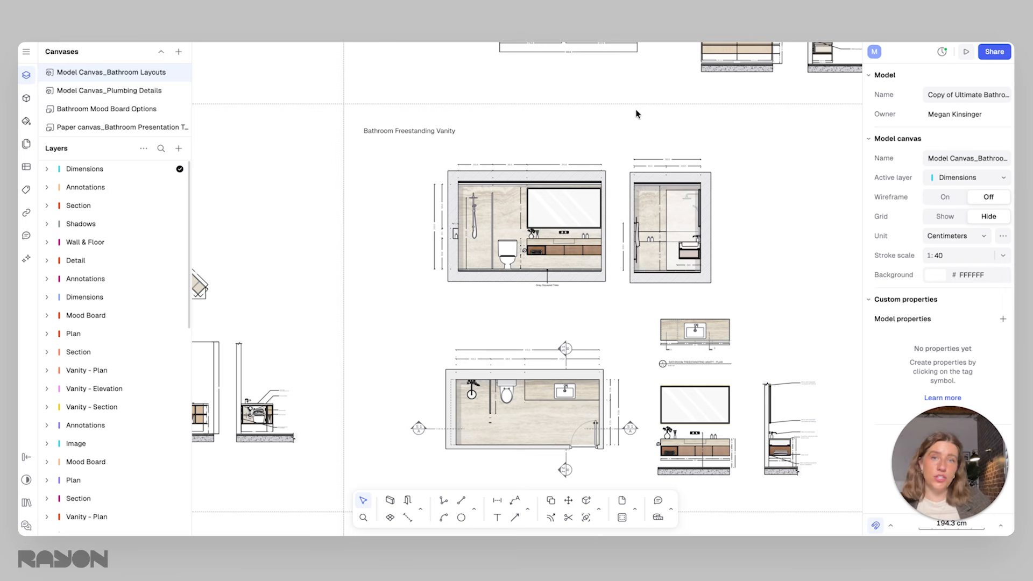
Open Rayon AI and attach a canvas screenshot framing the whole bathroom of the floor plan, including its surrounding walls
click(26, 259)
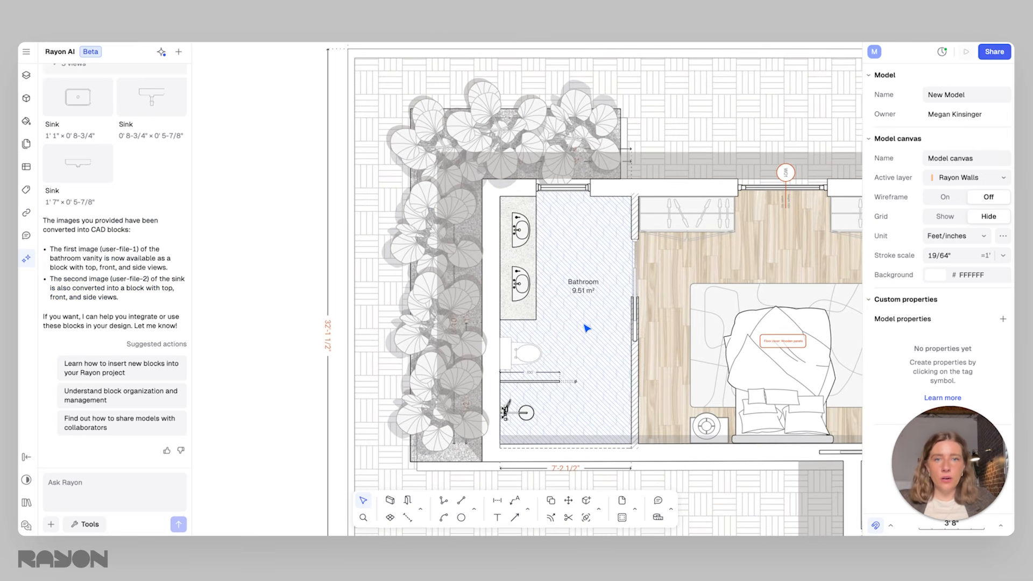
scroll(587, 329, up, 2)
middle_drag(587, 344, 560, 330)
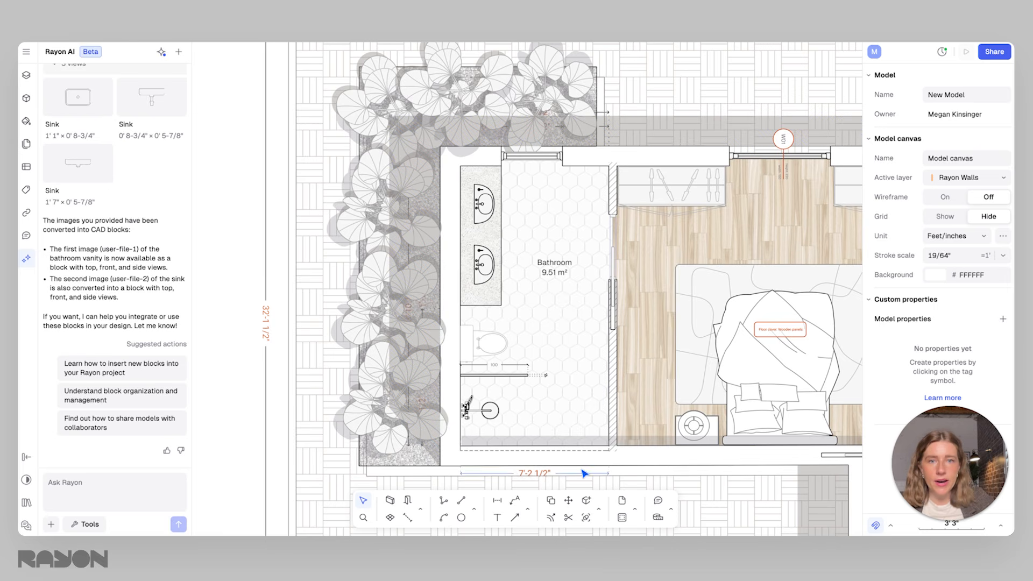
click(50, 524)
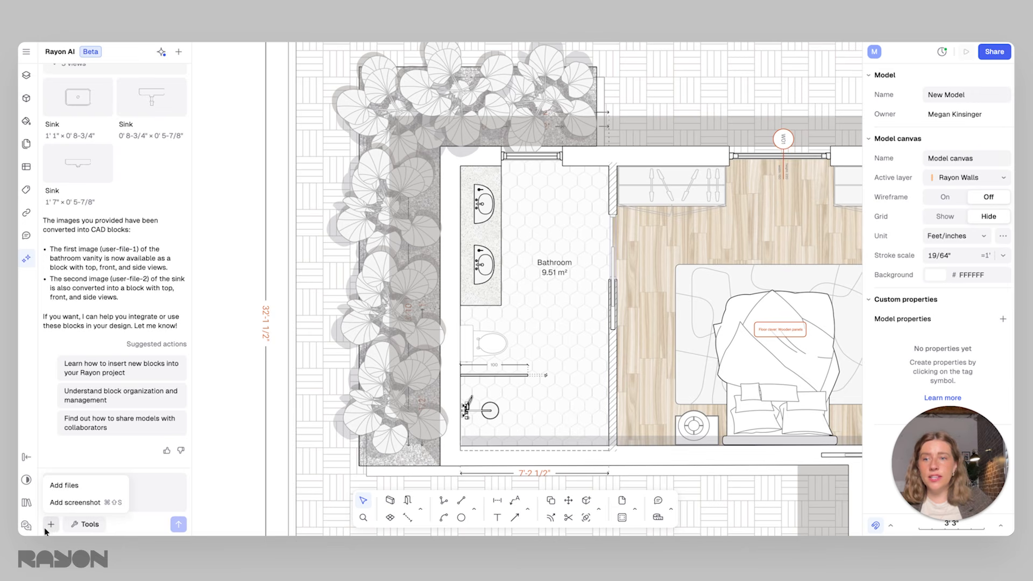
click(70, 502)
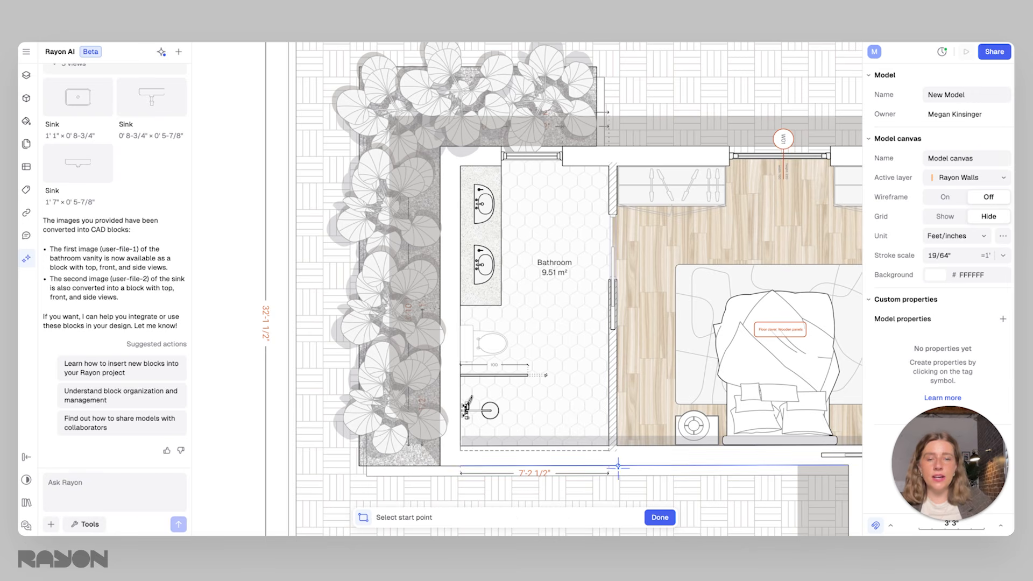
click(628, 486)
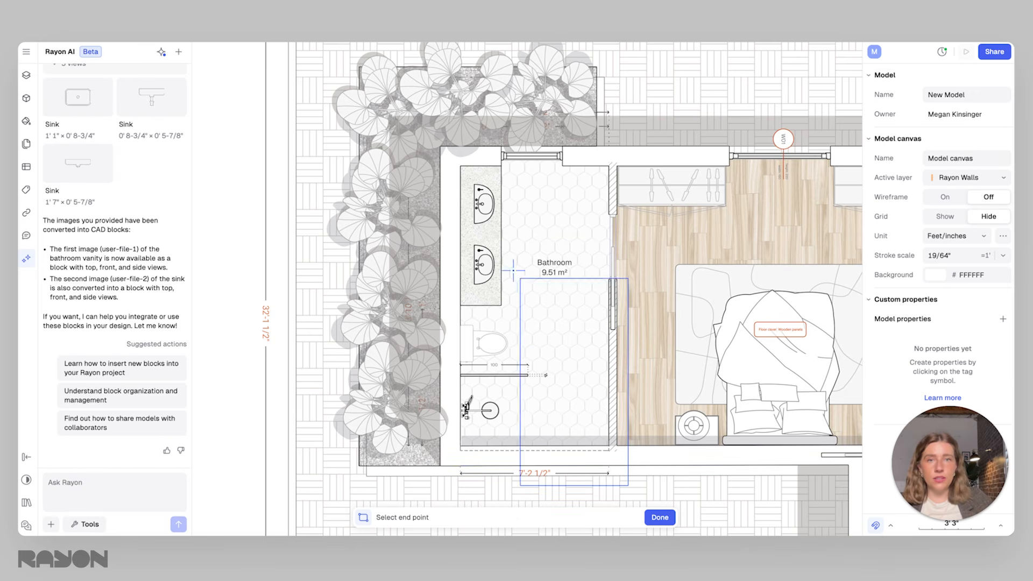
scroll(457, 196, up, 3)
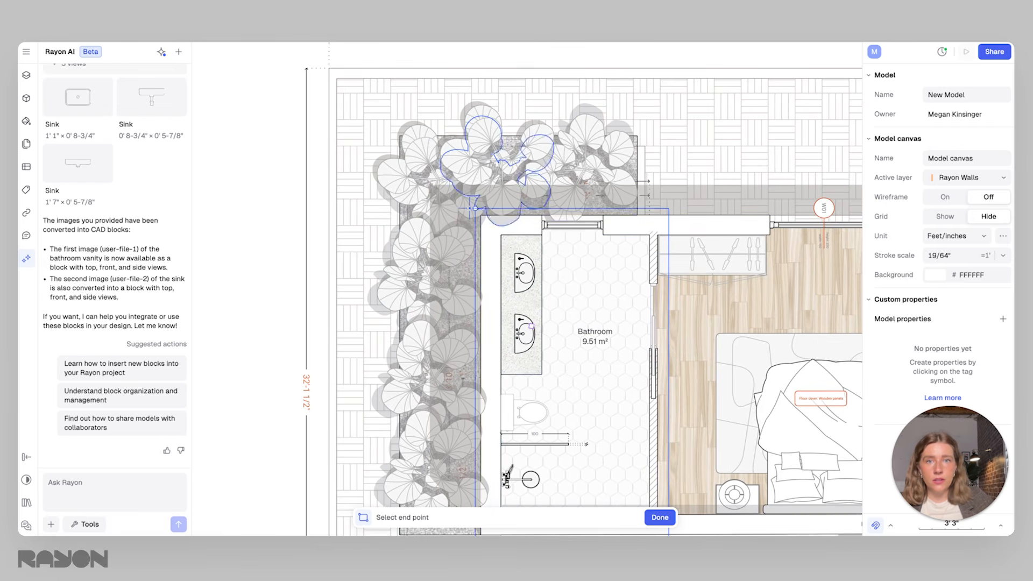
click(464, 199)
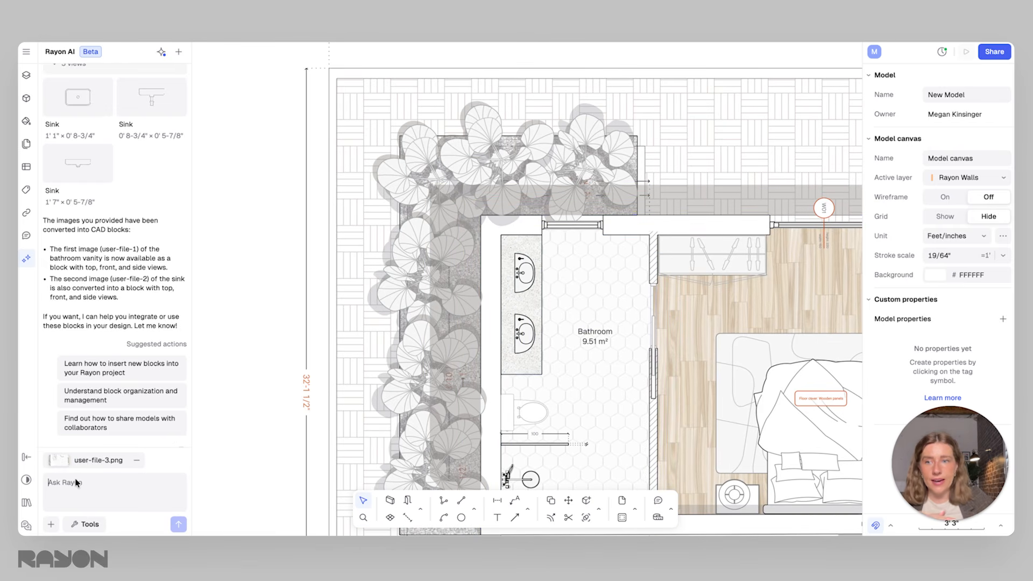
Generate an axonometry from the attached bathroom screenshot with Rayon AI
scroll(527, 334, down, 3)
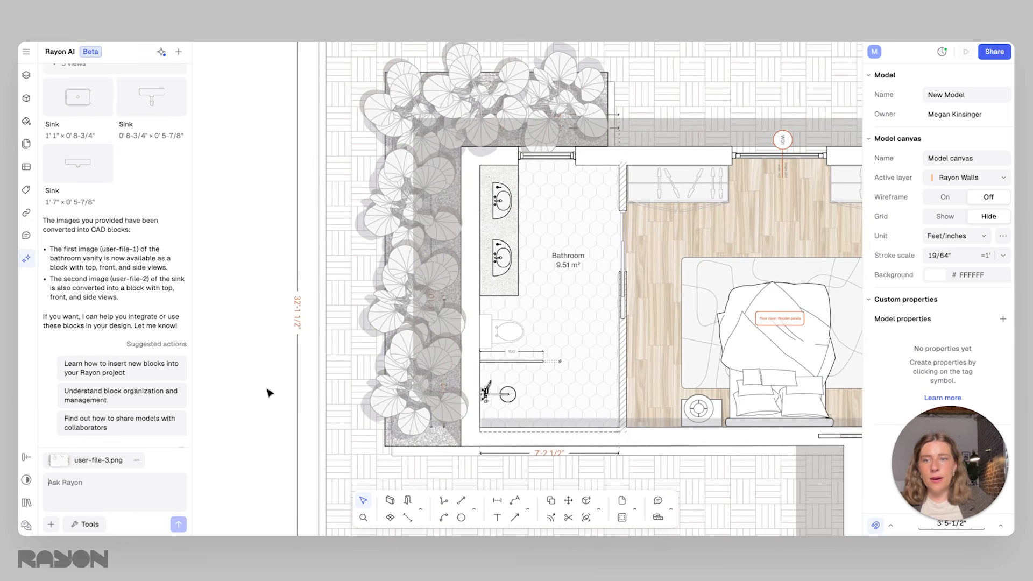
click(87, 525)
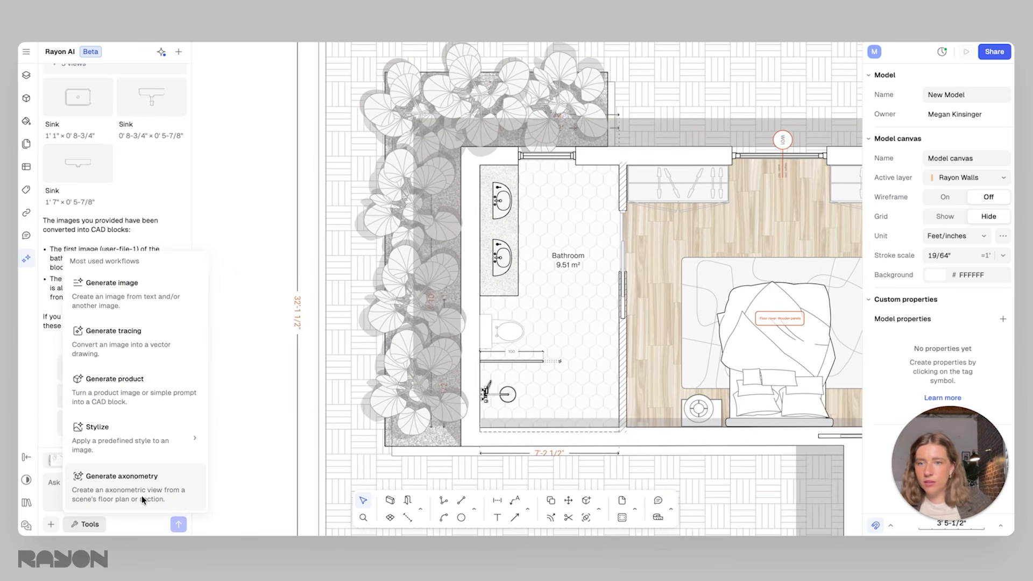
click(155, 500)
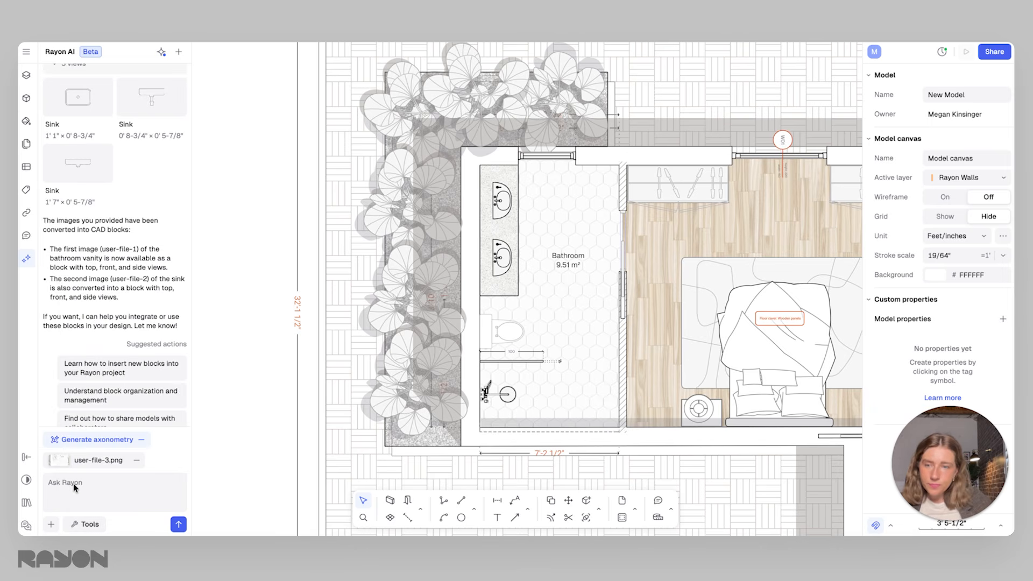
click(179, 524)
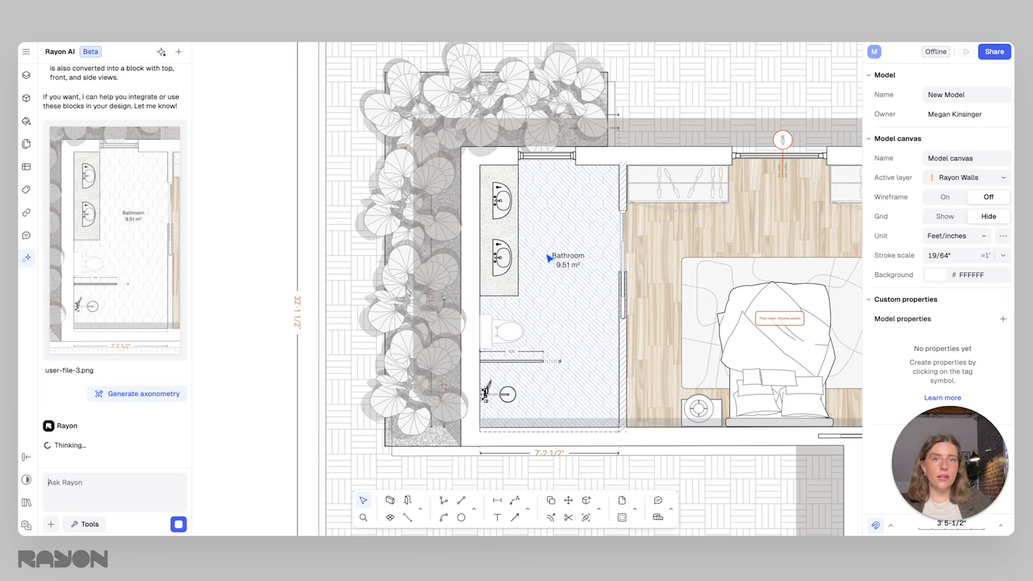
click(518, 284)
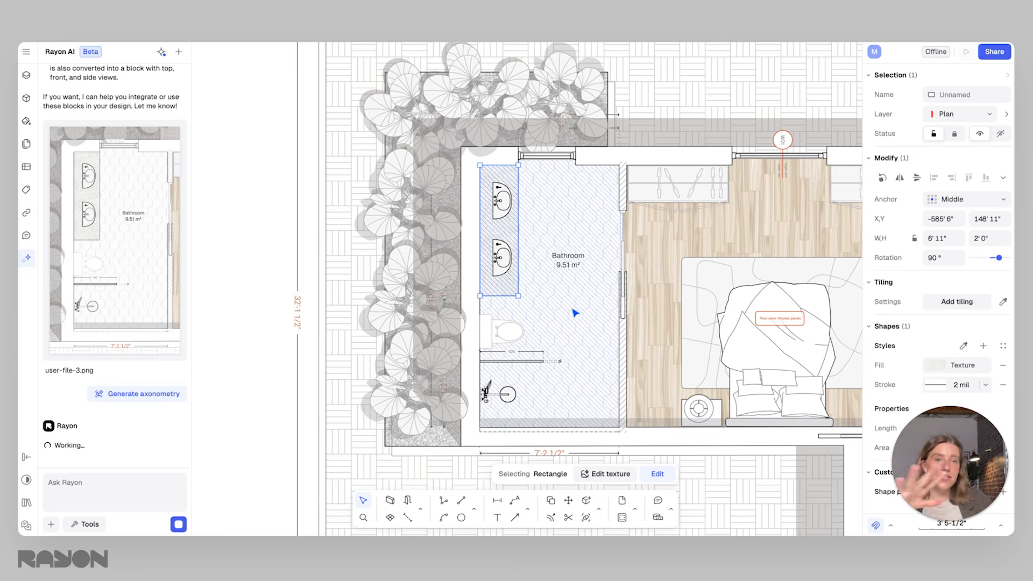
click(544, 303)
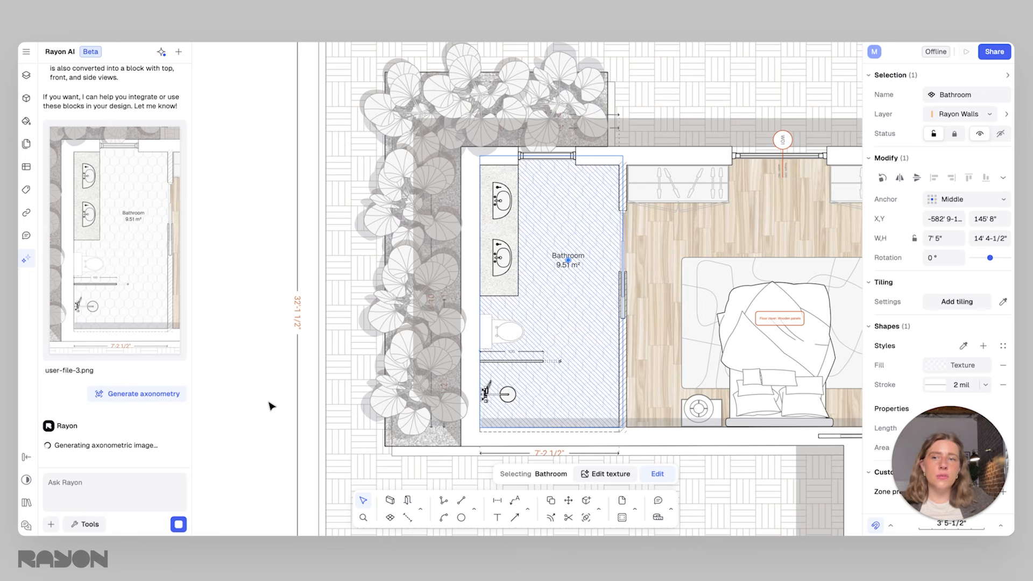
middle_drag(627, 187, 601, 235)
scroll(606, 210, down, 2)
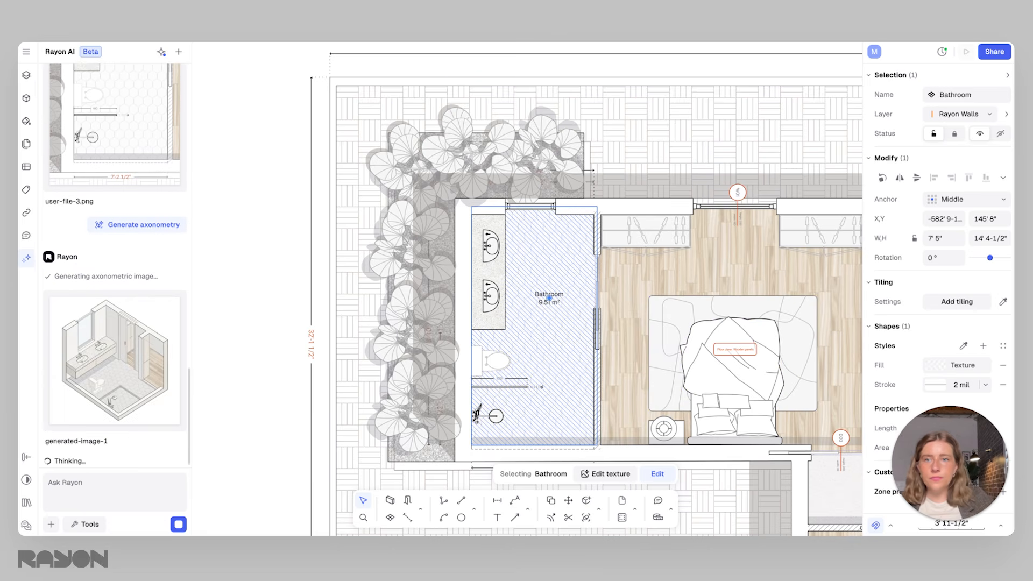
click(322, 310)
middle_drag(361, 312, 441, 304)
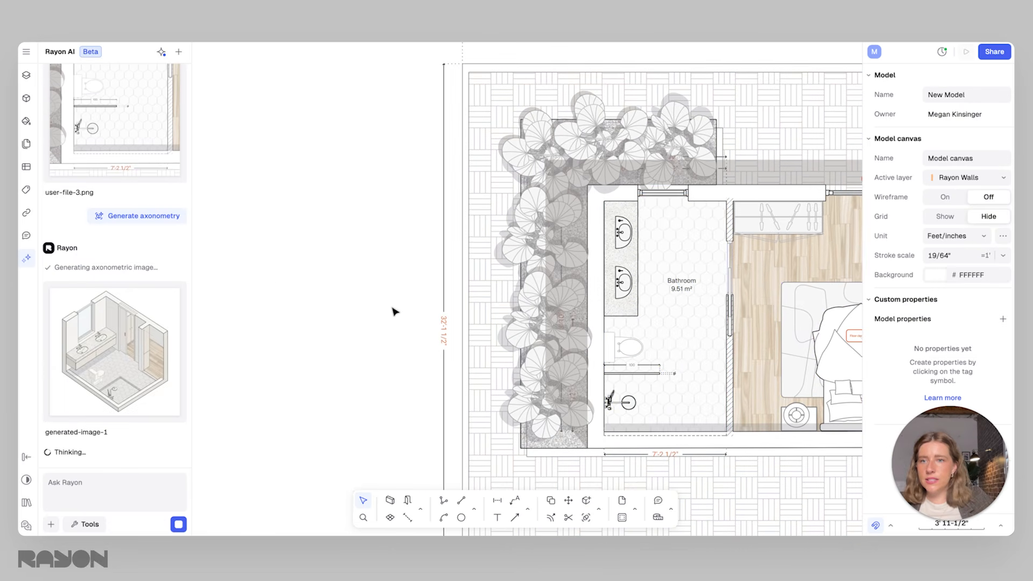
Preview the generated axonometric image, compare it with the bathroom plan, and read the AI reply with its suggested actions
mouse_move(156, 351)
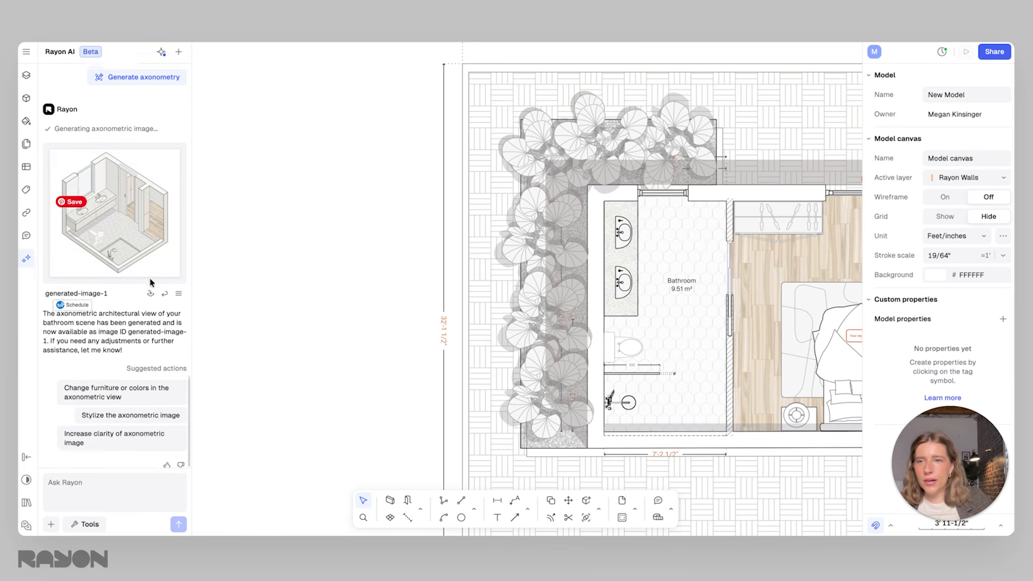
scroll(152, 327, up, 4)
scroll(153, 325, up, 1)
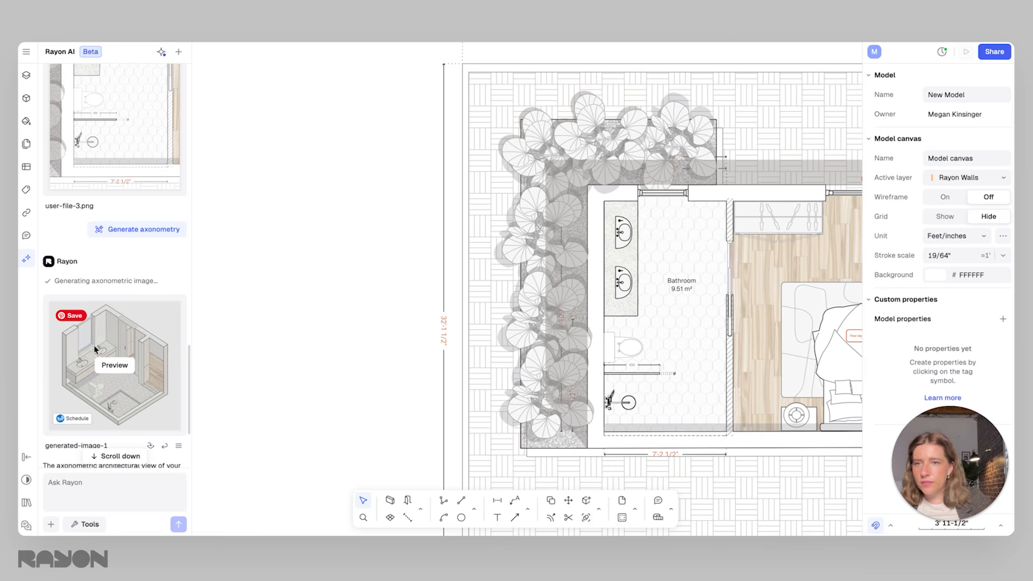
click(133, 366)
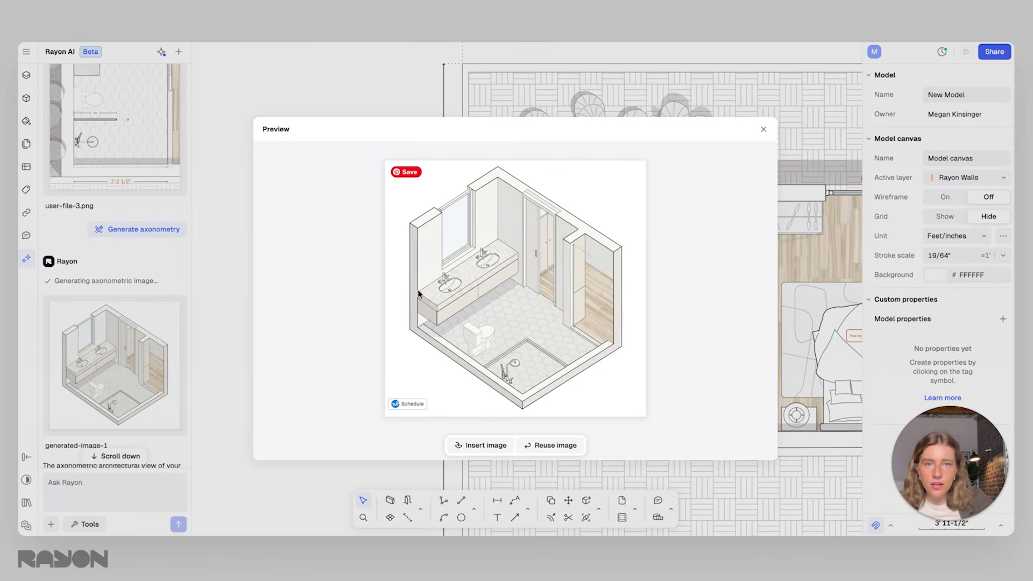
click(764, 129)
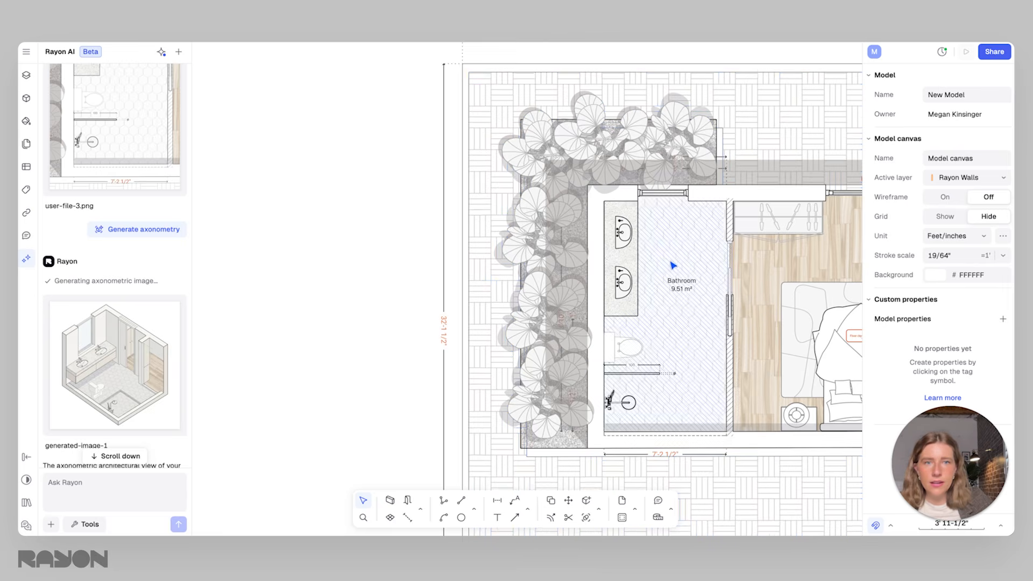
ctrl+scroll(670, 265, up, 5)
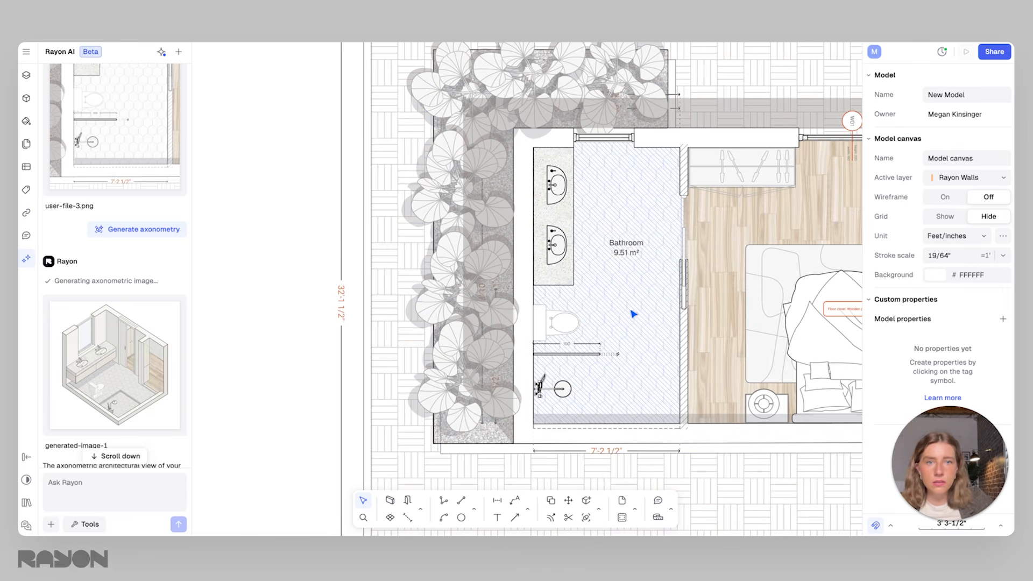
mouse_move(84, 337)
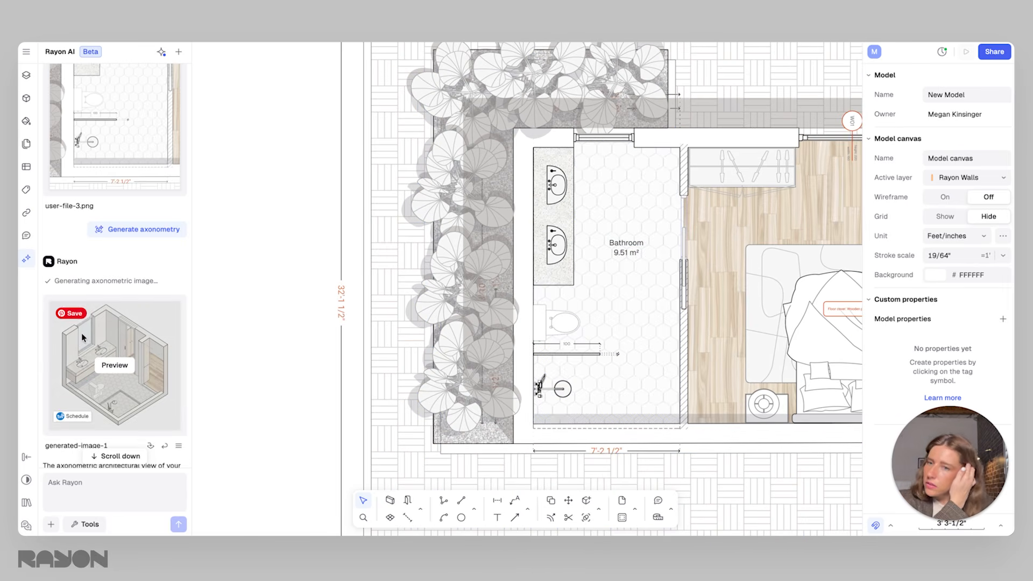
scroll(83, 337, down, 5)
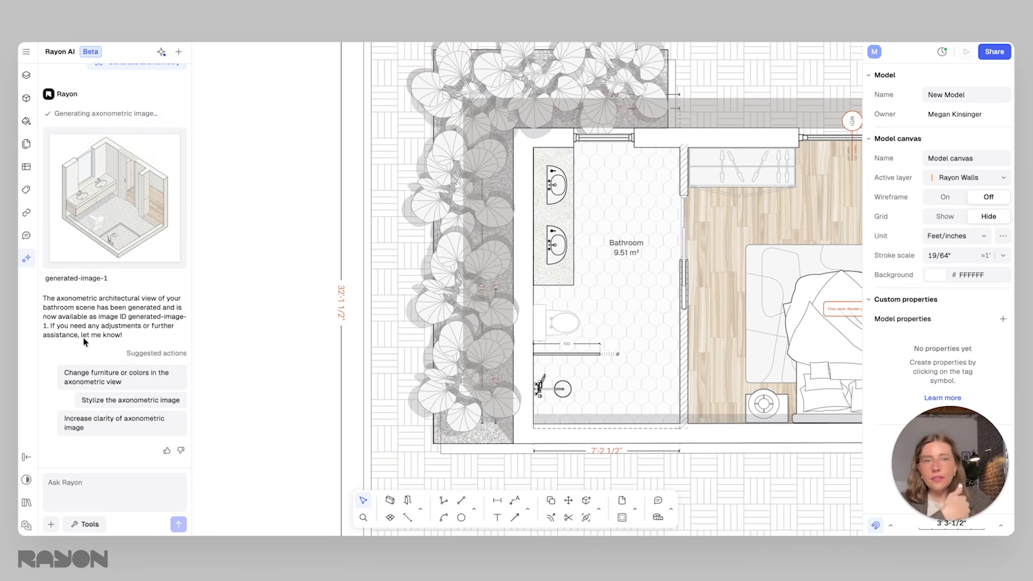
Attach a second canvas screenshot cropped tightly to the bathroom, from the outer wall corner by the planting to the bedroom partition wall
middle_drag(644, 279, 654, 290)
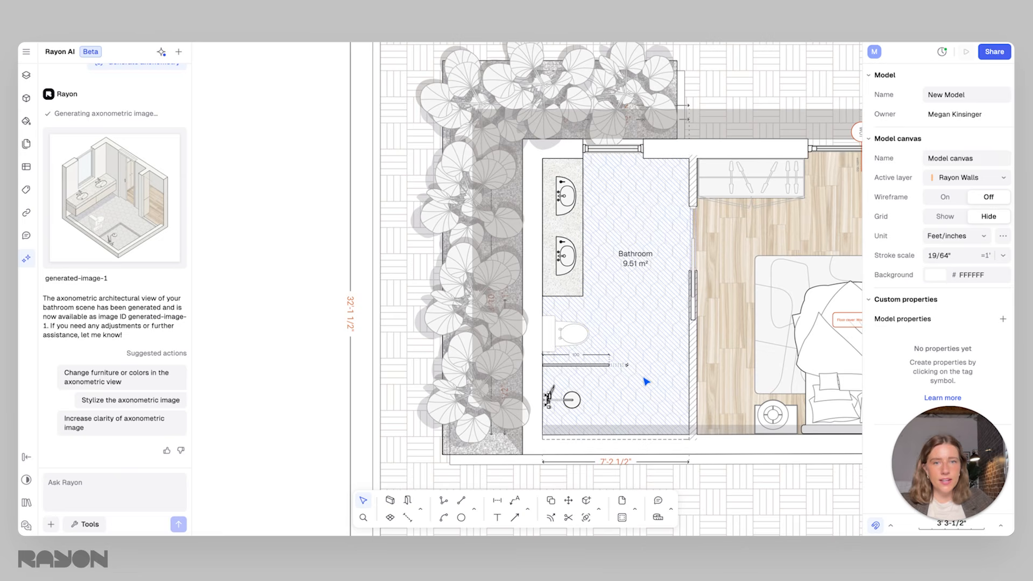
middle_drag(632, 336, 624, 320)
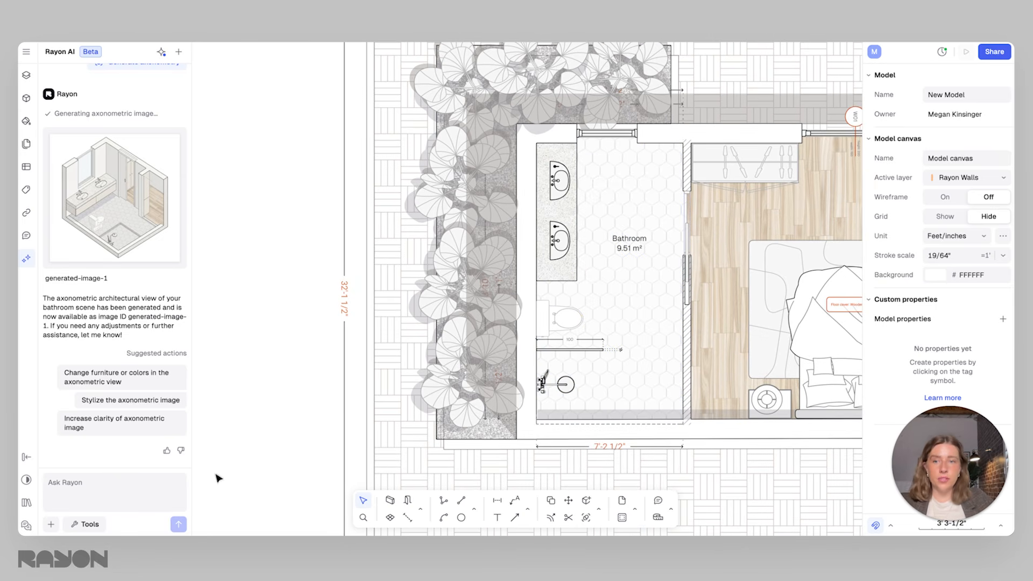
click(51, 524)
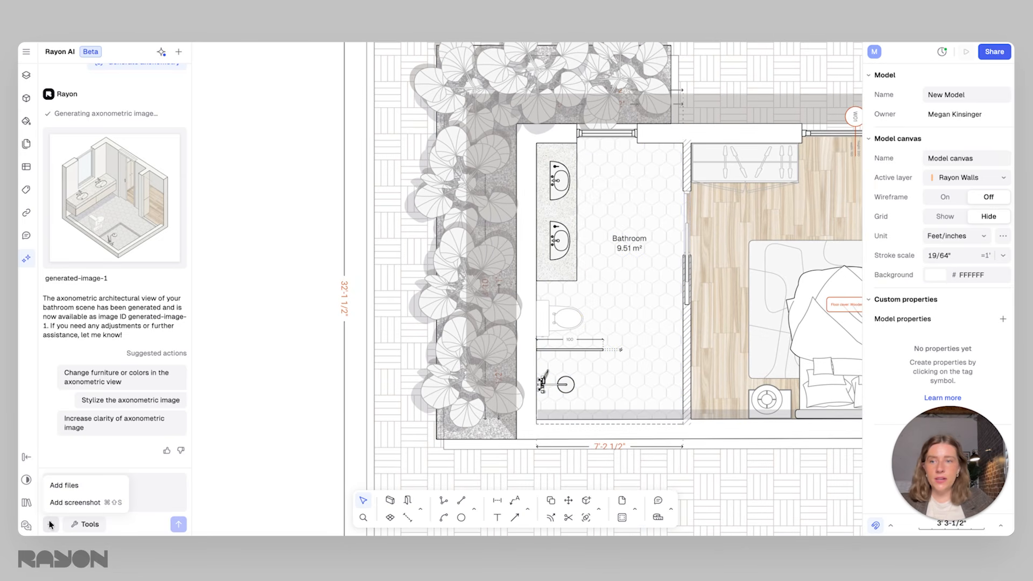
click(73, 502)
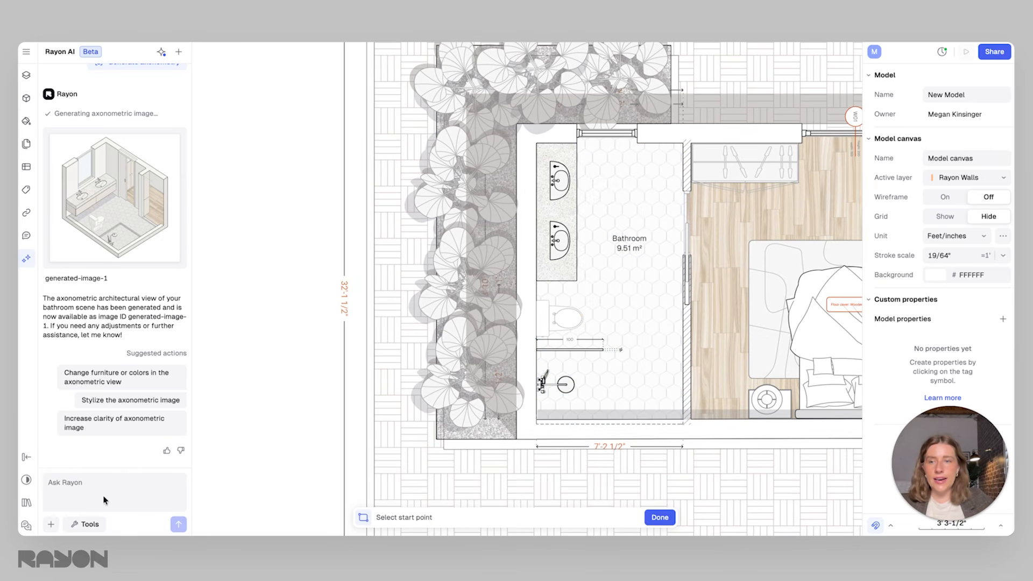
click(517, 124)
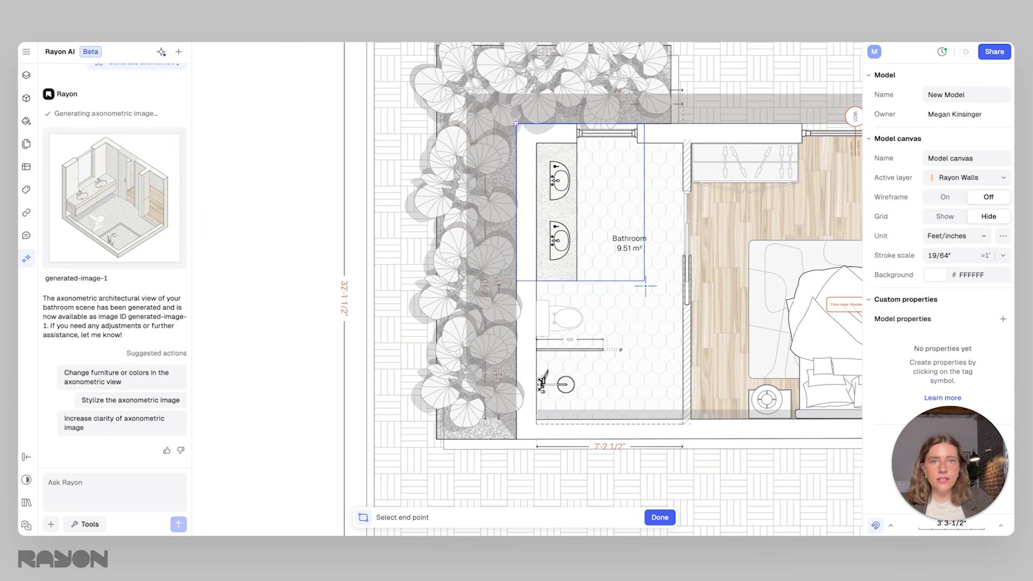
click(693, 438)
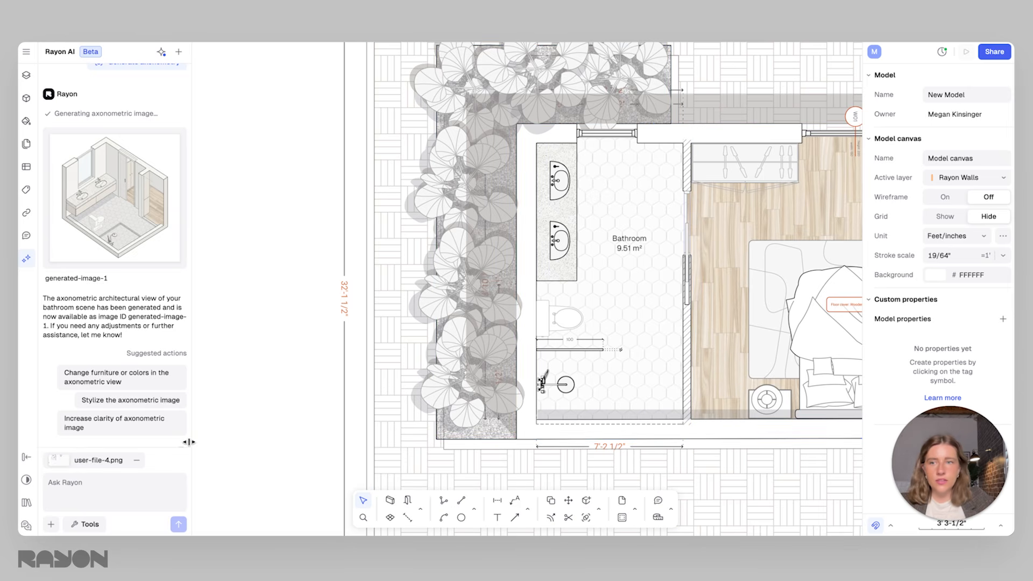
Generate an axonometry from the tighter bathroom screenshot with Rayon AI
click(75, 525)
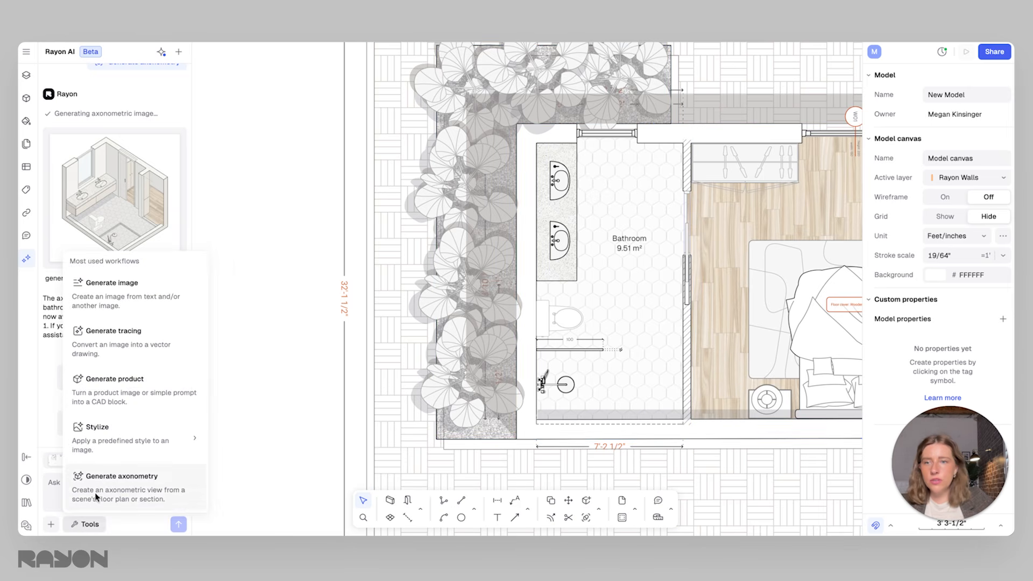
click(156, 493)
click(179, 524)
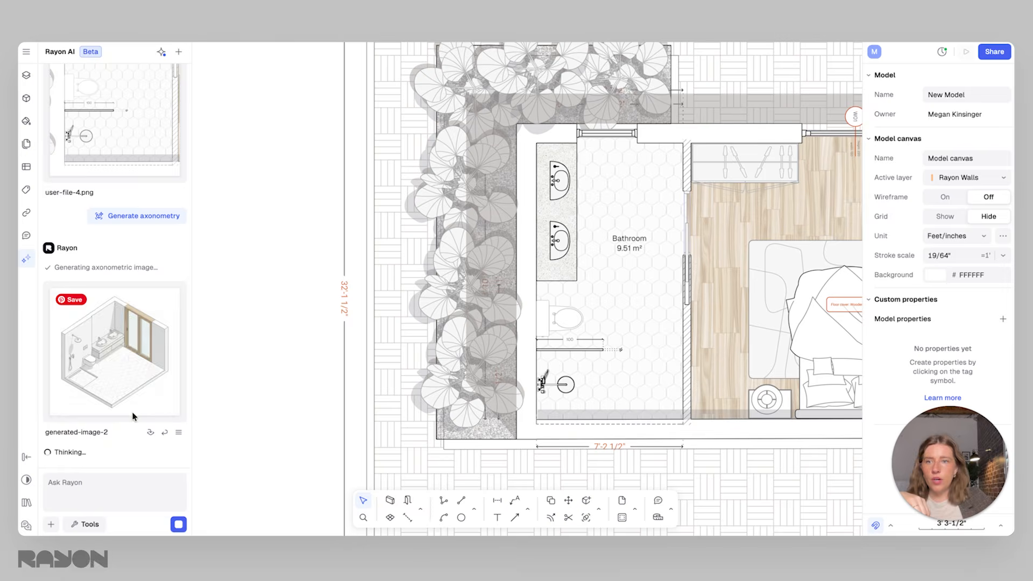
Preview the second axonometric image, insert it into the model, and move it to the empty area beside the floor plan
click(115, 348)
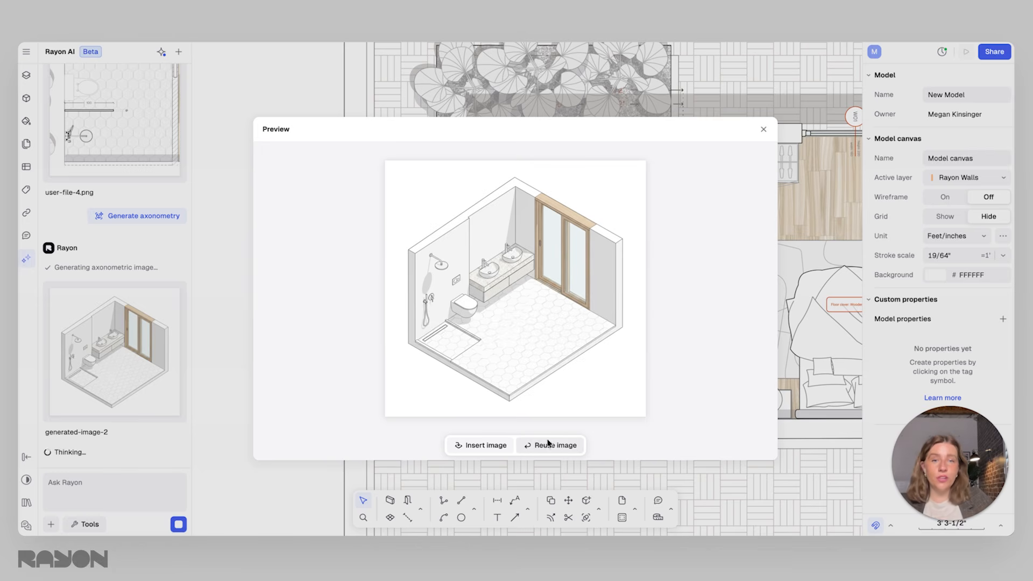
click(481, 445)
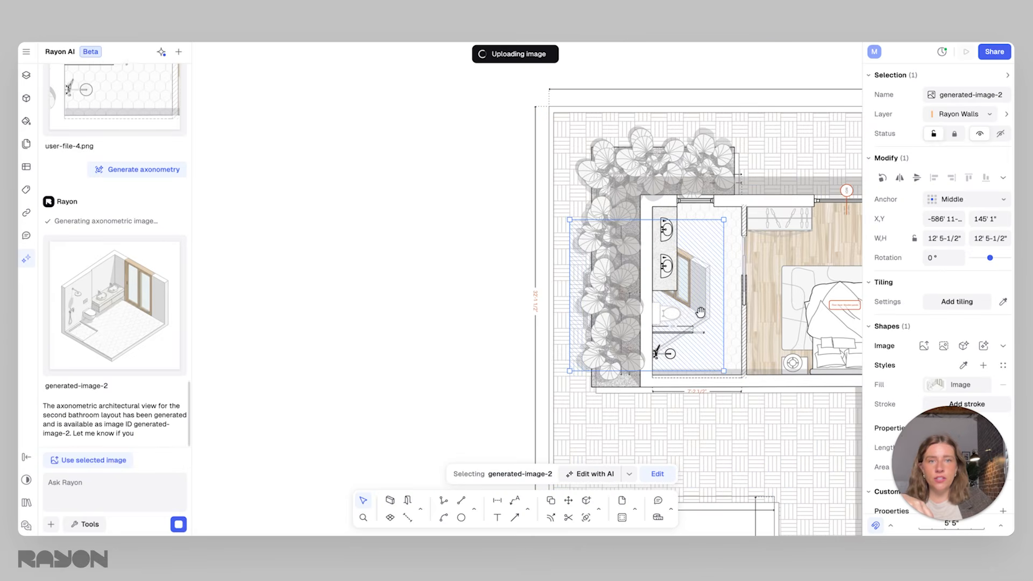
drag(699, 290, 465, 295)
click(511, 289)
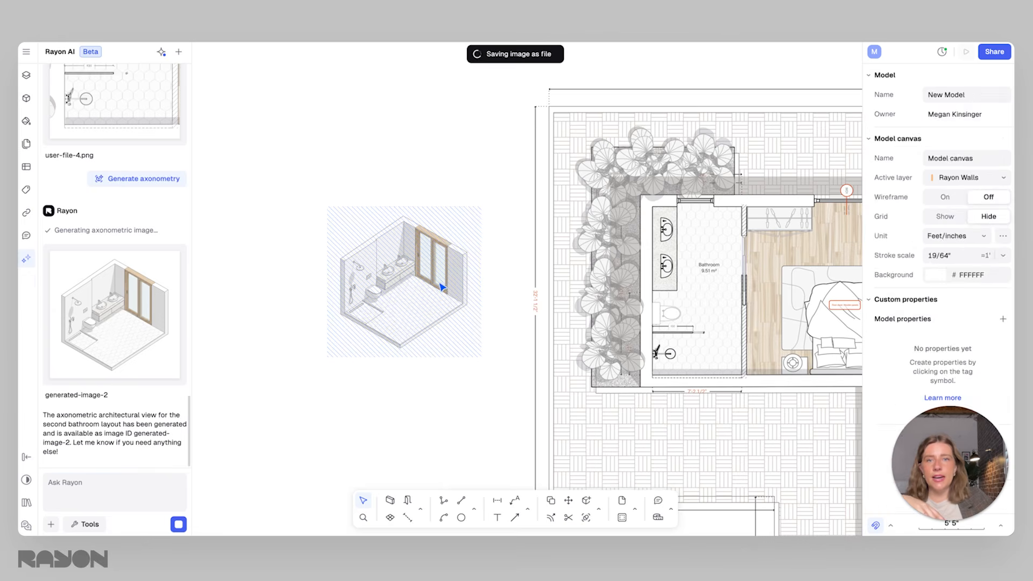
Select the second axonometric bathroom image beside the floor plan and attach it to the AI chat as a reference
click(443, 287)
scroll(399, 269, up, 2)
scroll(399, 269, up, 2)
middle_drag(415, 269, 524, 270)
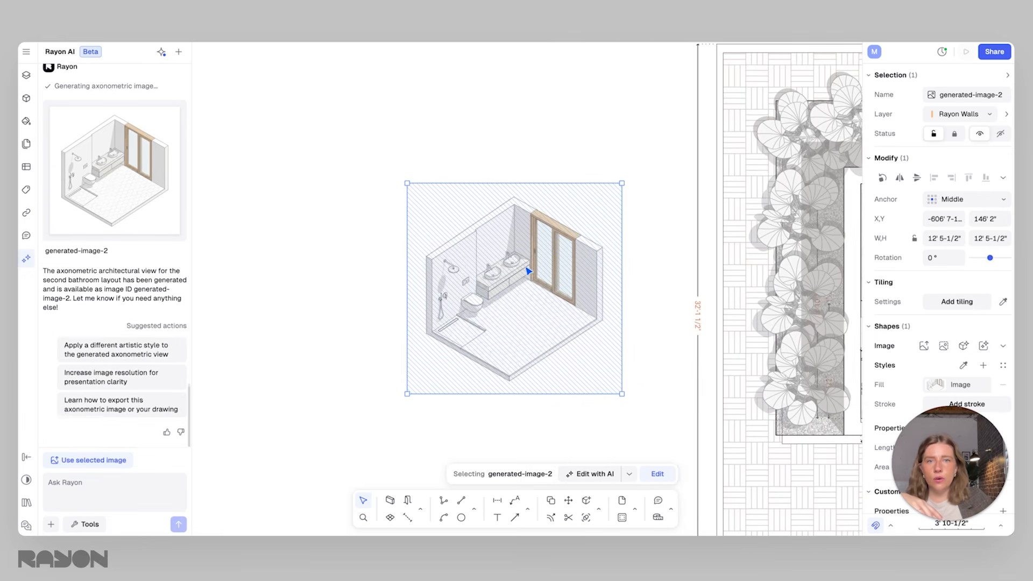
click(534, 165)
click(541, 233)
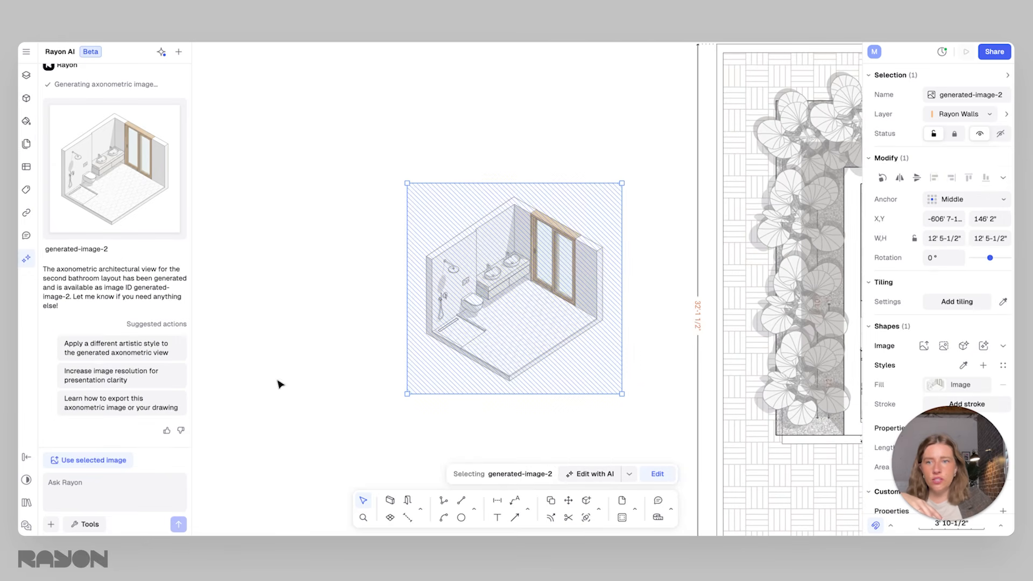
click(91, 460)
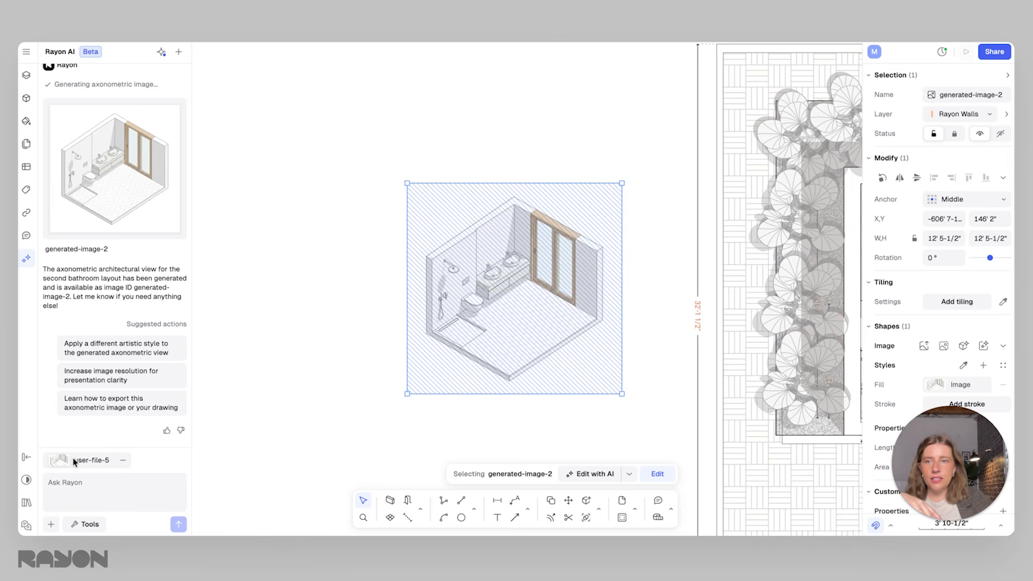
Stylize the attached axonometric image with the Clay model style and clear the selection on the canvas
mouse_move(55, 464)
click(93, 524)
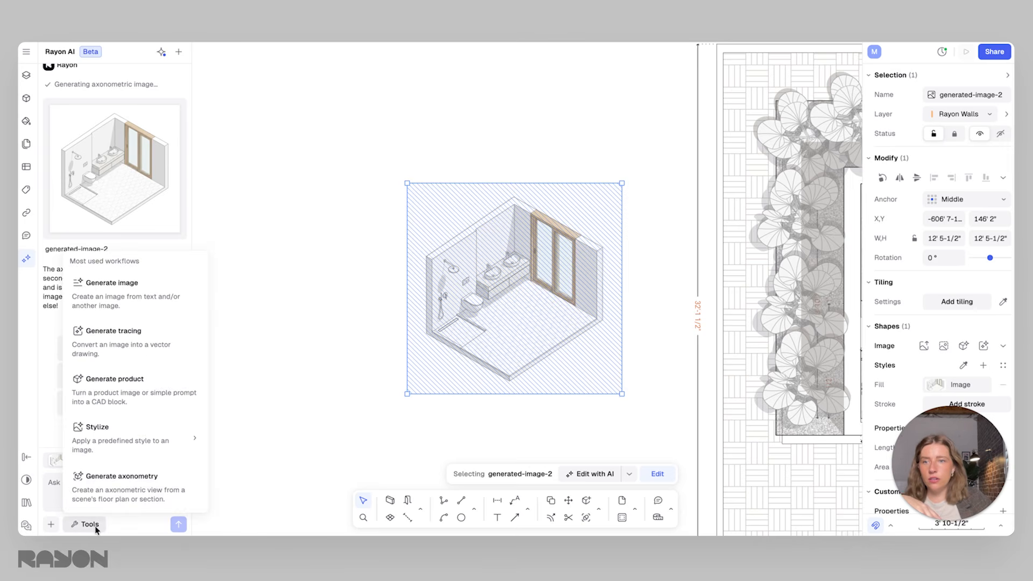
mouse_move(124, 433)
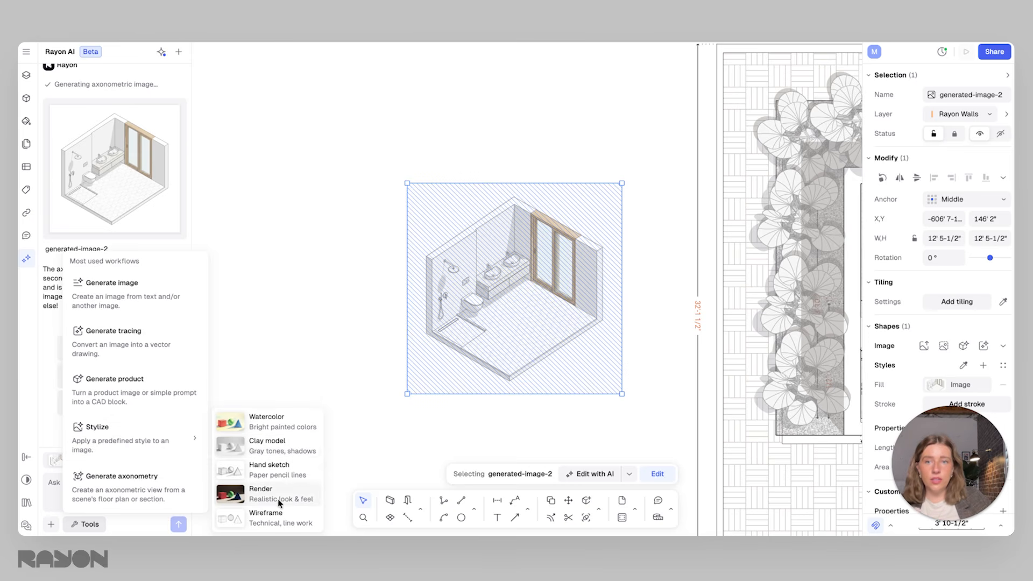
click(275, 449)
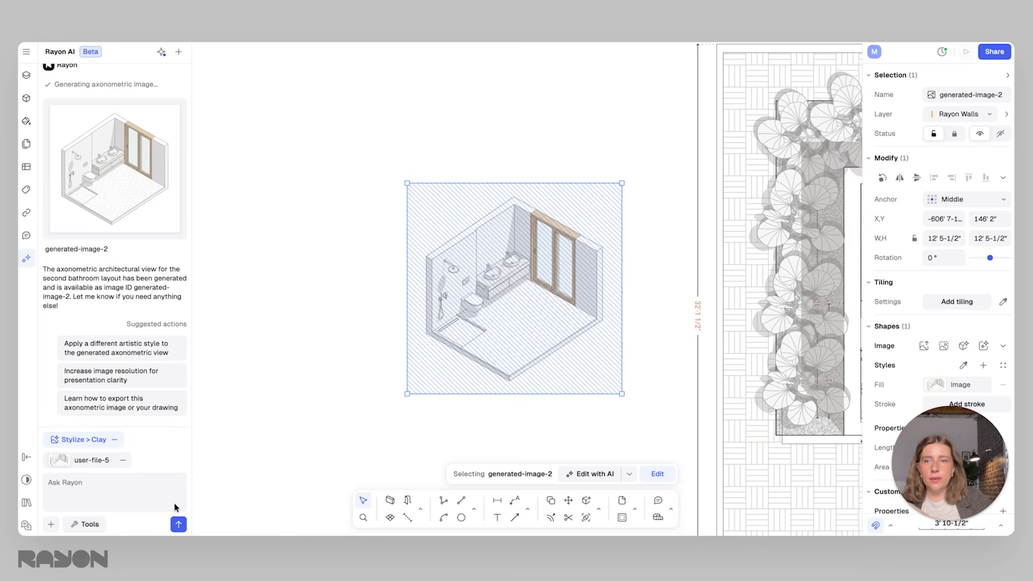
click(178, 524)
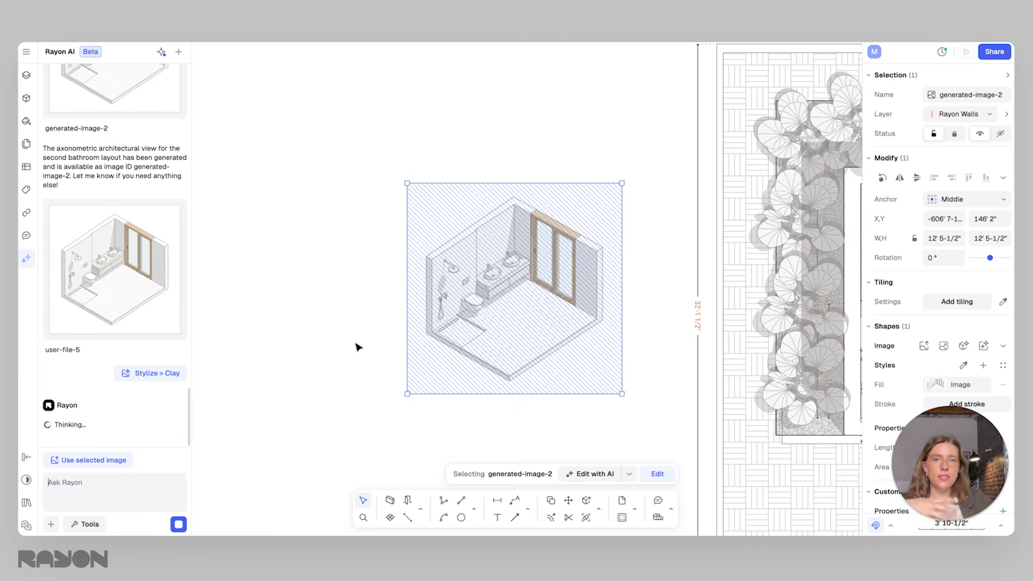
click(391, 278)
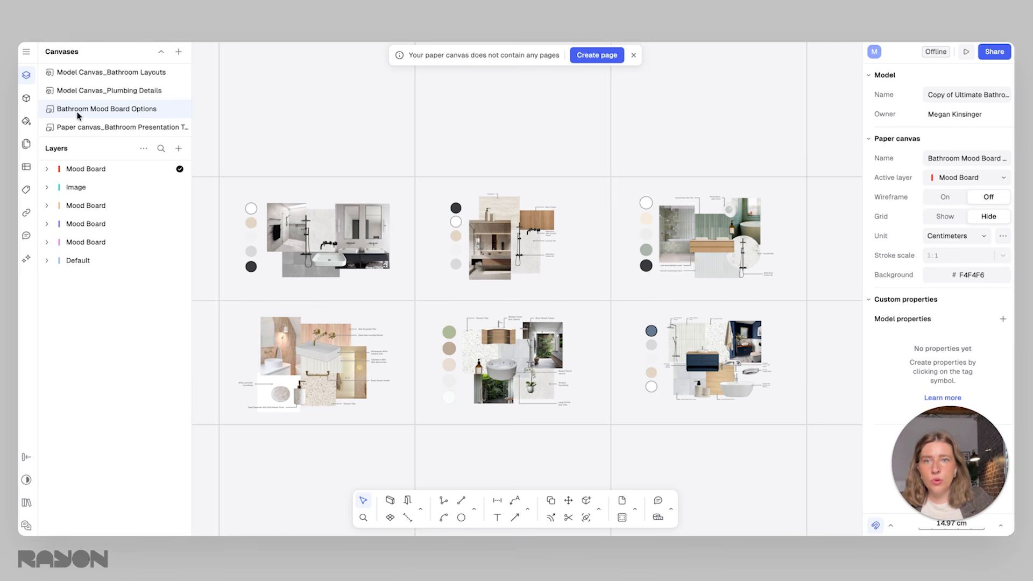
Copy the terracotta and terrazzo mood board with its annotations from the Bathroom Mood Board Options canvas
scroll(425, 294, up, 5)
scroll(425, 359, left, 3)
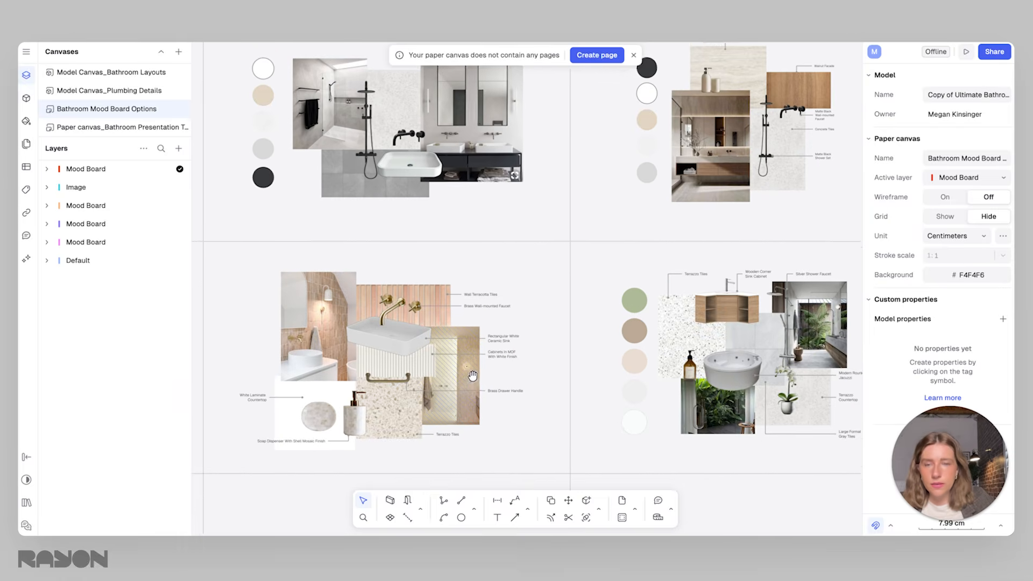
scroll(425, 359, up, 1)
scroll(622, 357, down, 4)
middle_drag(629, 273, 573, 281)
scroll(410, 374, up, 3)
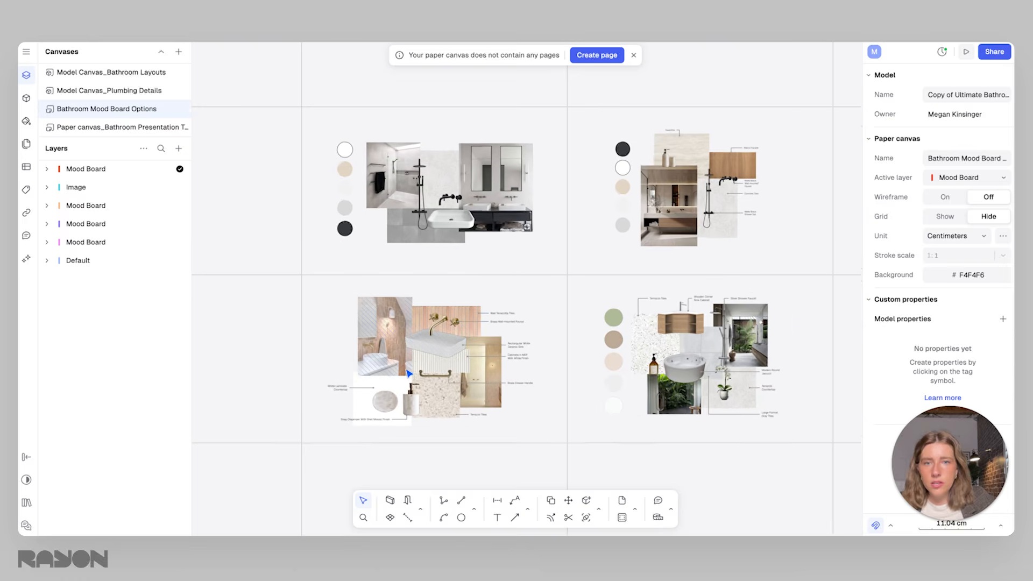
scroll(426, 378, up, 2)
middle_drag(425, 380, 469, 368)
drag(645, 451, 300, 232)
right_click(400, 240)
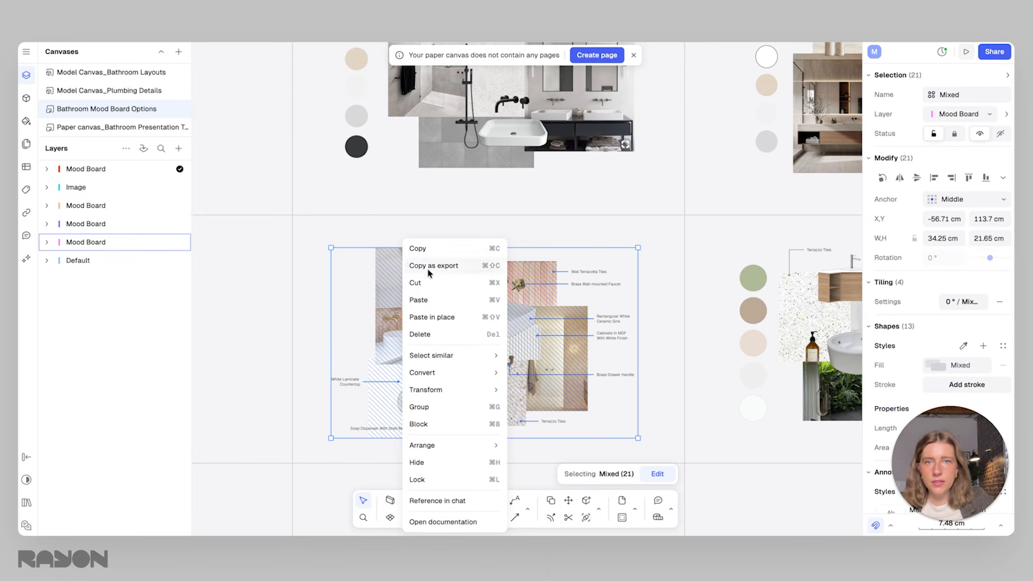
key(Escape)
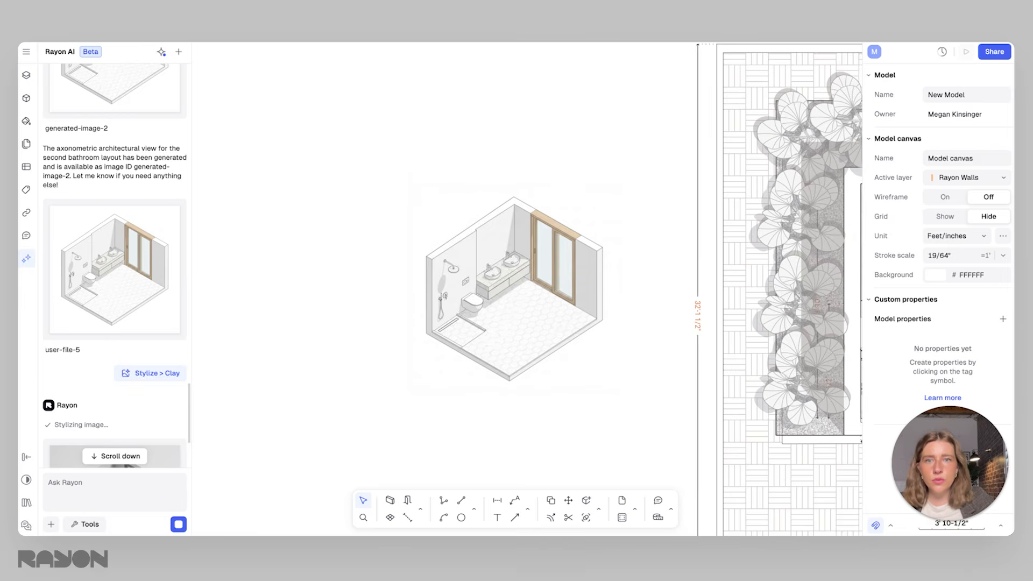
Paste the mood board into the New Model canvas, enlarge it to roughly the axonometry's width, and place it below the axonometric image
scroll(445, 318, down, 5)
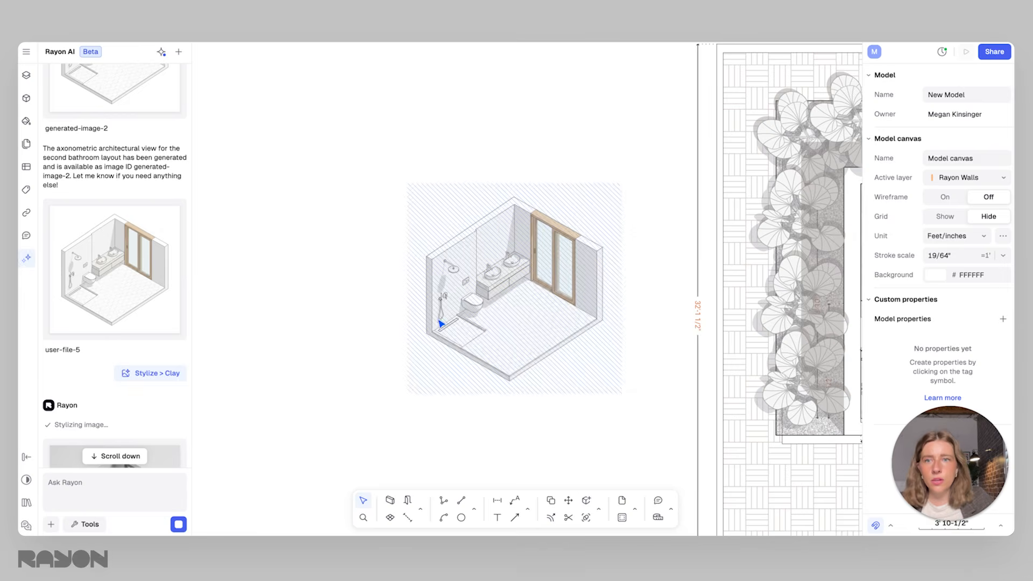
middle_drag(569, 330, 568, 295)
key(ctrl+v)
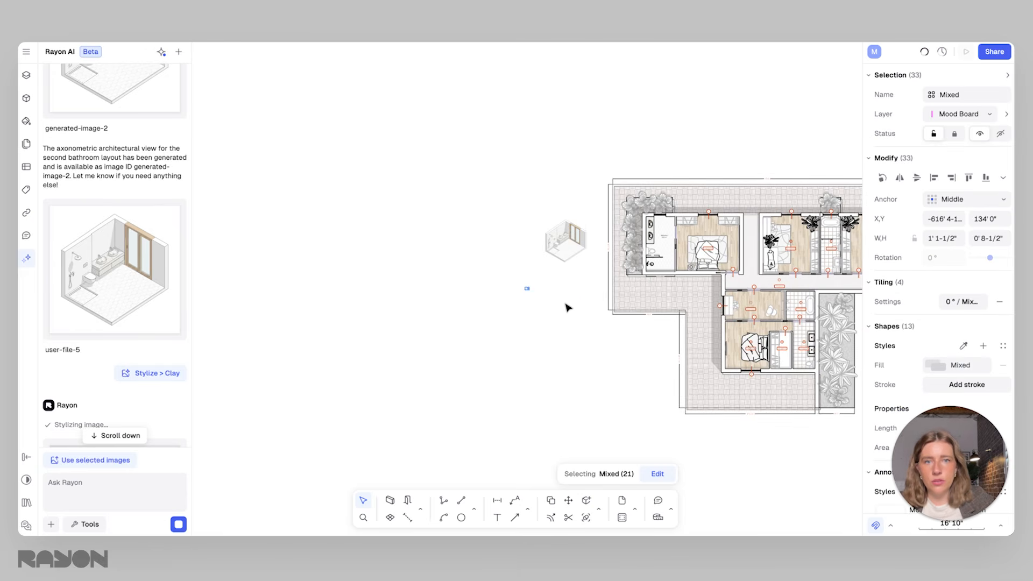
scroll(526, 293, up, 5)
drag(539, 288, 749, 450)
scroll(574, 344, down, 2)
drag(574, 344, 604, 307)
click(686, 249)
scroll(155, 350, down, 3)
Insert the generated clay image, scale it to about 12' 10" wide, and place it beside the line axonometry on the side away from the plan
mouse_move(116, 362)
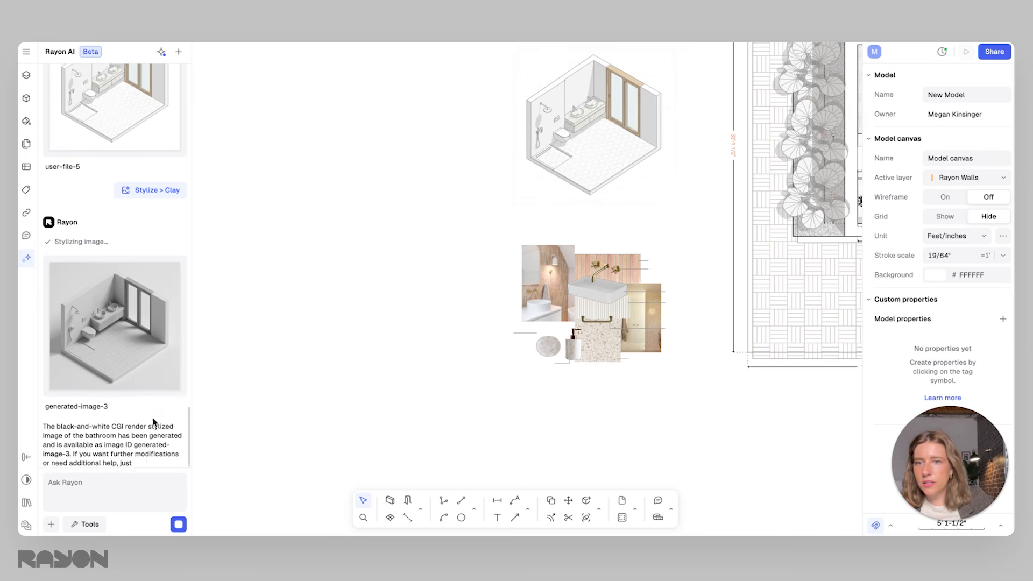
click(151, 397)
middle_drag(386, 311, 597, 385)
scroll(598, 385, down, 1)
drag(667, 346, 517, 195)
middle_drag(685, 236, 616, 284)
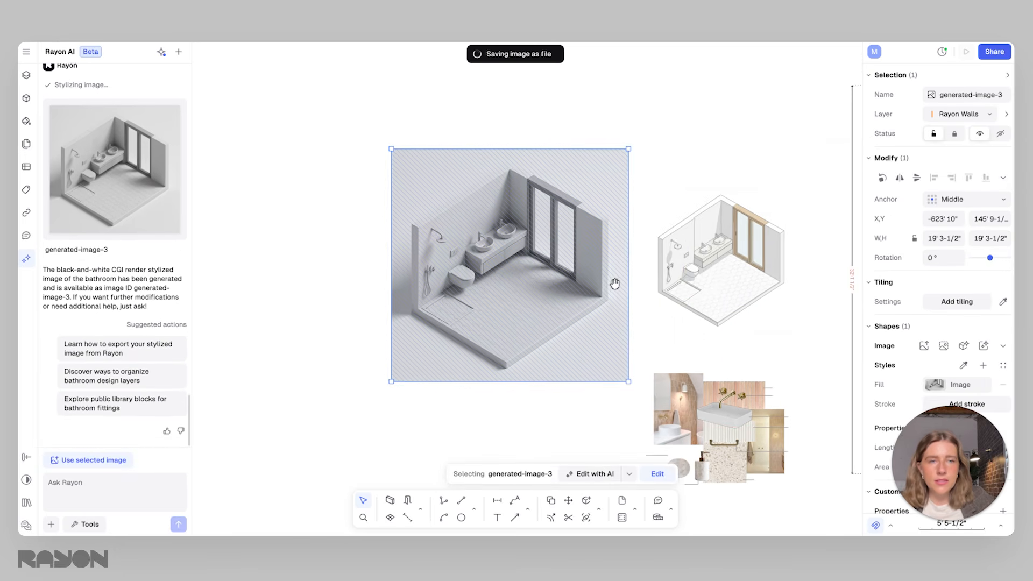
drag(629, 147, 549, 223)
drag(519, 297, 620, 250)
click(718, 176)
middle_drag(727, 305, 591, 285)
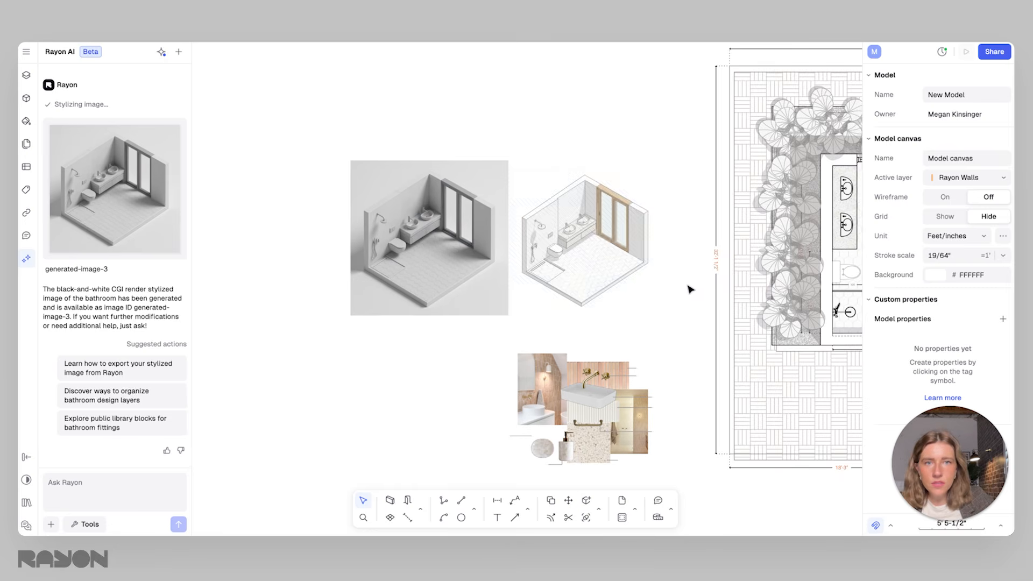
Attach a canvas screenshot framing only the terracotta mood board to the AI chat
click(657, 267)
click(589, 409)
middle_drag(622, 408, 617, 366)
click(664, 331)
middle_drag(602, 314, 602, 345)
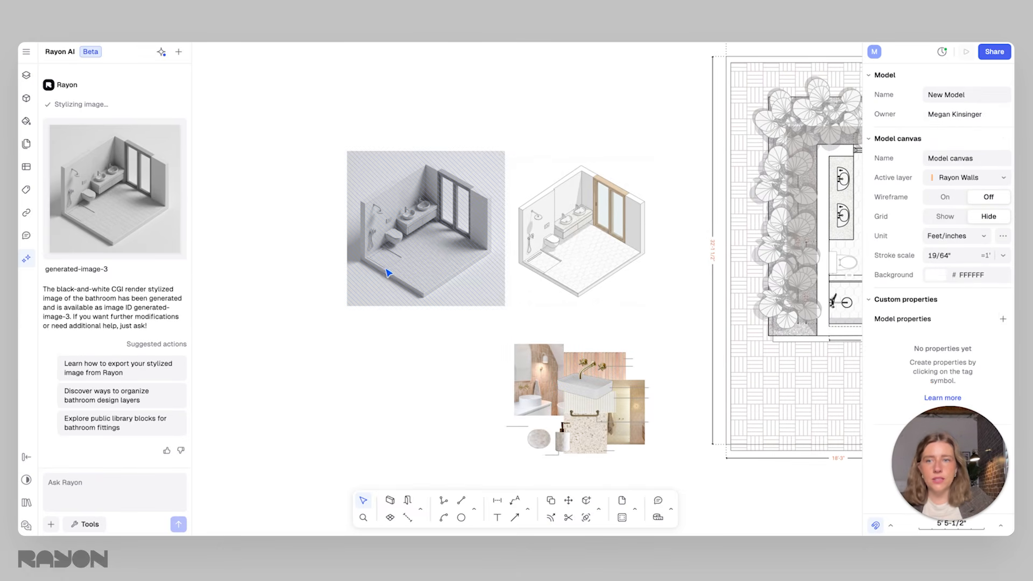
click(50, 524)
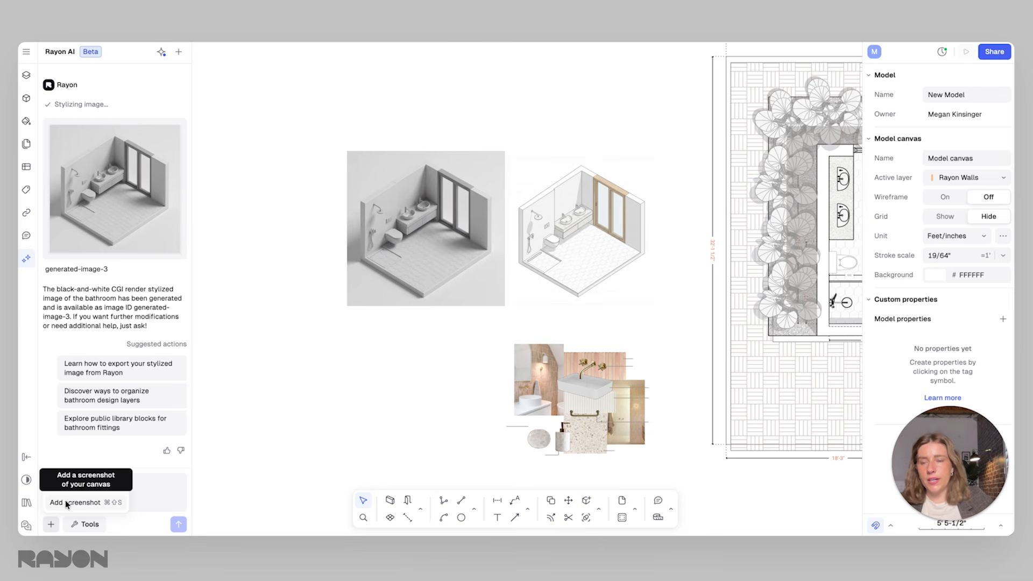
click(66, 502)
click(496, 326)
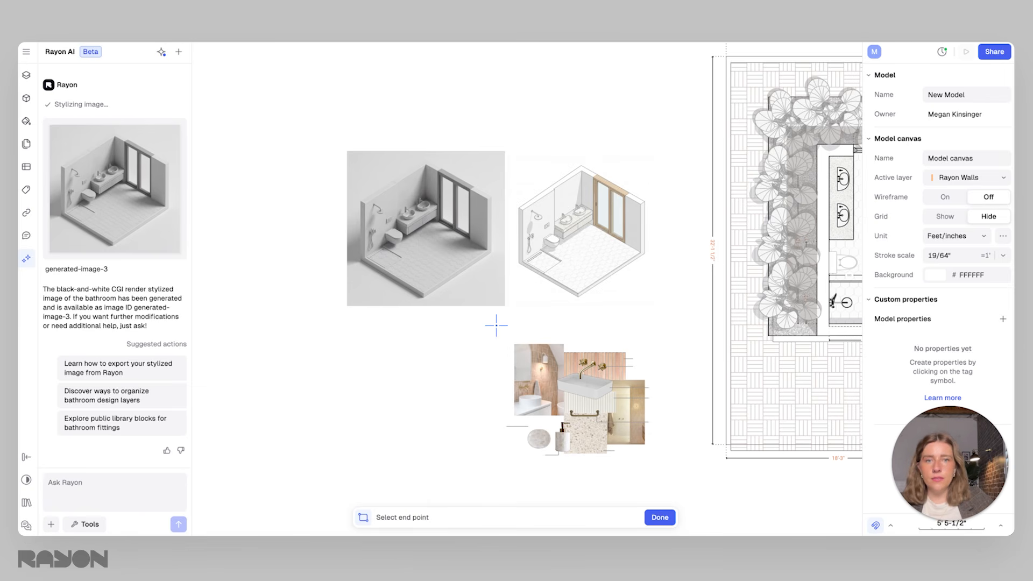
click(665, 468)
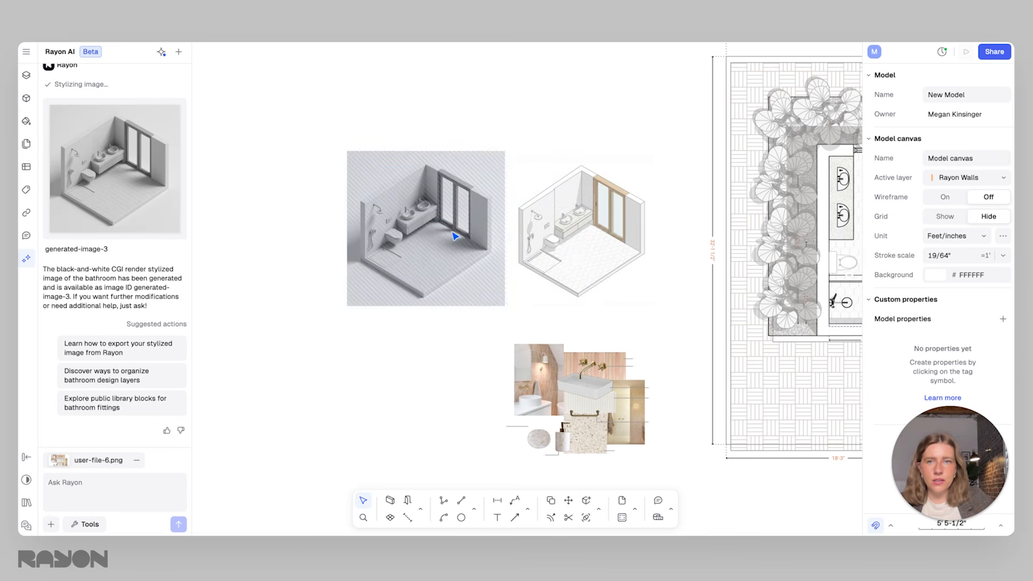
Select the clay bathroom image and add it to the chat alongside the mood board screenshot
click(459, 272)
scroll(458, 272, left, 5)
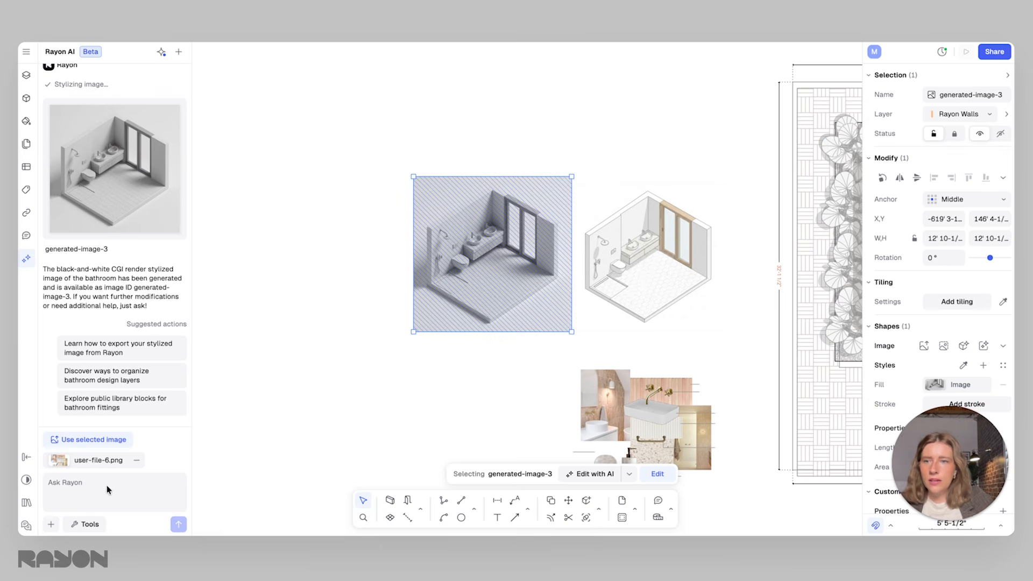
click(119, 439)
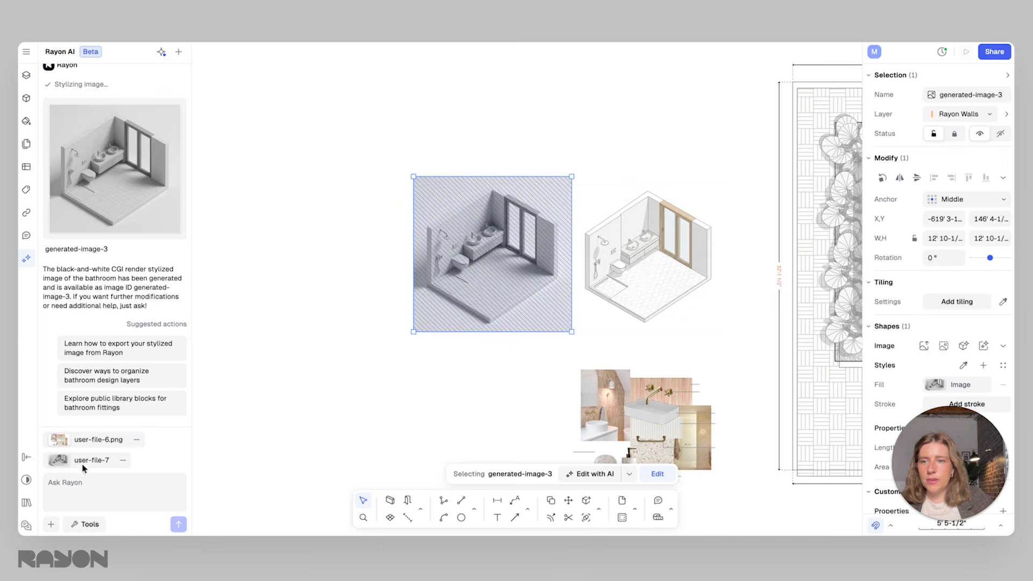
Stylize the clay image in the Render style, using the attached mood board as the material reference
click(92, 525)
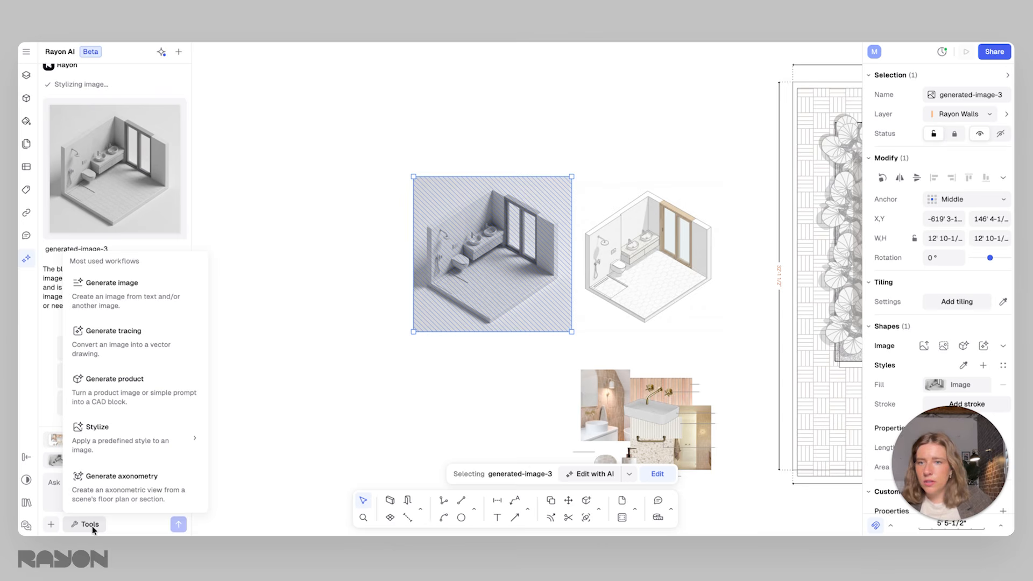
mouse_move(115, 442)
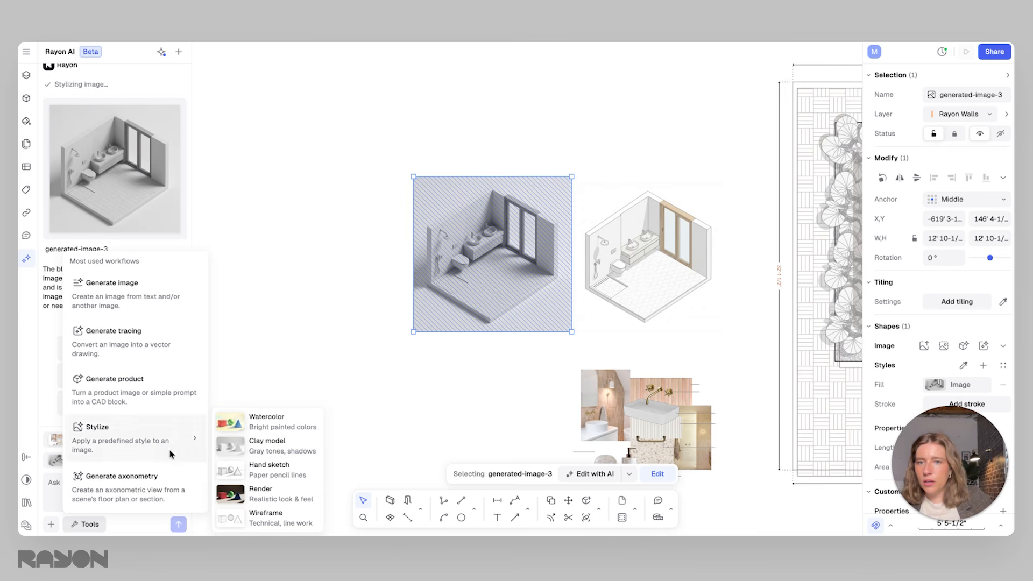
click(276, 498)
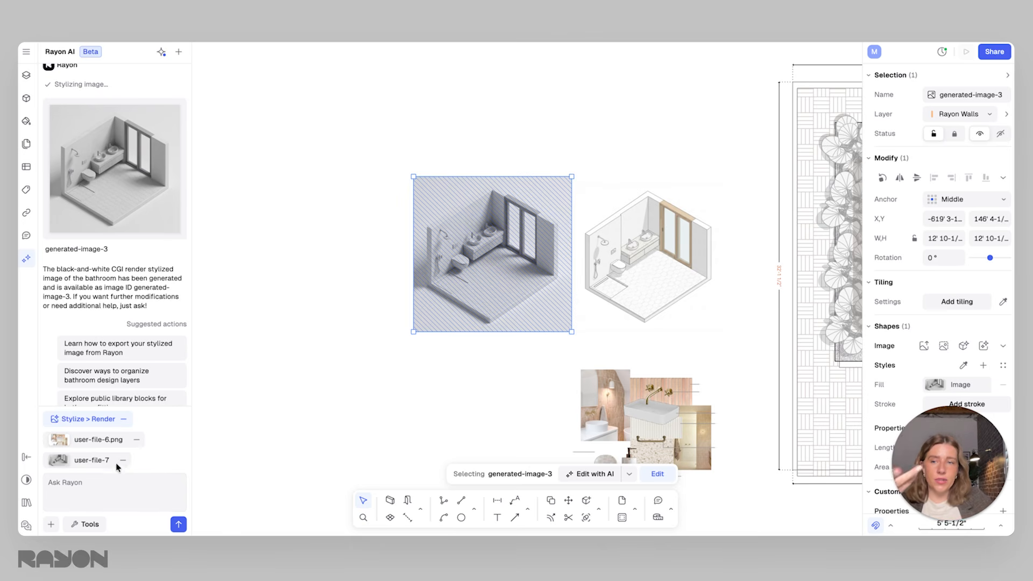
click(178, 525)
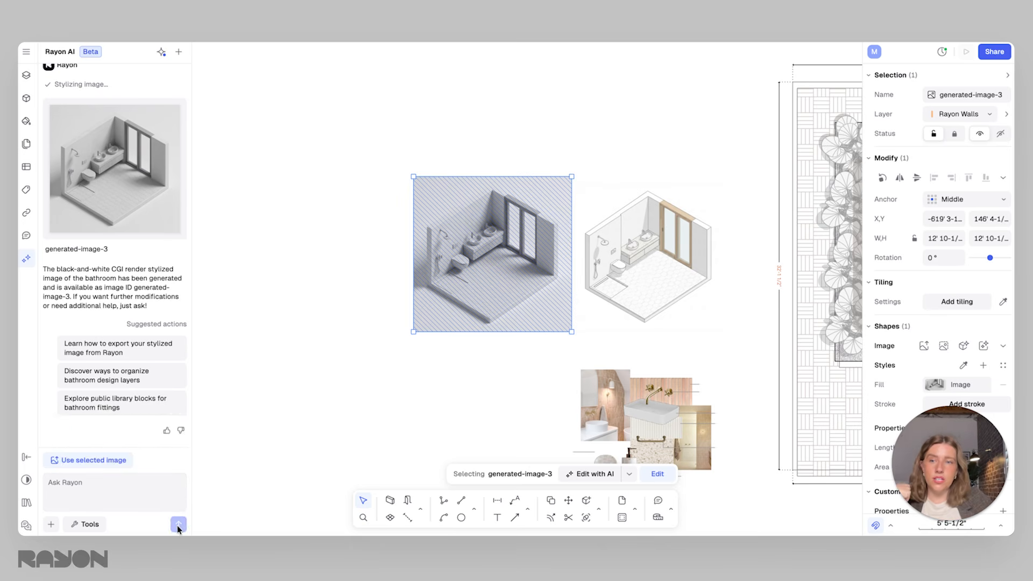
Examine the clay image up close, including the floor tiles, shower, toilet, basins and window
scroll(481, 274, down, 5)
scroll(481, 275, up, 8)
scroll(481, 275, up, 10)
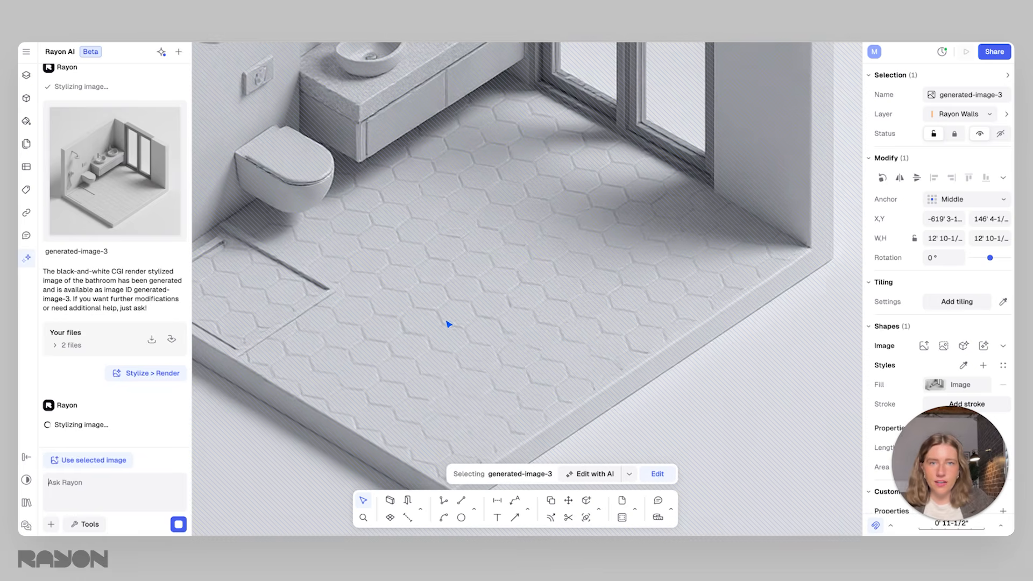
scroll(457, 293, down, 2)
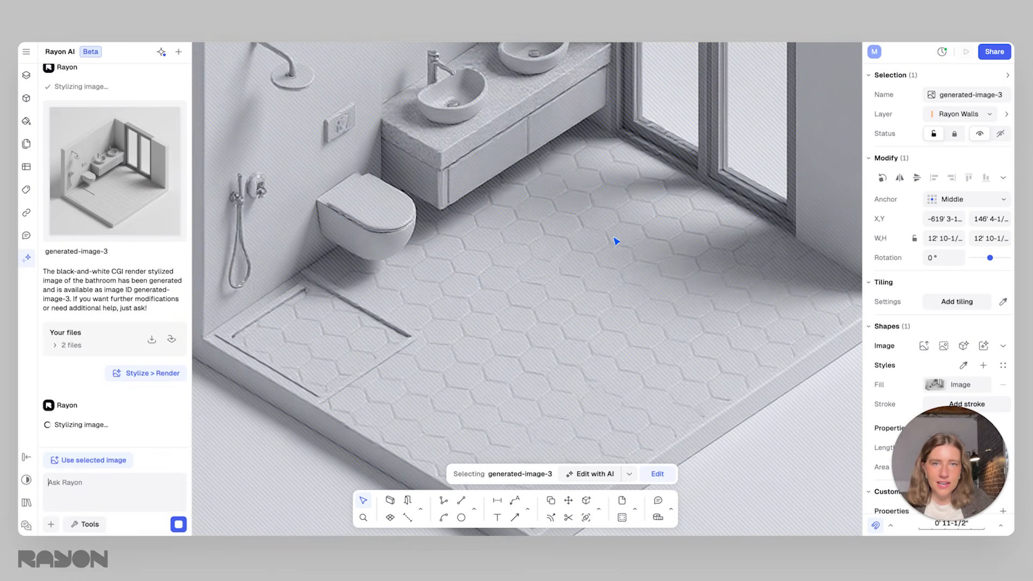
scroll(558, 369, down, 2)
scroll(563, 359, up, 2)
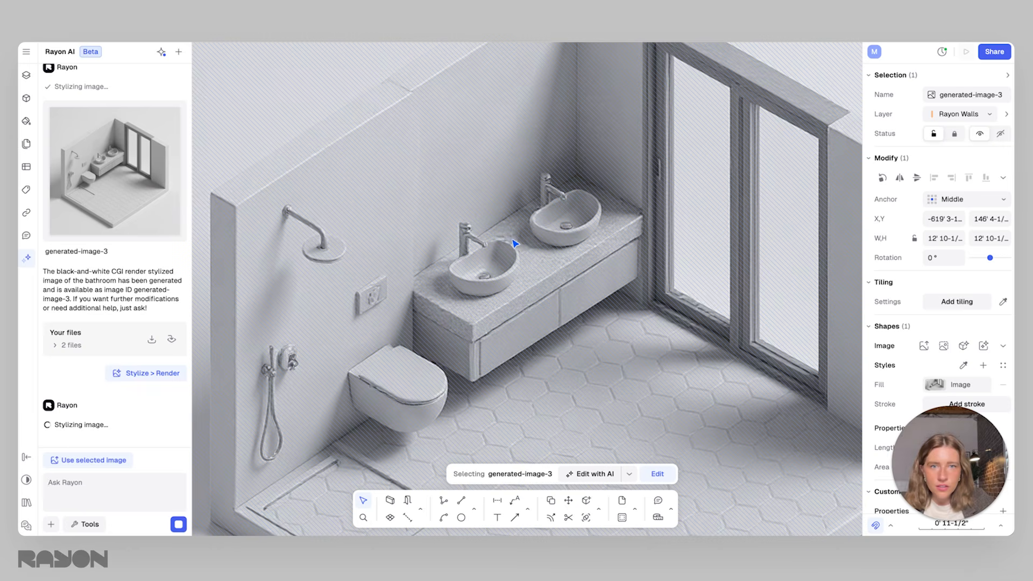
scroll(540, 341, down, 5)
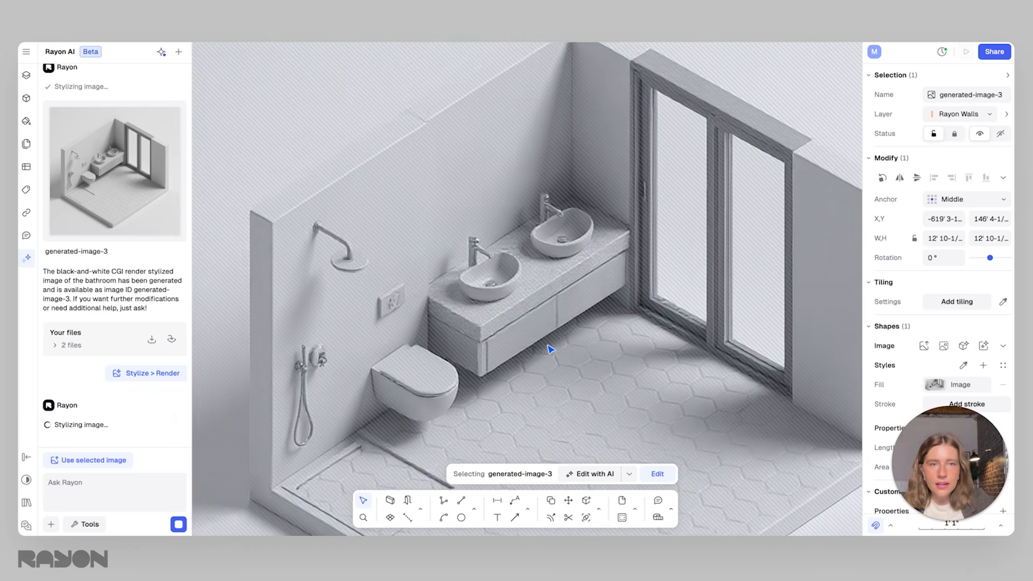
scroll(576, 360, down, 3)
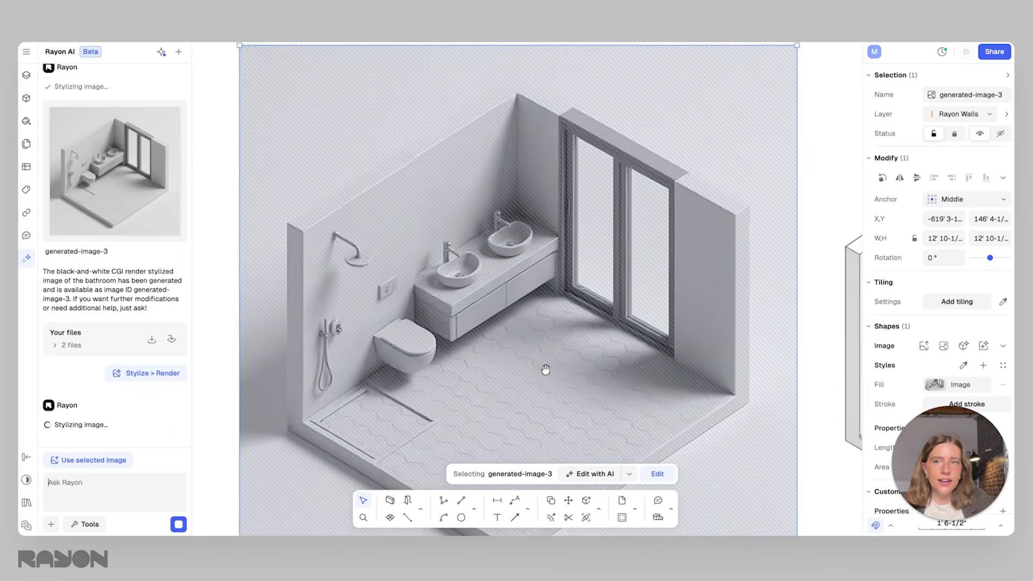
scroll(500, 313, down, 2)
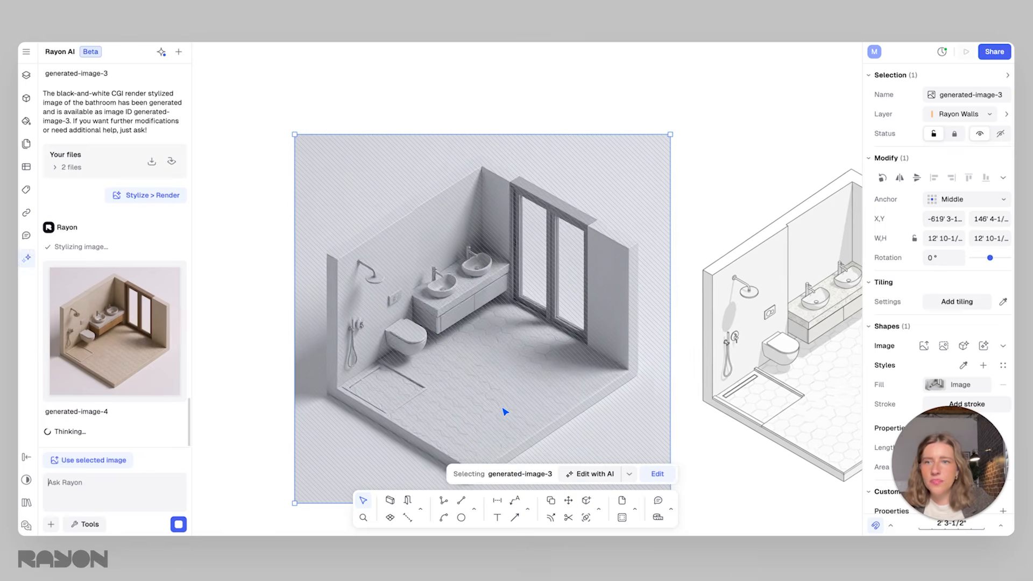
Preview the generated realistic render, close the preview, and insert the image into the model
mouse_move(125, 335)
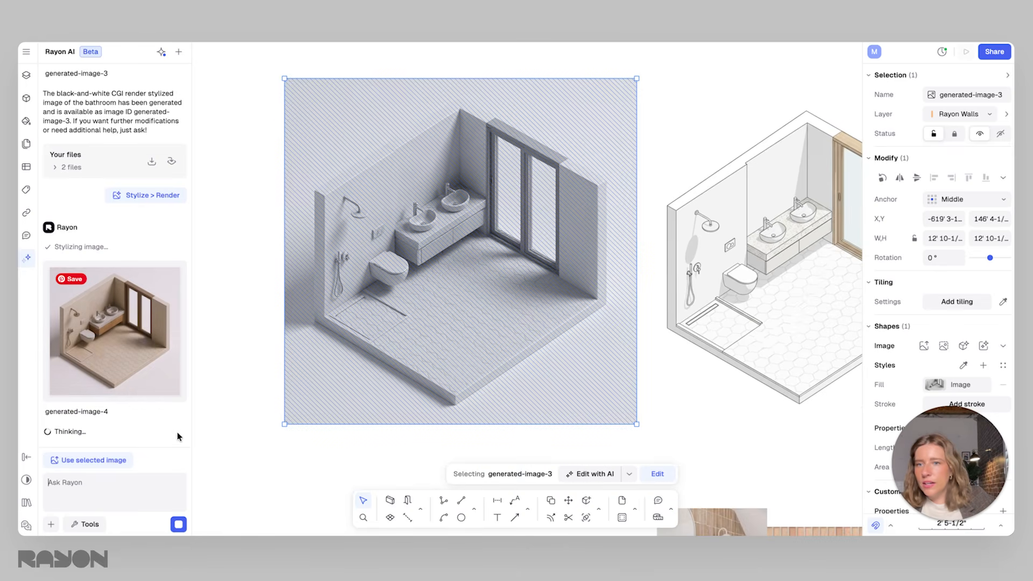
click(120, 337)
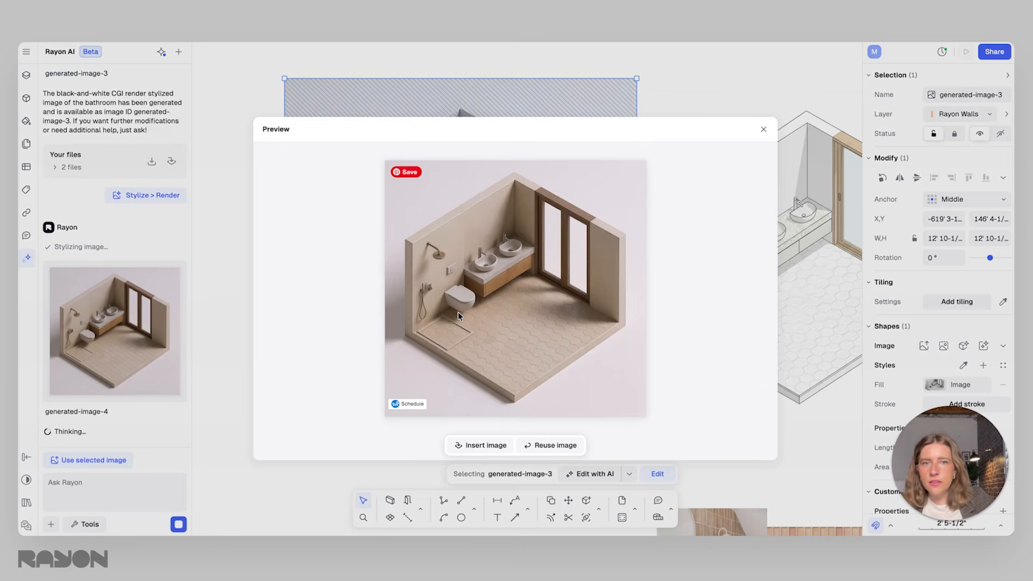
click(763, 129)
click(152, 413)
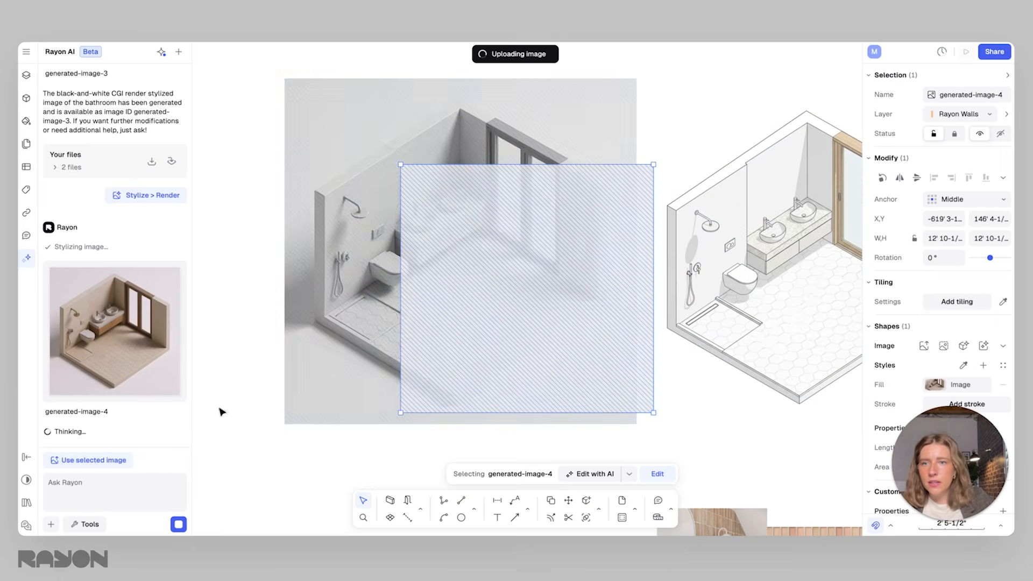
Place the realistic render beside the clay image and enlarge it to about 13'-3" square
middle_drag(405, 364, 737, 353)
scroll(737, 354, down, 3)
drag(782, 325, 495, 334)
drag(449, 218, 364, 154)
key(ctrl+z)
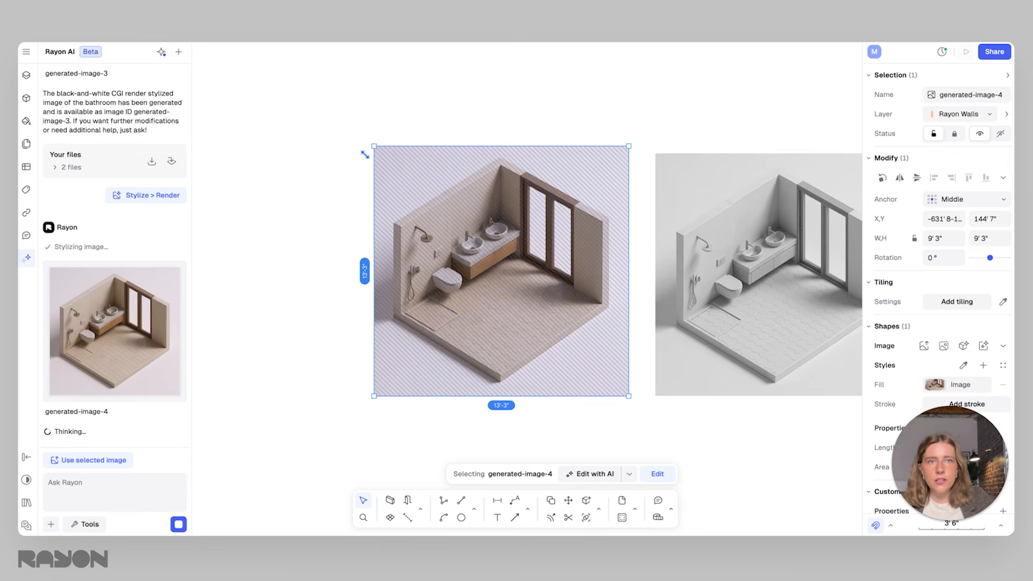
key(Escape)
Examine the realistic render's basins, toilet and floor tiles up close and compare them with the mood board materials
scroll(509, 275, up, 5)
scroll(454, 224, up, 3)
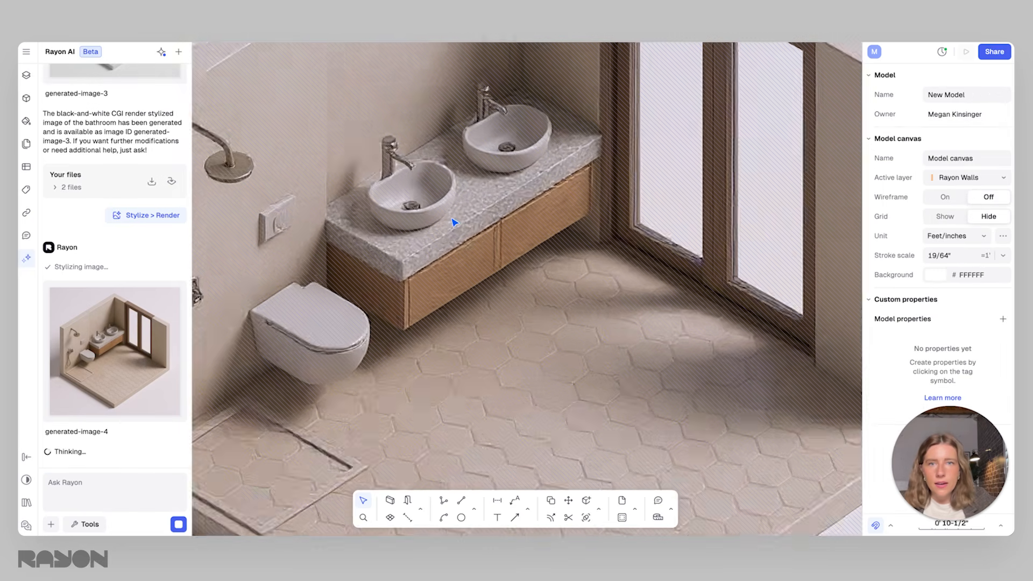
scroll(541, 337, down, 10)
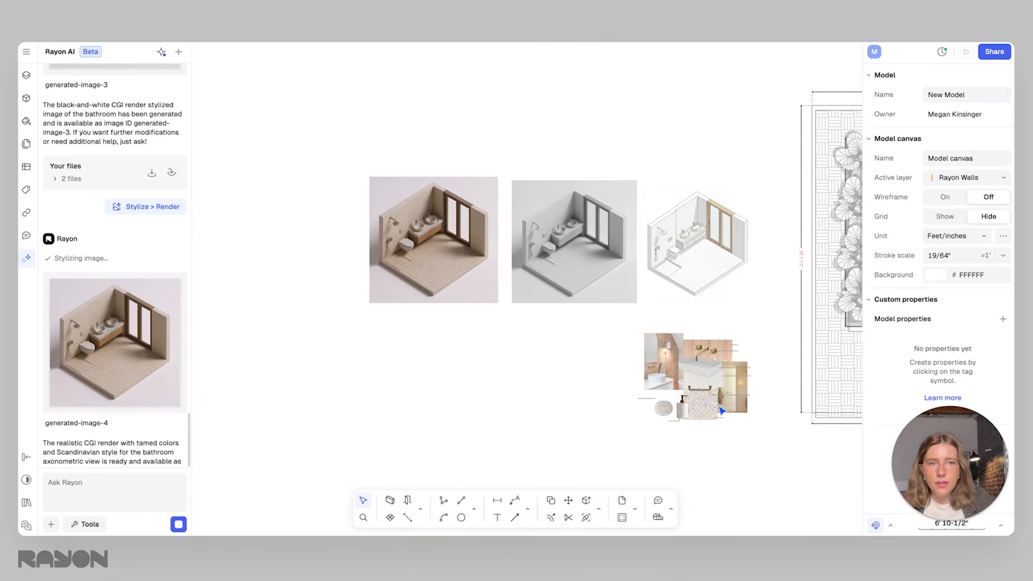
scroll(737, 398, up, 10)
scroll(646, 438, down, 10)
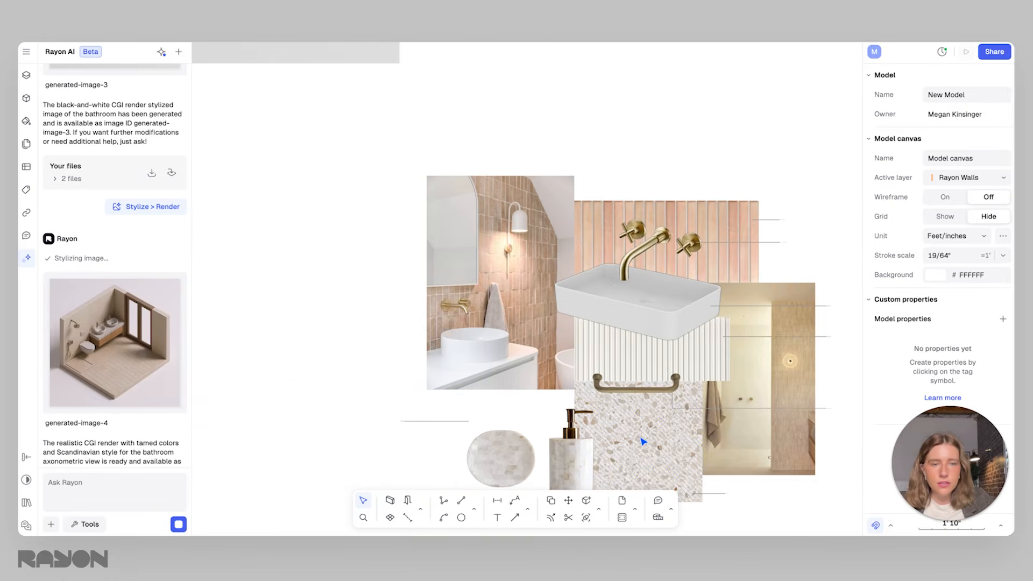
scroll(335, 242, up, 4)
scroll(416, 282, down, 3)
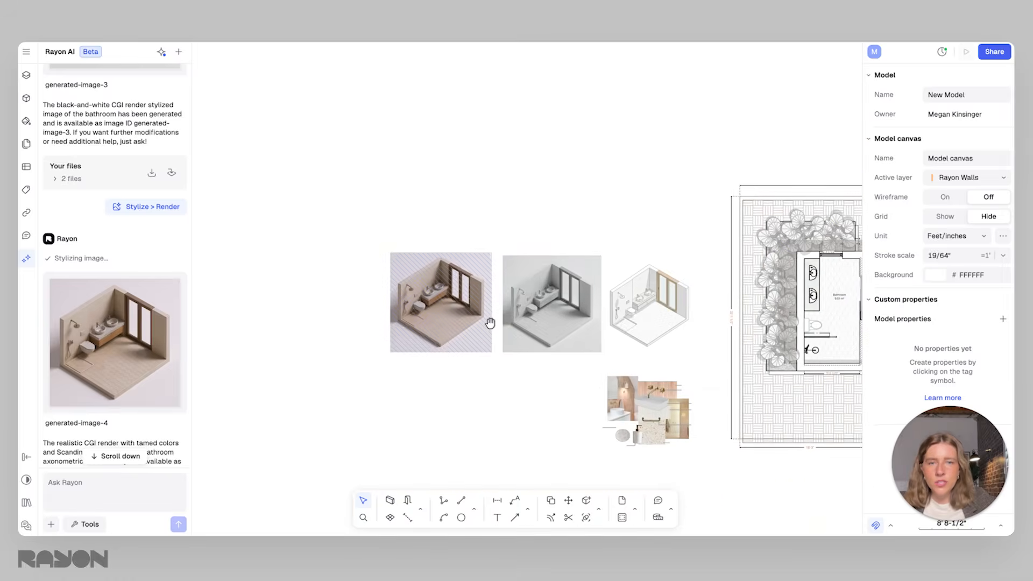
scroll(671, 391, up, 2)
Move the pink tile swatch out of the mood board to below the bathroom images and select it together with the realistic render
click(660, 389)
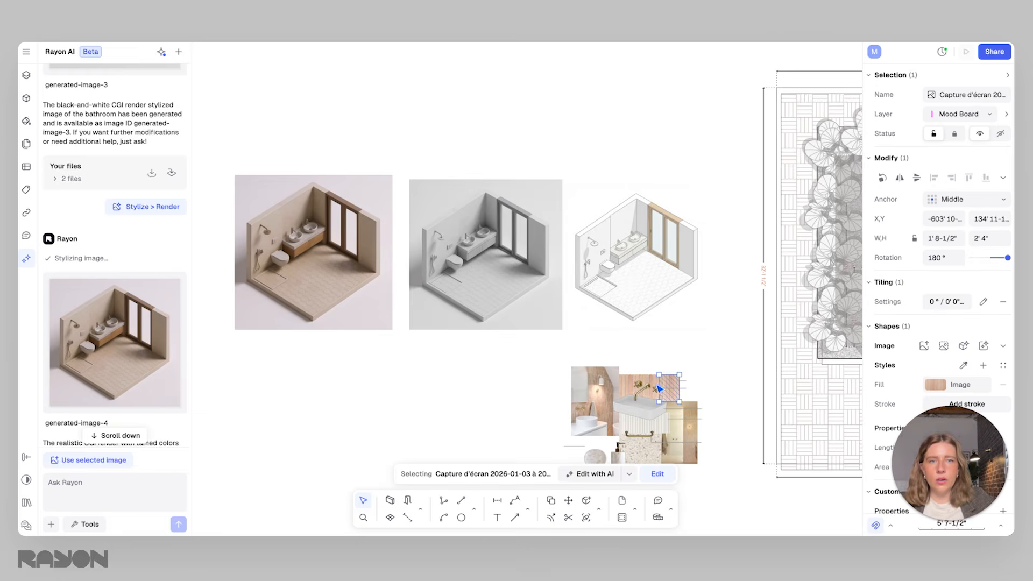
scroll(654, 385, up, 2)
drag(691, 376, 317, 322)
middle_drag(404, 334, 671, 369)
scroll(474, 281, up, 1)
shift+click(429, 269)
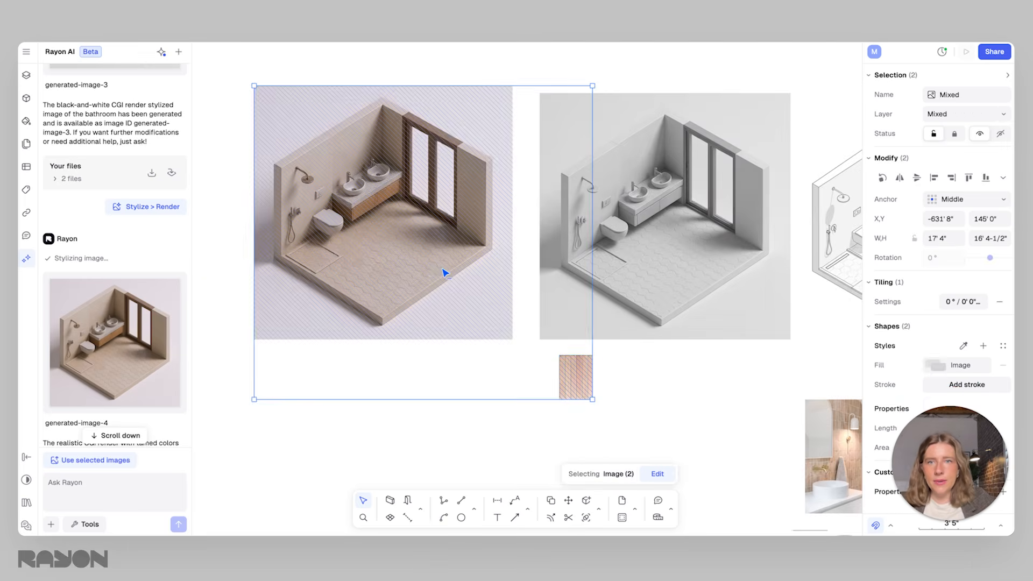
middle_drag(523, 303, 562, 338)
click(636, 420)
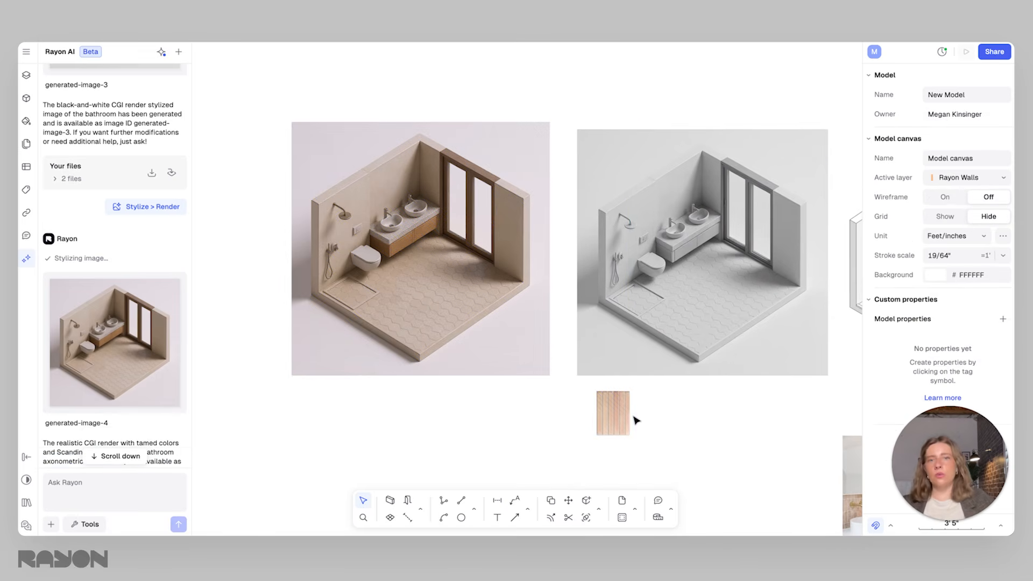
Move the pink tile swatch next to the mood board, aligned with the mood board's upper edge and the clay image's side
click(623, 418)
middle_drag(655, 419, 587, 350)
scroll(586, 350, down, 1)
drag(558, 347, 745, 391)
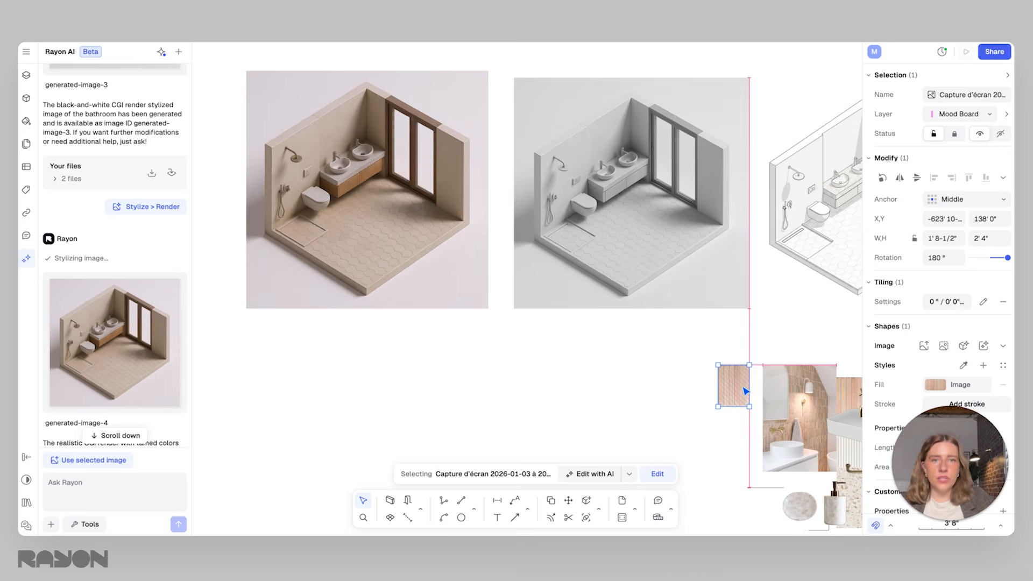
click(604, 360)
scroll(622, 366, down, 1)
middle_drag(623, 367, 550, 412)
scroll(550, 412, down, 1)
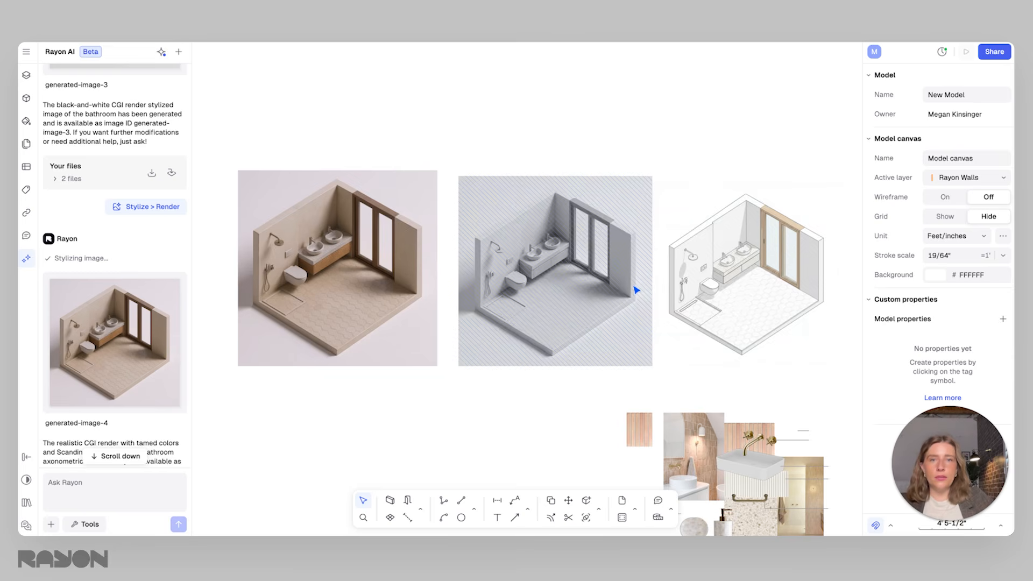
scroll(635, 288, down, 3)
middle_drag(635, 288, 477, 291)
scroll(476, 291, down, 1)
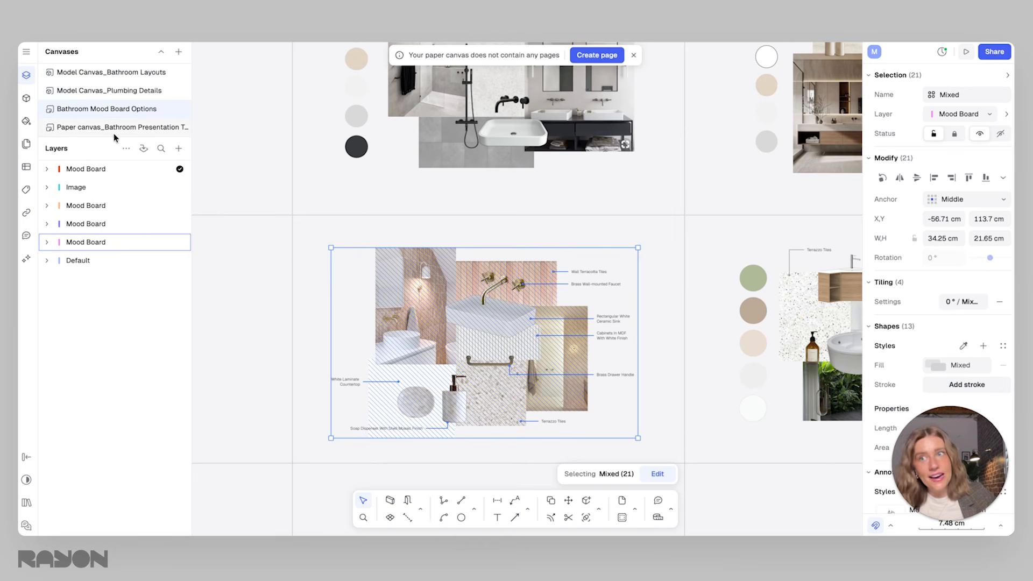
Open the template's bathroom presentation paper canvas and copy all eight of its pages with their contents
click(88, 127)
middle_drag(538, 215, 542, 247)
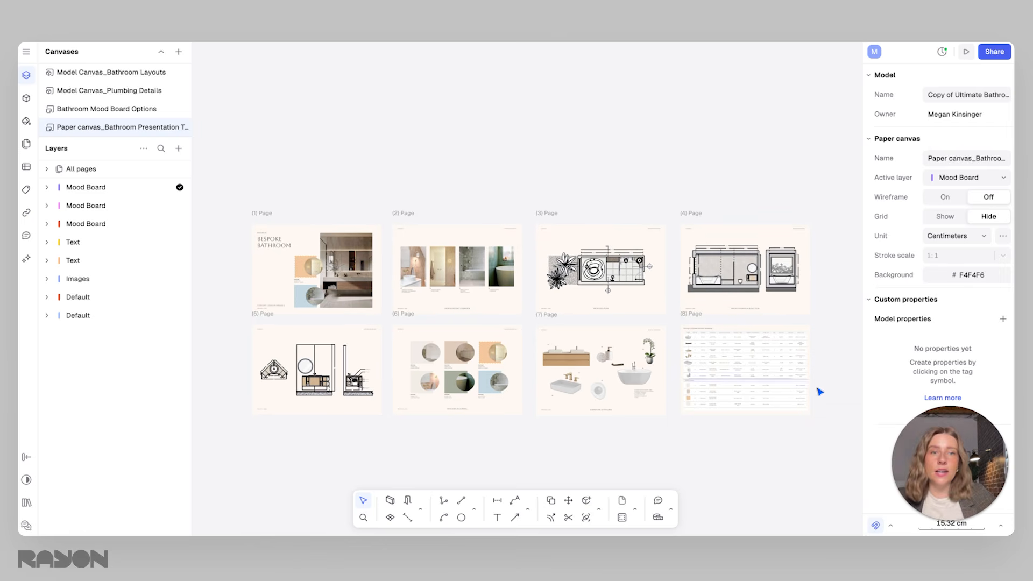
drag(829, 439, 213, 204)
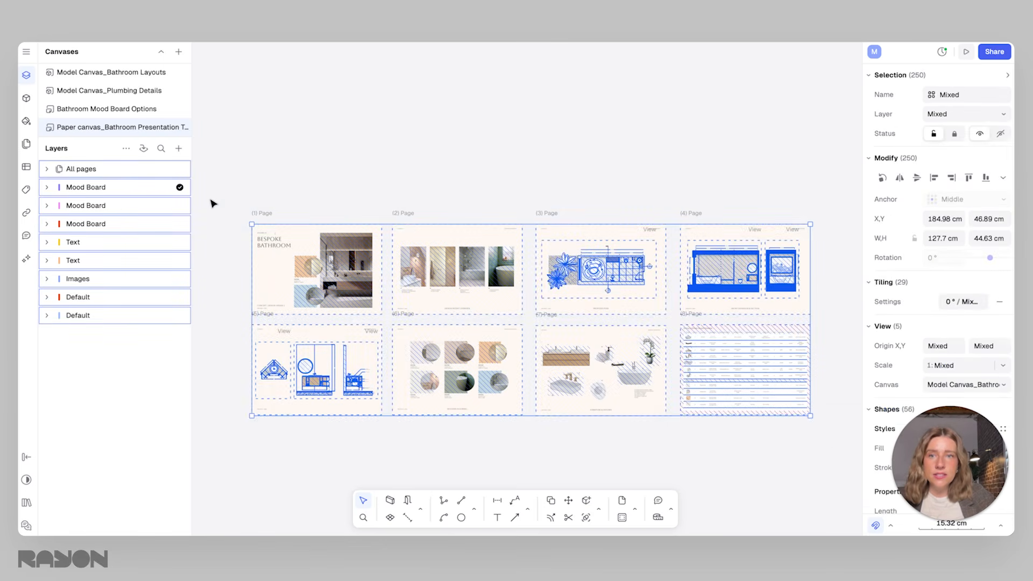
right_click(293, 237)
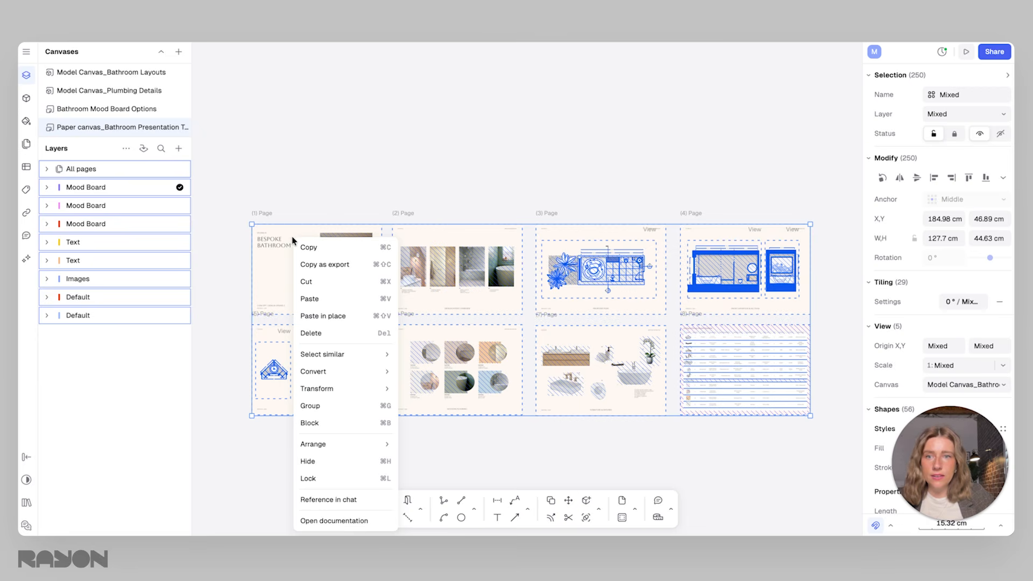
click(321, 265)
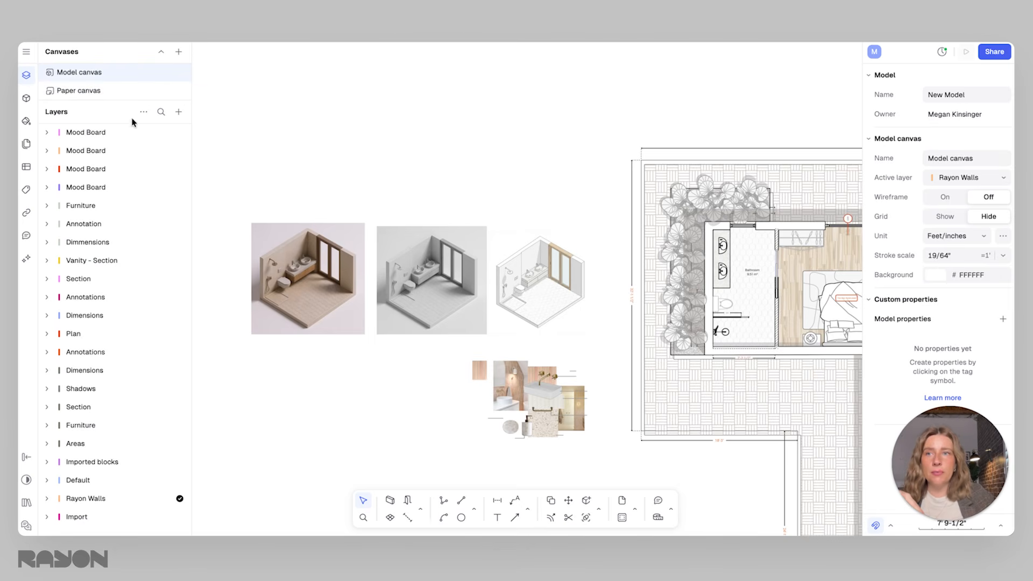
Open the paper canvas of the New Model file and paste the copied presentation pages onto it
scroll(377, 271, down, 10)
scroll(492, 317, up, 3)
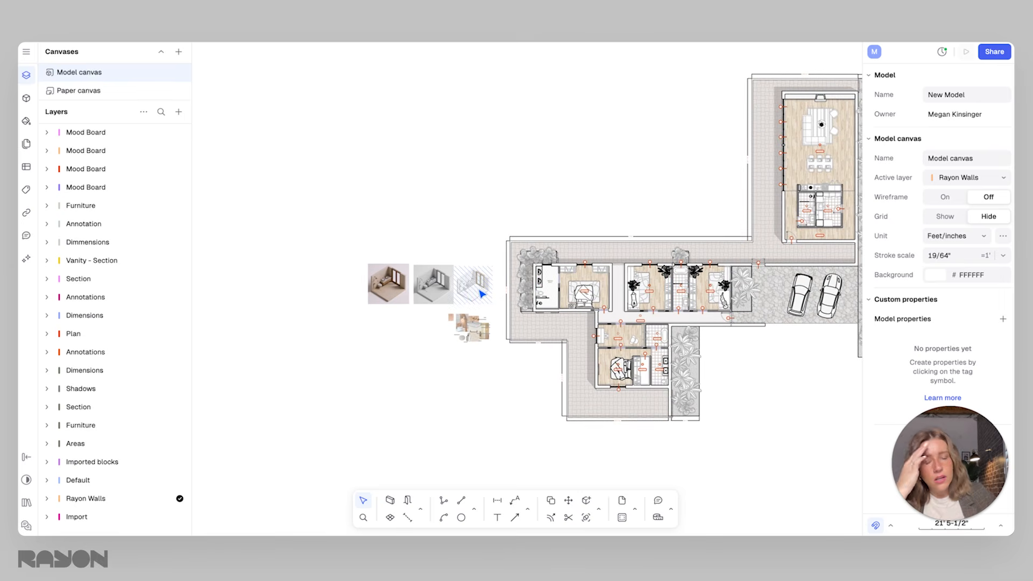
click(79, 92)
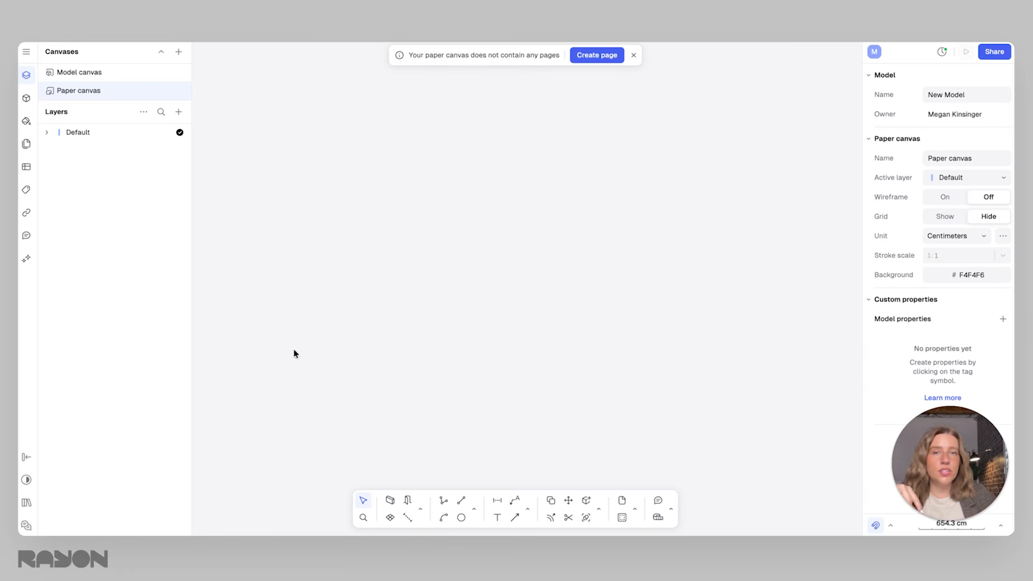
click(634, 55)
right_click(422, 184)
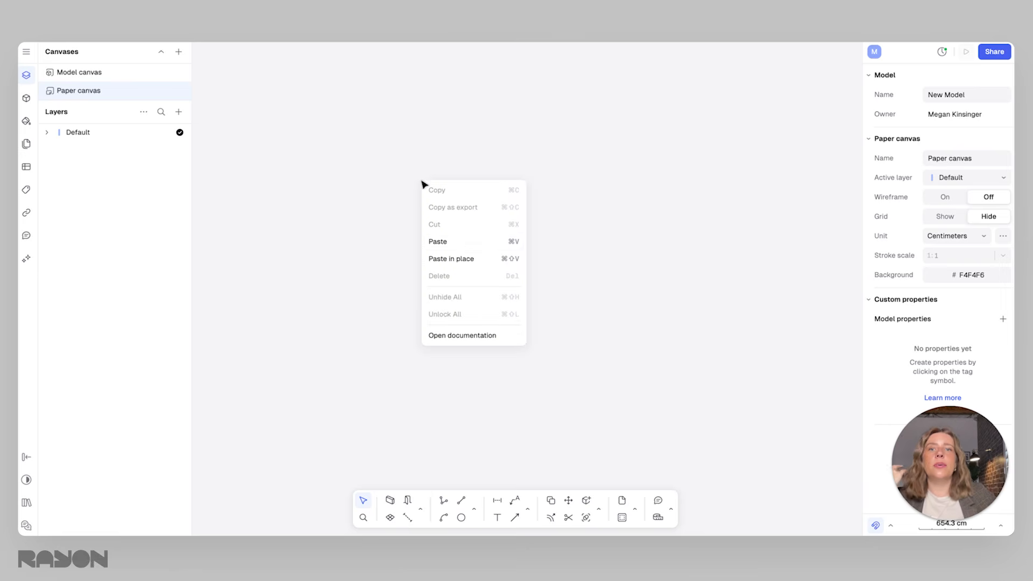
click(459, 242)
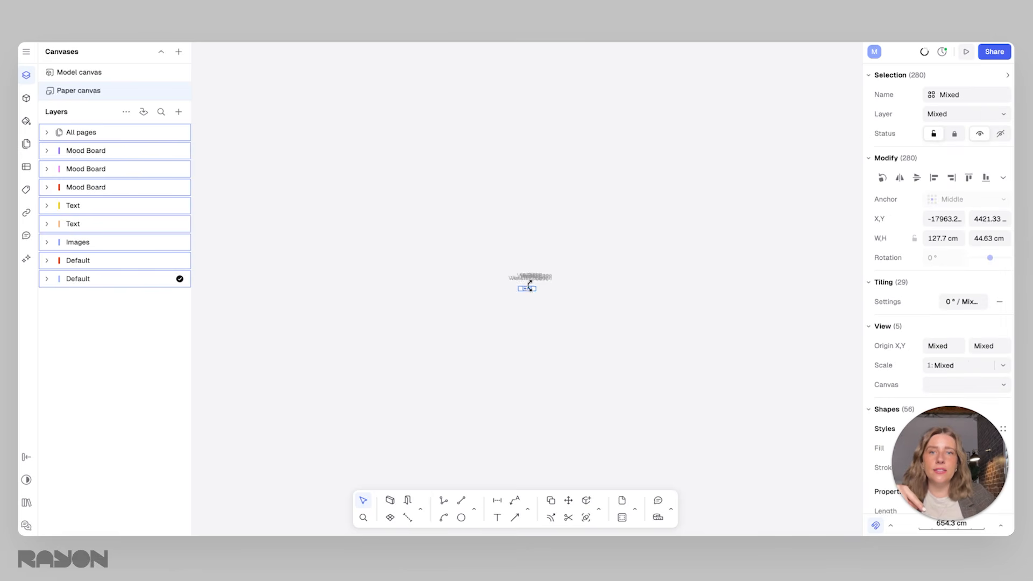
scroll(530, 286, up, 8)
click(643, 211)
middle_drag(470, 309, 558, 245)
scroll(534, 302, up, 4)
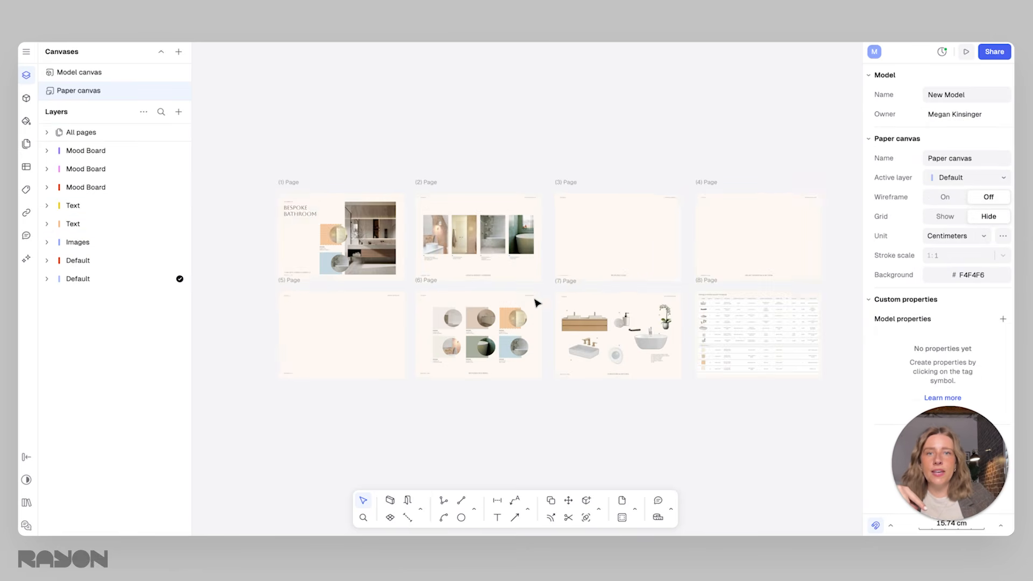
scroll(537, 316, down, 3)
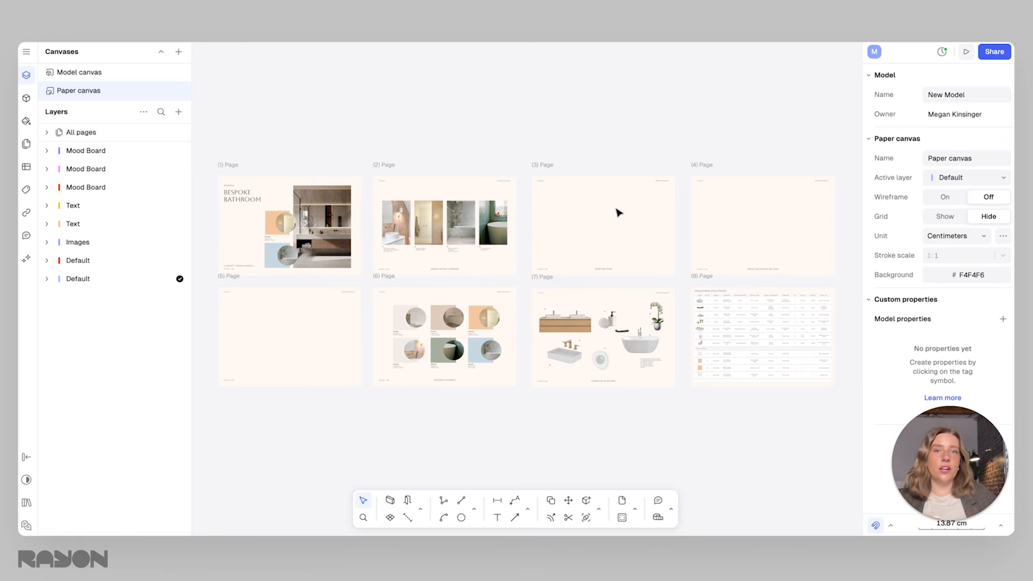
Examine the pasted pages, including the view frame on page 3, the cover images and the furniture and fixtures page
click(588, 232)
click(590, 153)
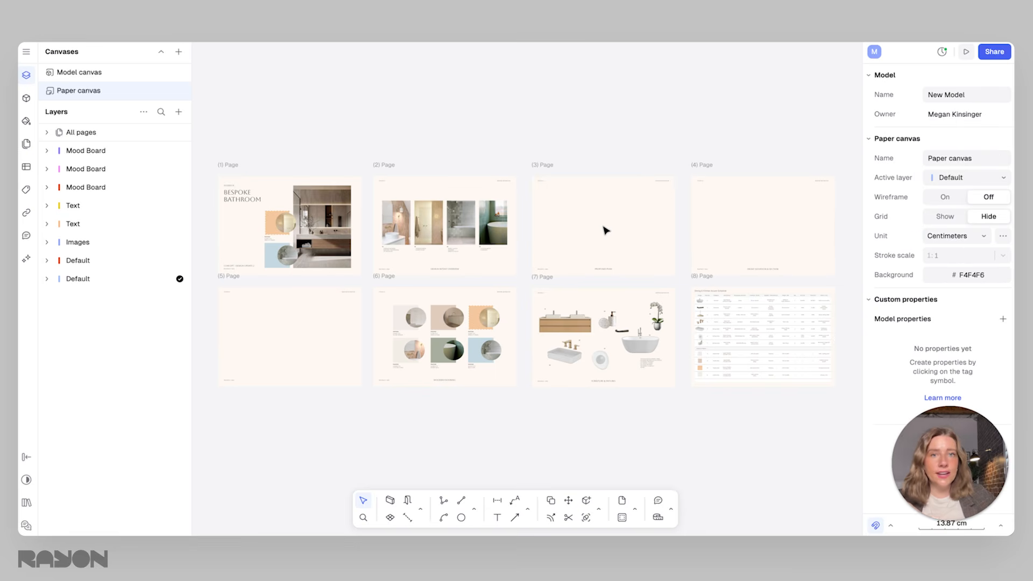
click(589, 223)
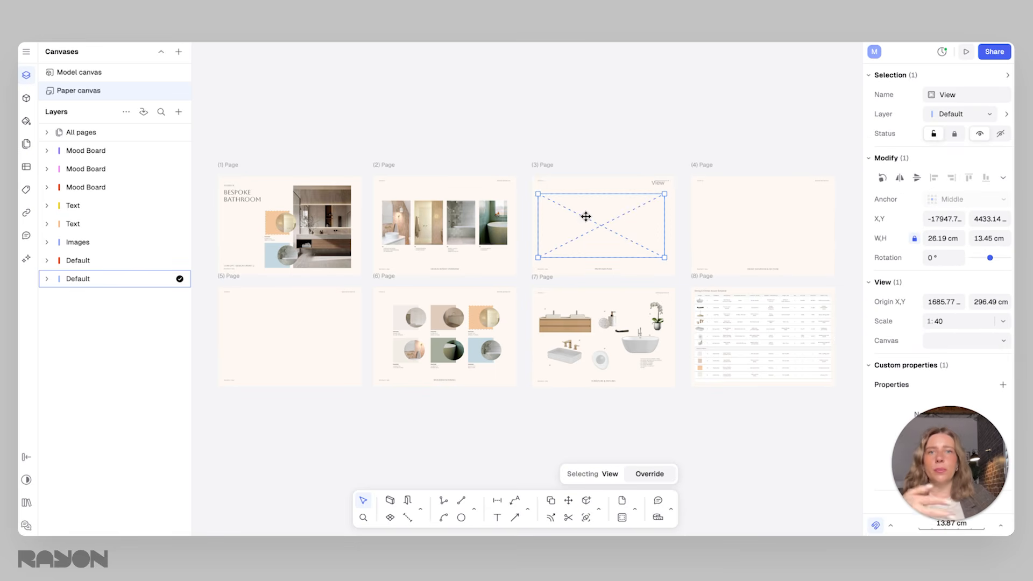
click(288, 221)
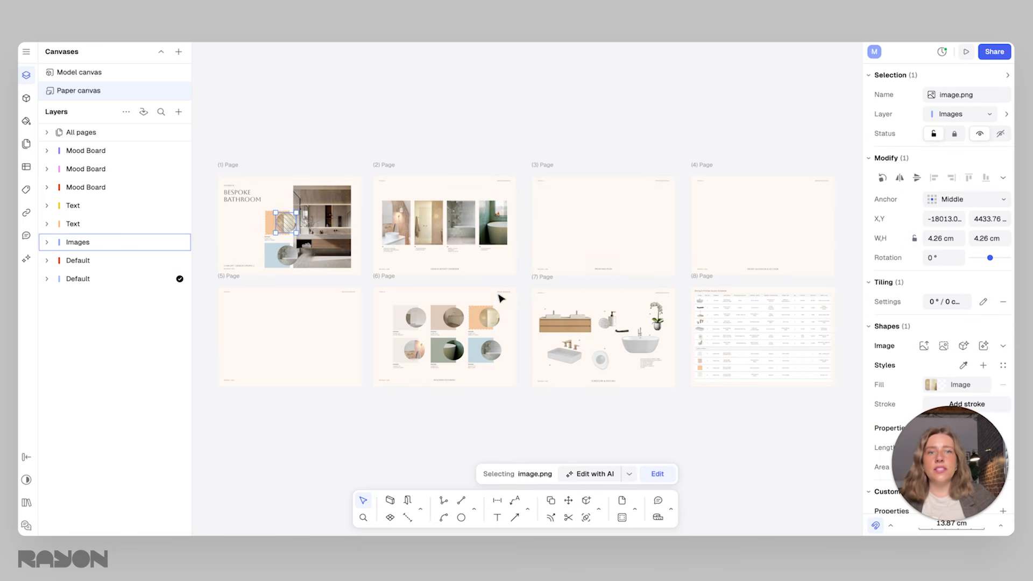
scroll(549, 338, up, 3)
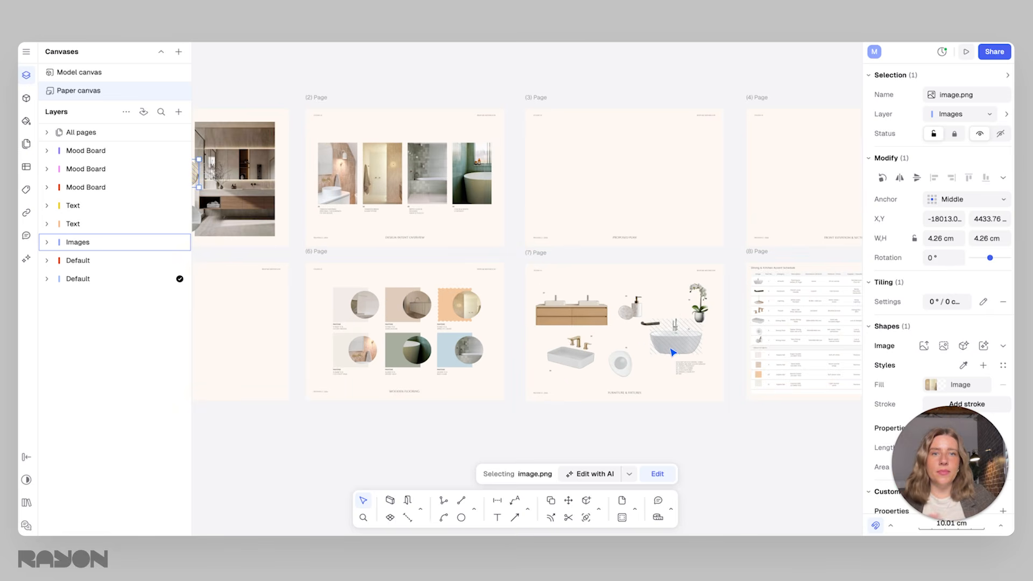
scroll(619, 332, up, 3)
click(589, 315)
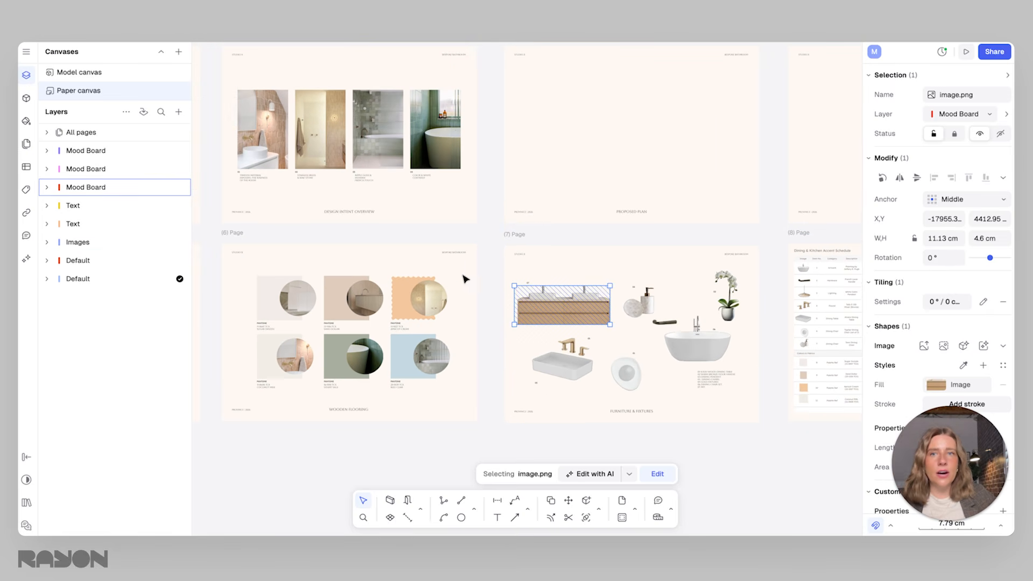
middle_drag(491, 275, 586, 317)
scroll(588, 317, down, 3)
click(353, 257)
middle_drag(352, 258, 421, 254)
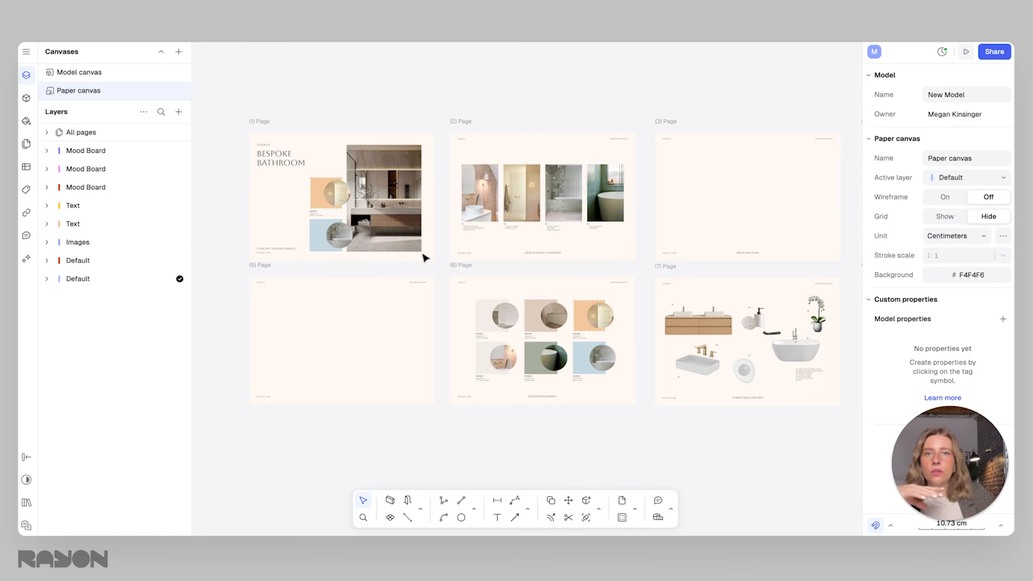
Examine the design intent images on page 2 and the Pantone swatches with their round images on page 6
click(489, 198)
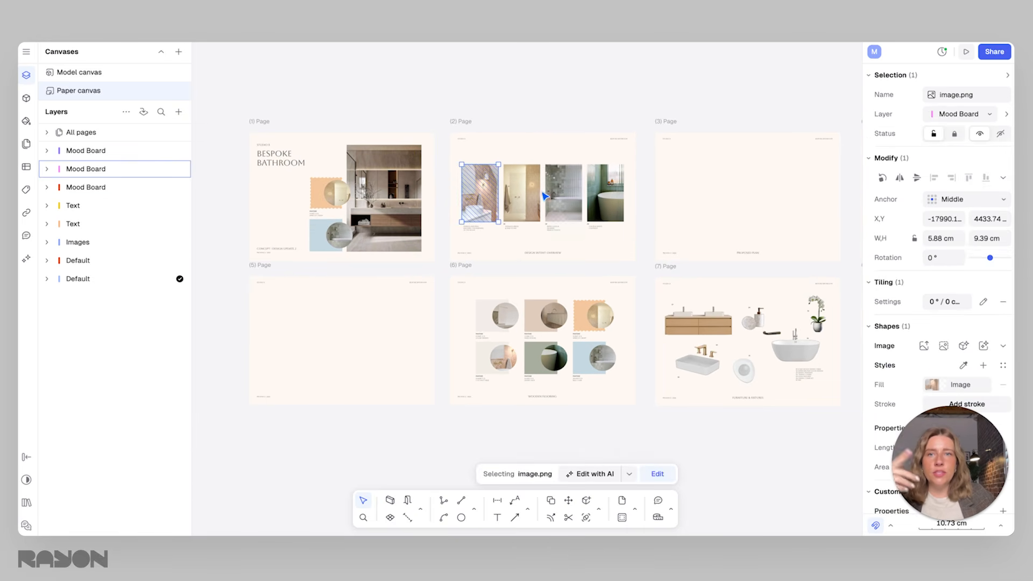
scroll(522, 215, up, 3)
scroll(562, 369, up, 2)
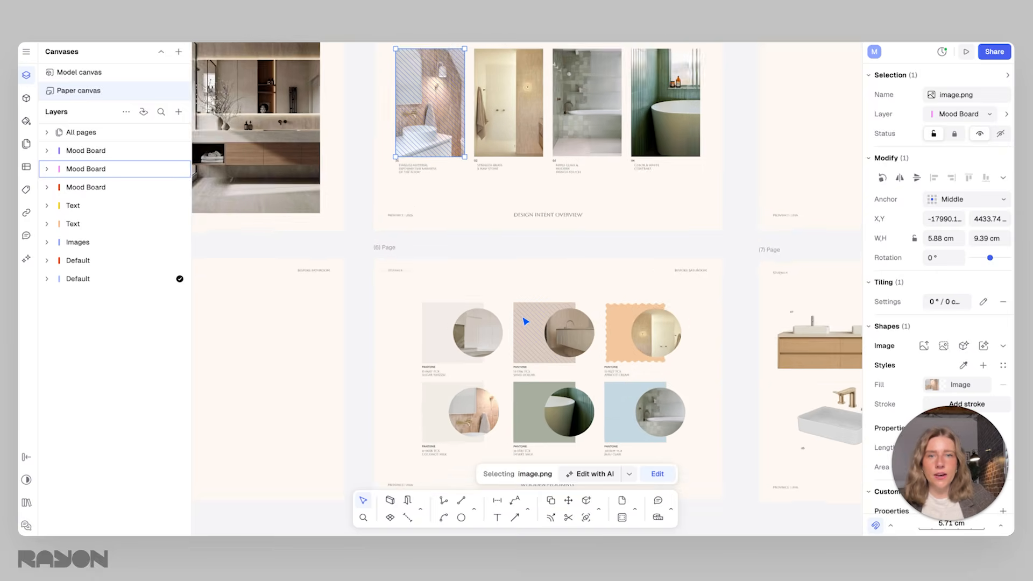
click(559, 349)
scroll(554, 263, up, 3)
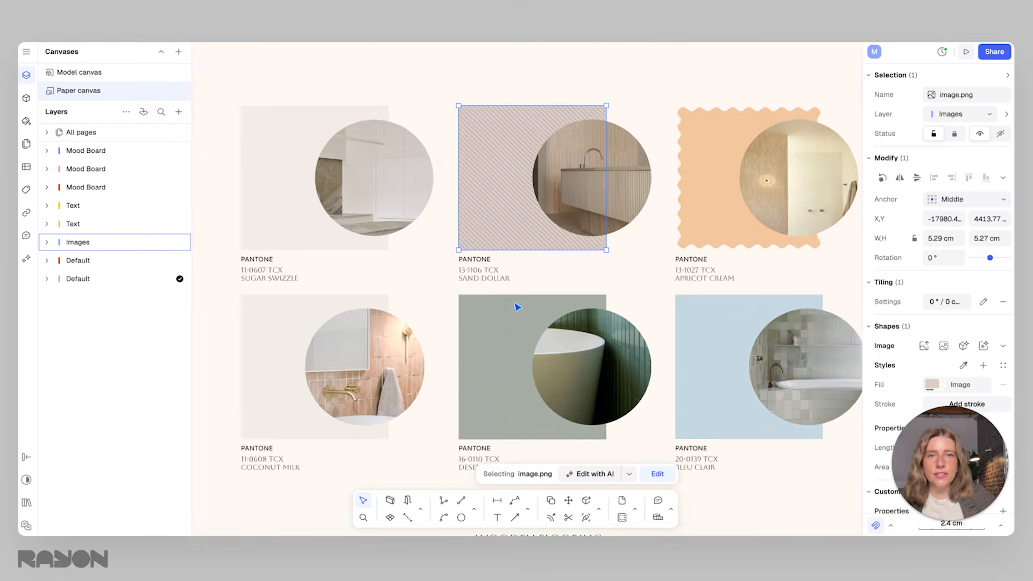
scroll(519, 285, down, 3)
click(597, 156)
scroll(632, 221, up, 1)
scroll(631, 220, up, 2)
right_click(559, 214)
click(538, 208)
click(526, 284)
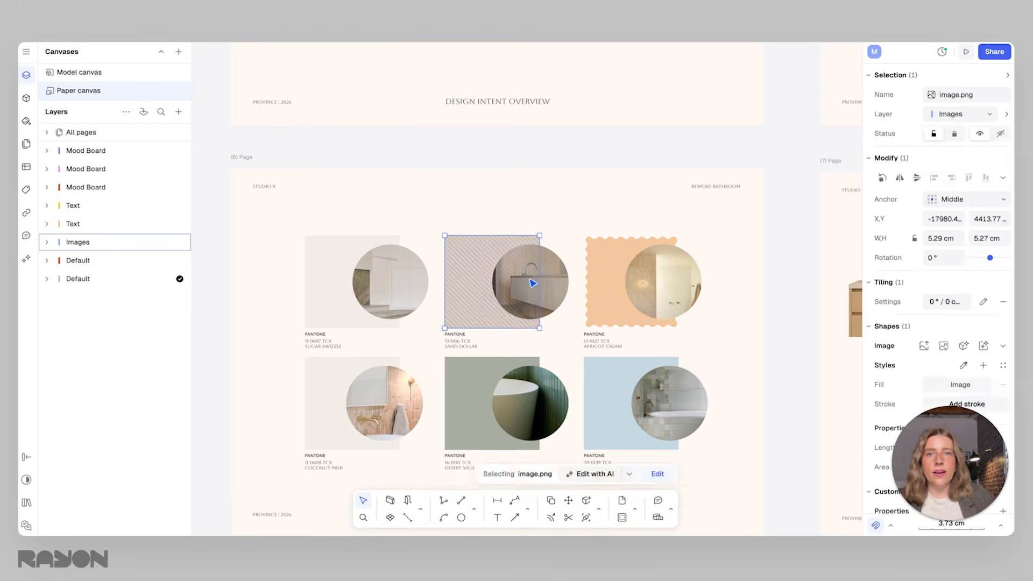
click(558, 288)
scroll(563, 282, down, 4)
middle_drag(560, 269, 438, 307)
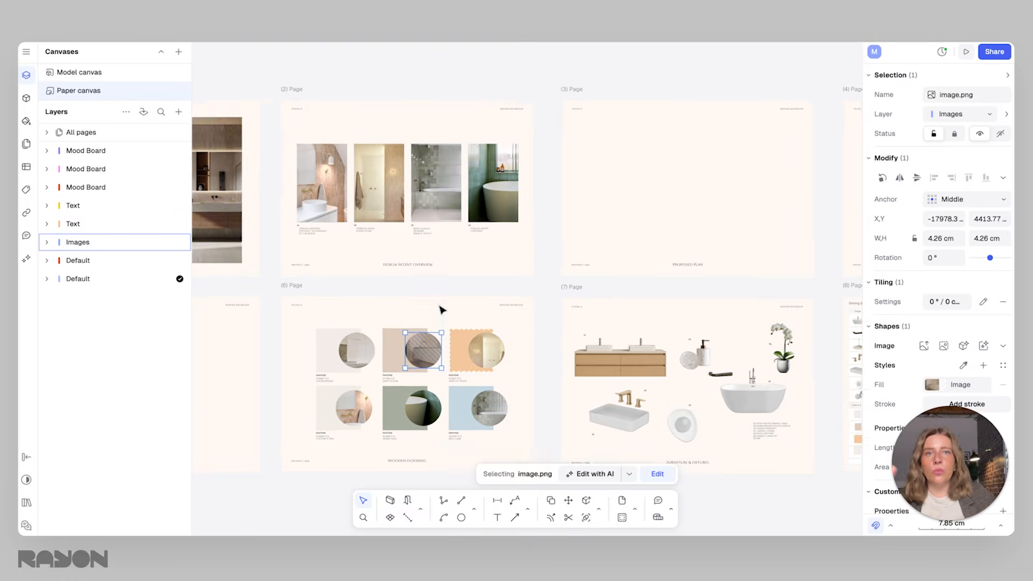
Select the empty view frame on the Proposed Plan page
scroll(439, 307, down, 1)
click(599, 209)
middle_drag(738, 204, 653, 257)
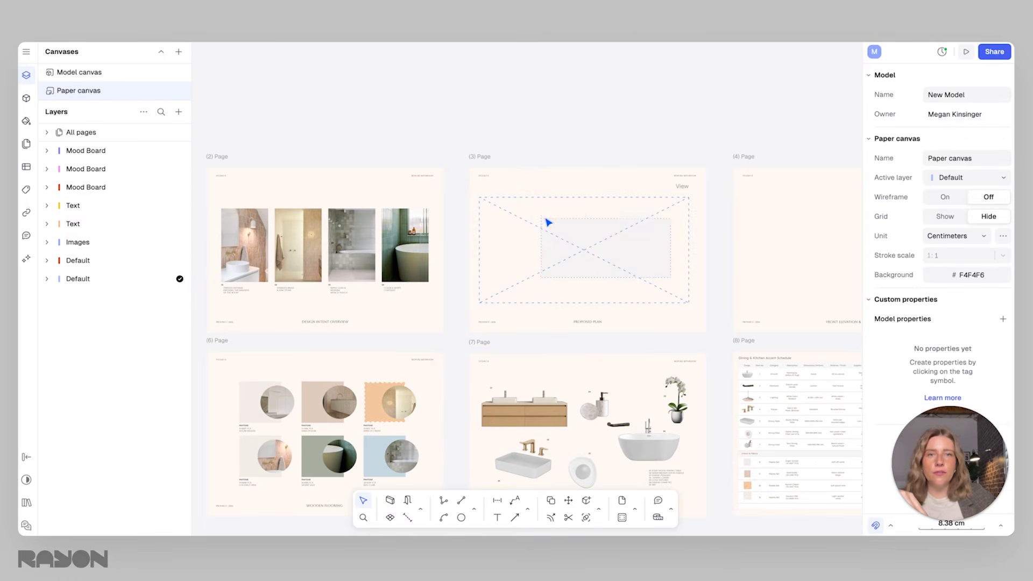
click(544, 222)
scroll(571, 258, up, 5)
middle_drag(568, 313, 352, 290)
scroll(417, 282, down, 3)
middle_drag(426, 276, 554, 283)
scroll(519, 270, down, 7)
scroll(548, 269, down, 1)
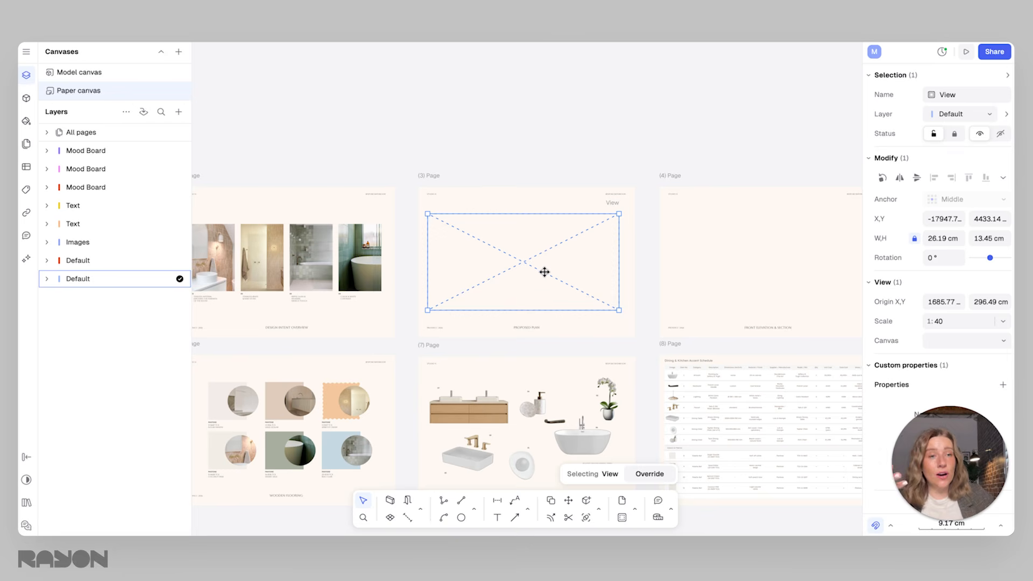
scroll(515, 252, down, 1)
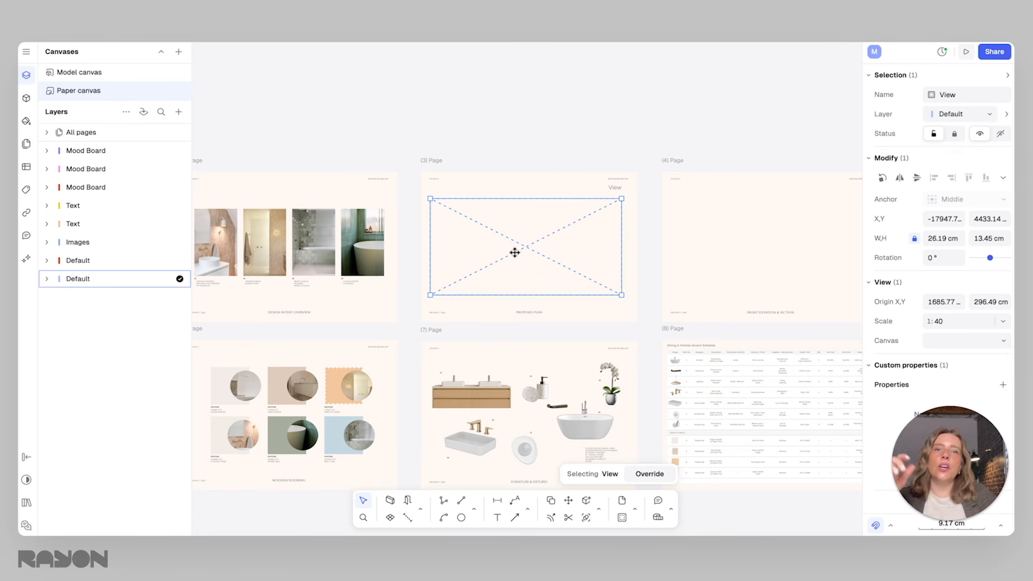
Delete the empty view frame from the Proposed Plan page
key(Delete)
click(516, 223)
key(Delete)
ctrl+scroll(513, 229, up, 3)
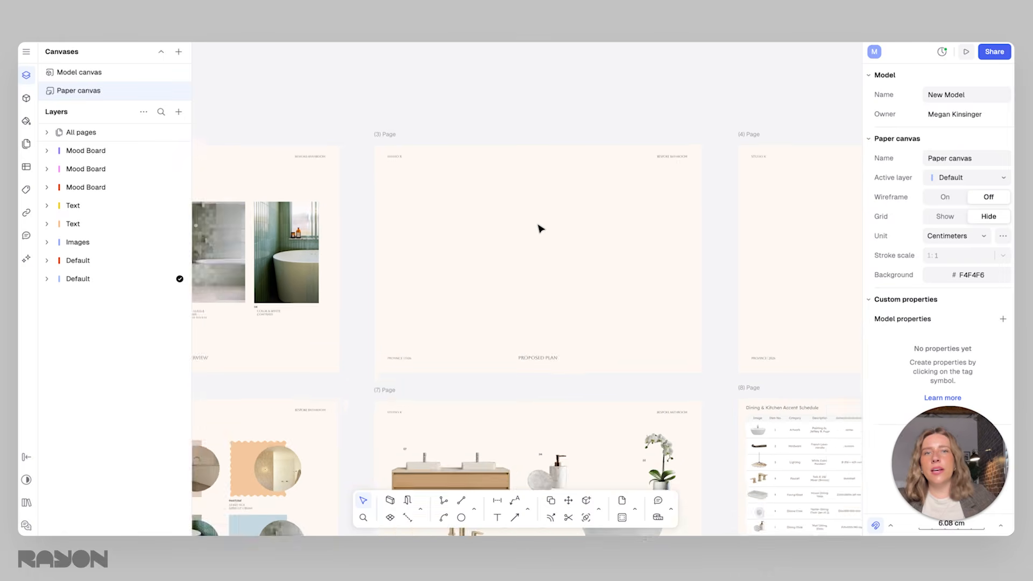
Insert a view of the model canvas on the paper canvas and move it over the Proposed Plan page
click(179, 113)
mouse_move(191, 167)
click(276, 186)
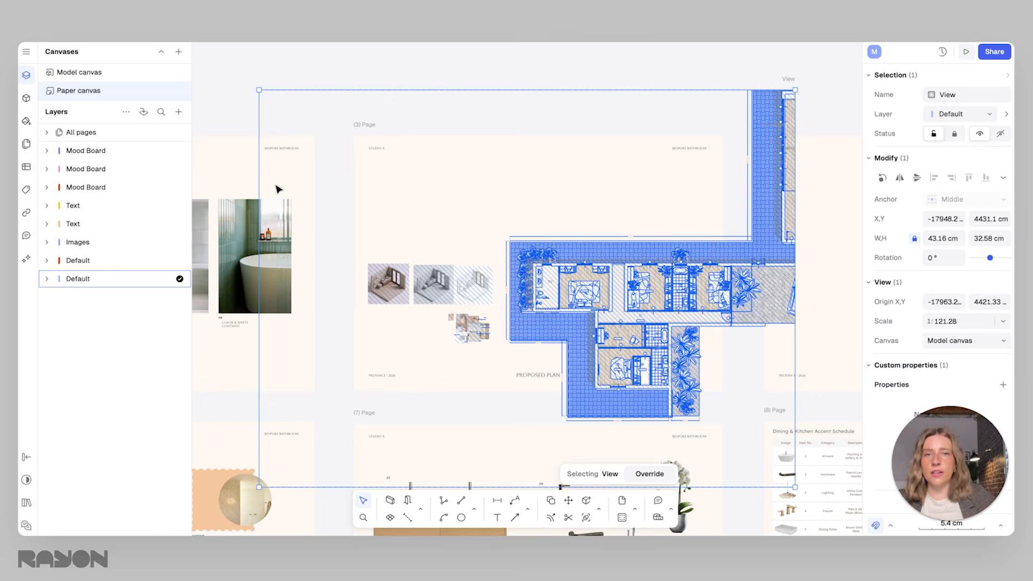
ctrl+scroll(604, 265, down, 1)
ctrl+scroll(603, 264, down, 4)
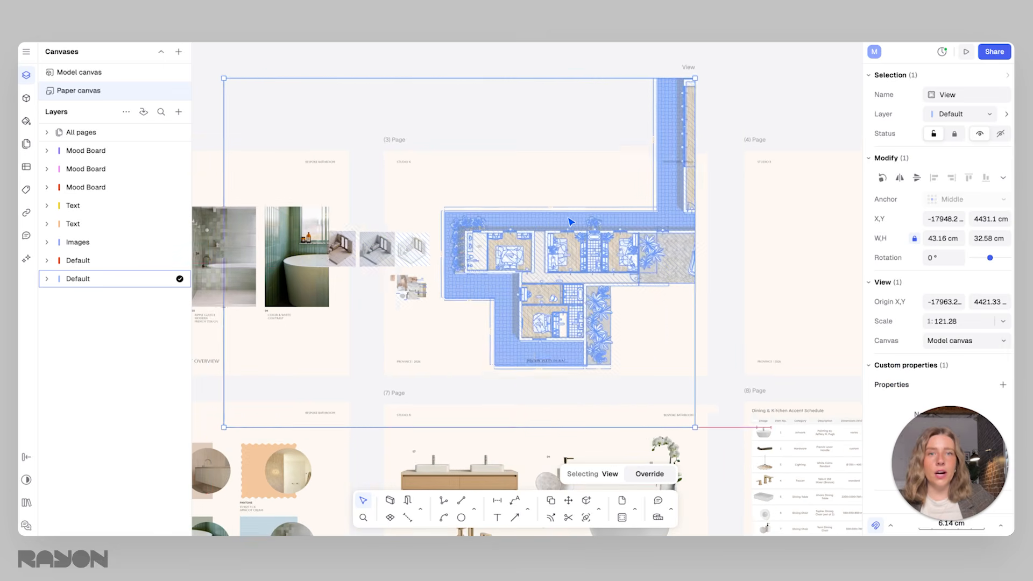
drag(550, 212, 533, 198)
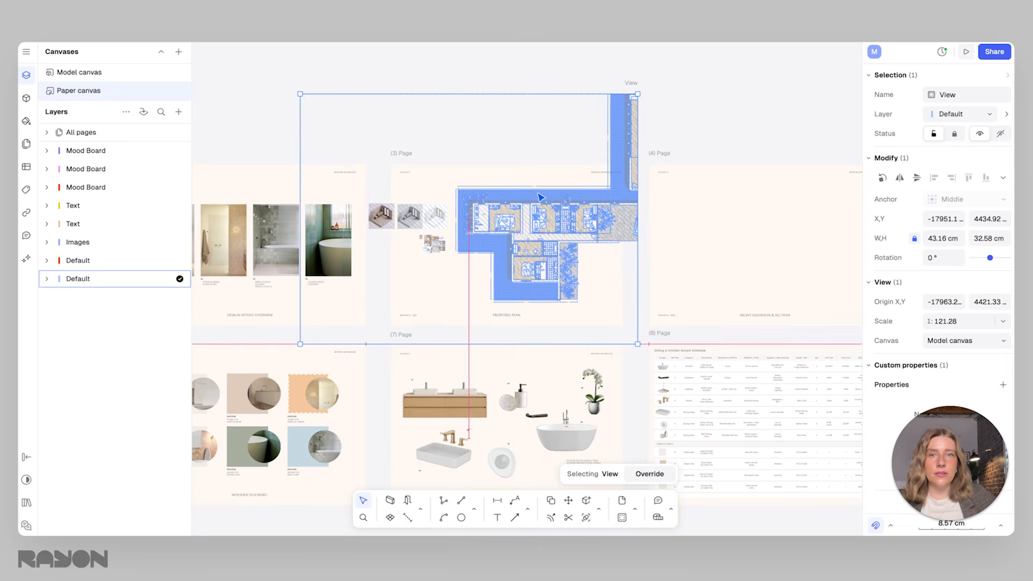
ctrl+scroll(497, 171, up, 1)
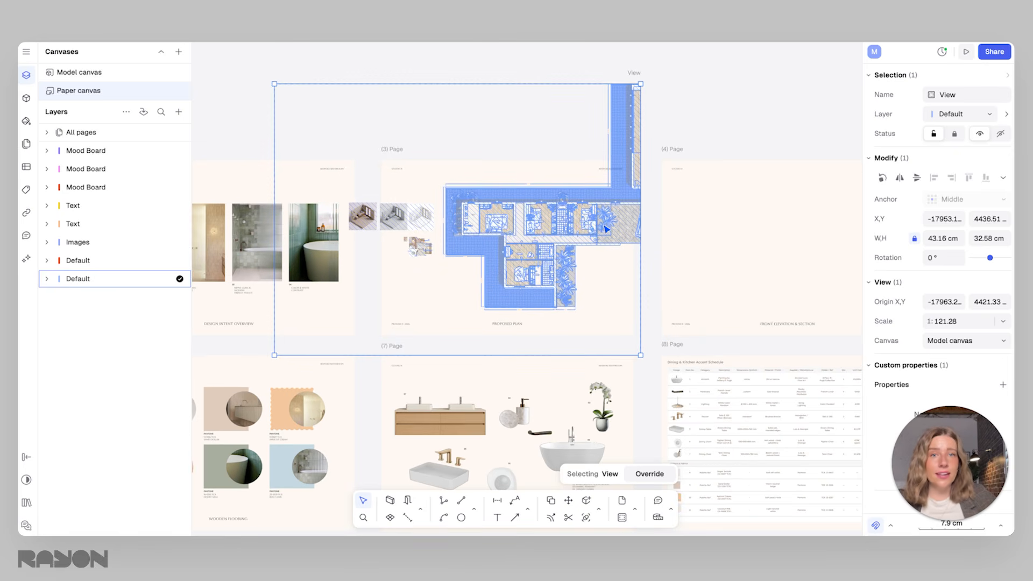
drag(589, 225, 610, 230)
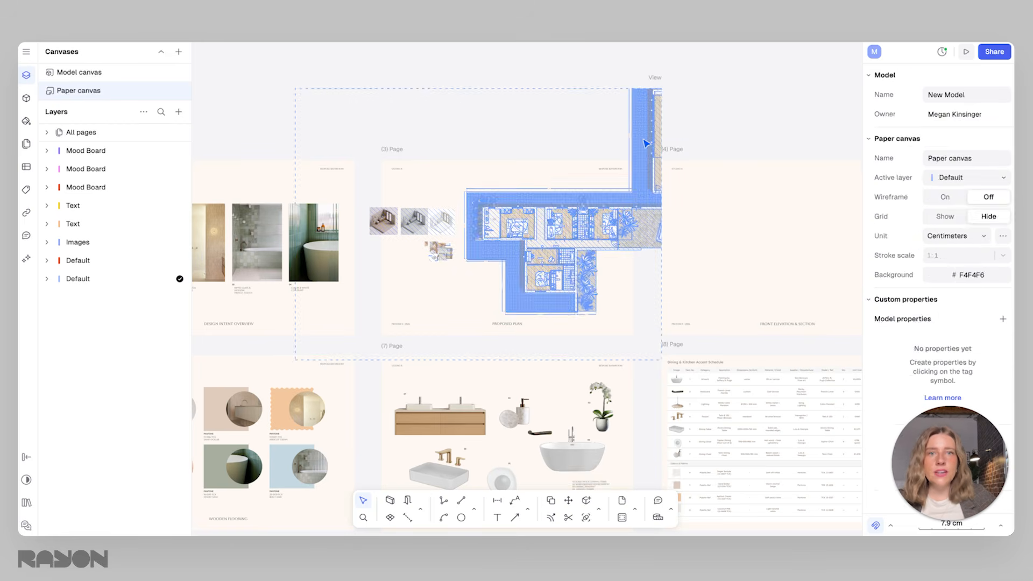
Try the model view at 1:50 and 1:400, and set its scale to 1:200
click(1006, 321)
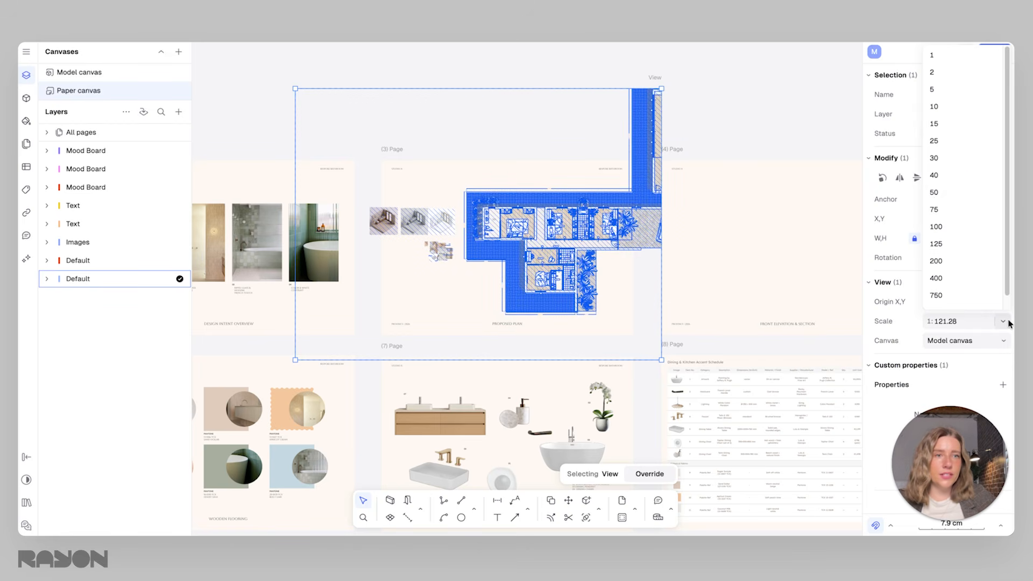
click(934, 192)
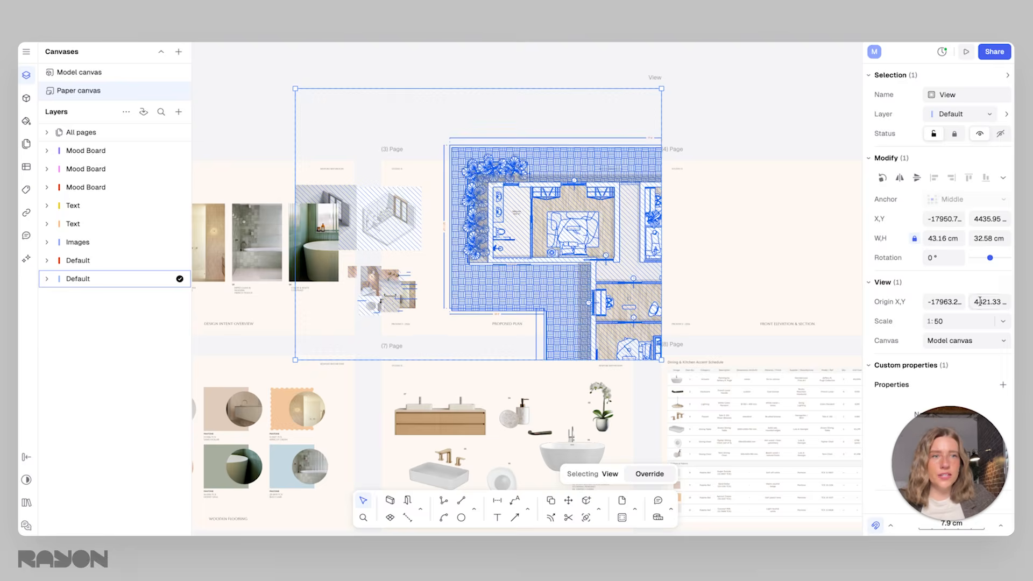
click(995, 321)
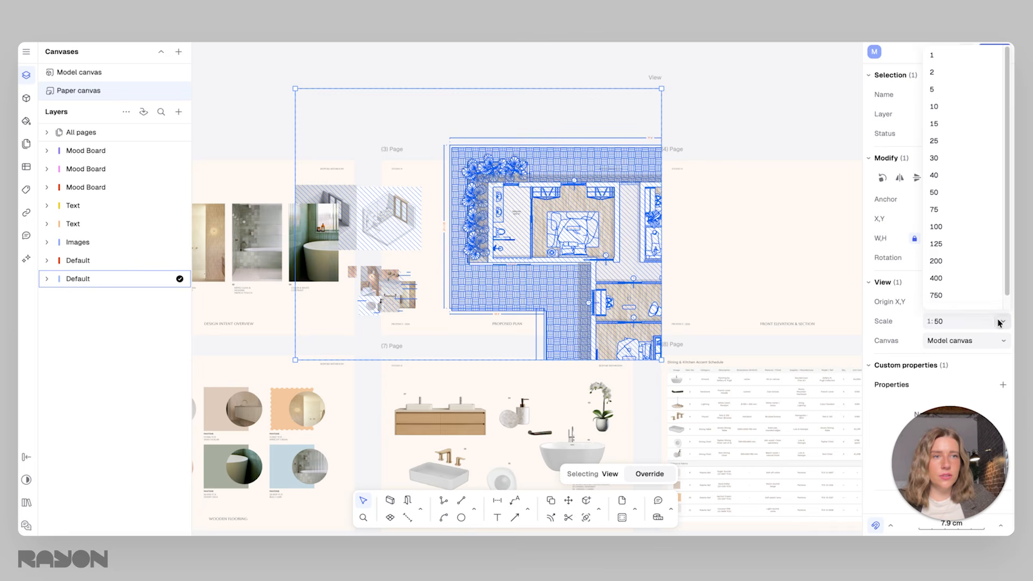
click(950, 276)
click(1002, 321)
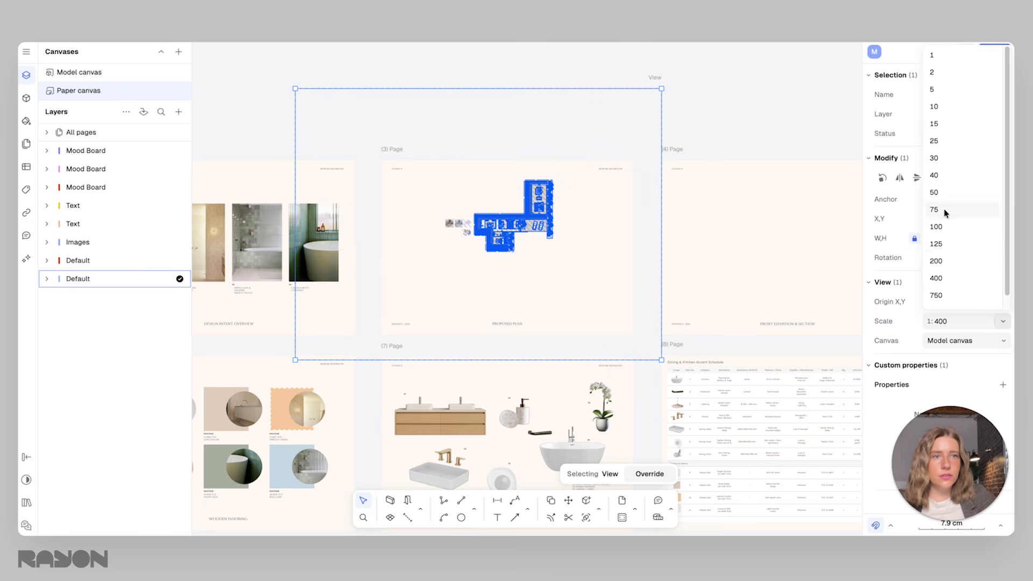
click(938, 261)
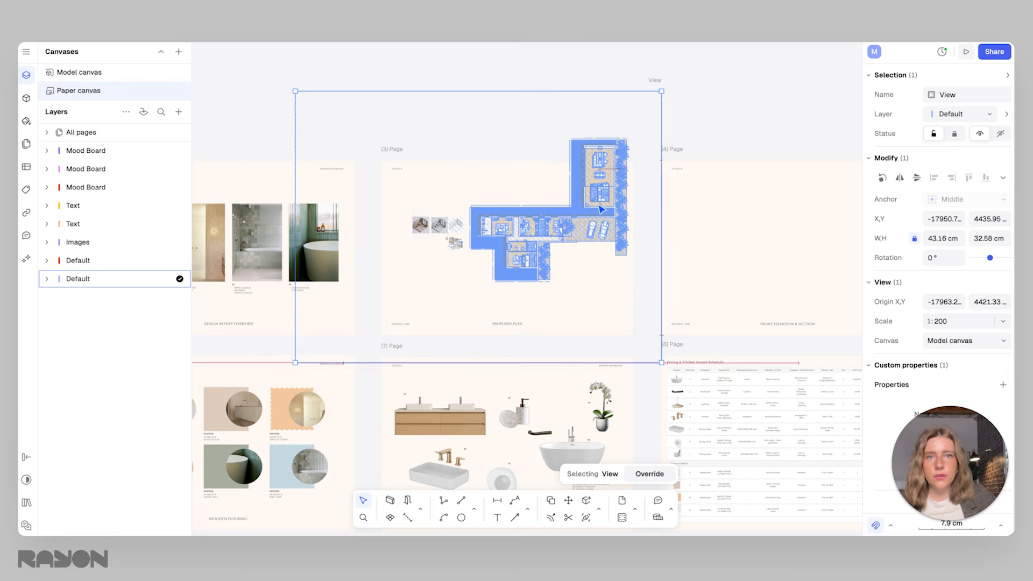
Move the scaled view so the entire house plan sits inside the Proposed Plan page
drag(577, 232, 562, 235)
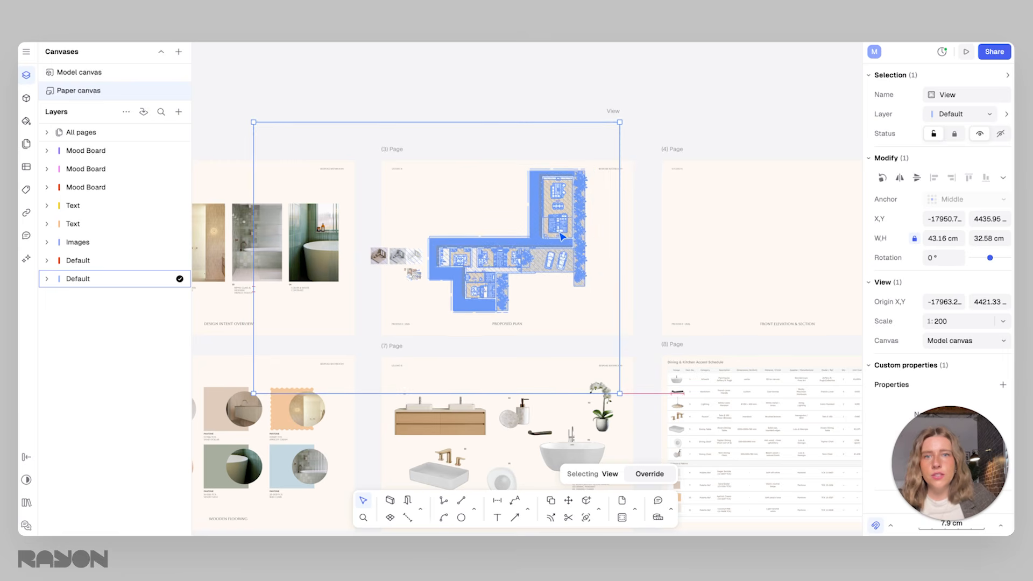
scroll(530, 221, up, 3)
scroll(533, 224, up, 2)
middle_drag(599, 228, 676, 184)
scroll(676, 185, down, 2)
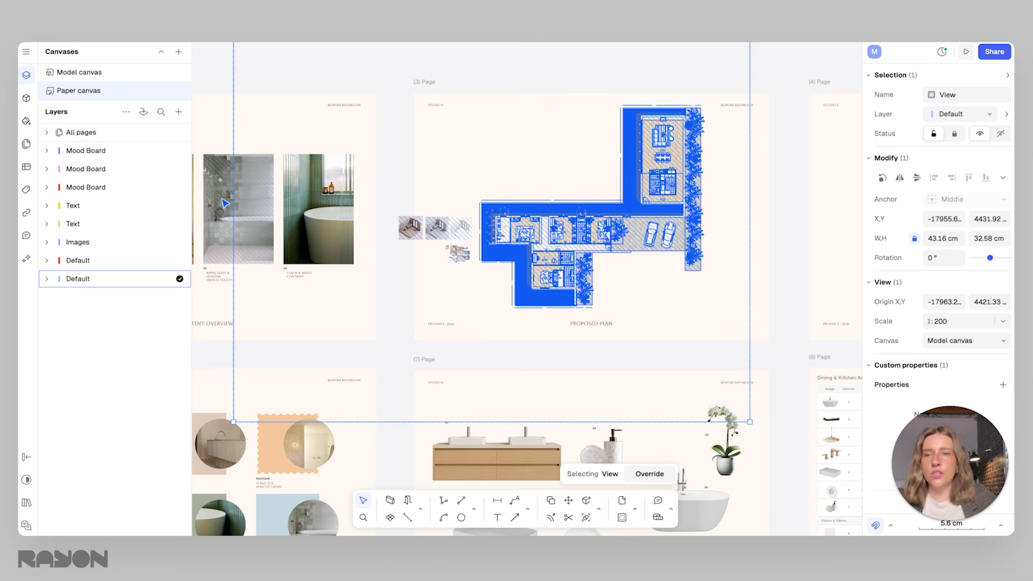
Crop the view frame on all sides close to the house plan, to about 19.9 by 17.8 cm
drag(230, 202, 475, 205)
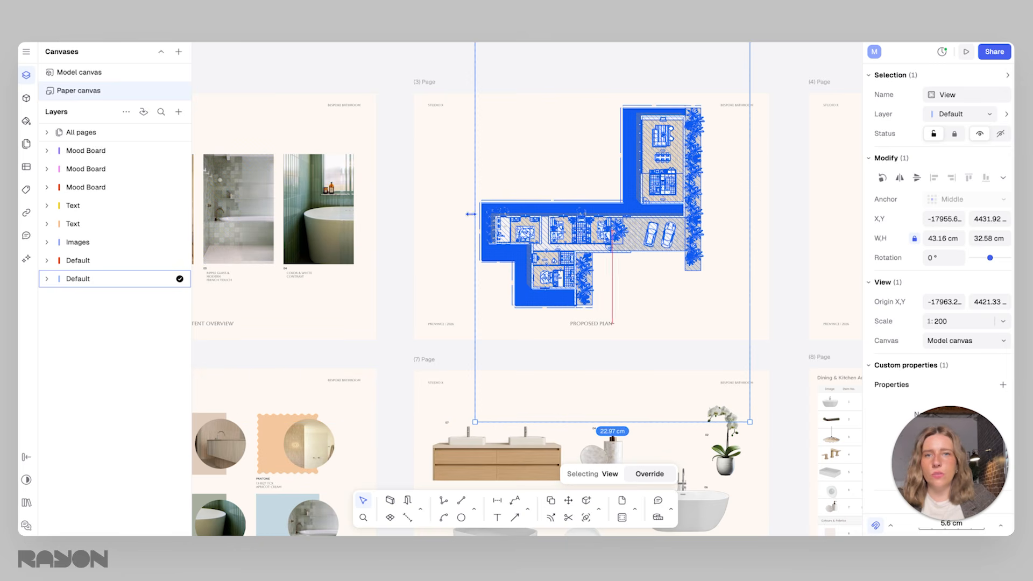
drag(636, 425, 659, 349)
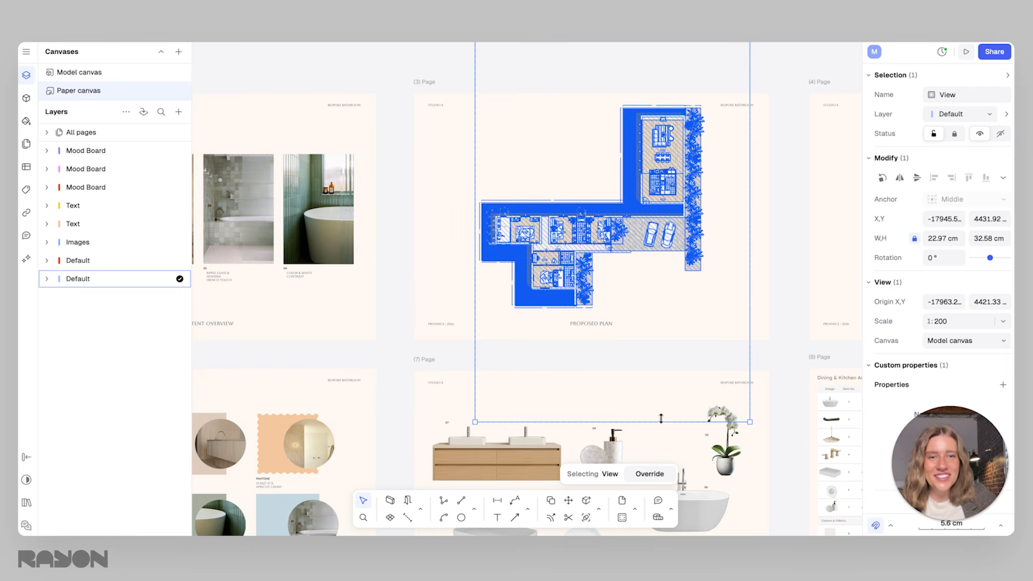
drag(663, 420, 662, 311)
middle_drag(675, 121, 652, 199)
drag(606, 117, 607, 181)
drag(727, 251, 691, 249)
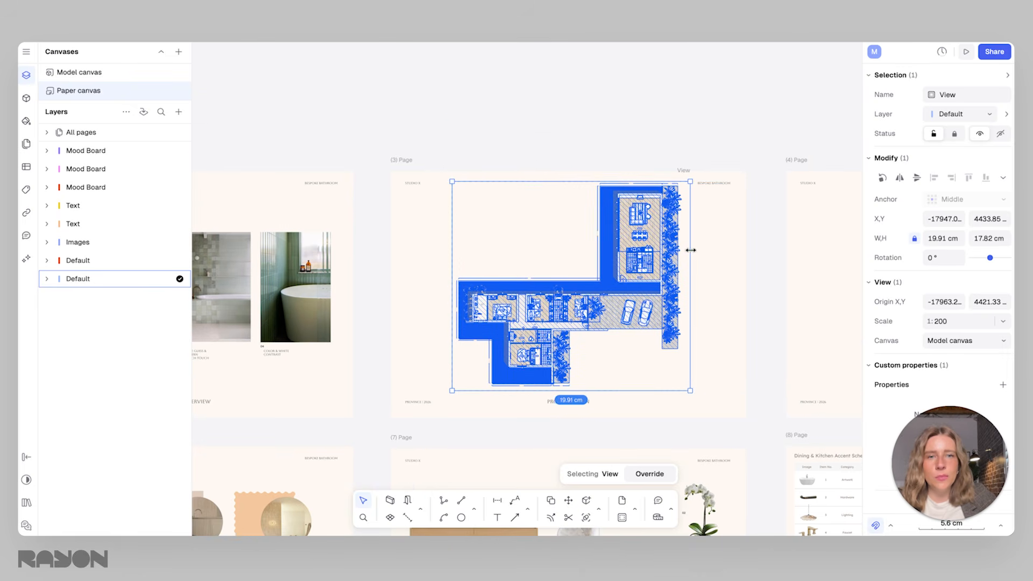
click(734, 260)
middle_drag(641, 326, 580, 304)
scroll(580, 304, up, 5)
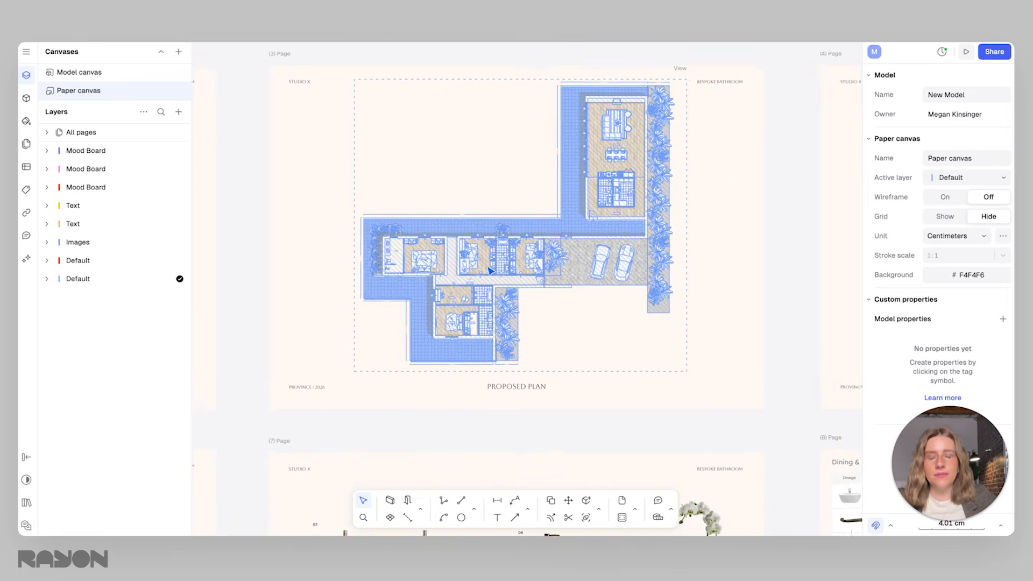
Place a duplicate of the house plan view on the Front Elevation & Section page
scroll(751, 253, down, 1)
middle_drag(751, 253, 513, 242)
scroll(627, 257, down, 3)
middle_drag(685, 285, 634, 279)
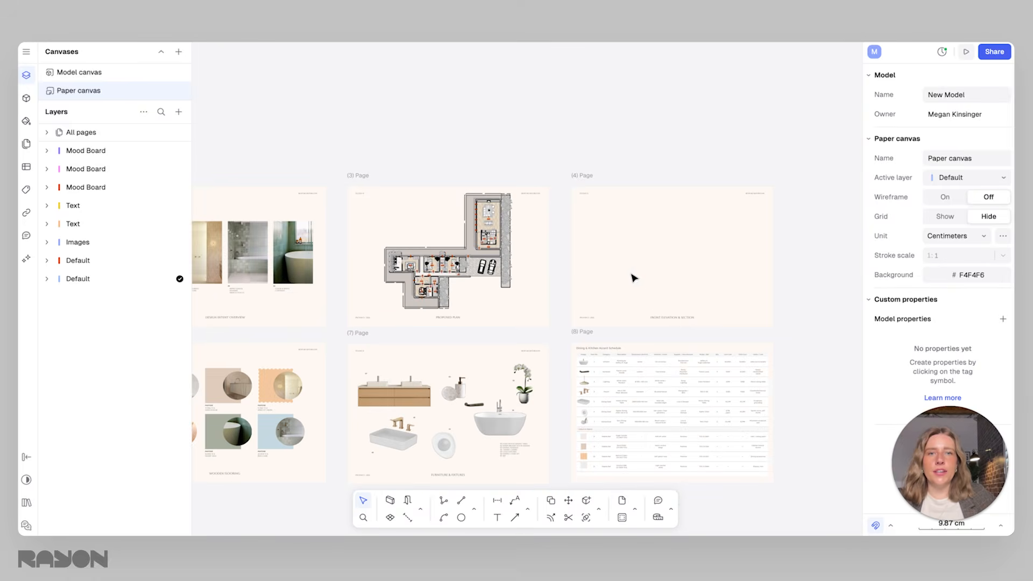
click(508, 262)
scroll(647, 267, up, 2)
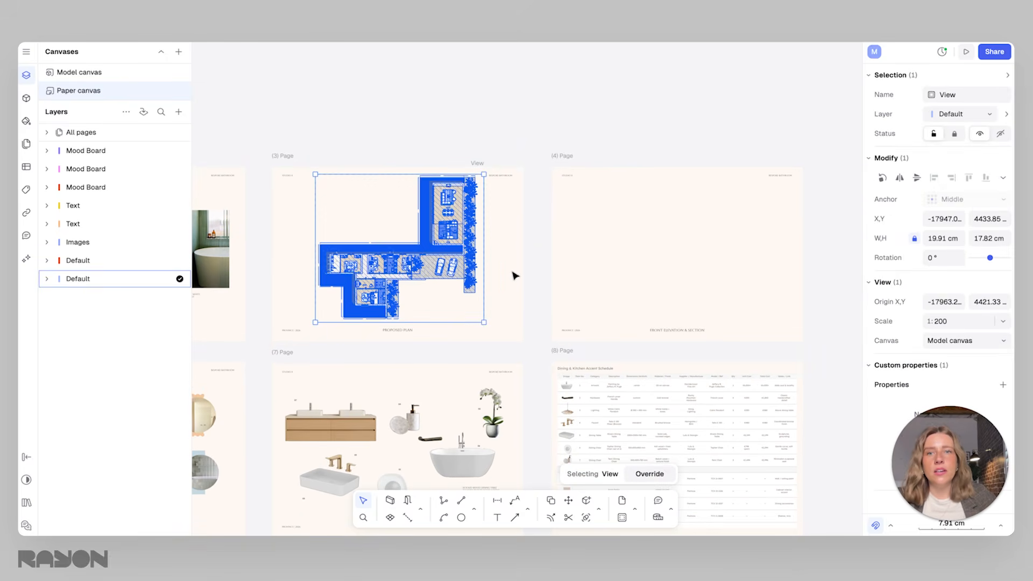
drag(463, 276, 731, 259)
scroll(615, 267, up, 1)
Try the duplicated view at 1:75 and set its scale to 1:50
click(1011, 325)
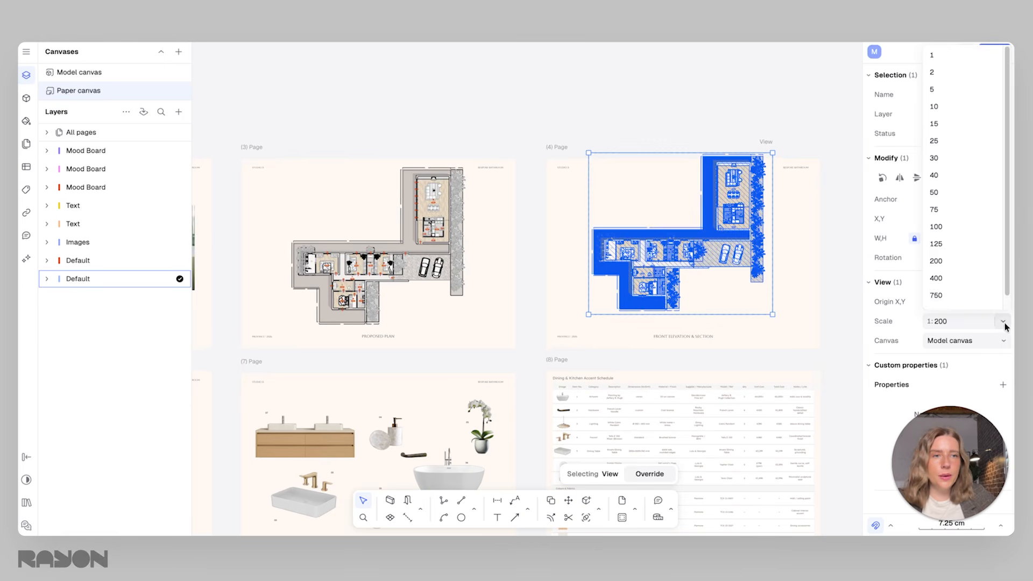
click(945, 211)
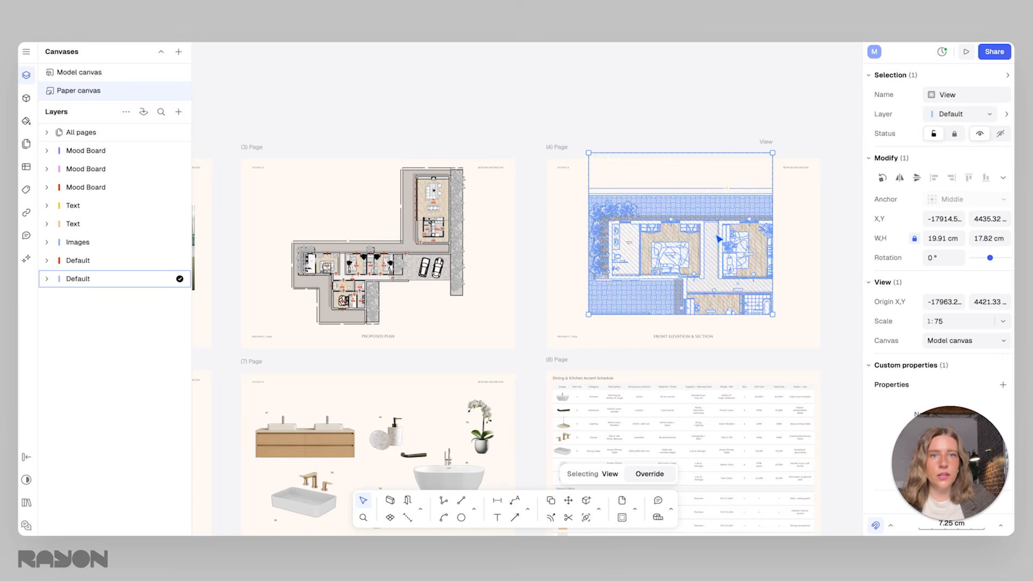
click(1002, 321)
click(942, 195)
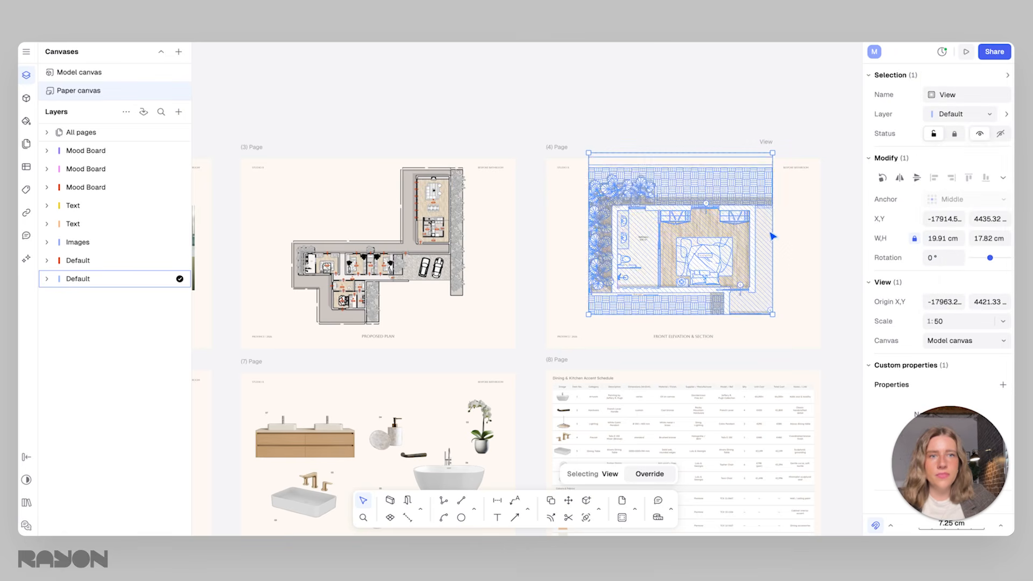
Crop the duplicated view around the bathroom to about 8.1 by 12.4 cm and move it to the left half of page 4
drag(772, 230, 673, 230)
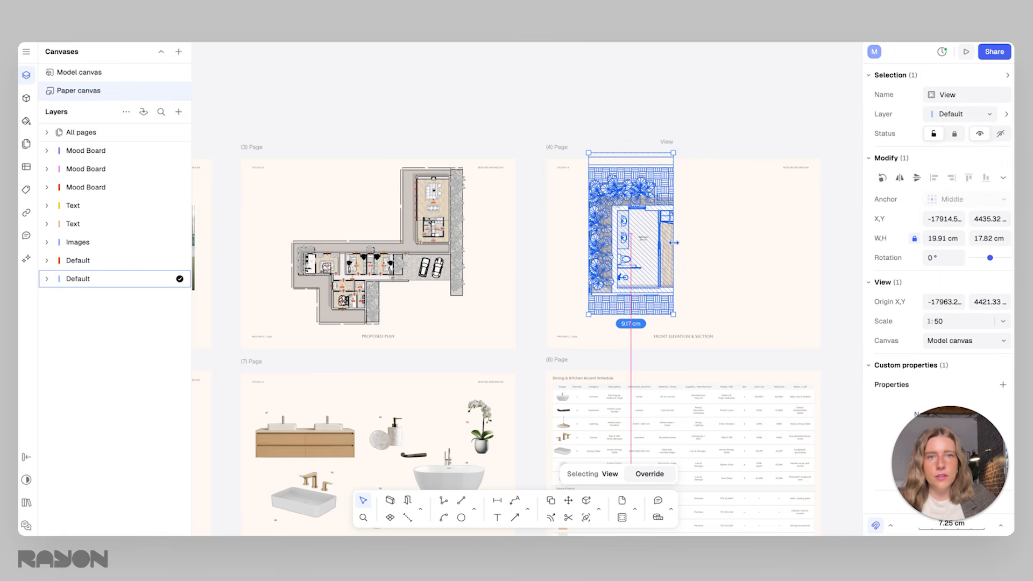
drag(640, 154, 640, 192)
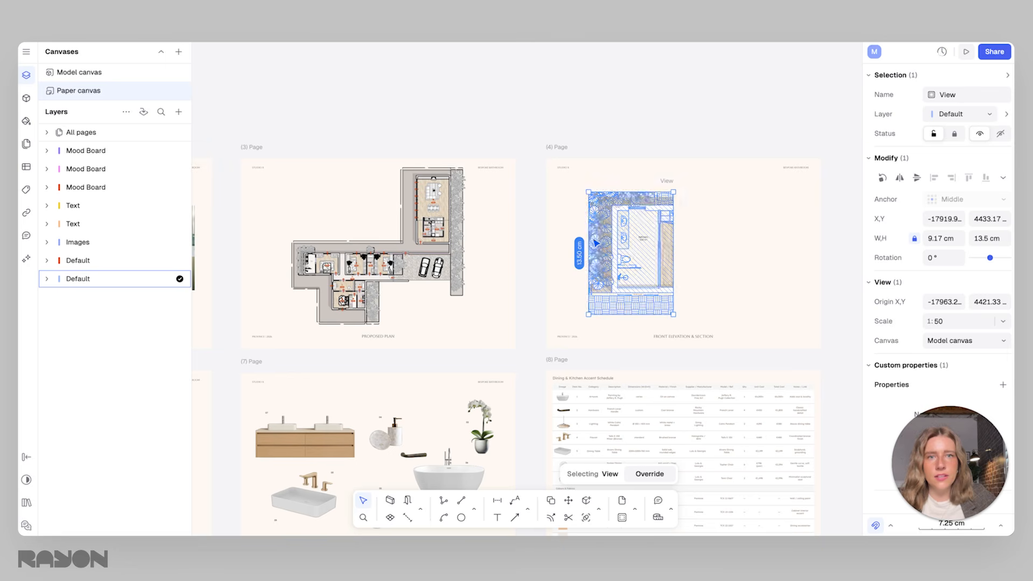
drag(585, 265, 598, 266)
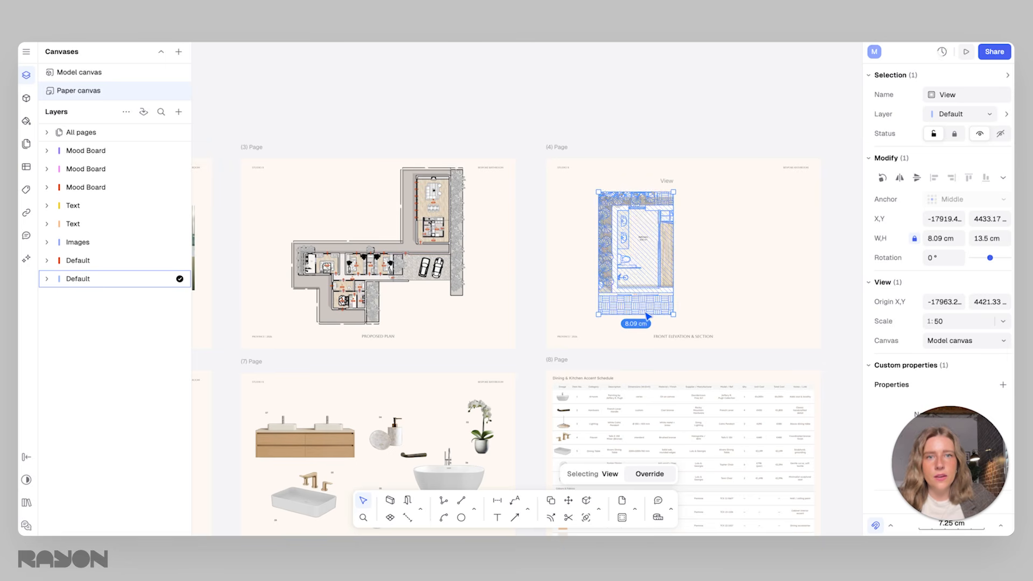
drag(655, 314, 655, 303)
click(694, 274)
drag(642, 252, 625, 263)
click(700, 260)
scroll(671, 272, up, 5)
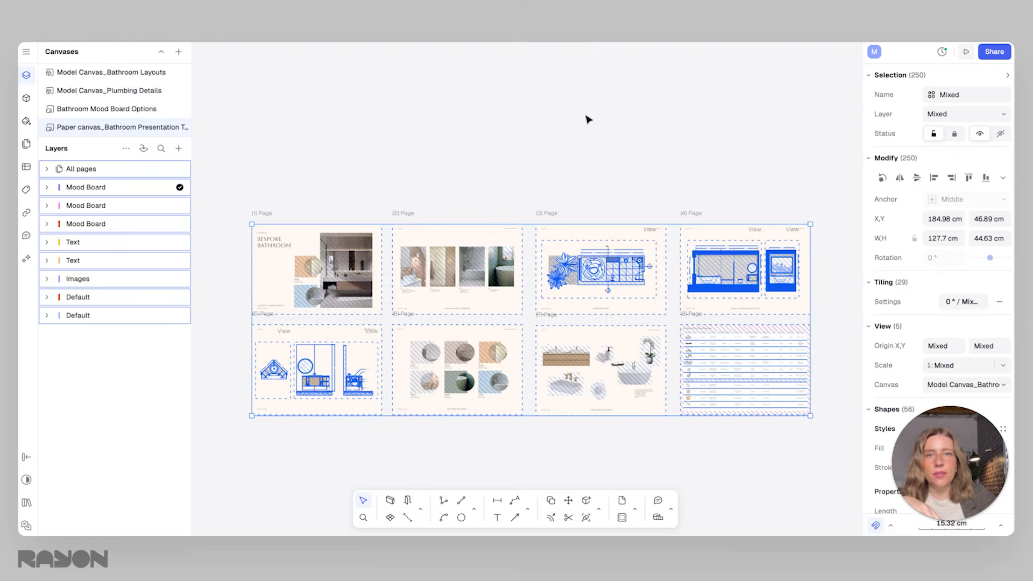
Copy the two Bathroom Freestanding Vanity section drawings from the bathroom layouts canvas of the template file
click(588, 119)
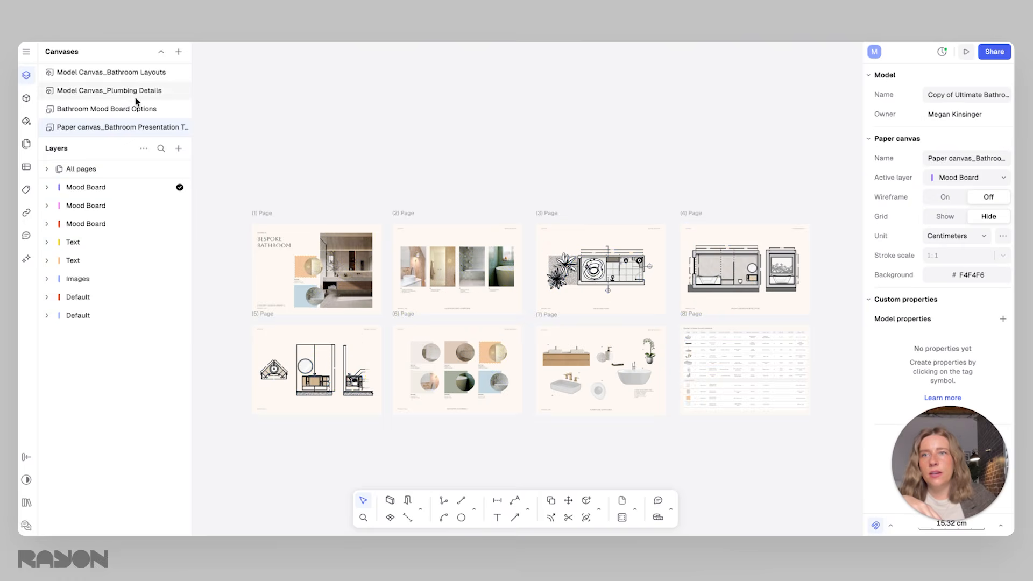
click(120, 72)
scroll(549, 265, up, 3)
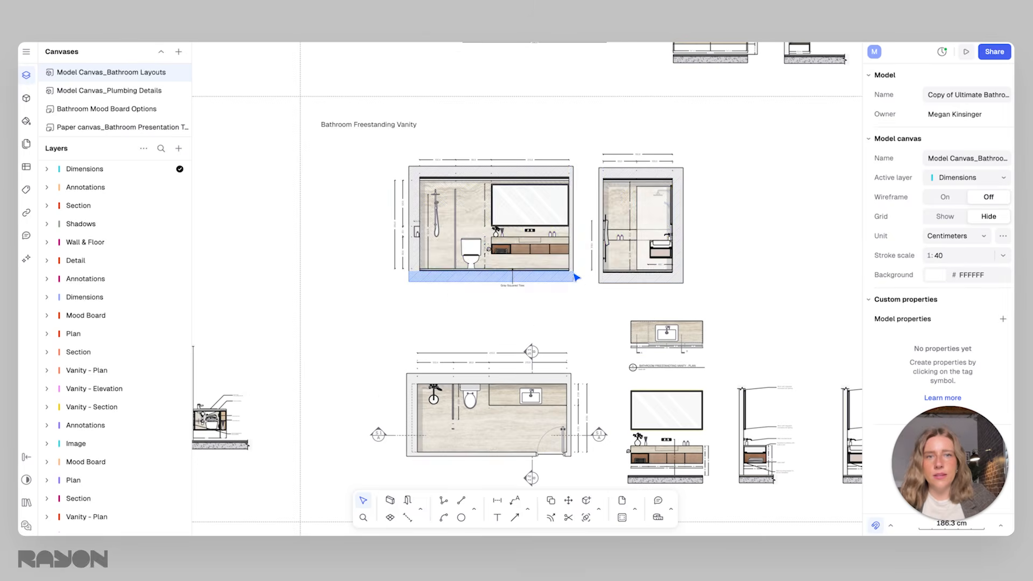
drag(707, 300, 352, 151)
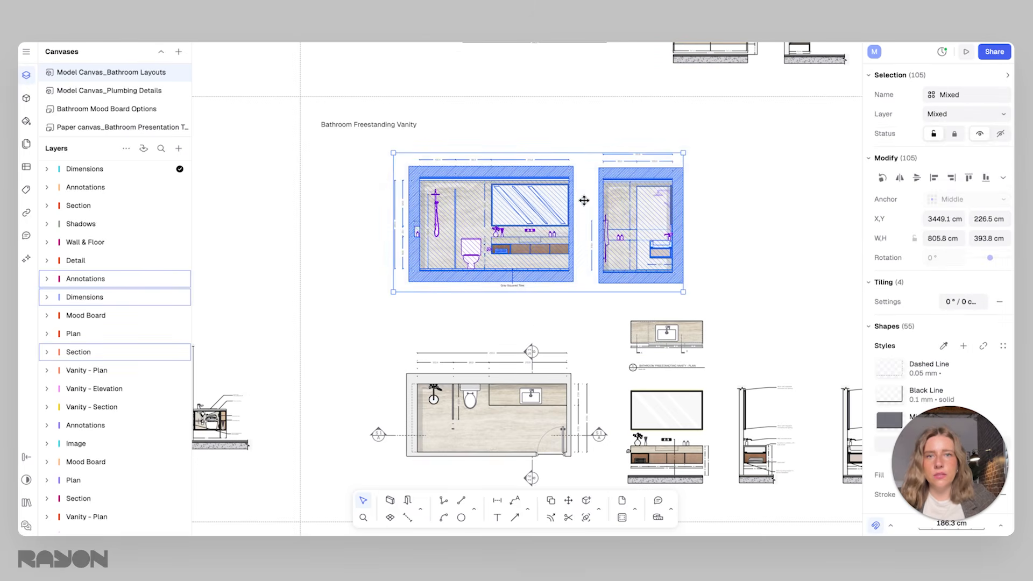
right_click(491, 198)
click(512, 221)
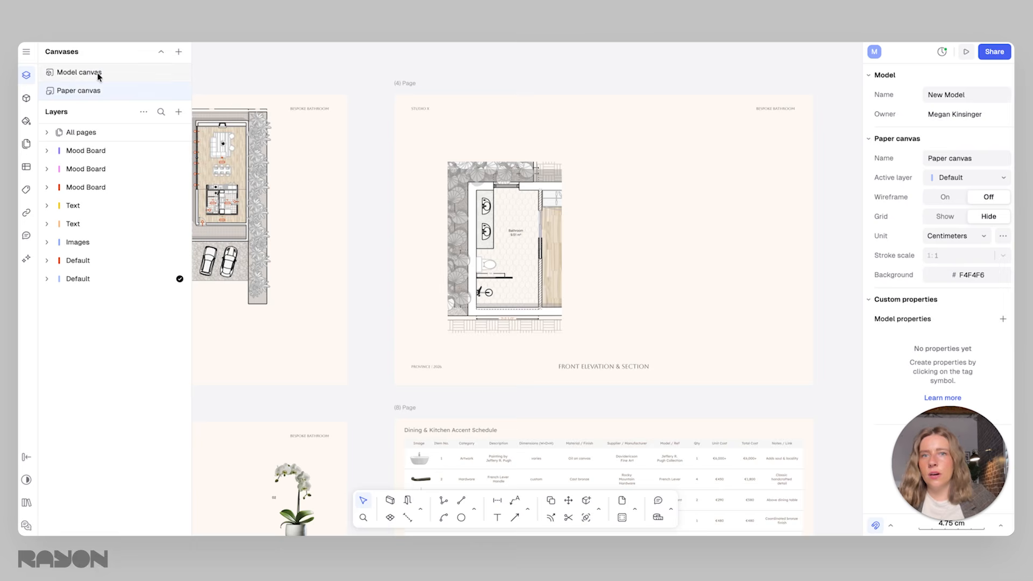
Paste the copied bathroom sections onto the model canvas of the New Model file, placing them above the floor plan
click(79, 72)
key(ctrl+v)
drag(585, 258, 607, 205)
key(Escape)
scroll(607, 205, up, 5)
scroll(580, 206, up, 1)
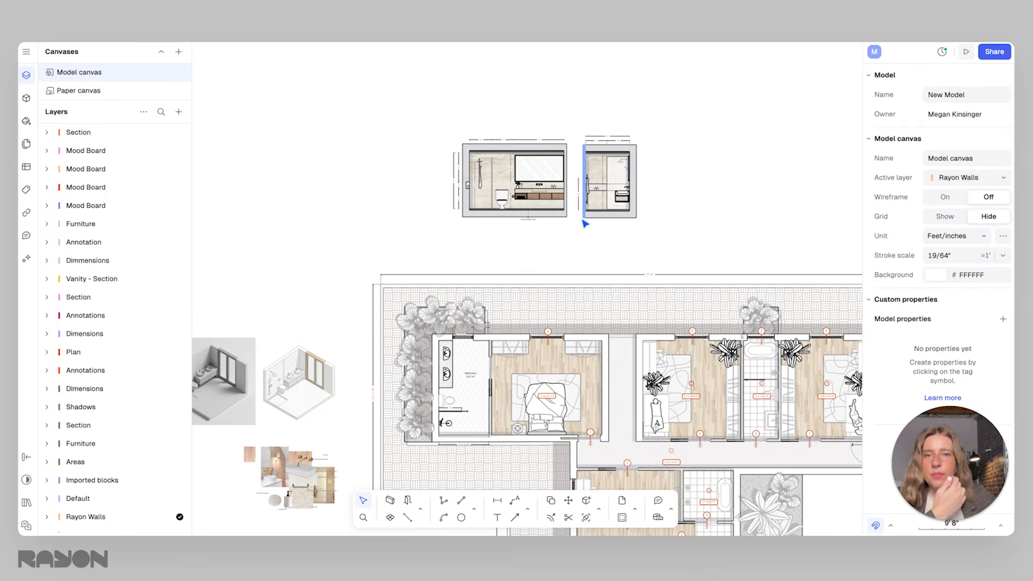
scroll(503, 192, up, 2)
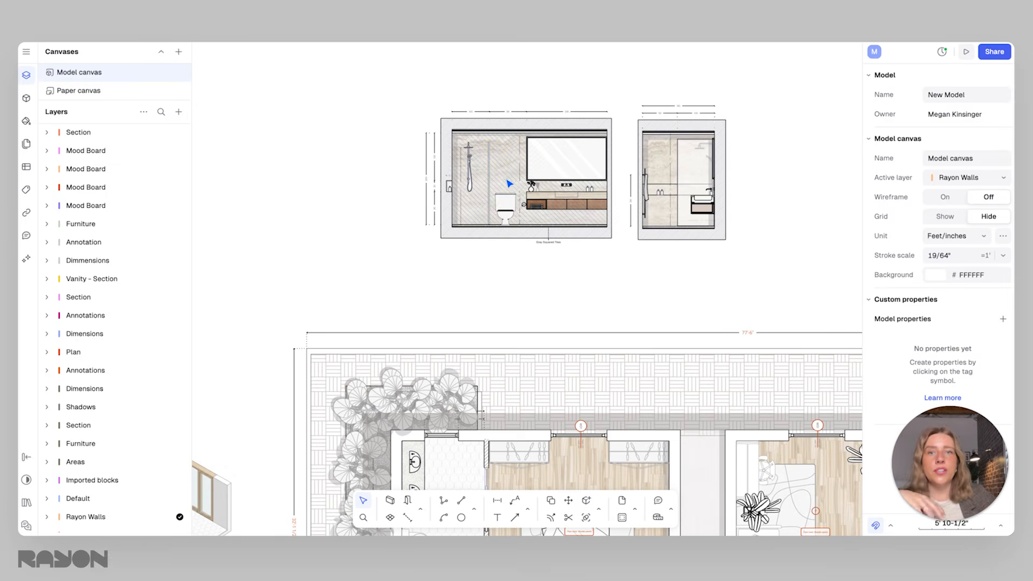
click(477, 235)
key(Escape)
scroll(648, 207, down, 3)
scroll(648, 207, up, 3)
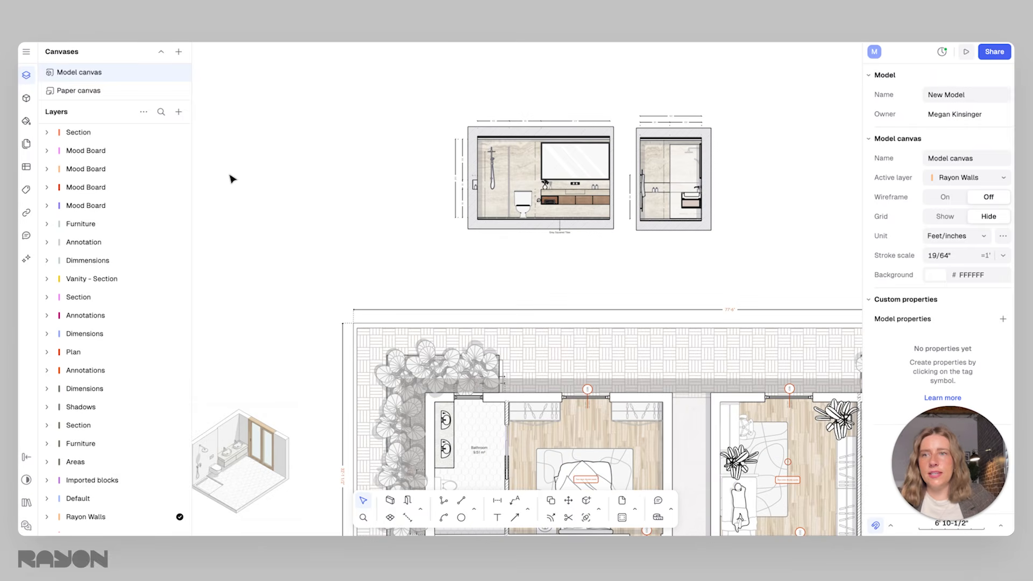
Add a new view of the model canvas showing the pasted bathroom sections to the paper canvas, around page 4
click(91, 95)
click(511, 244)
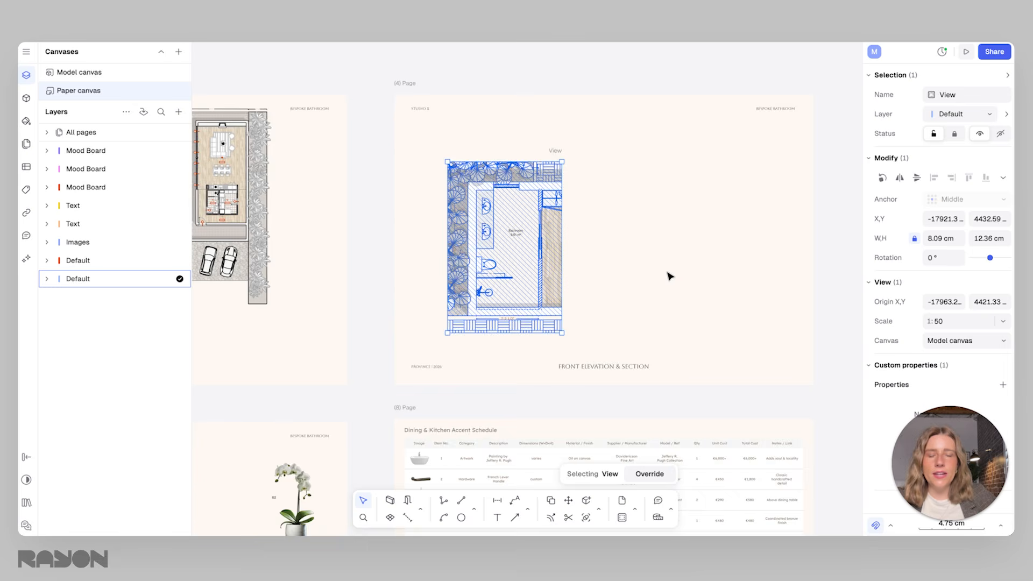
scroll(560, 249, down, 2)
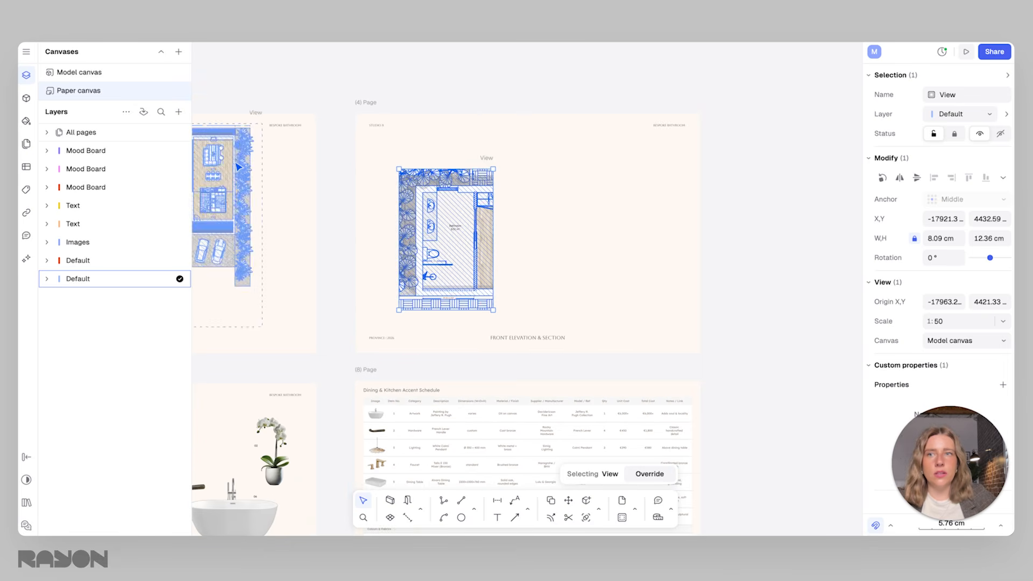
key(Escape)
click(178, 111)
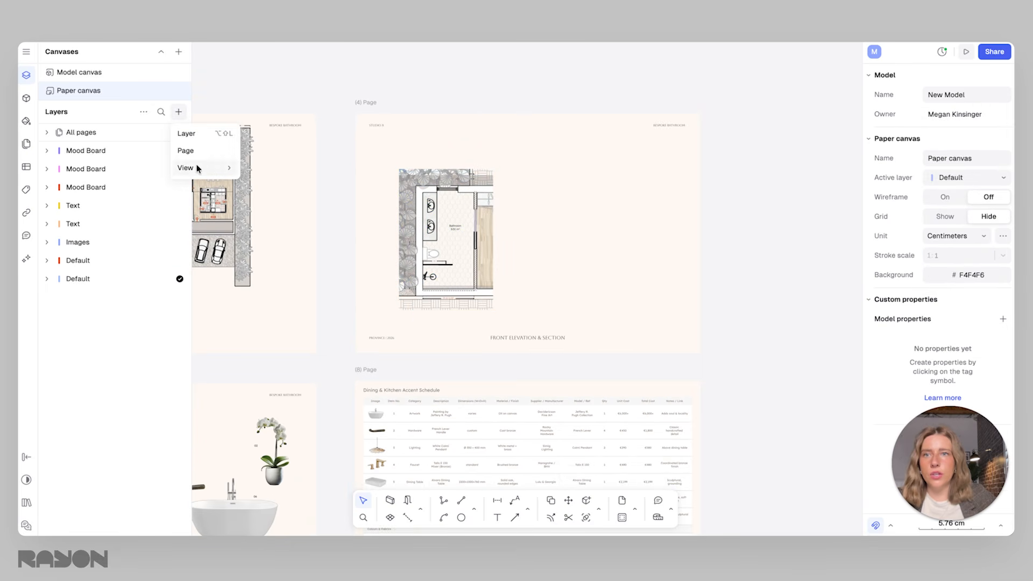
mouse_move(196, 167)
click(273, 185)
scroll(631, 172, down, 3)
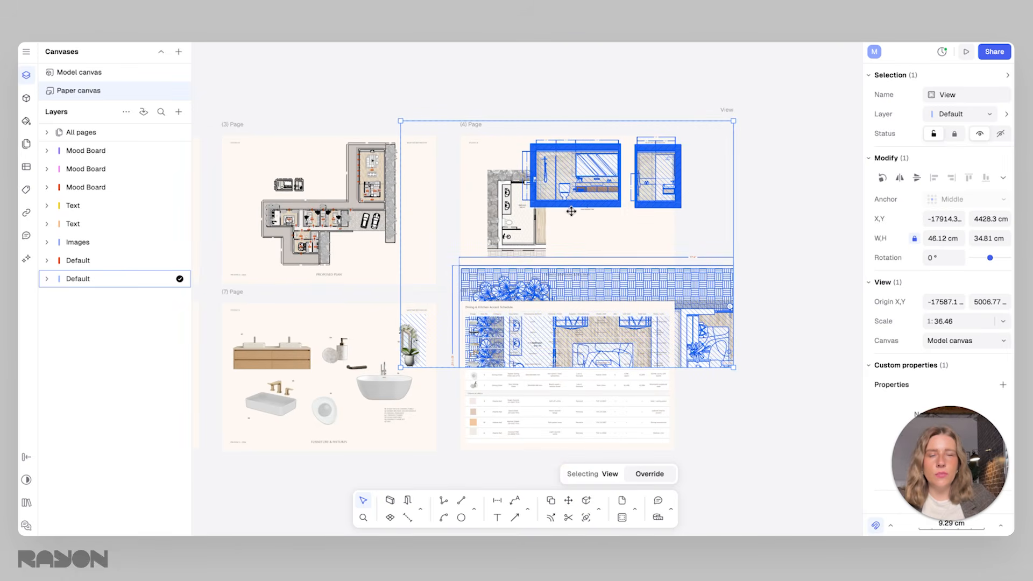
Set the scale of the new sections view to 1:50
click(504, 228)
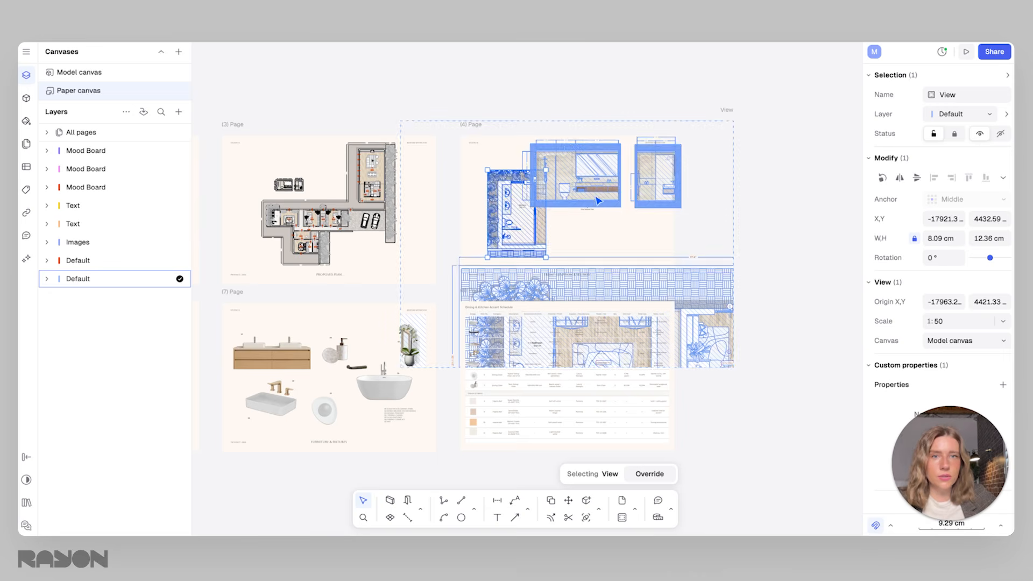
click(577, 220)
click(1002, 321)
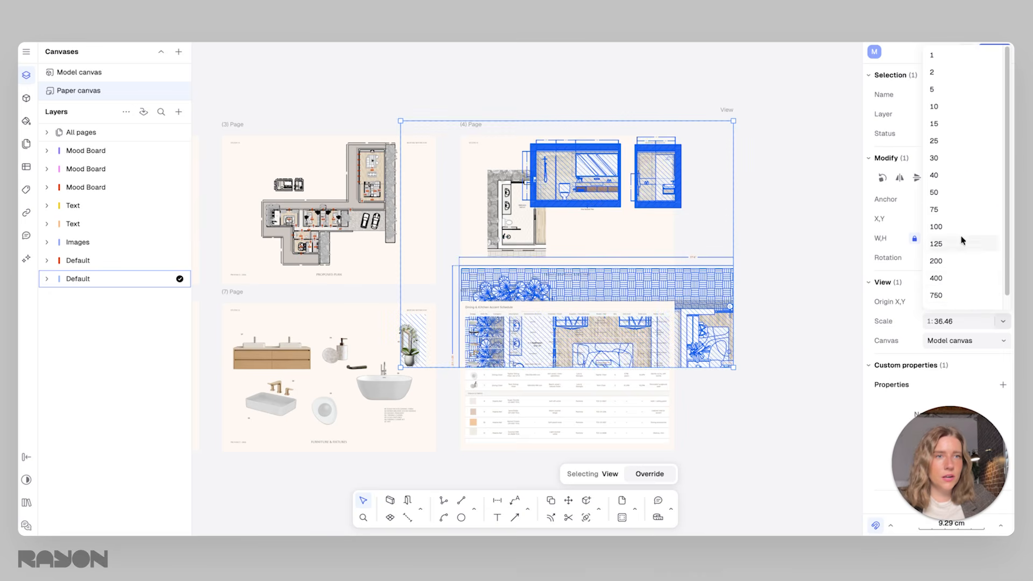
click(946, 194)
Crop the sections view on all four sides around the two bathroom sections, to about 19.2 by 8.9 cm
drag(600, 122, 605, 162)
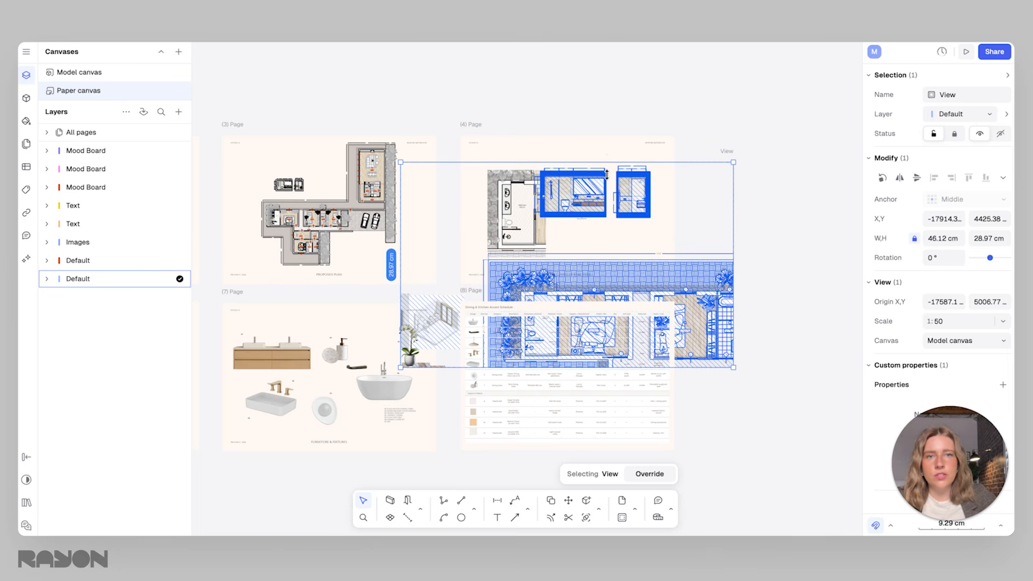
drag(605, 367, 619, 226)
drag(399, 185, 526, 188)
drag(731, 194, 664, 191)
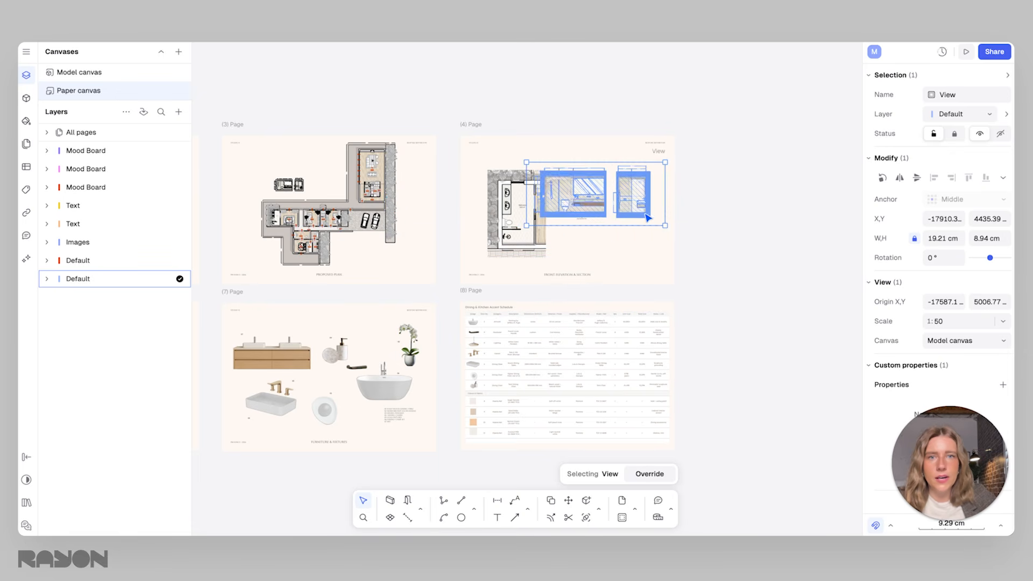
Move the bathroom plan view toward the page's left margin and align the sections view beside it on page 4
scroll(568, 221, up, 5)
click(371, 209)
drag(536, 180, 546, 229)
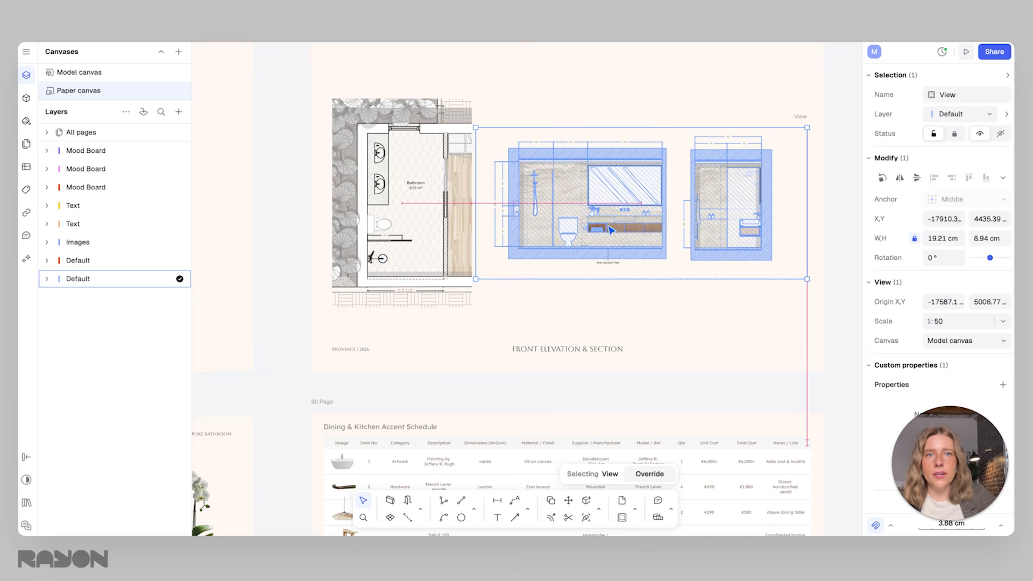
click(727, 314)
scroll(710, 304, down, 5)
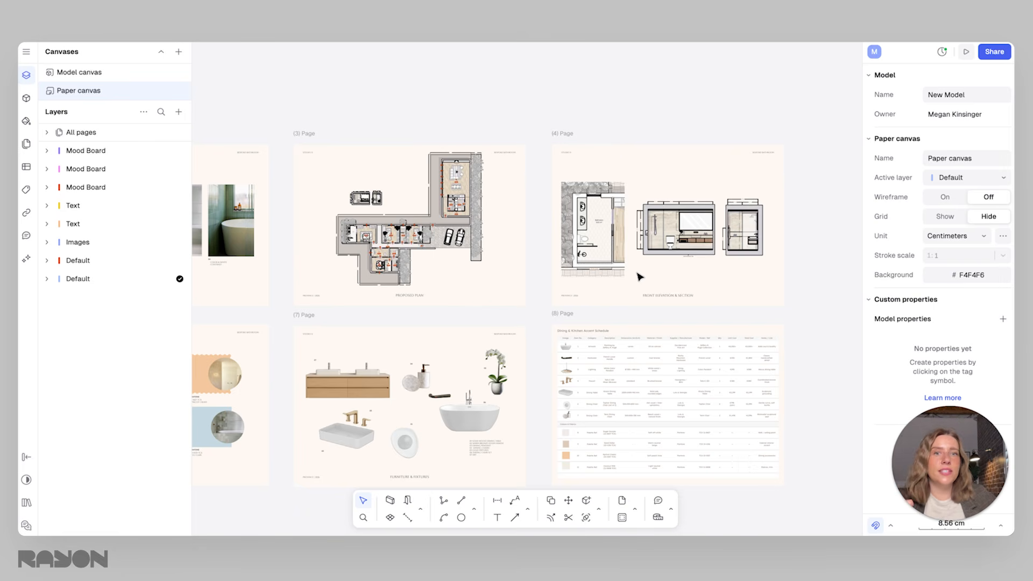
Delete the empty placeholder view from page 5
scroll(638, 273, up, 3)
scroll(645, 240, left, 10)
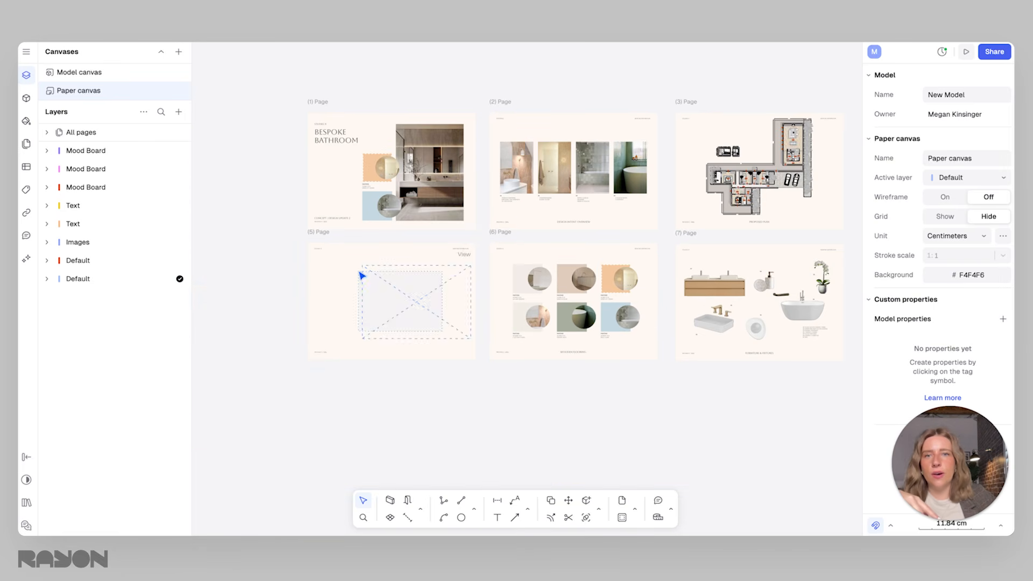
click(417, 289)
key(Delete)
scroll(362, 307, up, 4)
middle_drag(409, 307, 452, 255)
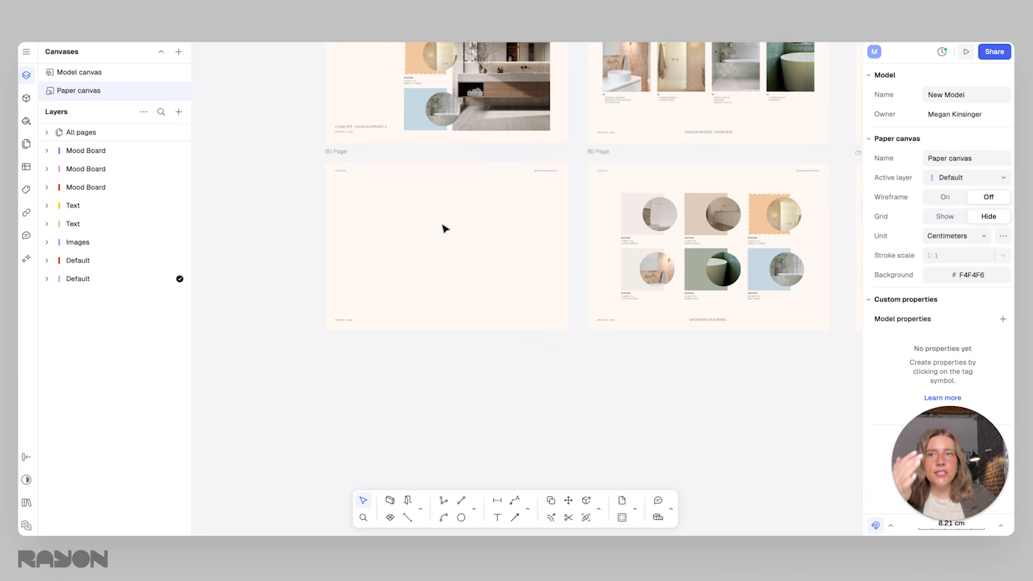
click(179, 112)
mouse_move(208, 167)
click(421, 235)
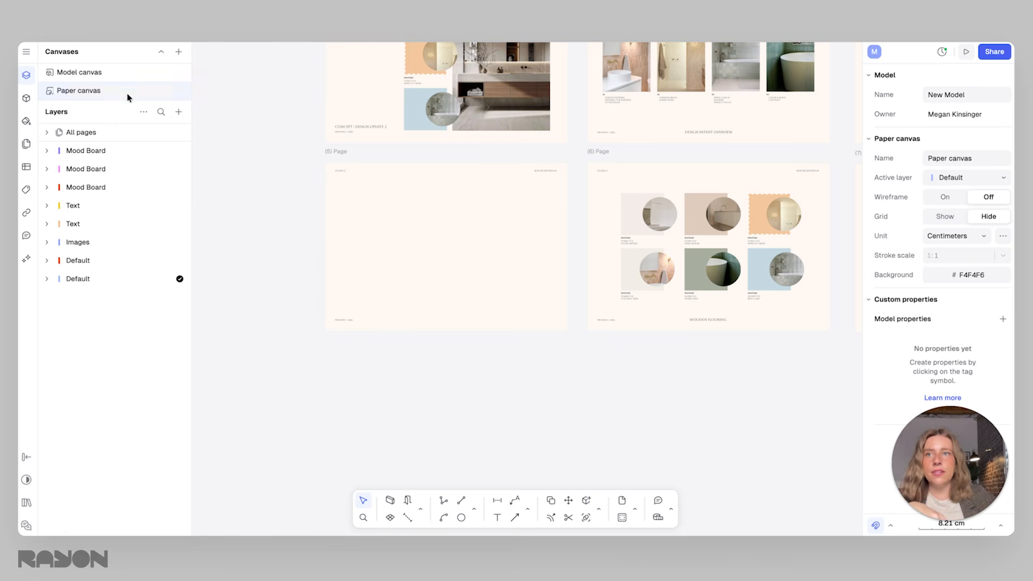
Copy the beige rendered isometric bathroom image from the model canvas
click(92, 77)
scroll(333, 299, down, 2)
middle_drag(363, 293, 529, 188)
scroll(495, 211, down, 1)
middle_drag(282, 295, 413, 231)
scroll(413, 230, up, 1)
click(438, 237)
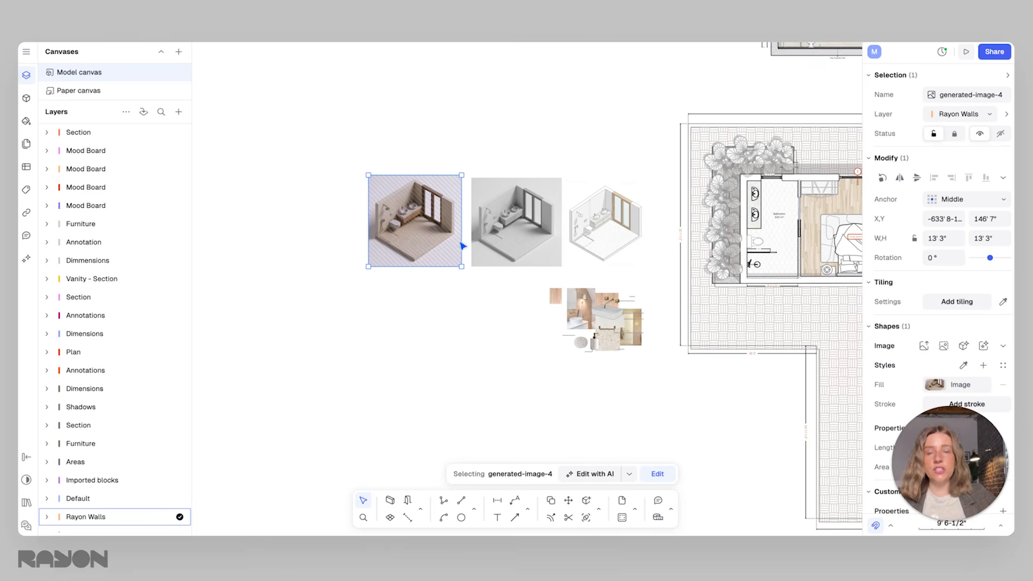
Paste the bathroom render onto the paper canvas, shrink it to about 15.3 cm square and centre it on page 5
click(97, 91)
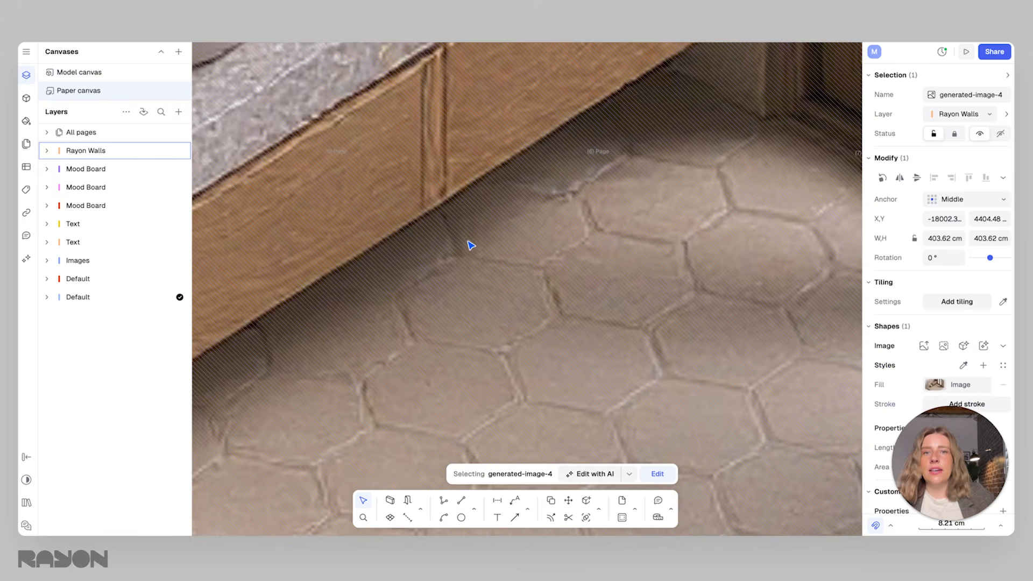
scroll(471, 245, down, 6)
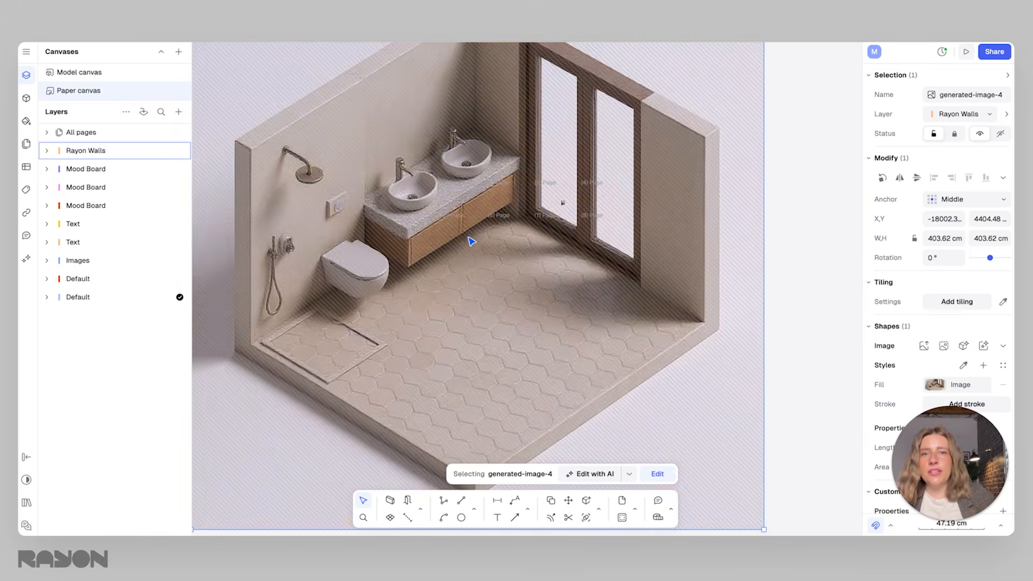
drag(403, 171, 514, 286)
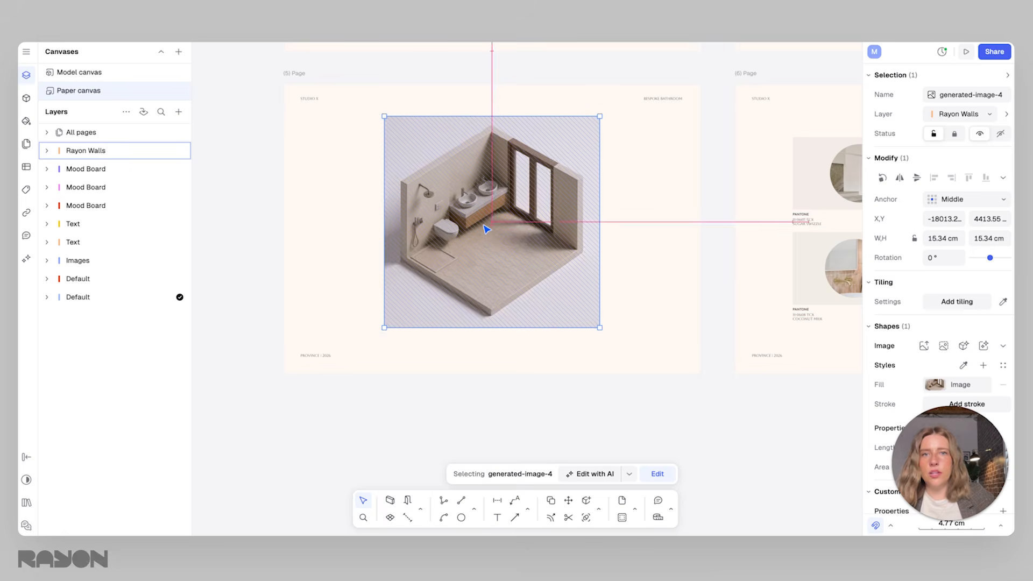
click(604, 325)
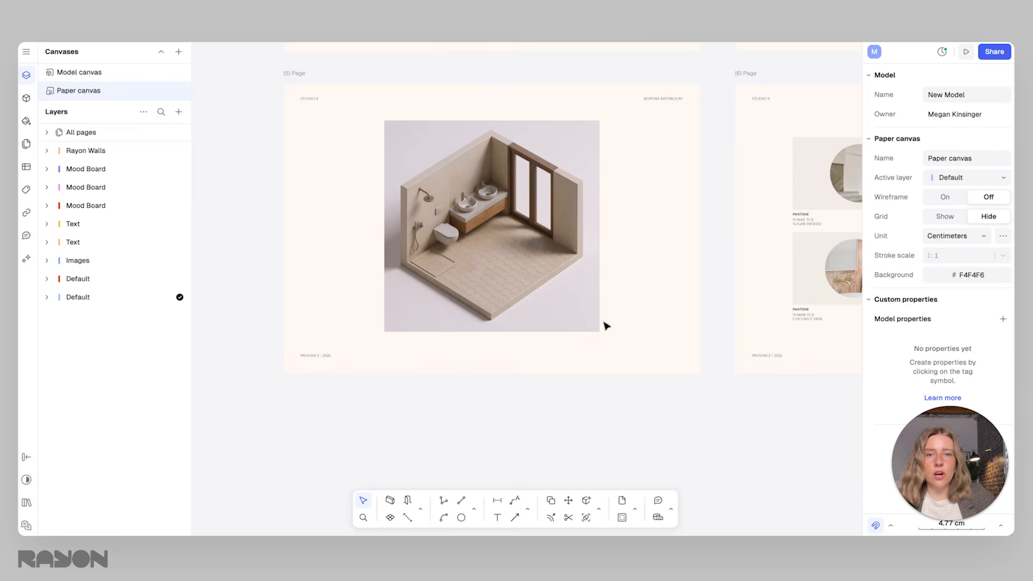
Add a leader from the render's tiled floor to the blank page area beside the image, with the text "sdfsdf"
click(514, 501)
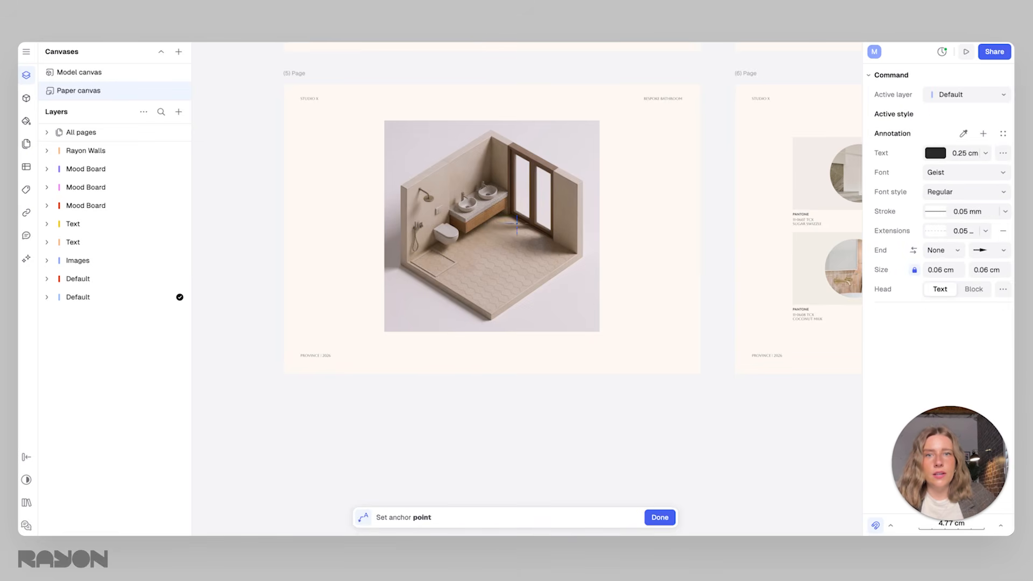
click(518, 264)
click(601, 308)
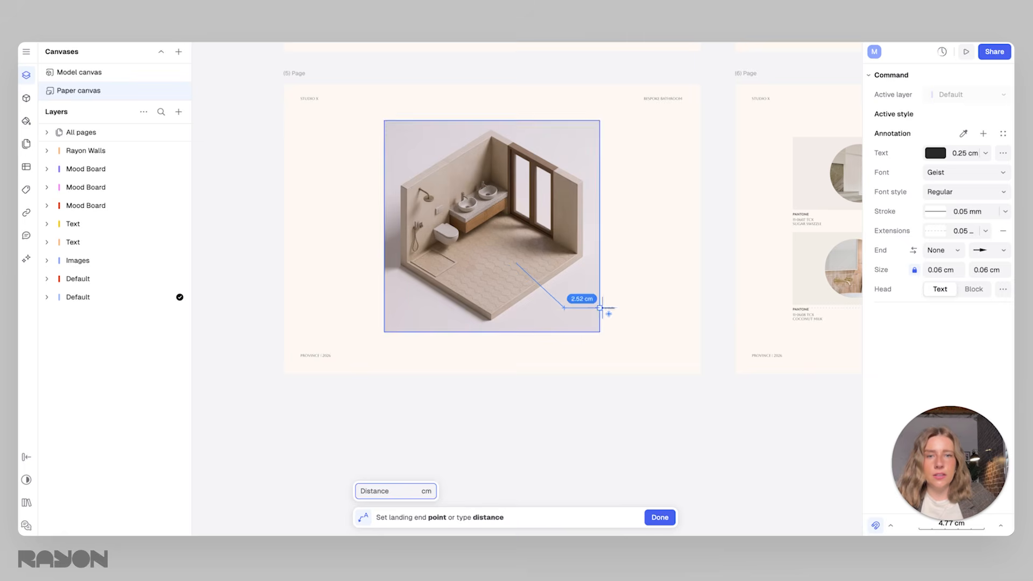
click(631, 310)
text(sdfsdf)
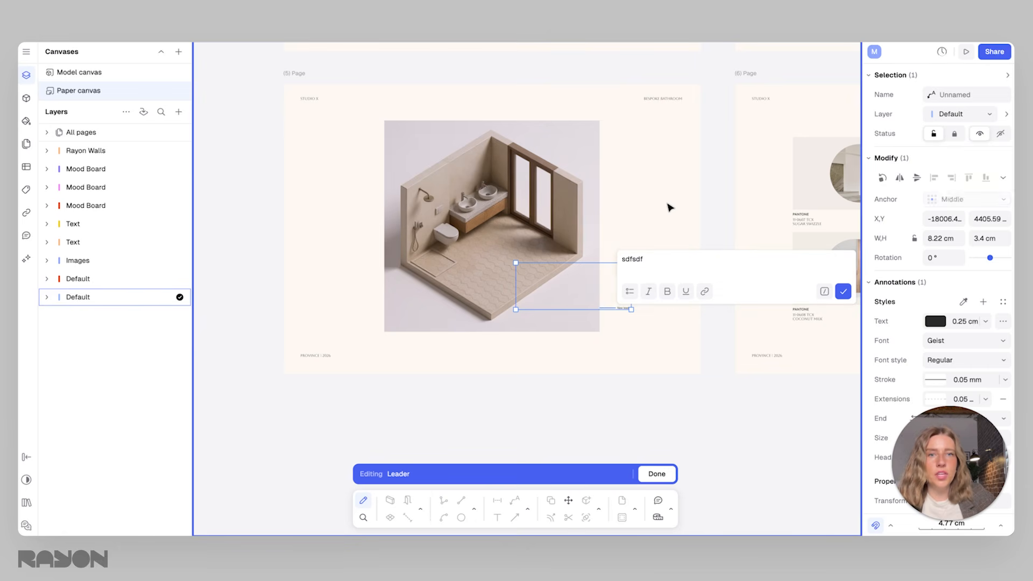
click(843, 293)
Move the active Default layer above the Rayon Walls layer so the leader displays over the render
drag(83, 299, 99, 150)
click(694, 272)
click(624, 307)
middle_drag(672, 281, 616, 286)
click(603, 285)
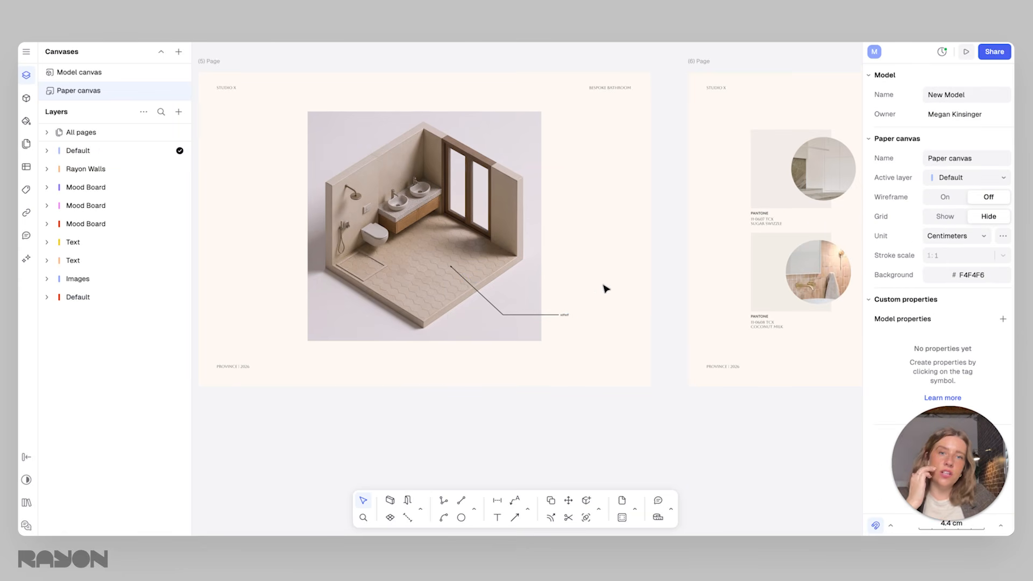
Draw a circle about 2.9 cm in diameter centred on the leader's text end
click(572, 318)
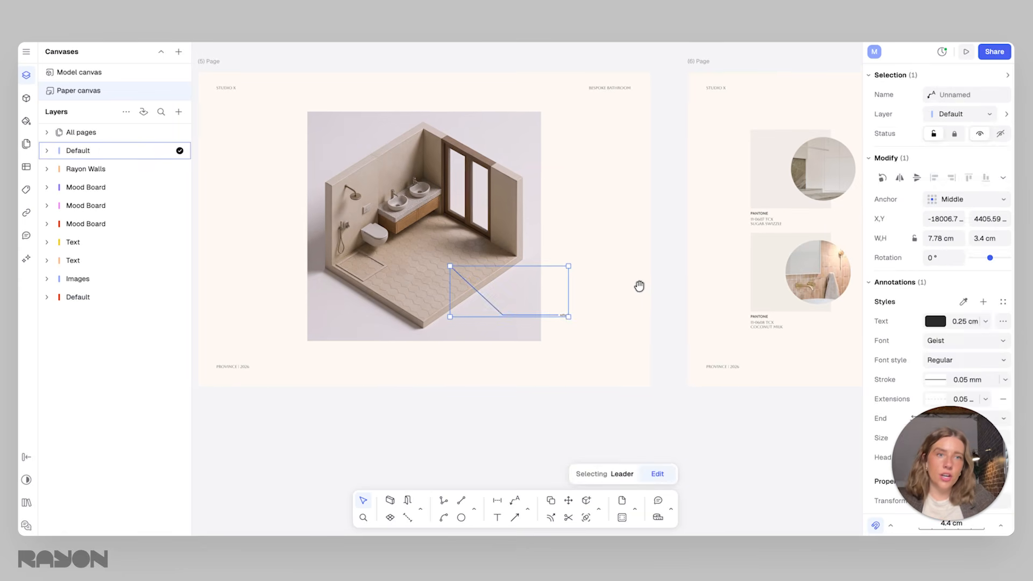
middle_drag(603, 299, 589, 300)
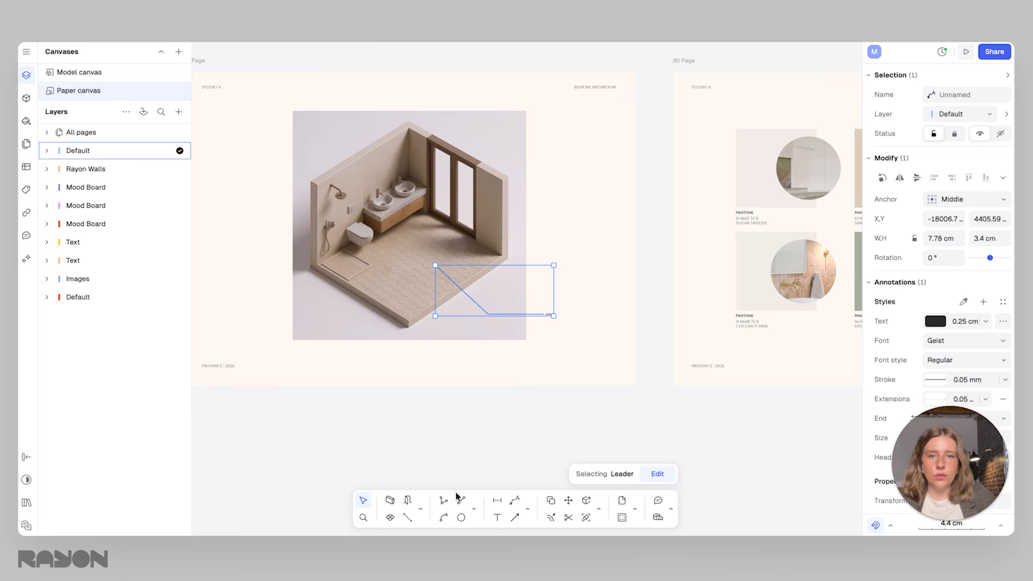
click(460, 517)
click(554, 316)
click(570, 329)
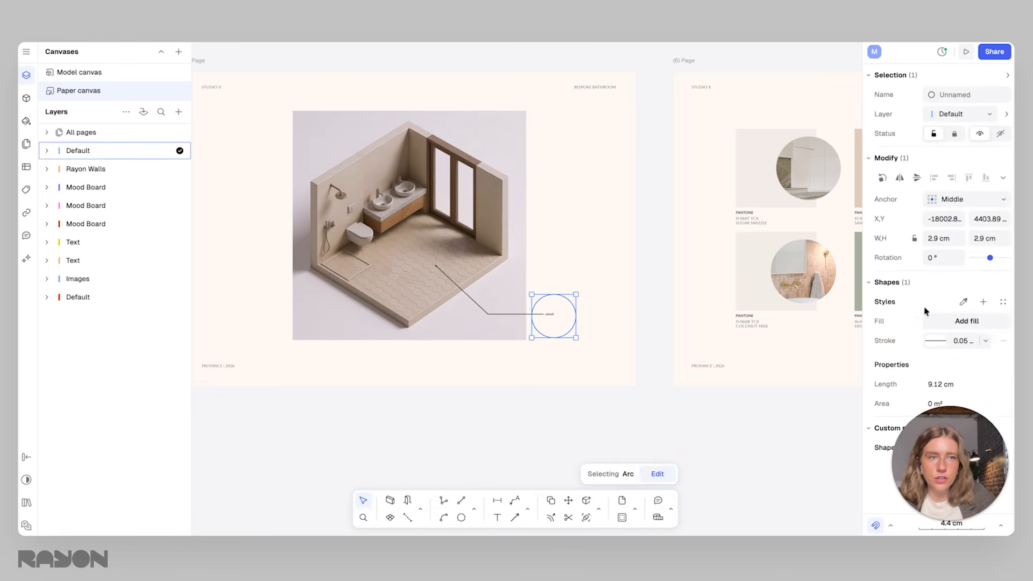
Fill the circle with the Ceramic Hexagon texture pattern
click(949, 323)
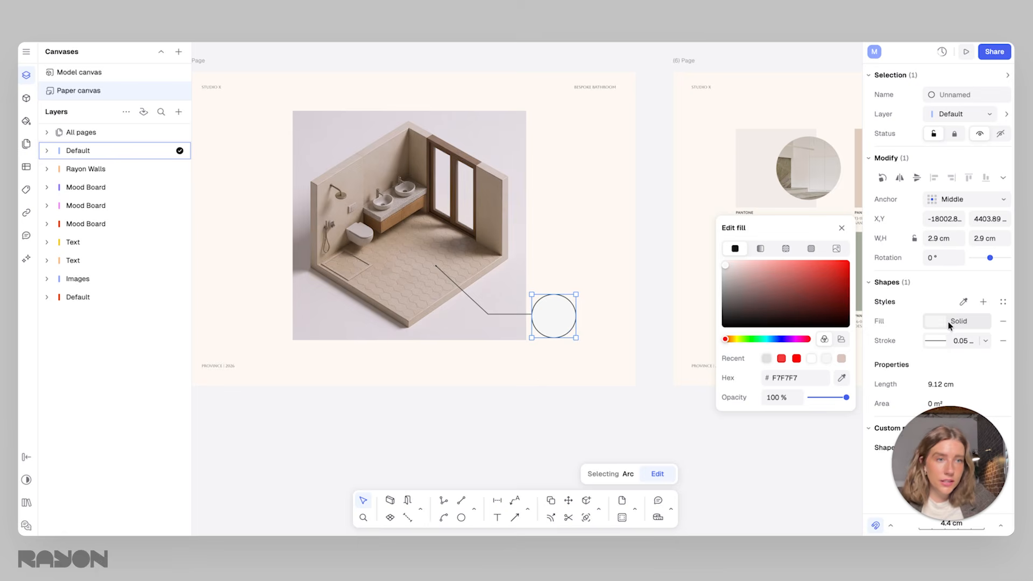
click(785, 248)
click(805, 339)
click(777, 138)
scroll(564, 318, up, 10)
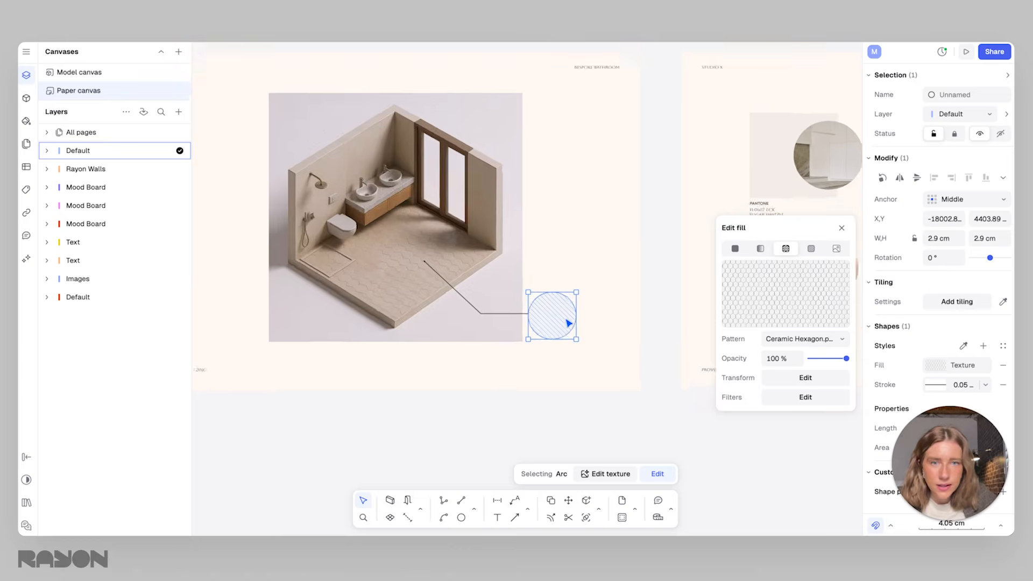
Set the scale of the circle's hexagon texture to 0.1
scroll(562, 316, down, 8)
click(803, 379)
click(621, 360)
drag(638, 360, 608, 362)
key(Return)
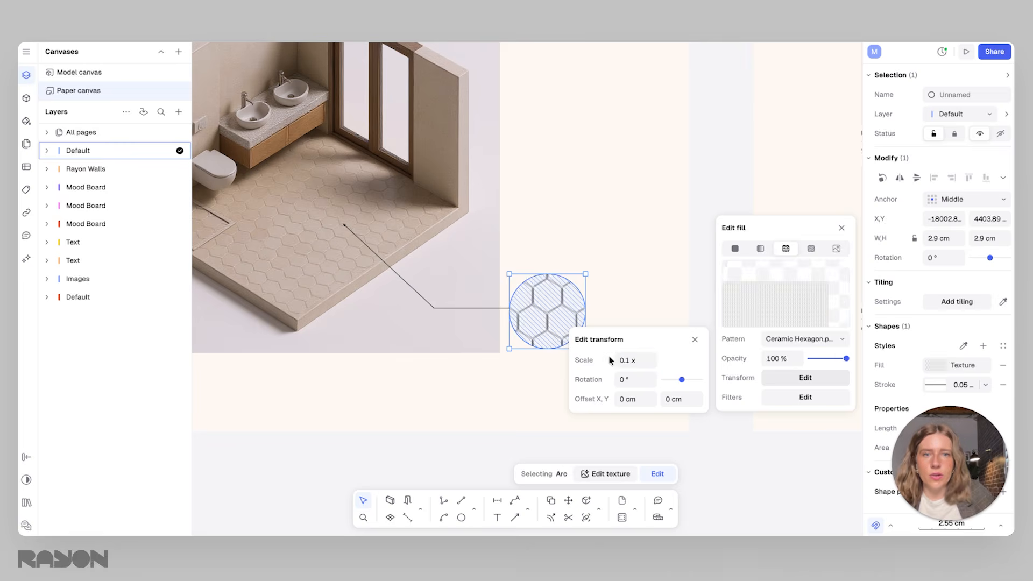
Enlarge the hexagon-filled circle to about 4.3 cm and position it at the end of the leader
click(629, 211)
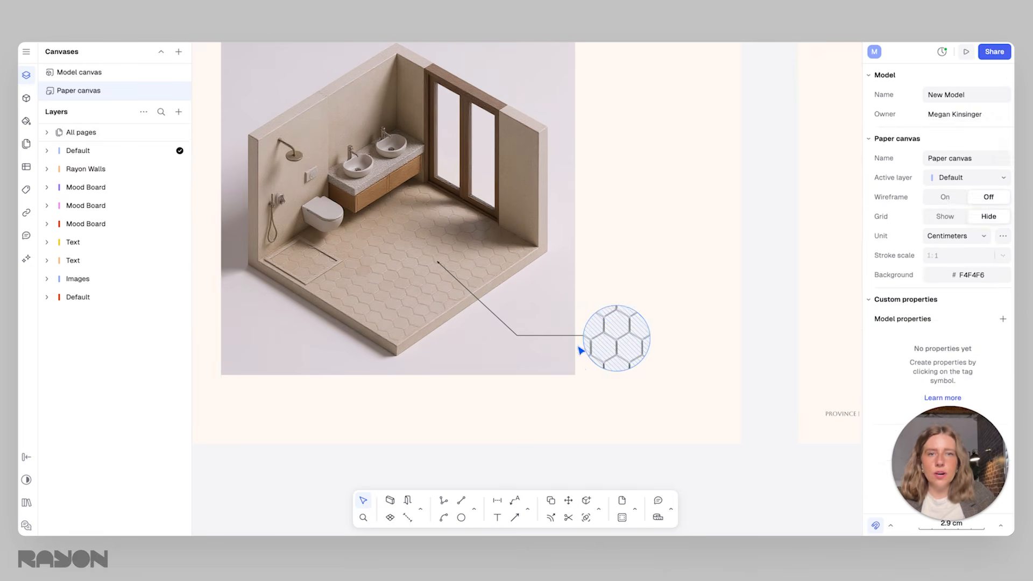
click(623, 358)
drag(649, 305, 693, 285)
drag(656, 312, 659, 328)
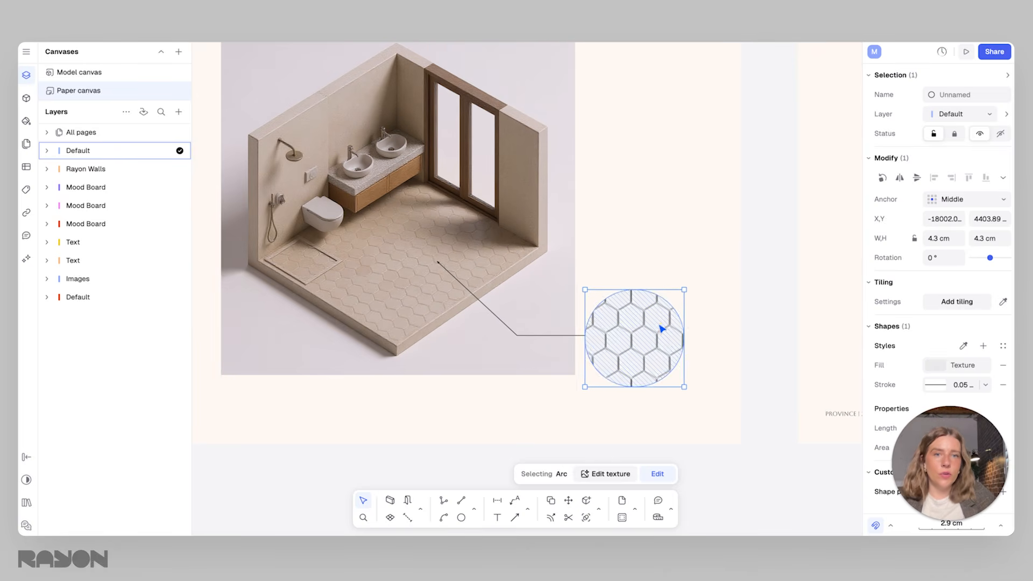
click(704, 326)
scroll(704, 326, down, 3)
middle_drag(714, 330, 722, 332)
scroll(722, 331, down, 1)
scroll(679, 242, down, 1)
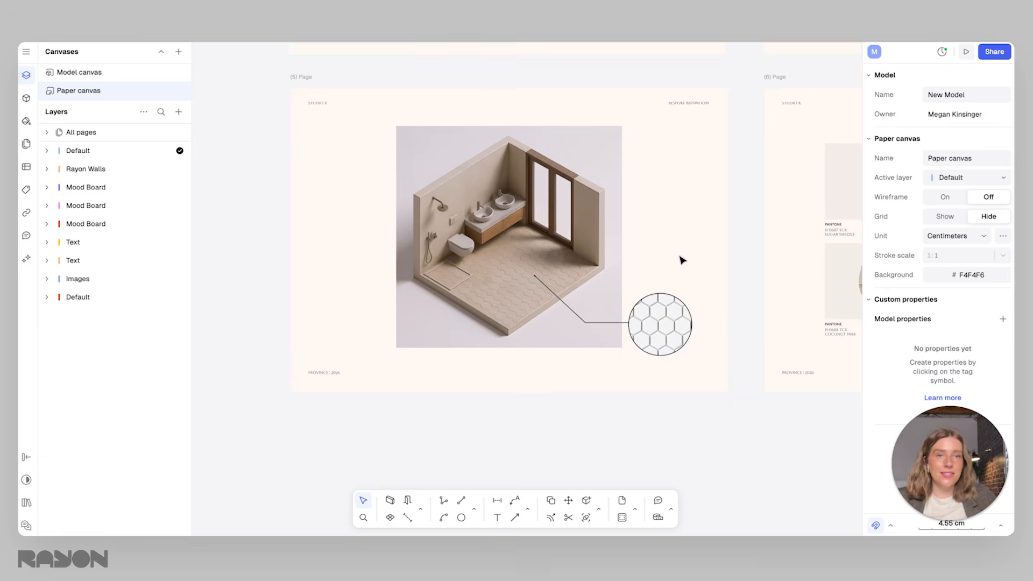
Move the render together with its leader and tile circle toward the left side of page 5
middle_drag(679, 256, 538, 315)
middle_drag(345, 408, 444, 375)
click(474, 357)
drag(678, 354, 487, 287)
click(652, 246)
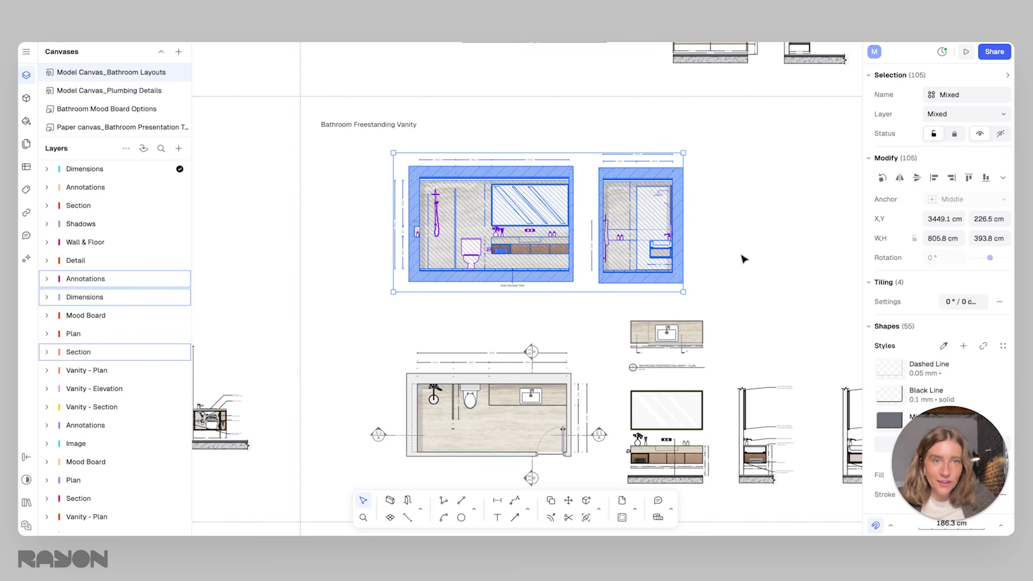
Copy the first annotated vanity section, beside the vanity elevation, as an export from the template file's bathroom layouts canvas
click(742, 259)
scroll(745, 269, down, 5)
scroll(745, 269, right, 4)
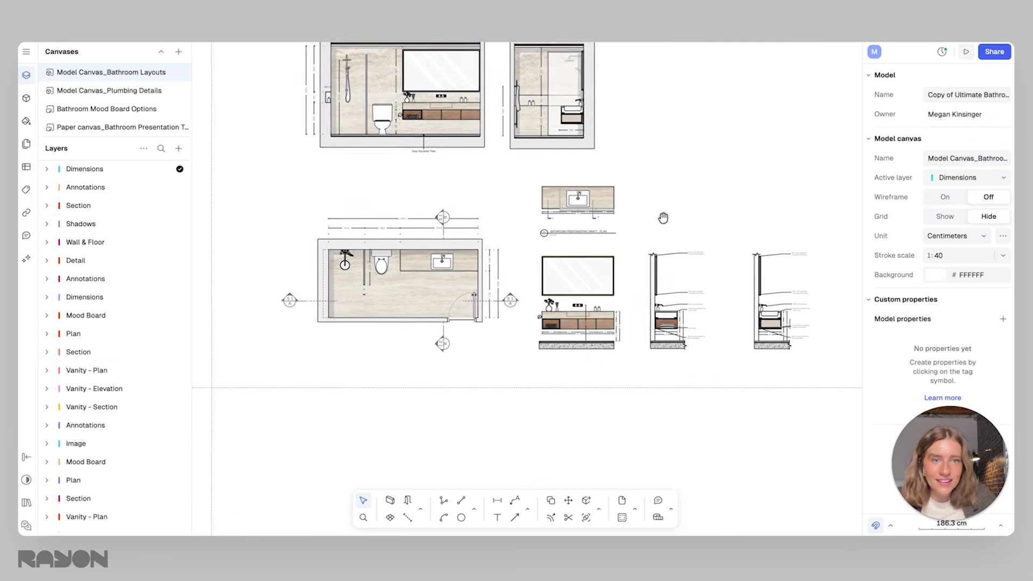
scroll(746, 288, up, 5)
middle_drag(720, 316, 749, 298)
scroll(599, 327, down, 3)
drag(653, 383, 504, 134)
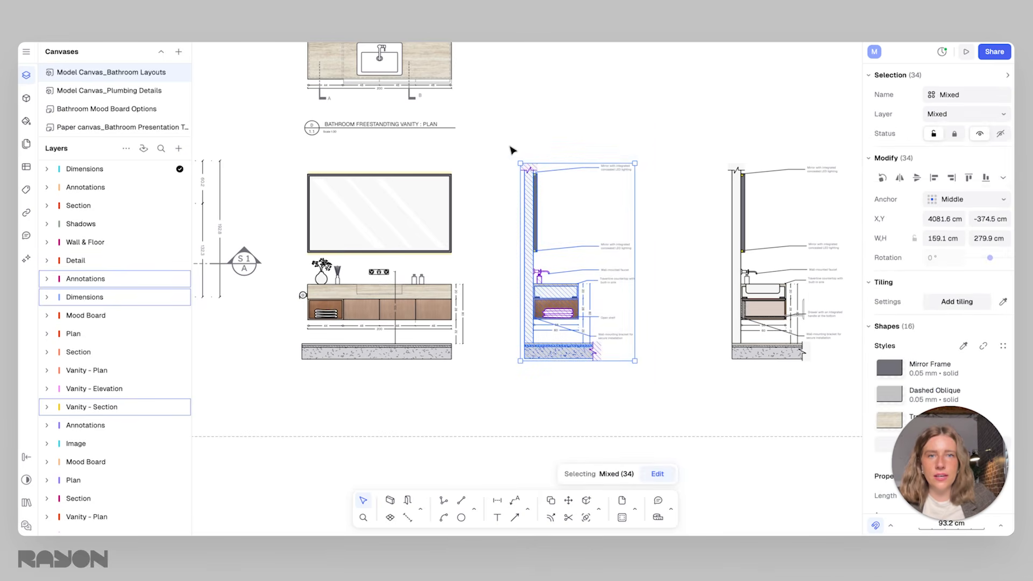
right_click(529, 226)
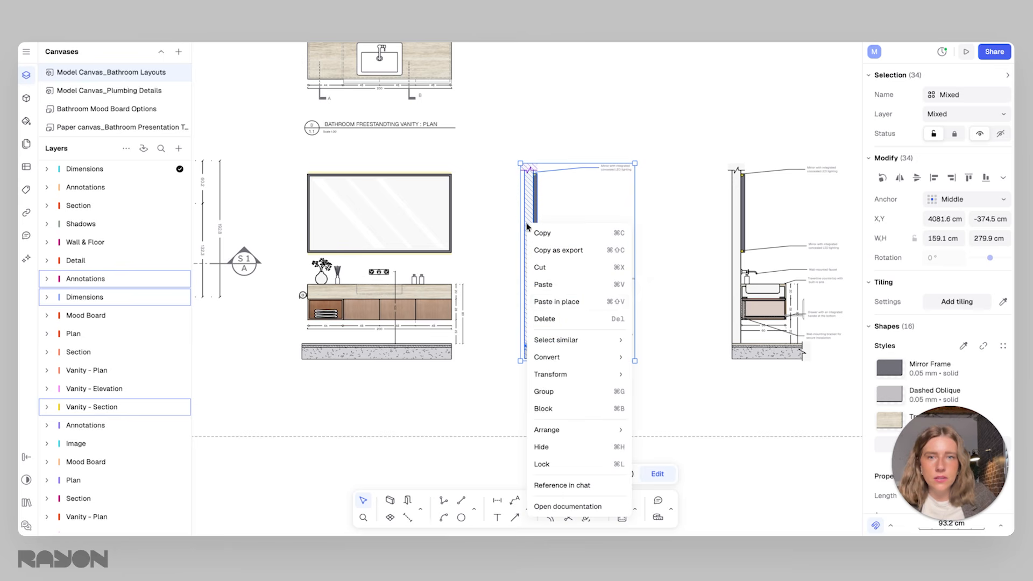
click(554, 251)
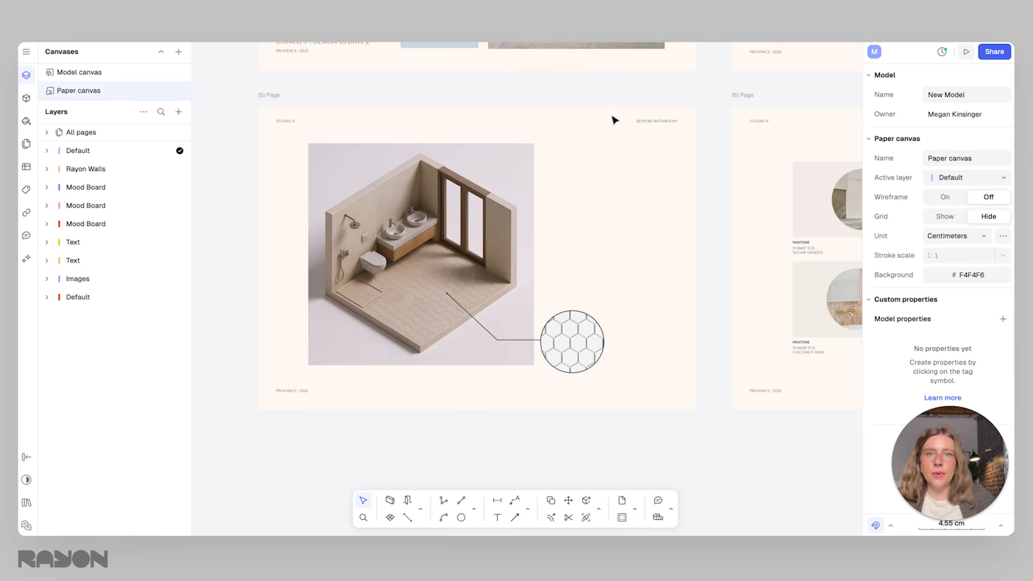
Paste the annotated vanity section into the model canvas and place it beside the two bathroom elevations
click(80, 72)
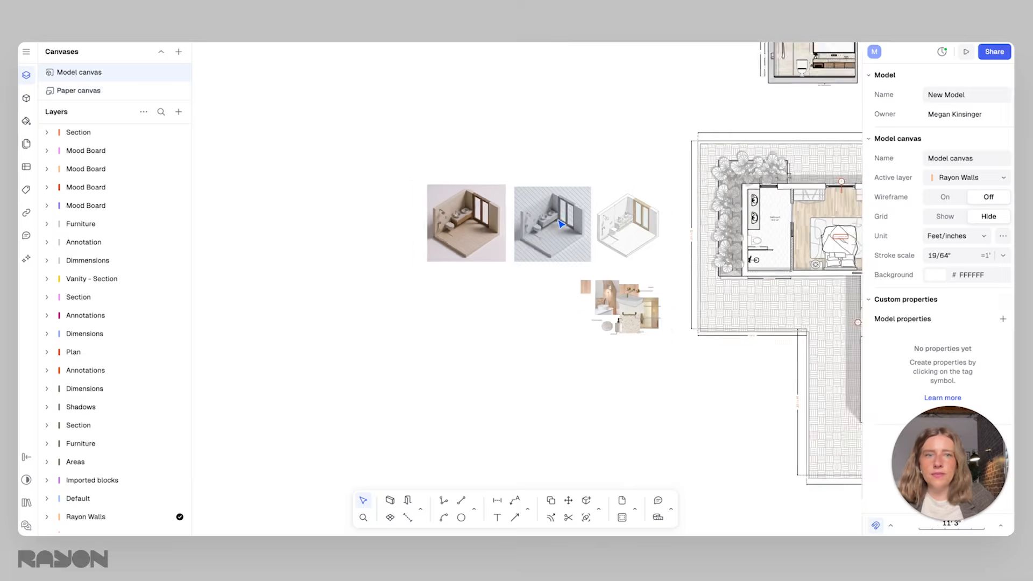
key(ctrl+v)
mouse_move(518, 290)
mouse_down()
mouse_move(496, 178)
mouse_move(514, 175)
mouse_up()
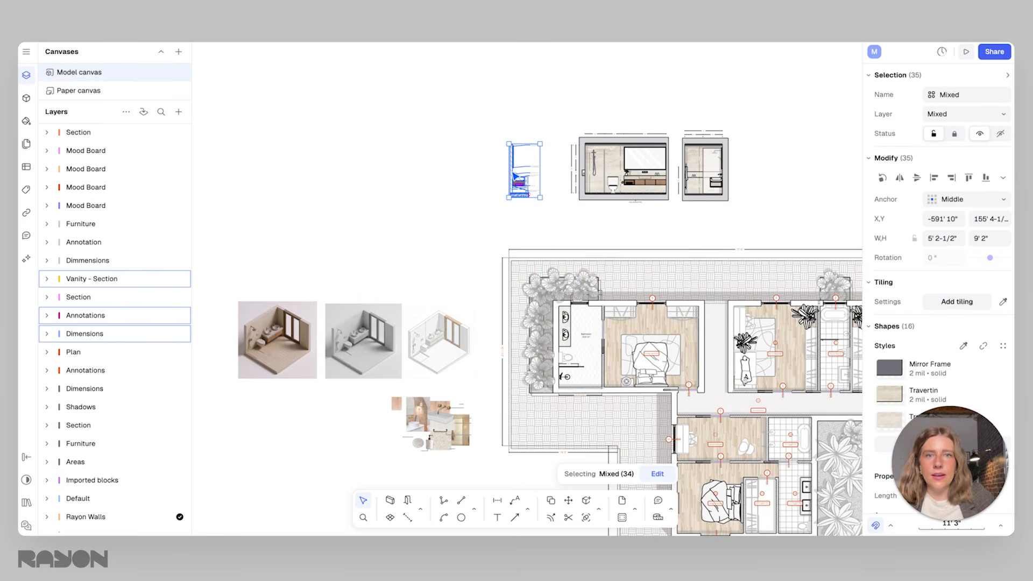
click(443, 163)
Add a view of the model canvas to the paper canvas and set its scale to 1:30
click(75, 90)
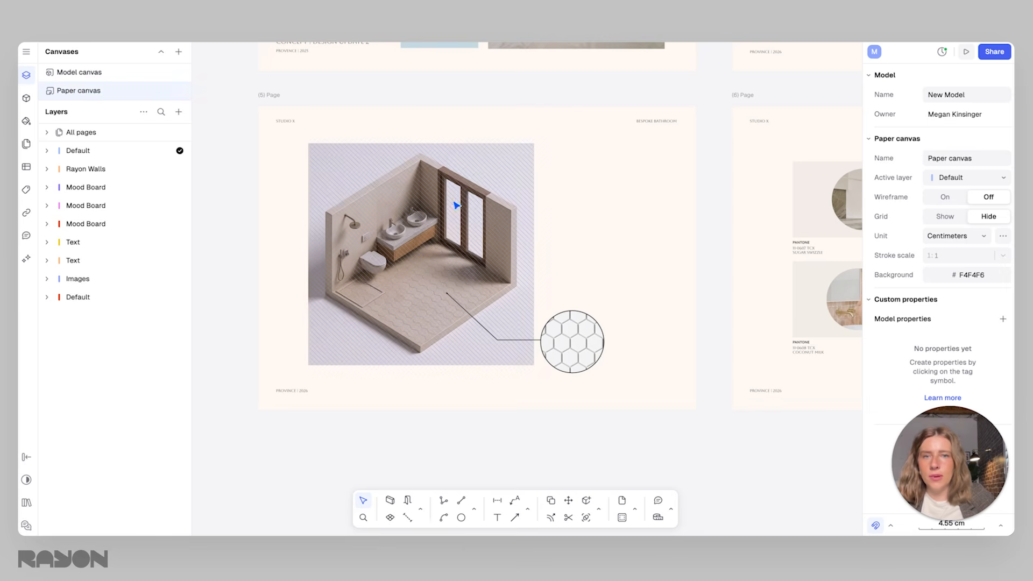
click(178, 111)
mouse_move(203, 167)
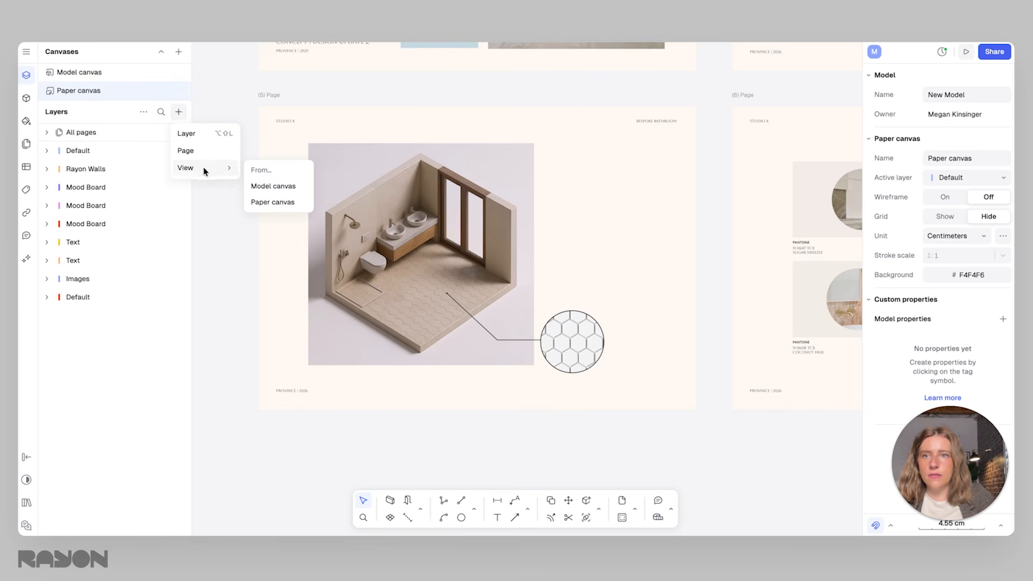
click(275, 185)
scroll(425, 167, down, 2)
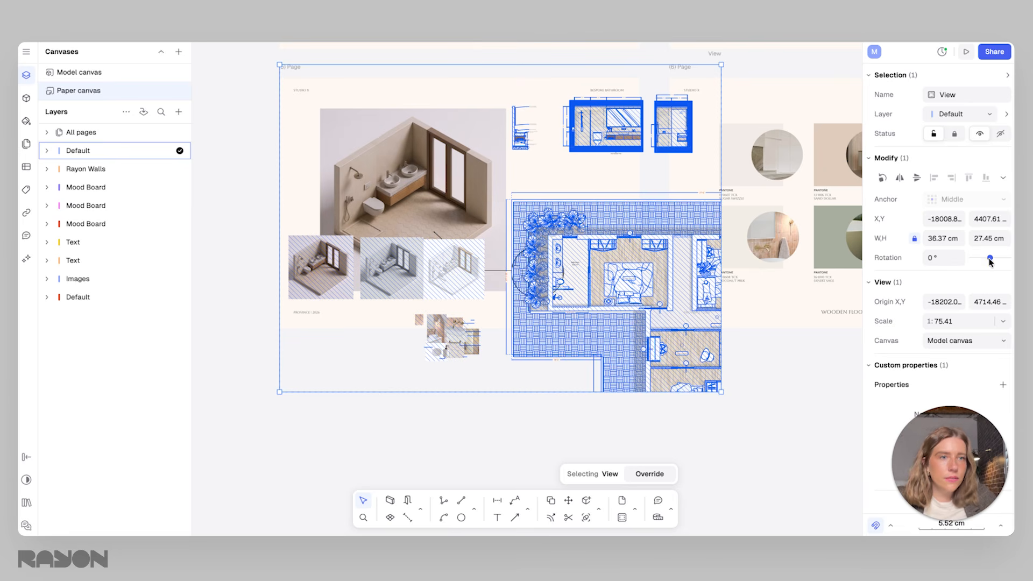
click(988, 321)
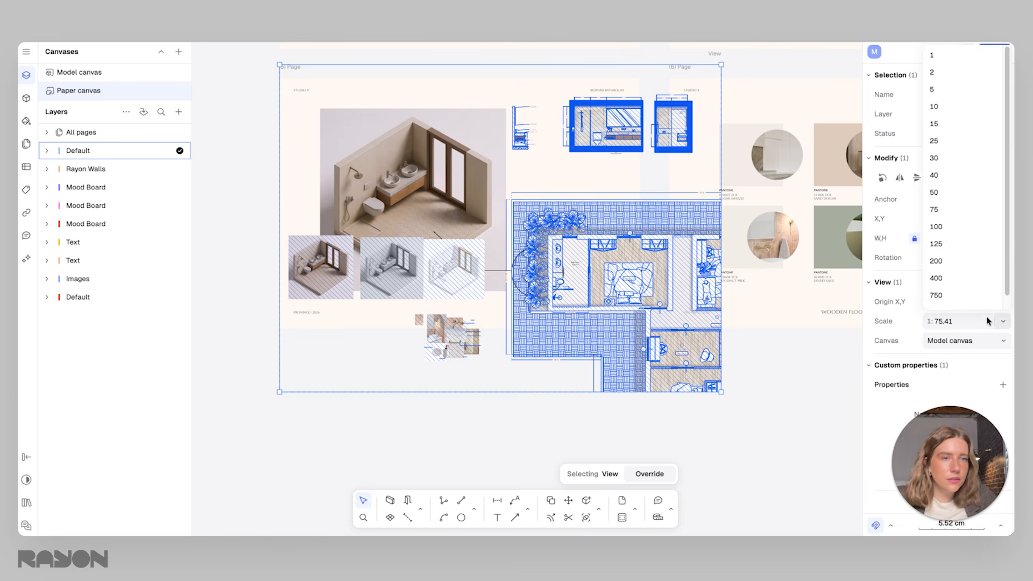
click(946, 243)
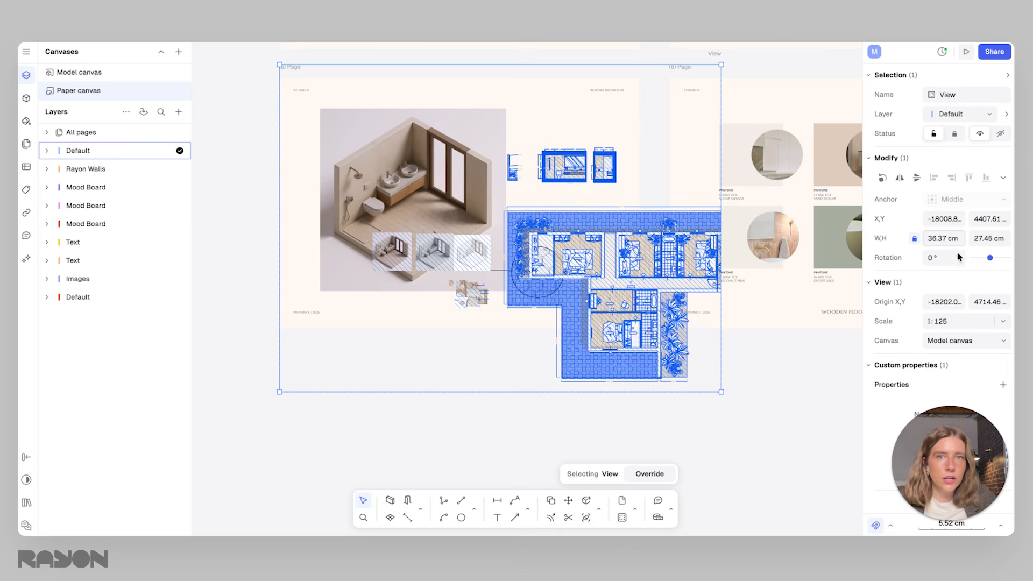
click(1002, 321)
click(944, 158)
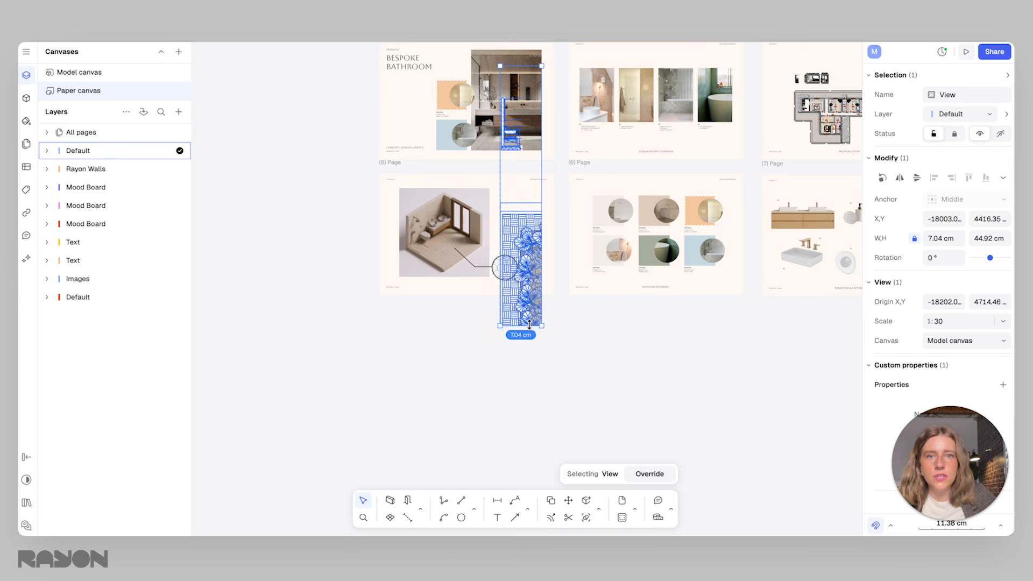
Crop the view to the vanity section, about 7.04 by 16.17 cm, and place it on page 5 to the right of the render
drag(527, 325, 523, 216)
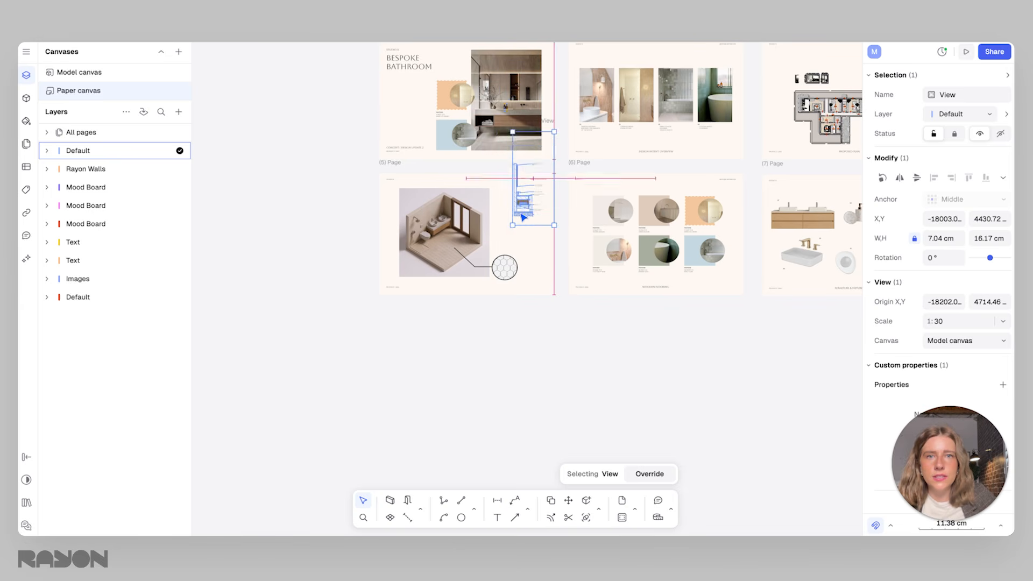
ctrl+scroll(520, 219, up, 5)
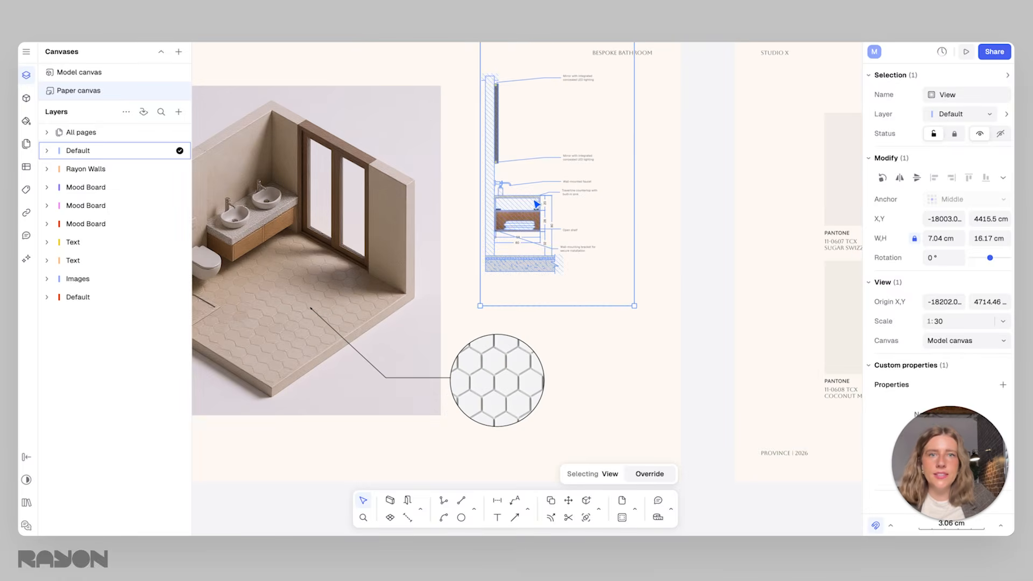
scroll(502, 194, down, 1)
middle_drag(503, 194, 570, 194)
click(747, 201)
middle_drag(653, 205, 717, 201)
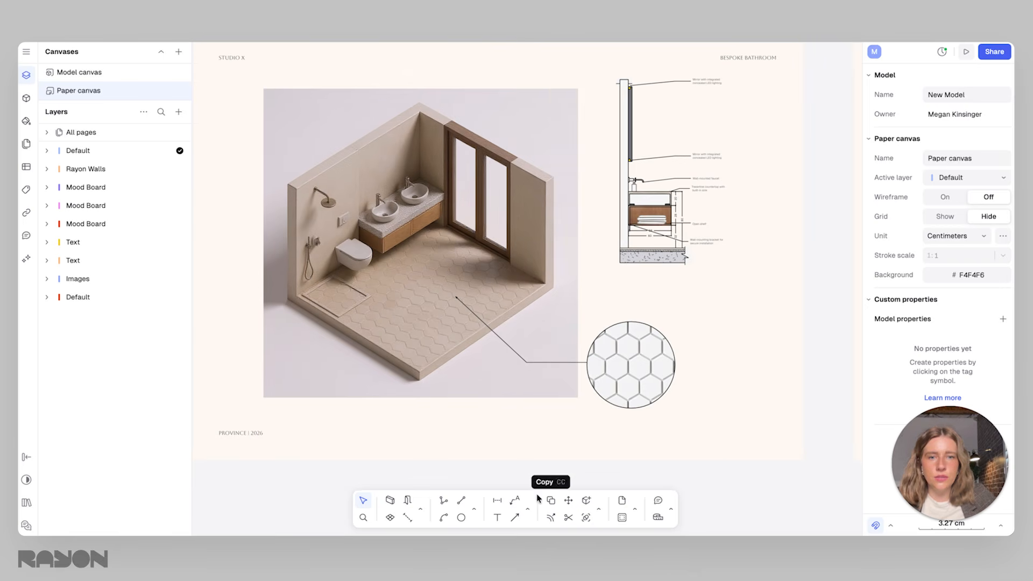
Draw a straight arrow about 8.98 cm wide and 3.16 cm high between the vanity in the render and the vanity section
click(515, 516)
drag(430, 195, 615, 132)
key(Escape)
click(613, 134)
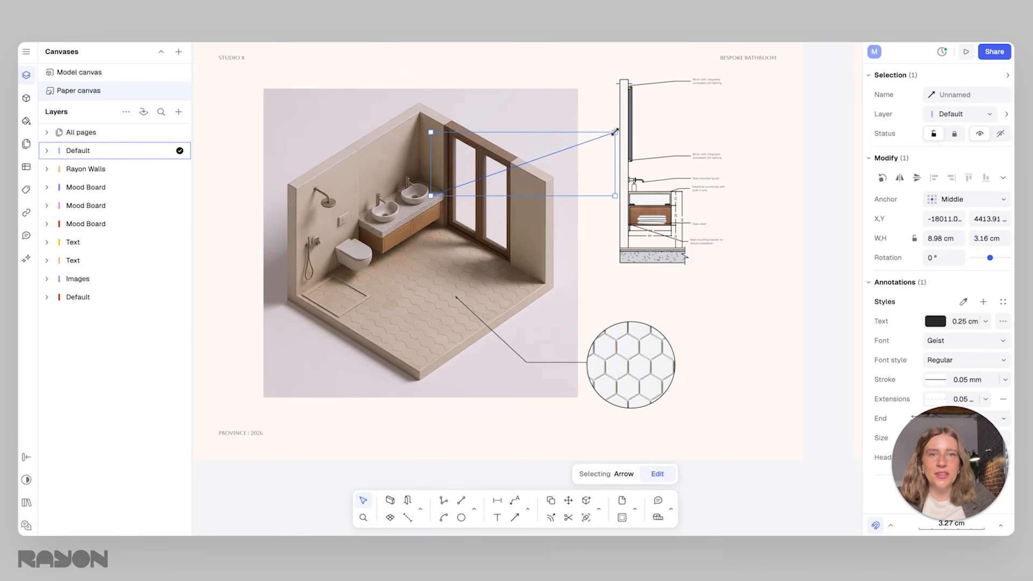
mouse_move(619, 203)
mouse_down()
mouse_move(603, 100)
mouse_move(543, 63)
mouse_move(460, 83)
mouse_move(390, 124)
mouse_move(398, 115)
mouse_up()
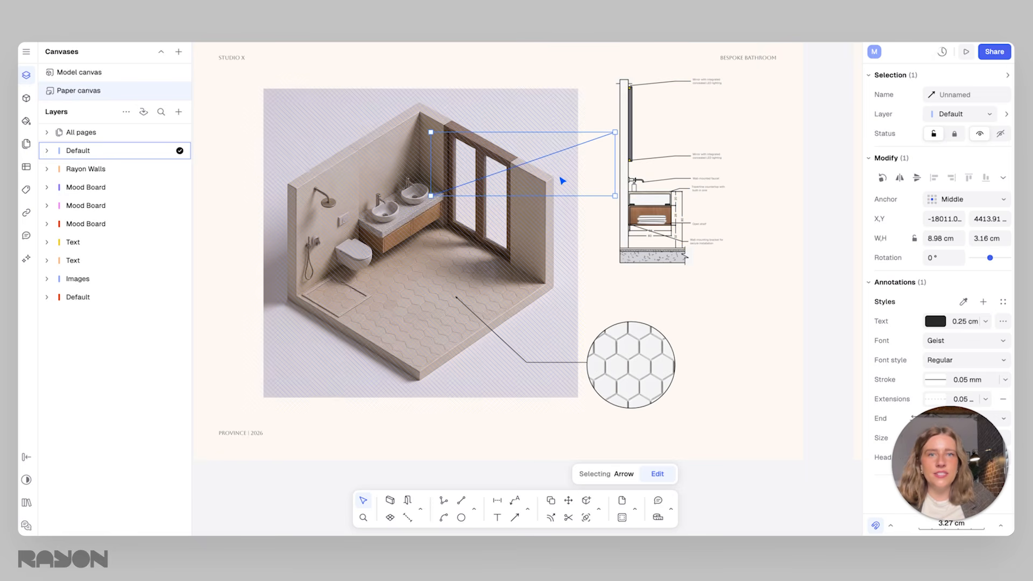
drag(554, 153, 567, 152)
click(808, 157)
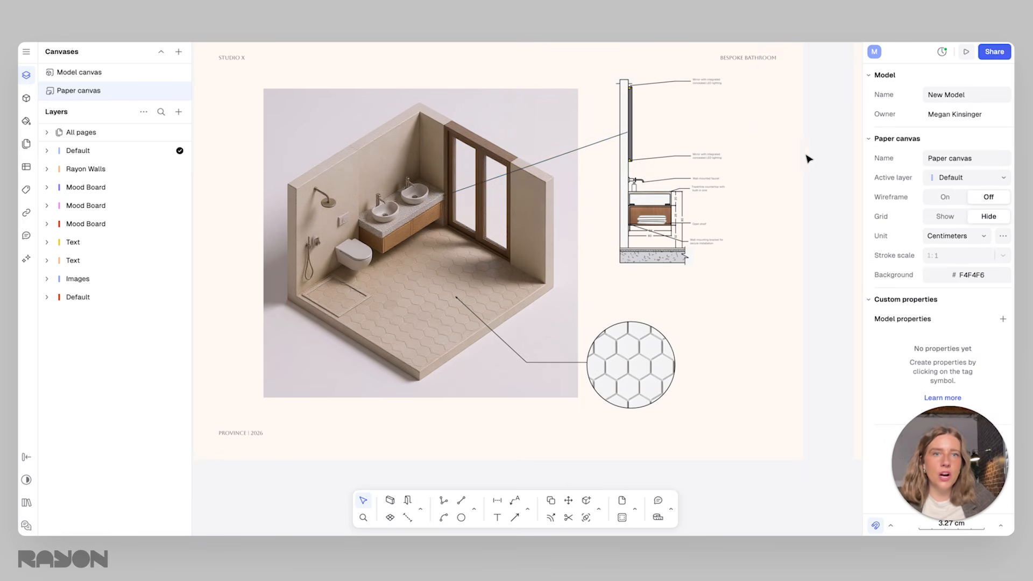
Shift the vanity section view slightly to the right so it clears the end of the arrow
click(634, 158)
click(598, 182)
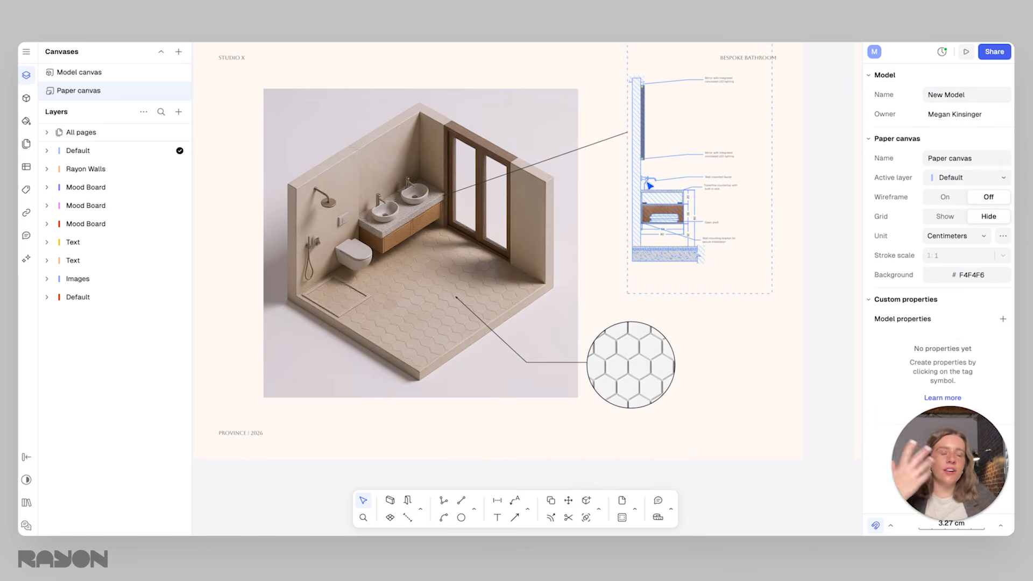
scroll(647, 199, down, 3)
scroll(654, 215, right, 1)
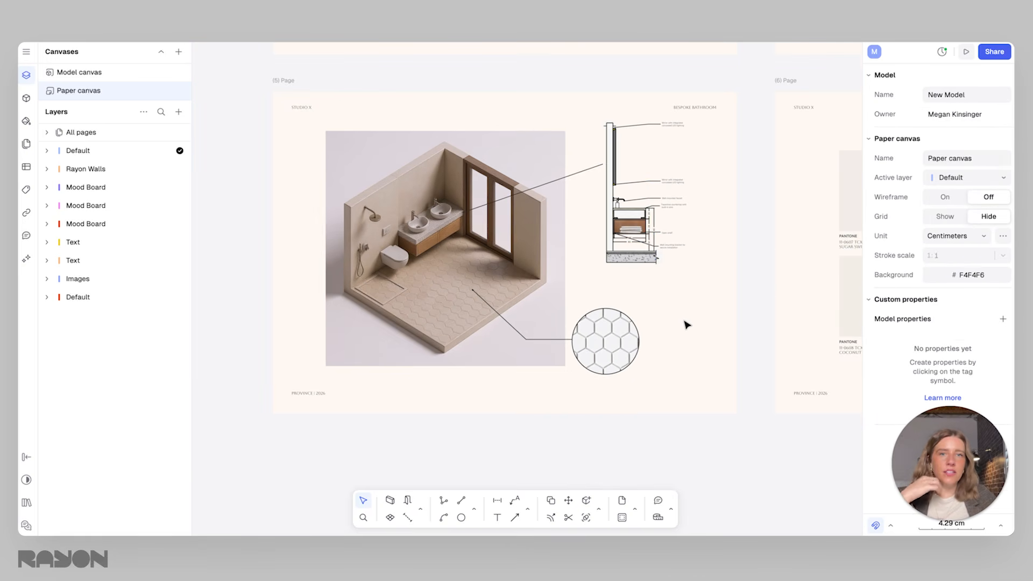
click(652, 193)
scroll(624, 192, up, 2)
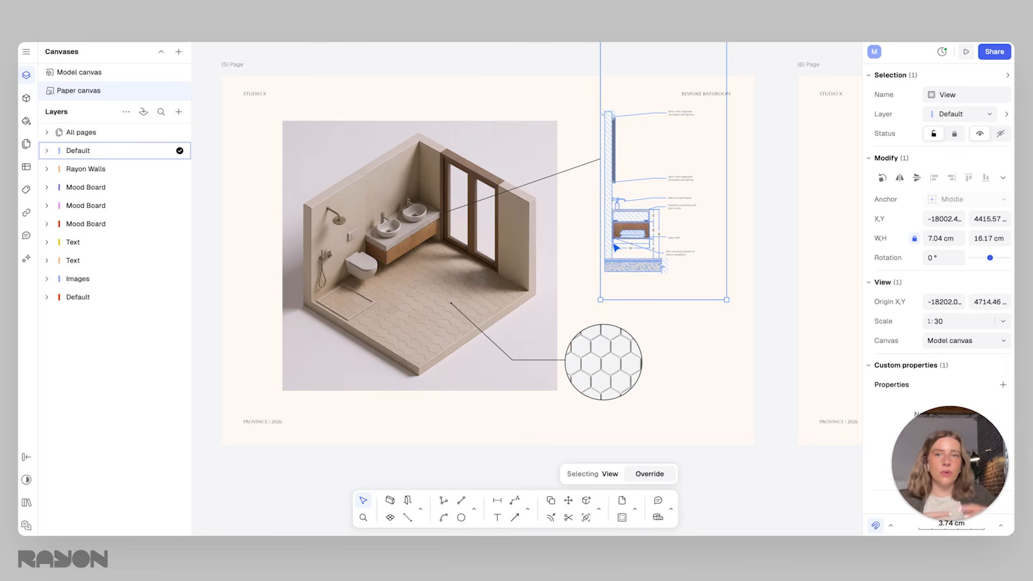
click(692, 359)
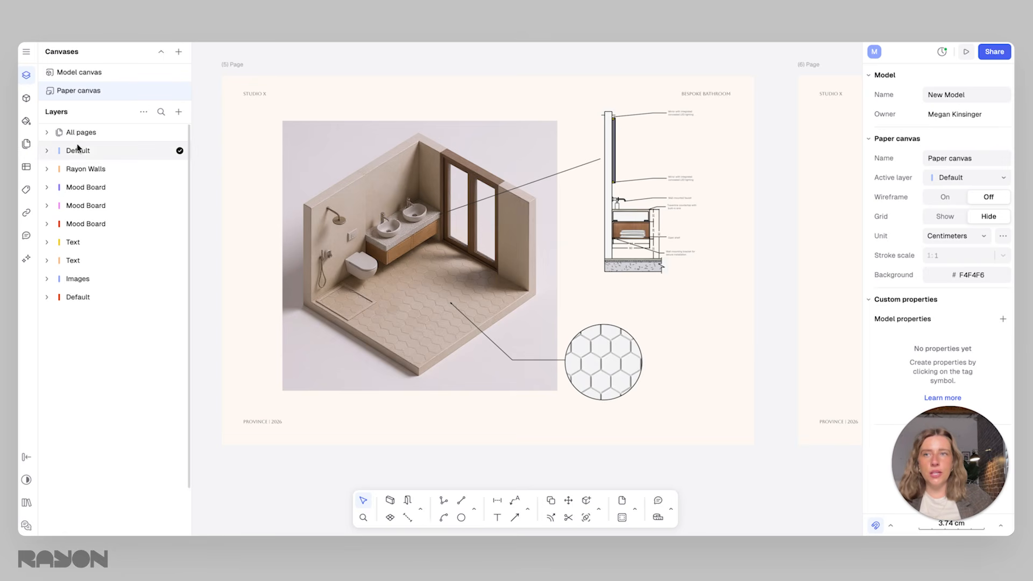
Review the PDF and image export options for all pages and single pages of the paper canvas
scroll(425, 132, down, 5)
scroll(428, 143, down, 3)
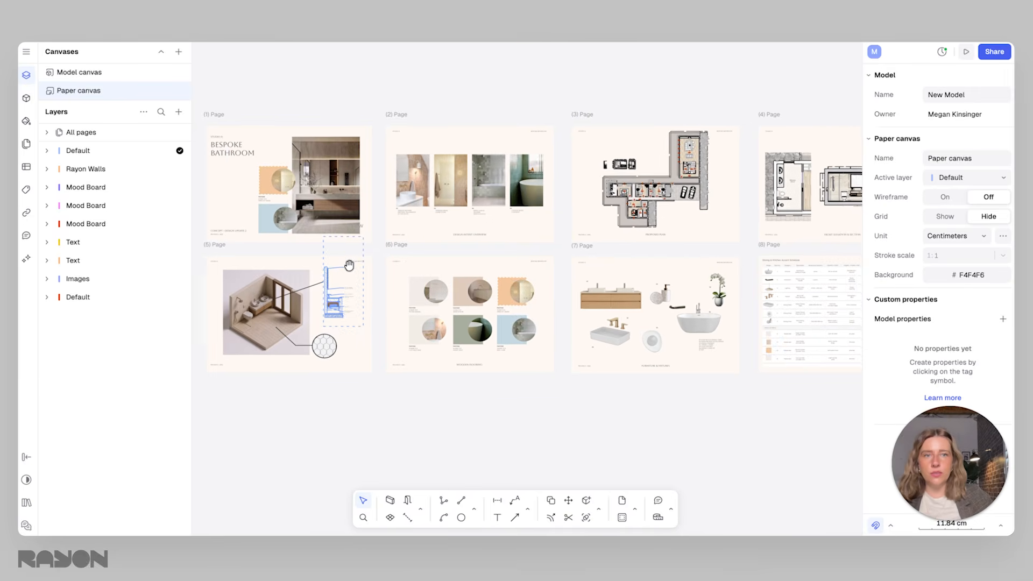
click(26, 52)
mouse_move(77, 147)
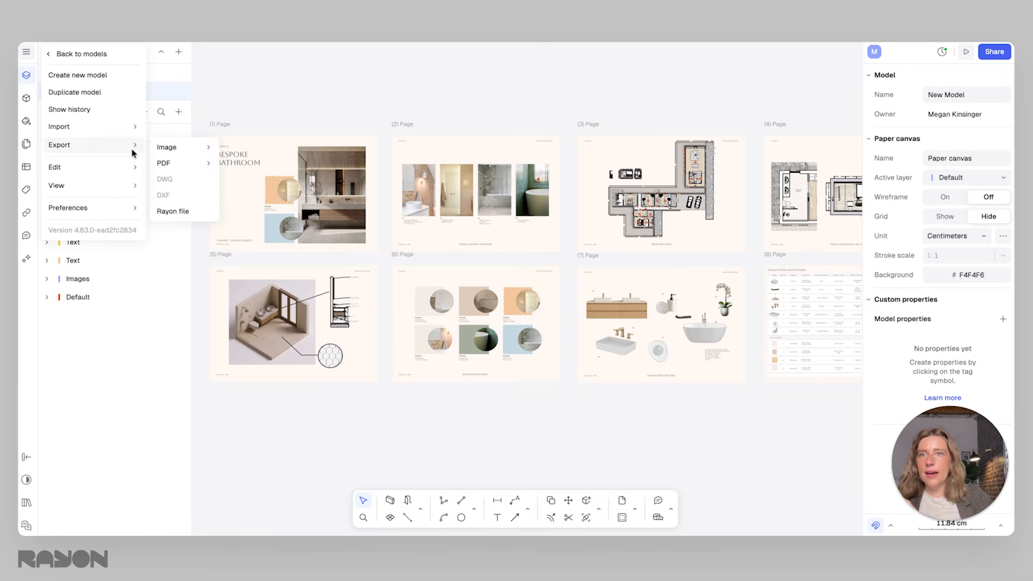
mouse_move(176, 165)
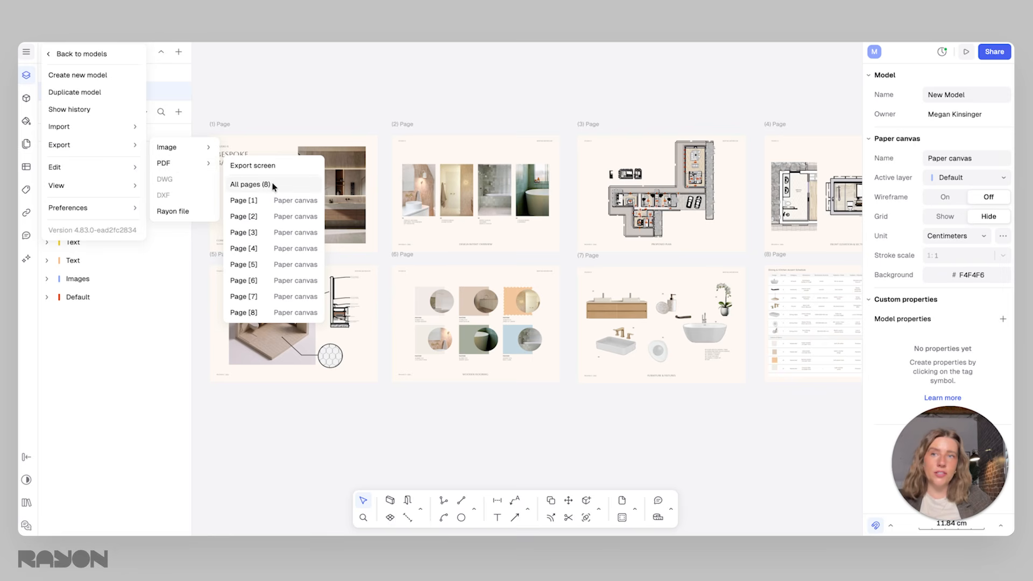
mouse_move(186, 148)
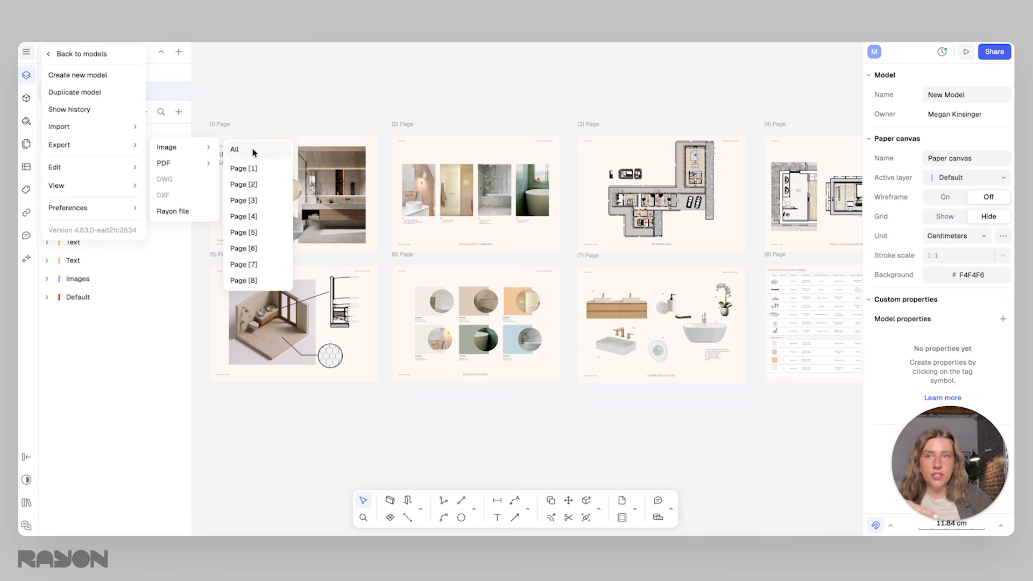
click(265, 119)
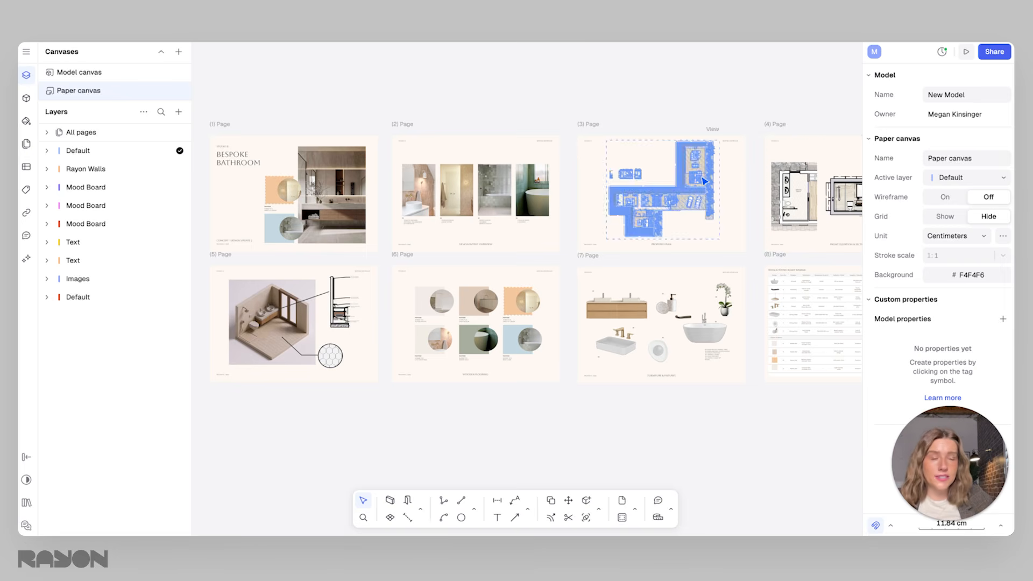
Publish the model as a presentation and copy its sharing link
middle_drag(759, 171, 718, 196)
scroll(730, 186, down, 1)
scroll(719, 197, down, 1)
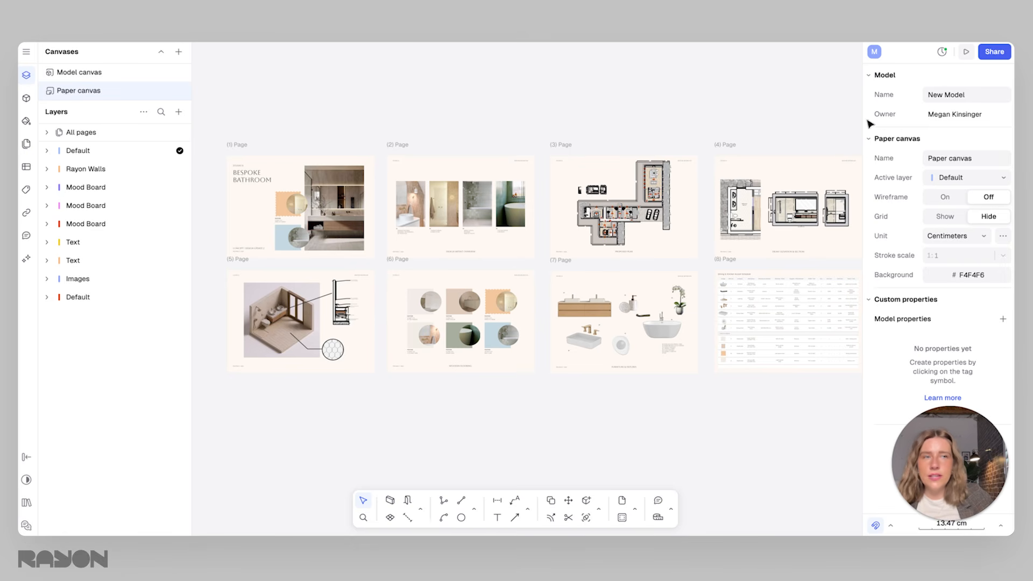
click(995, 54)
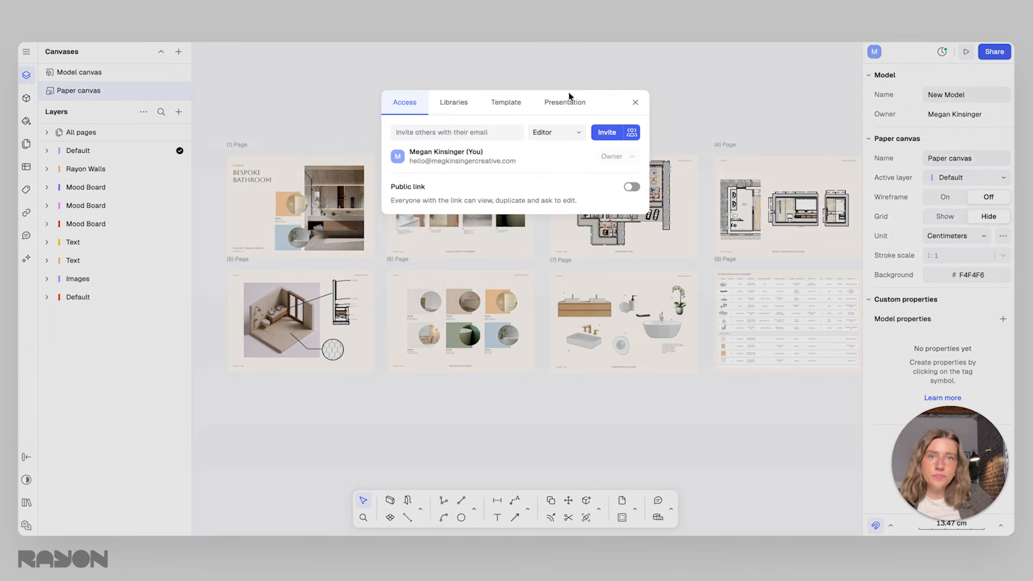
click(562, 103)
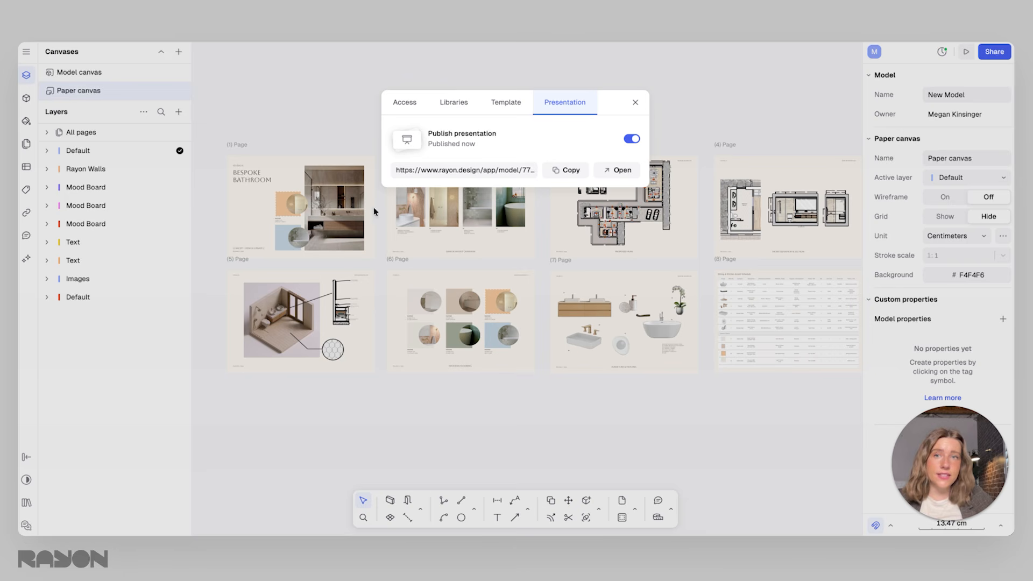
click(563, 170)
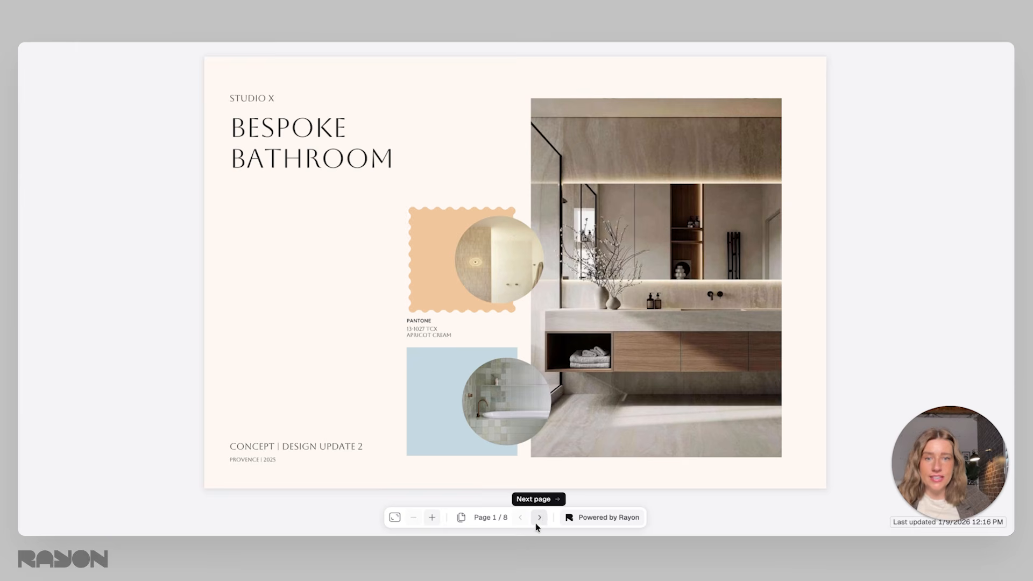
Page through the published presentation from the cover to page 5 and return to the model
click(541, 516)
click(541, 518)
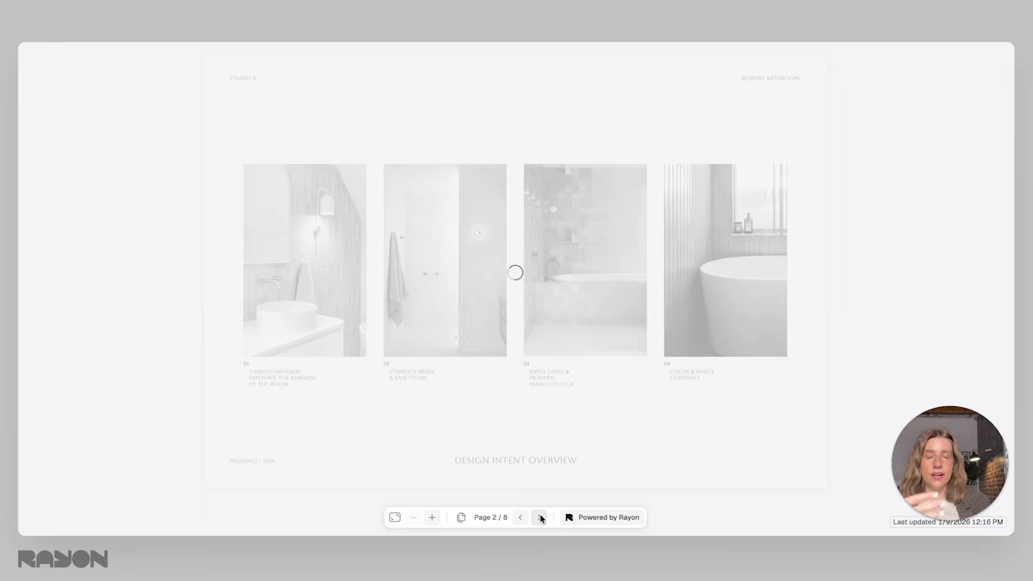
click(541, 517)
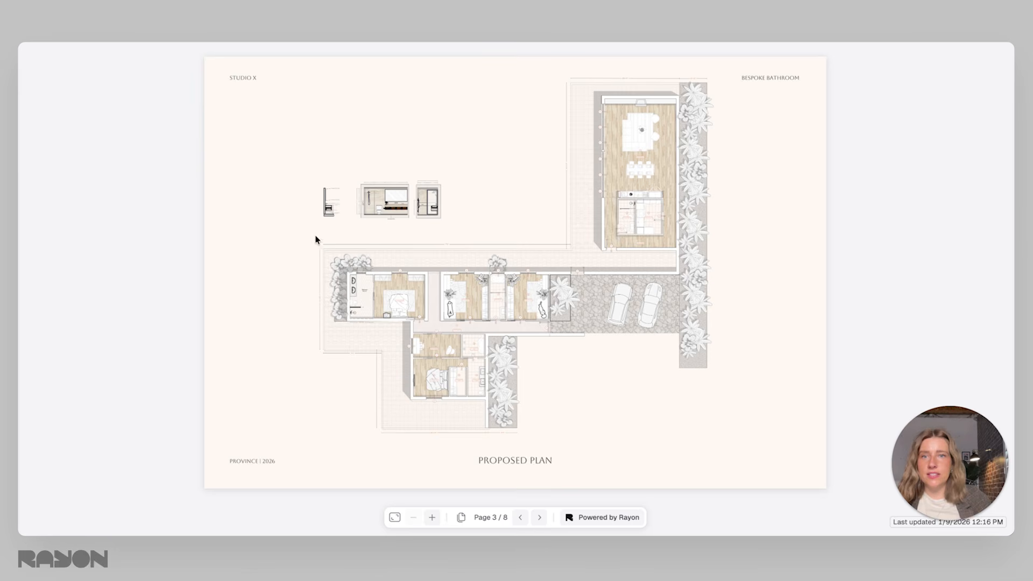
click(541, 521)
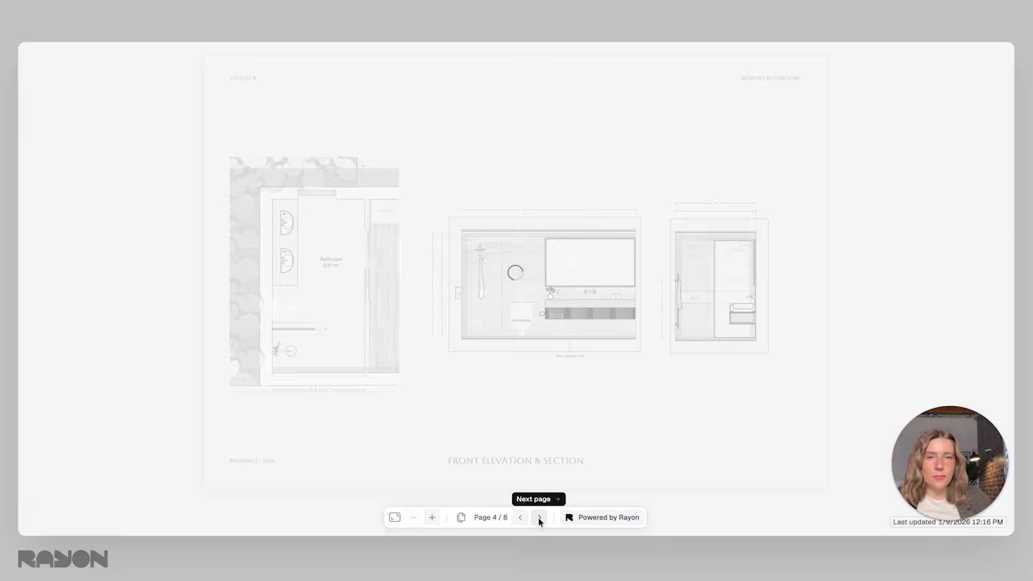
click(538, 518)
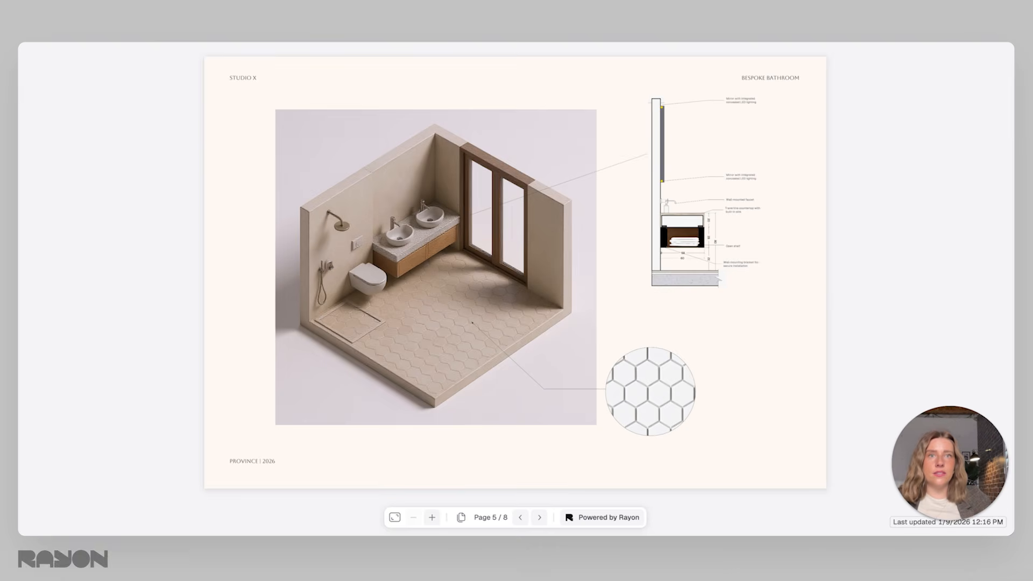
click(627, 24)
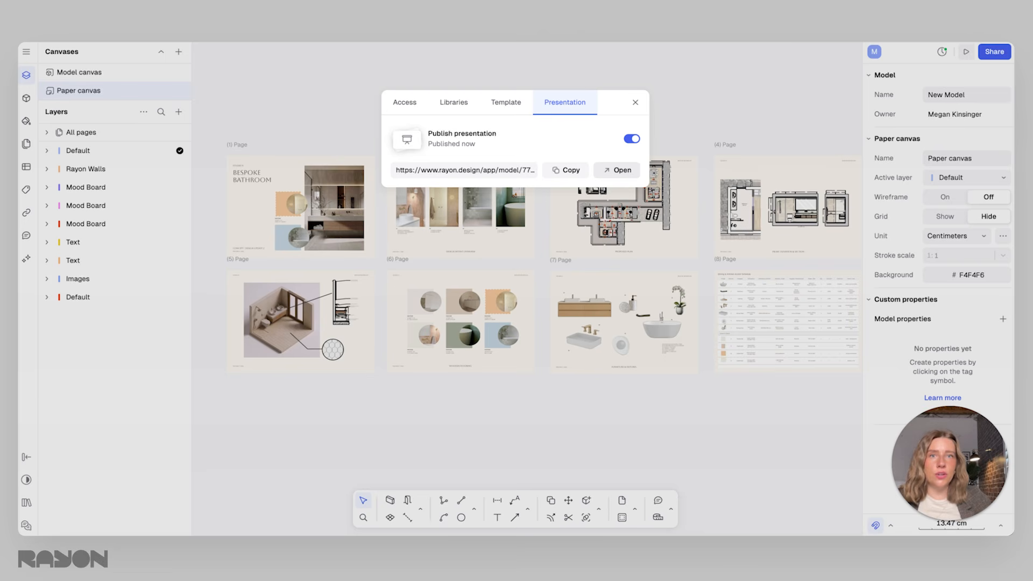
Review the model's access settings and the role options for inviting collaborators
click(413, 102)
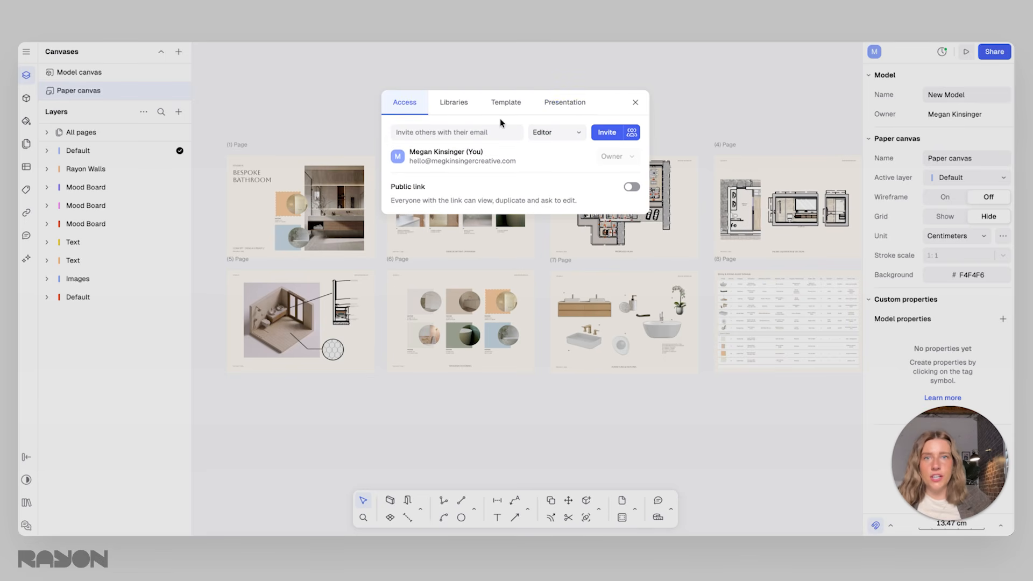
click(560, 133)
click(601, 180)
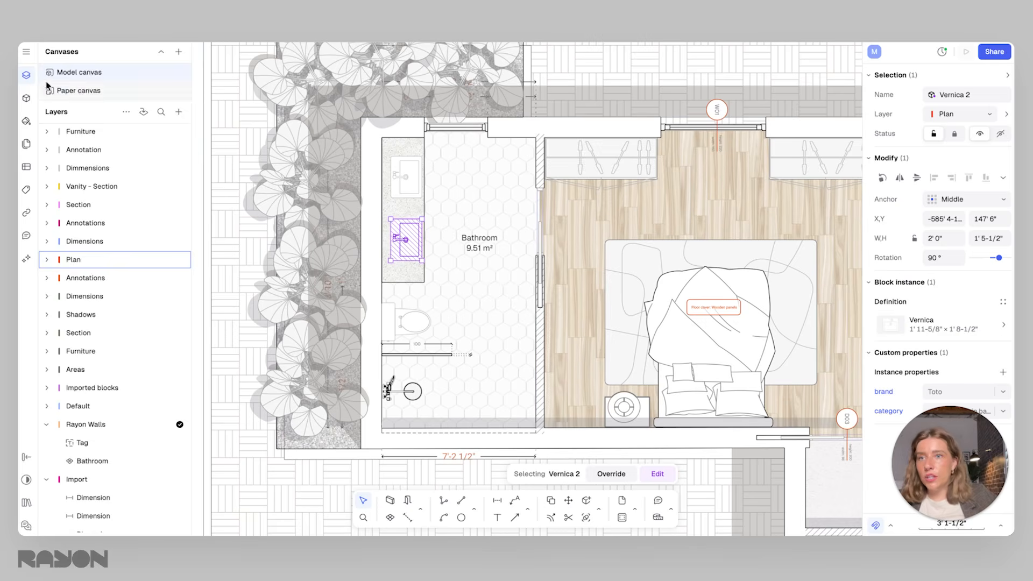
Insert the top view of the Round sink from the Bathrooms & public restrooms library onto the bathroom floor beside the vanity
click(26, 97)
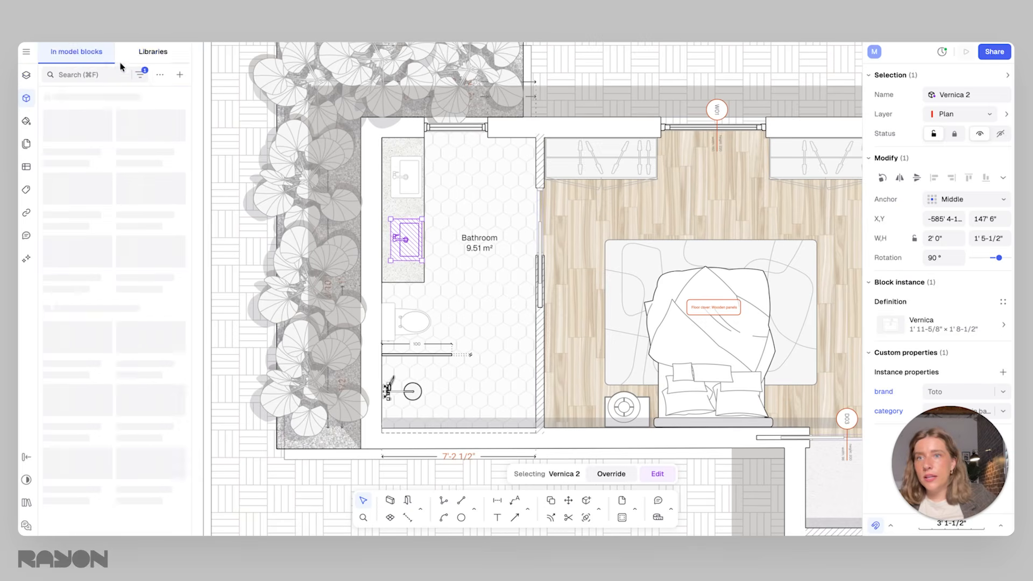
click(153, 53)
click(145, 75)
scroll(147, 403, down, 1)
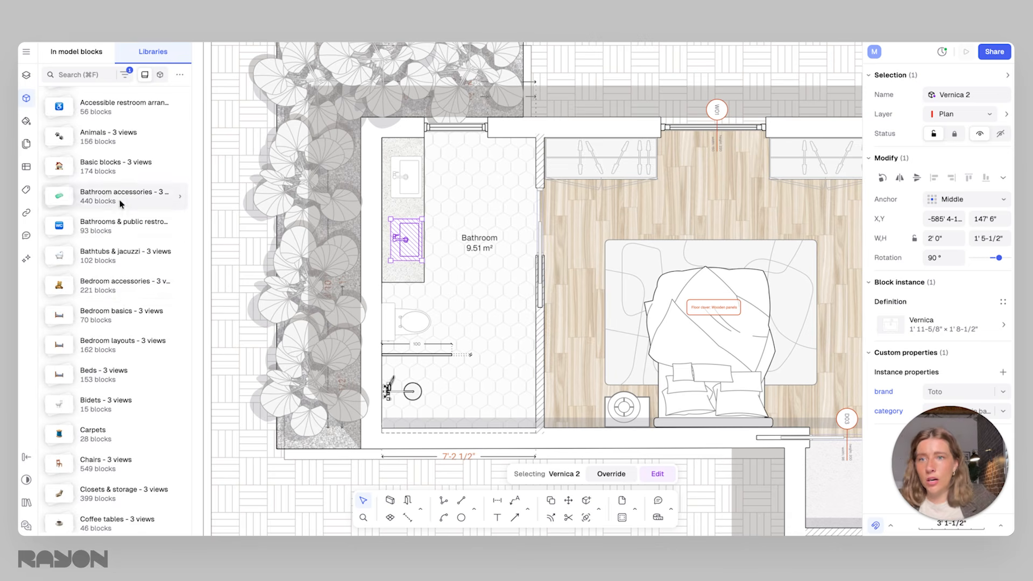
click(113, 224)
scroll(107, 314, down, 6)
scroll(162, 371, down, 5)
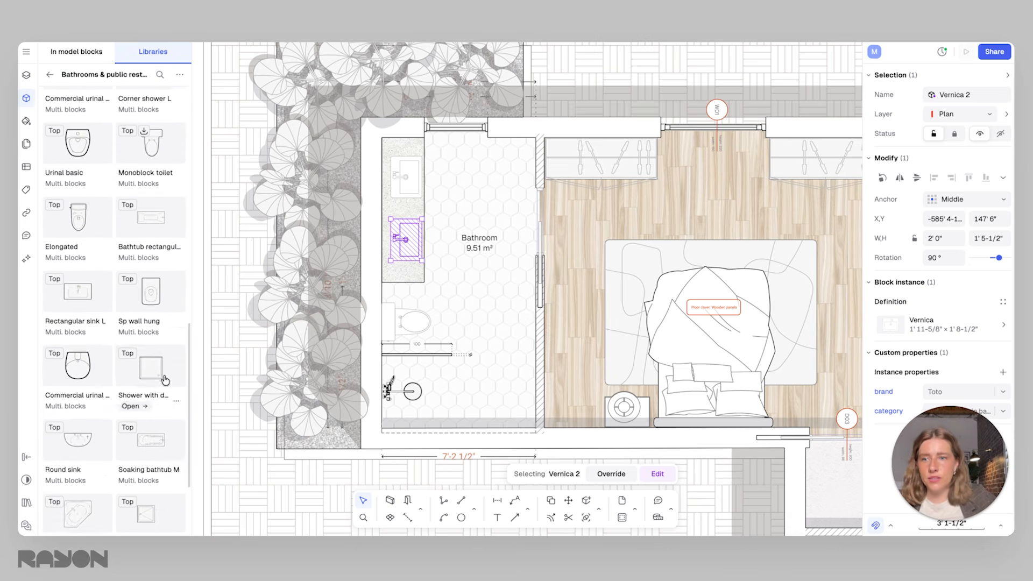
click(69, 452)
click(81, 163)
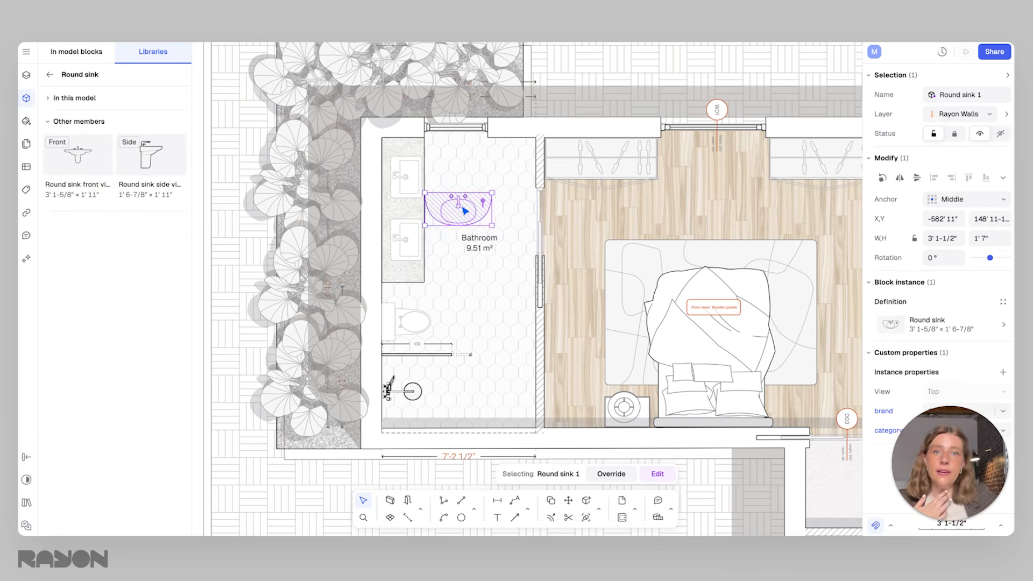
Put the round sink on the Furniture layer and fit two copies on the vanity, rotated 90° and sized 1' 11" by 0' 11-1/2"
click(26, 75)
drag(66, 440, 73, 133)
click(463, 199)
click(401, 209)
scroll(401, 209, up, 2)
drag(421, 245, 407, 215)
drag(389, 192, 403, 248)
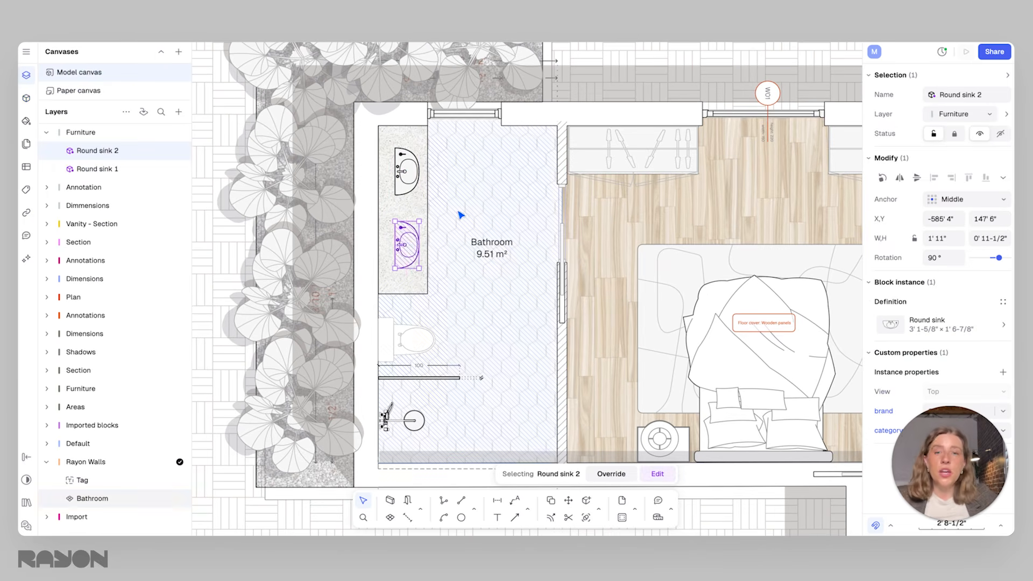
click(461, 215)
scroll(393, 182, down, 1)
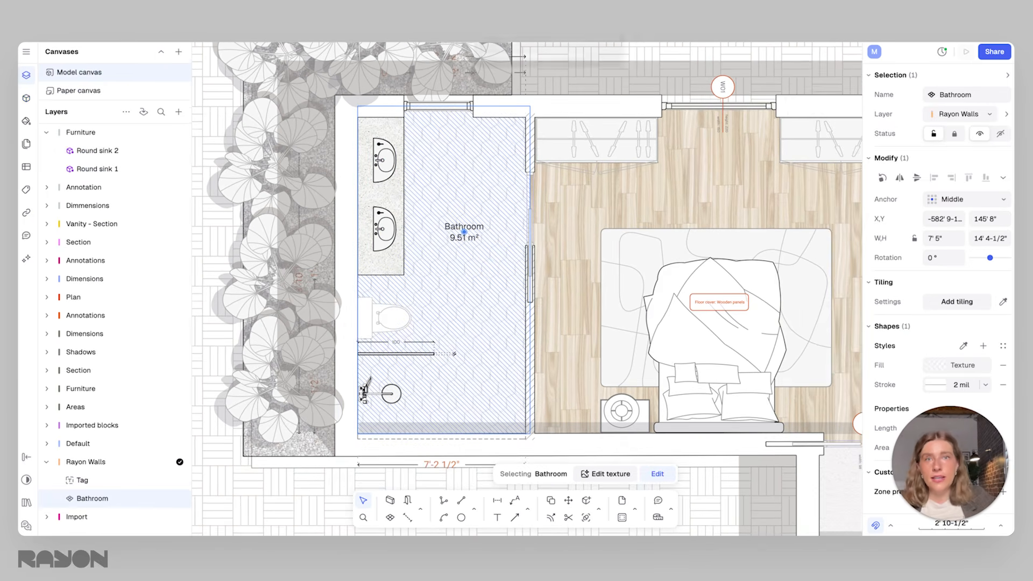
Filter the library blocks to parametric ones only
click(385, 160)
click(26, 98)
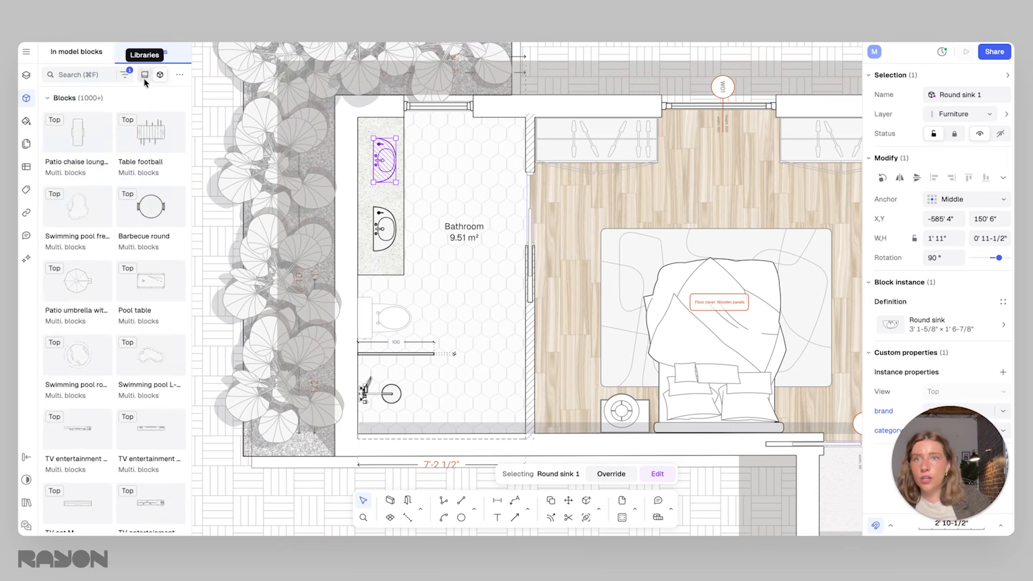
click(125, 75)
click(341, 59)
click(365, 145)
click(350, 126)
Place the Corner shower round basic block, 2' 7-1/2" wide and deep, on the bathroom floor beside the upper vanity sink
scroll(70, 290, down, 3)
scroll(389, 169, up, 3)
key(super+v)
drag(506, 307, 496, 180)
click(523, 186)
click(458, 156)
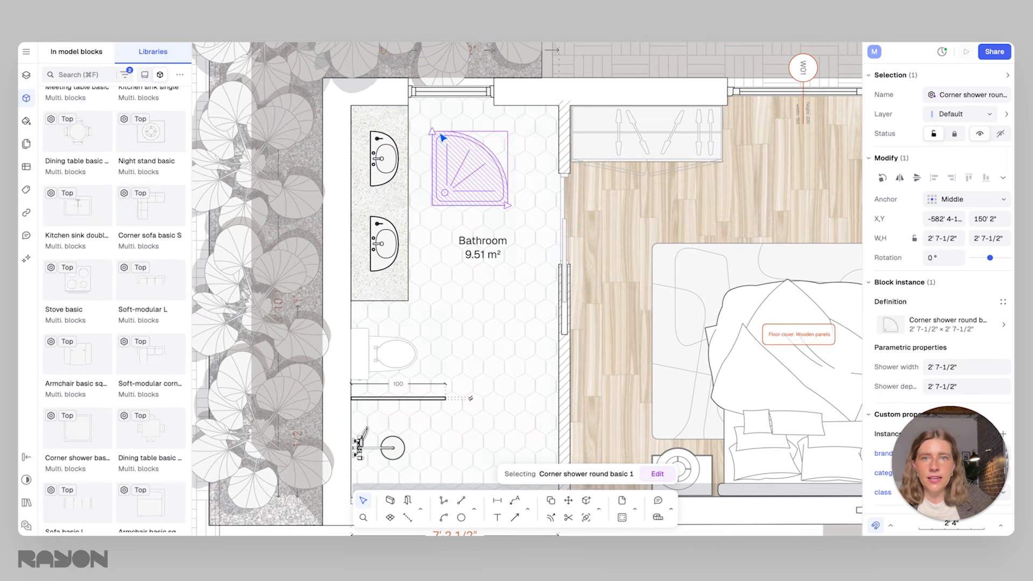
click(392, 165)
drag(399, 131, 406, 122)
key(super+z)
Shift the corner shower slightly and stretch its width to 4' 9", with the depth kept at 2' 7-1/2"
click(484, 180)
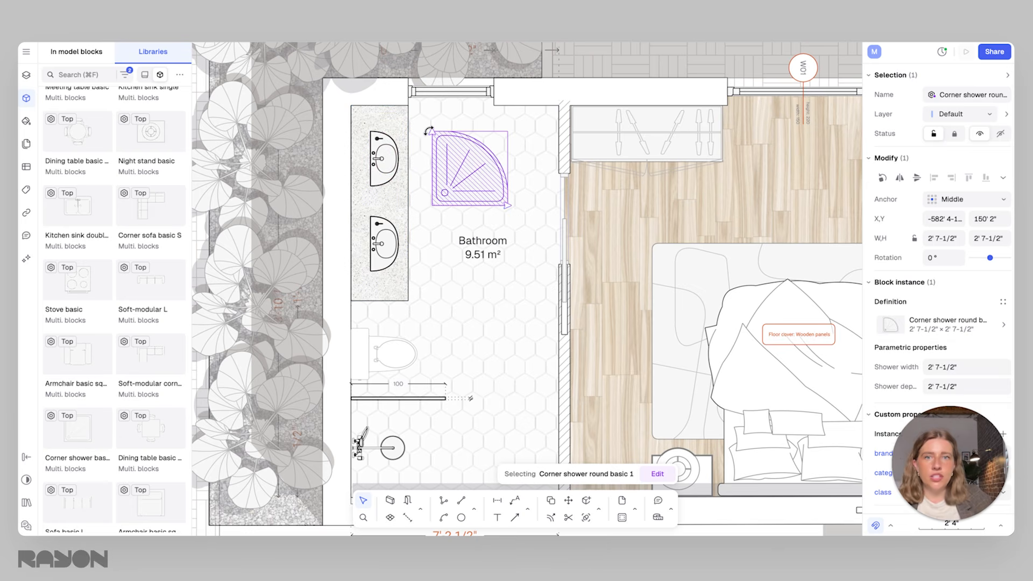
drag(434, 189, 419, 190)
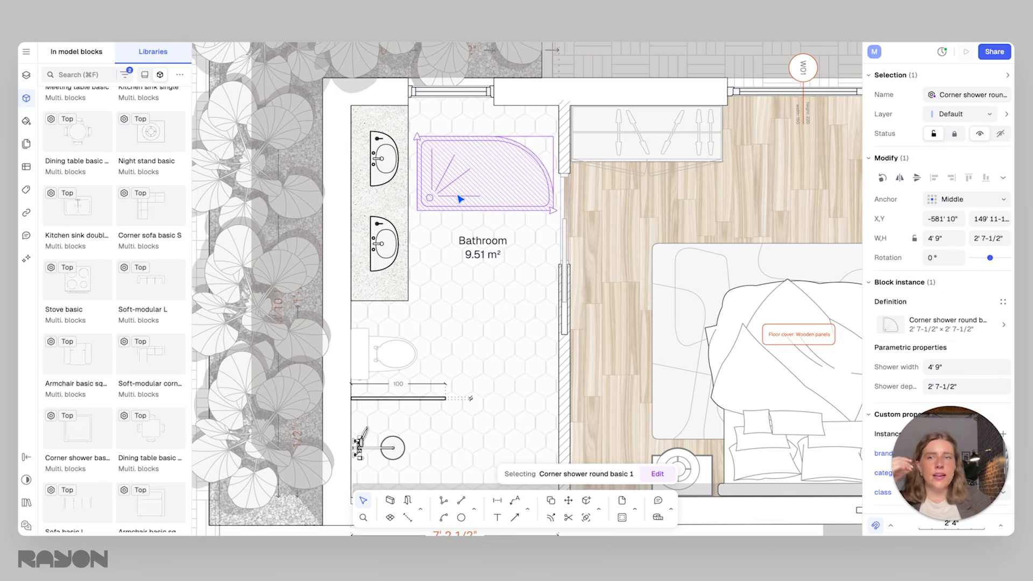